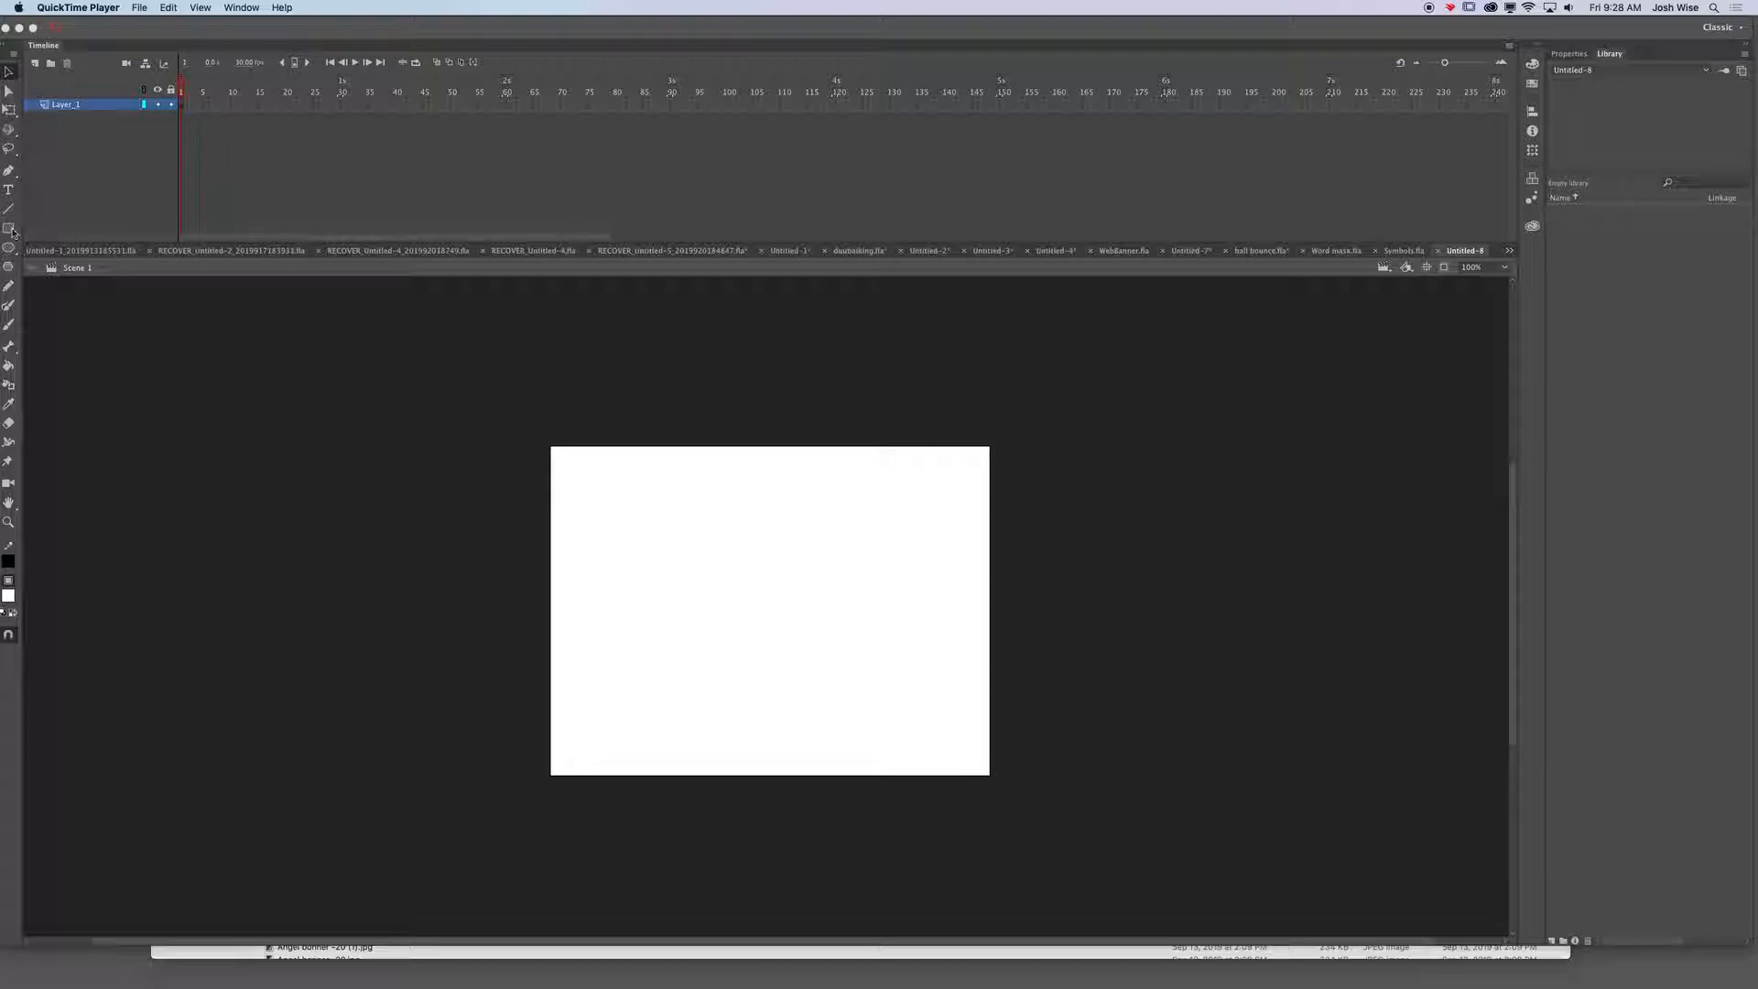
left_click(643, 533)
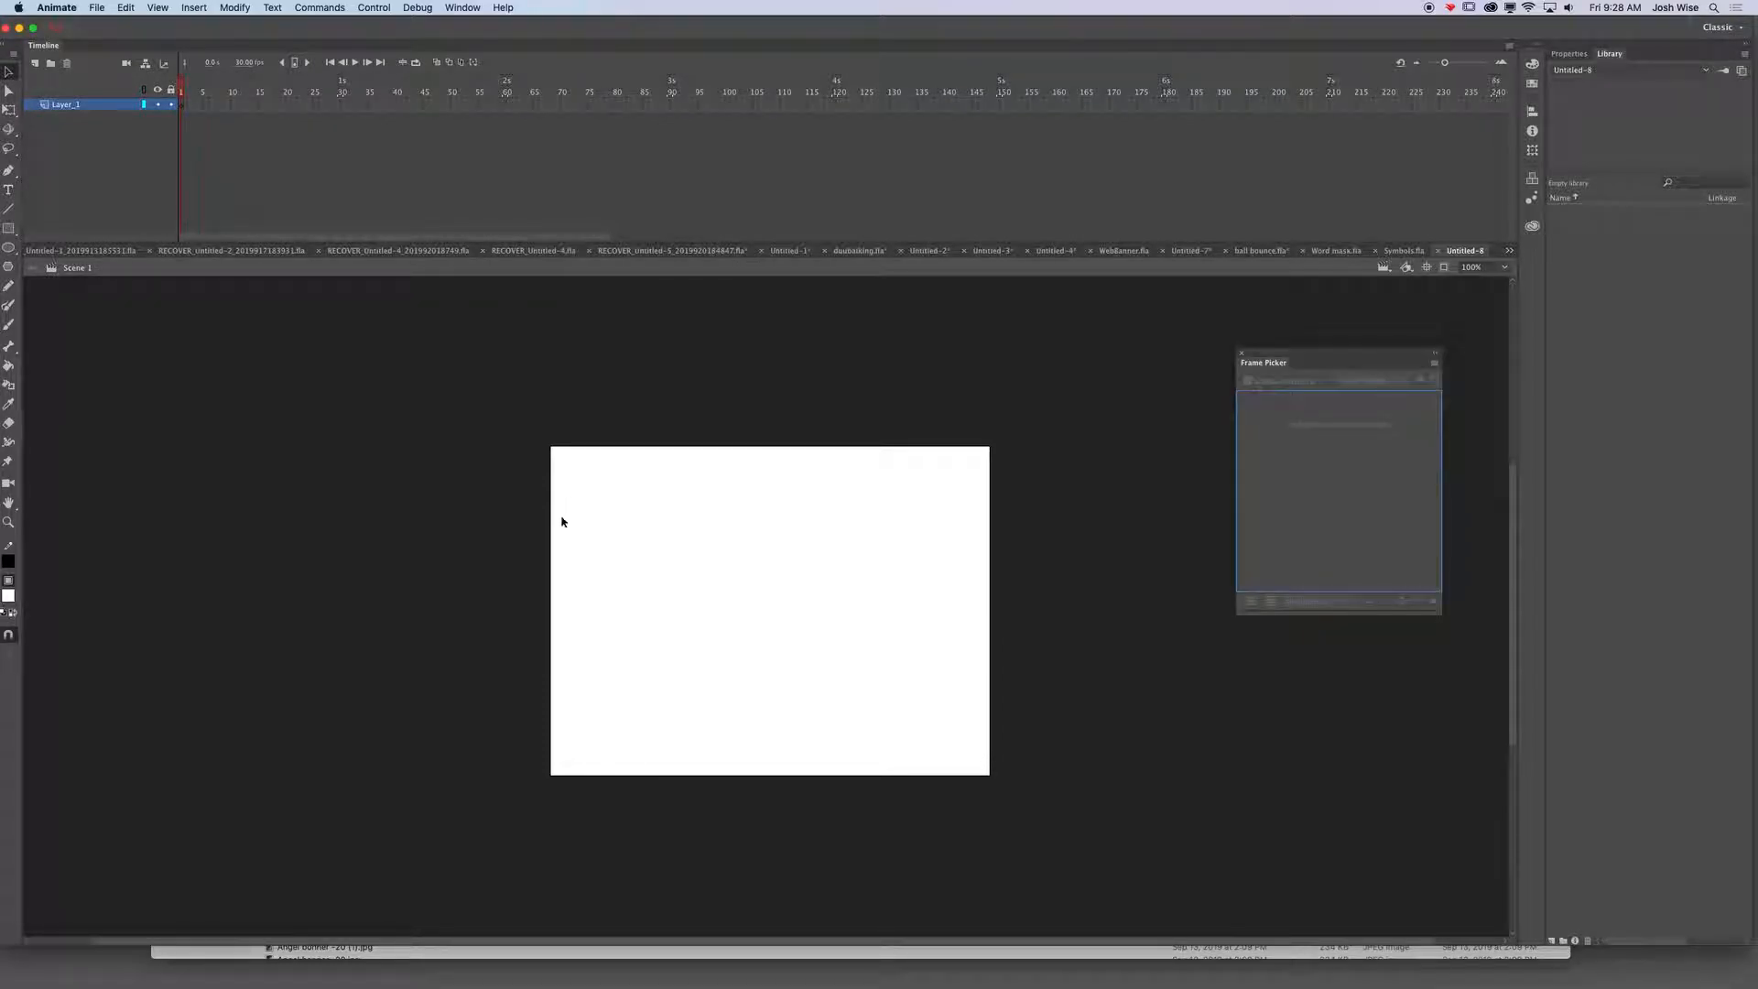
left_click(9, 229)
left_click_drag(589, 509, 757, 656)
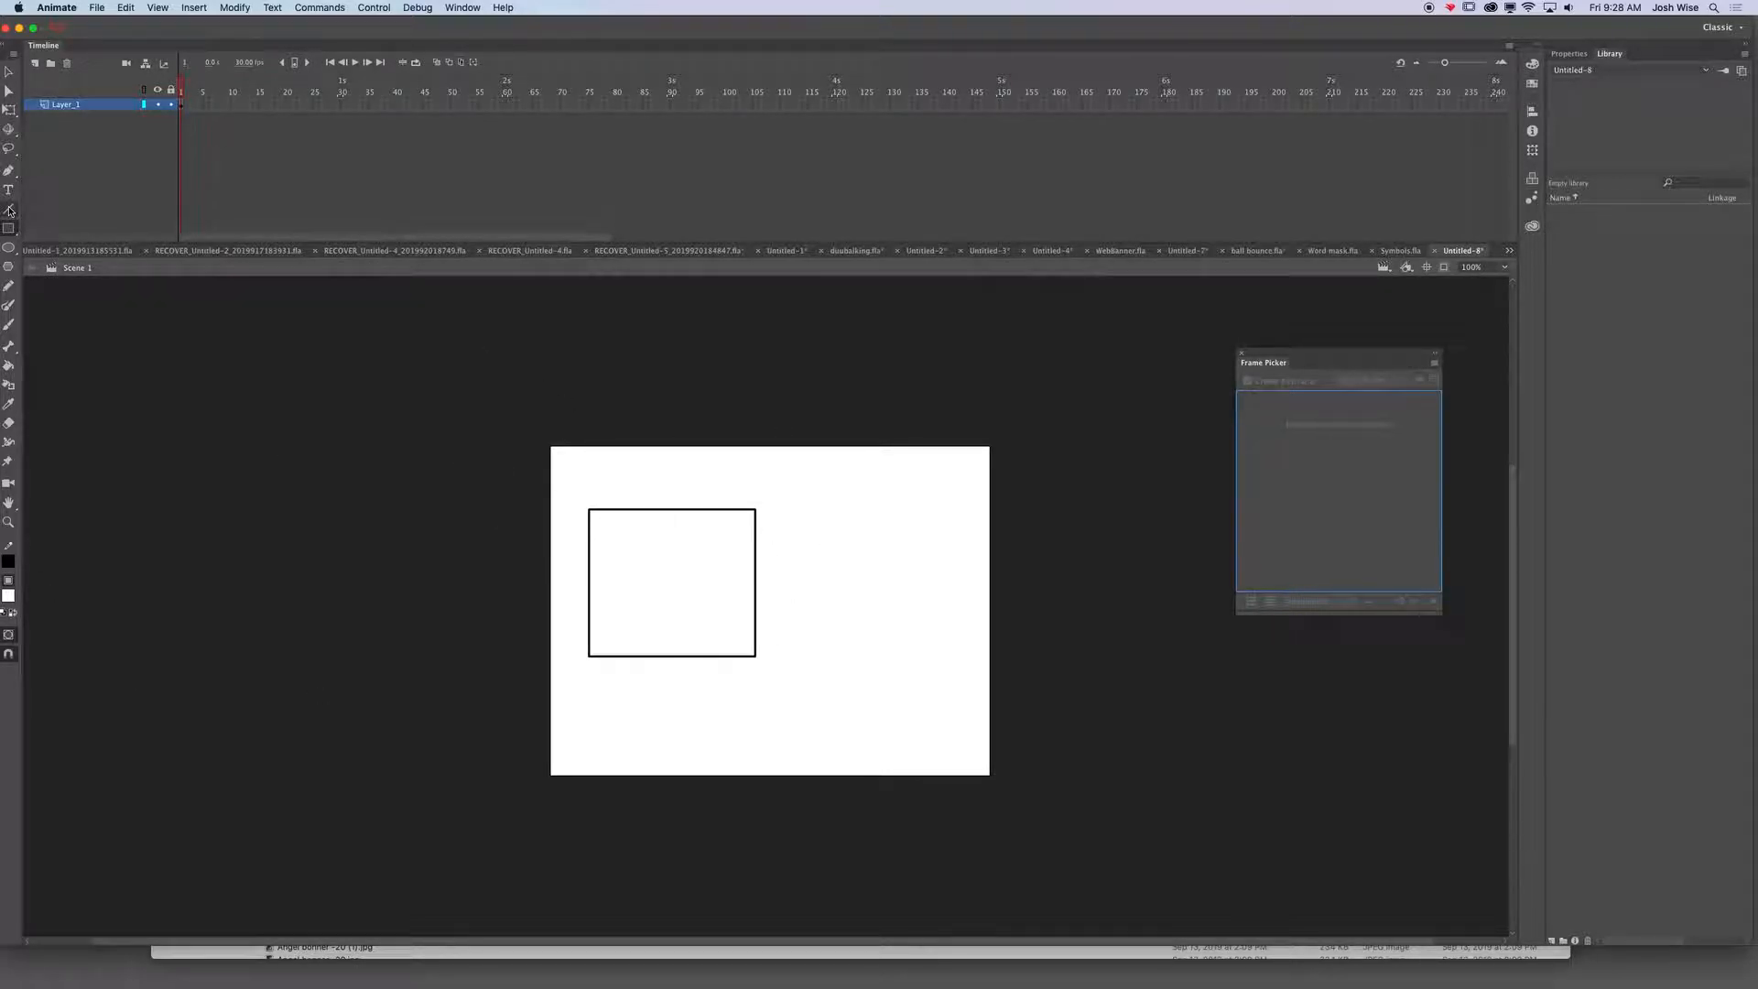
left_click(9, 71)
double_click(675, 586)
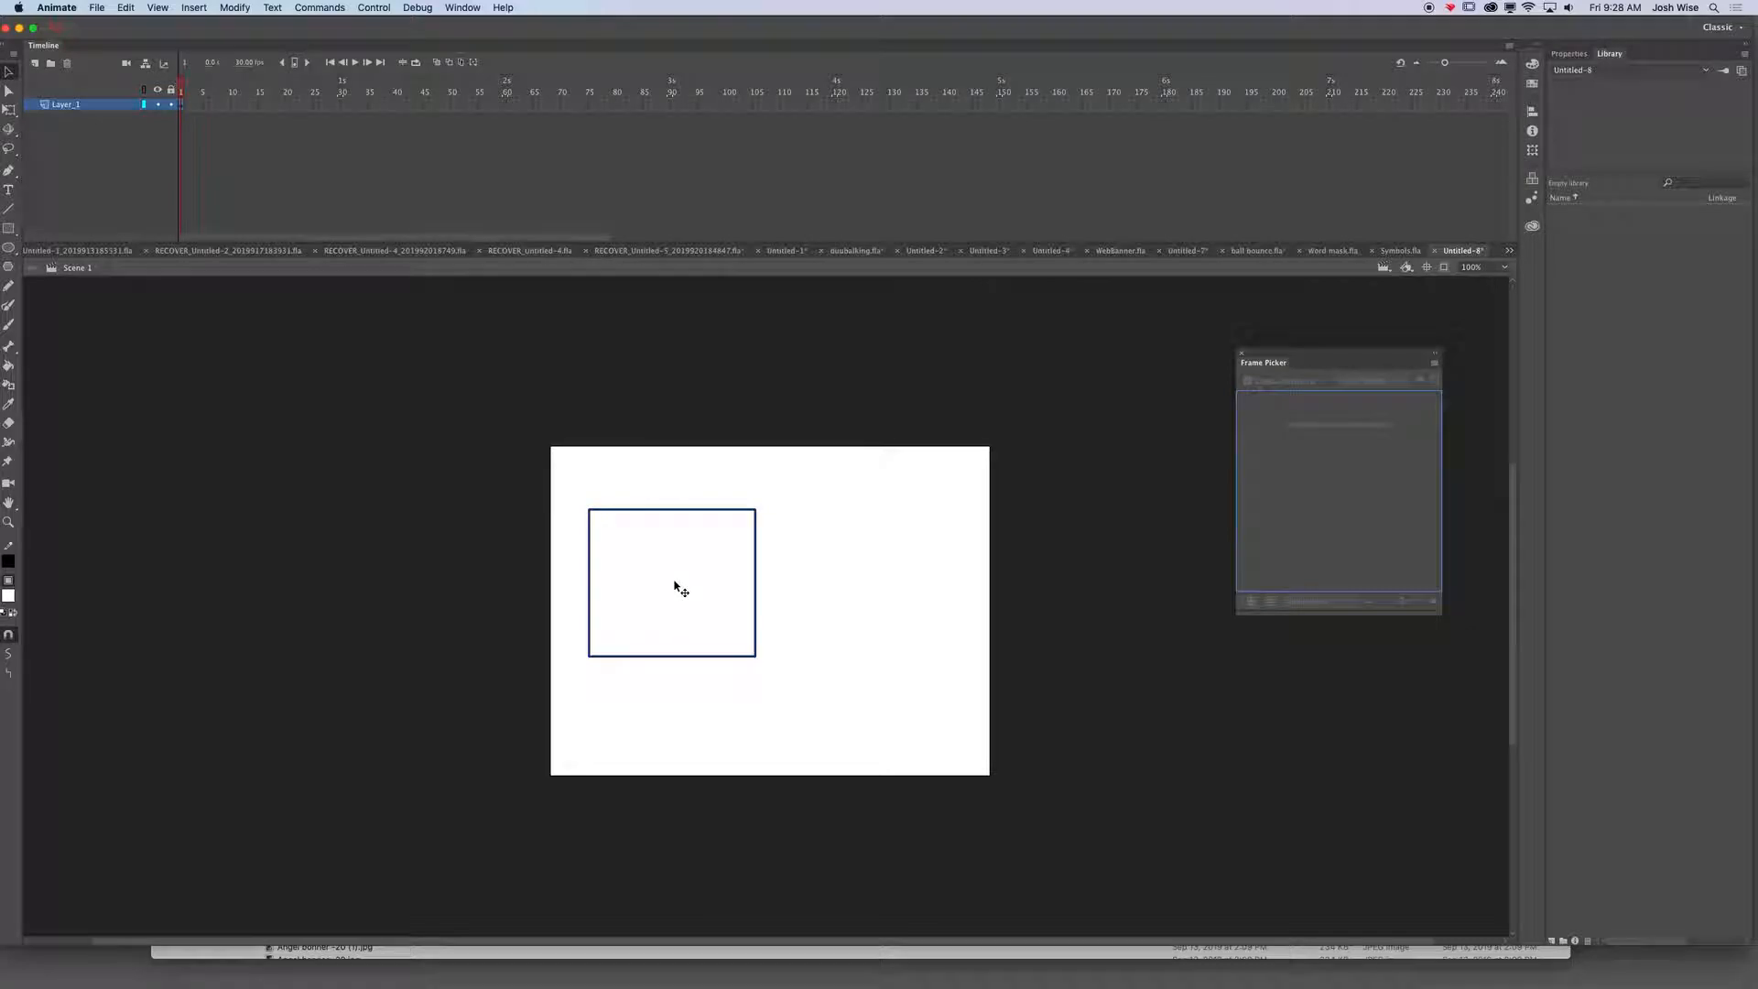
left_click(872, 609)
left_click(608, 507)
key("Delete")
- Turn off object drawing mode and draw a rectangle about 309 × 215 px in the left half of the stage
left_click(9, 228)
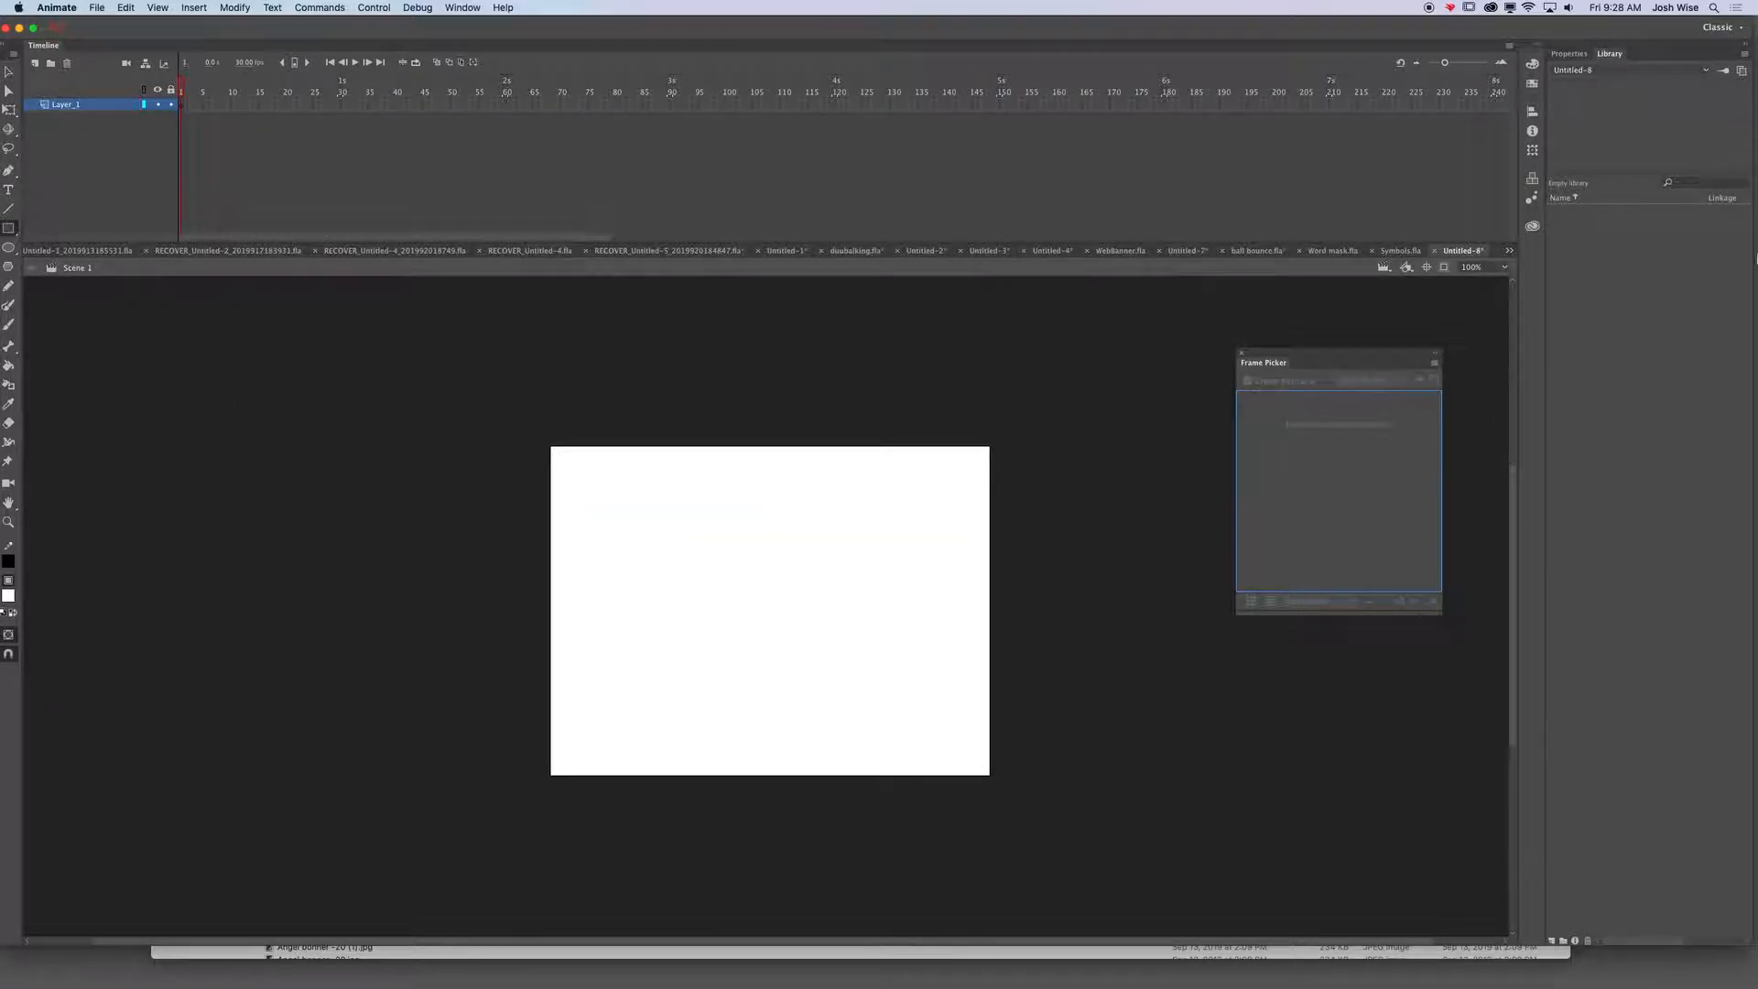
left_click(1568, 53)
left_click(1585, 154)
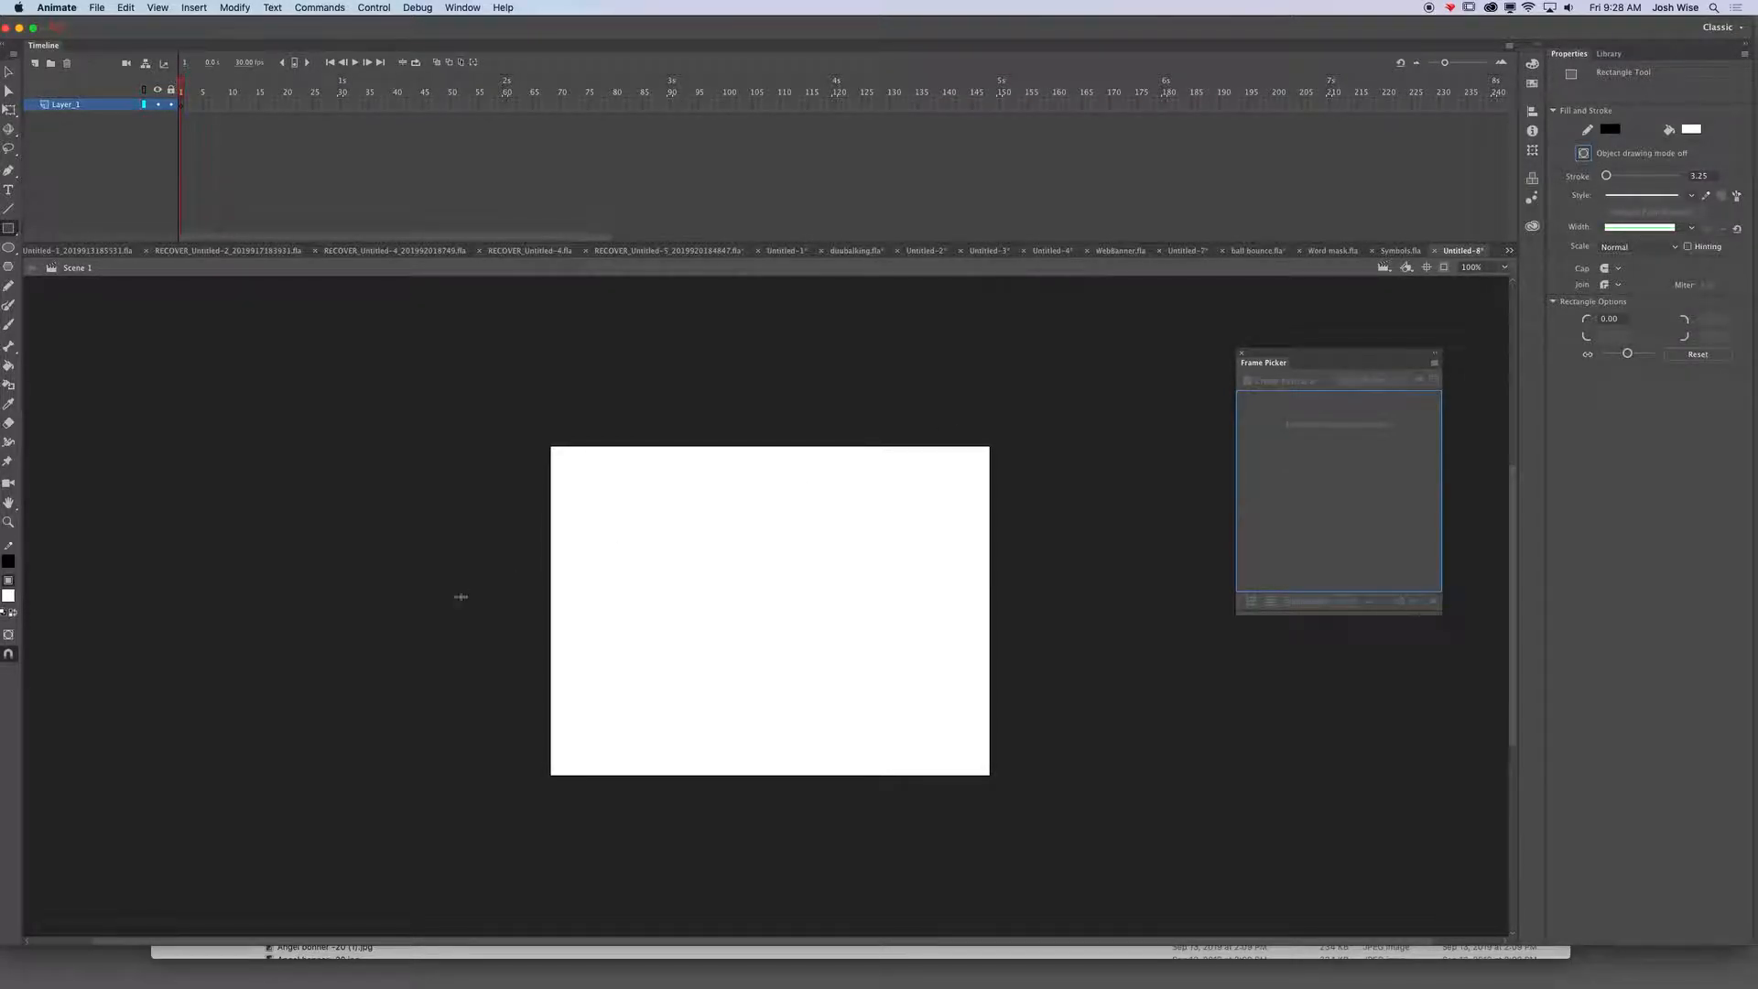
mouse_move(590, 535)
left_mouse_down()
mouse_move(726, 651)
mouse_move(803, 682)
left_mouse_up()
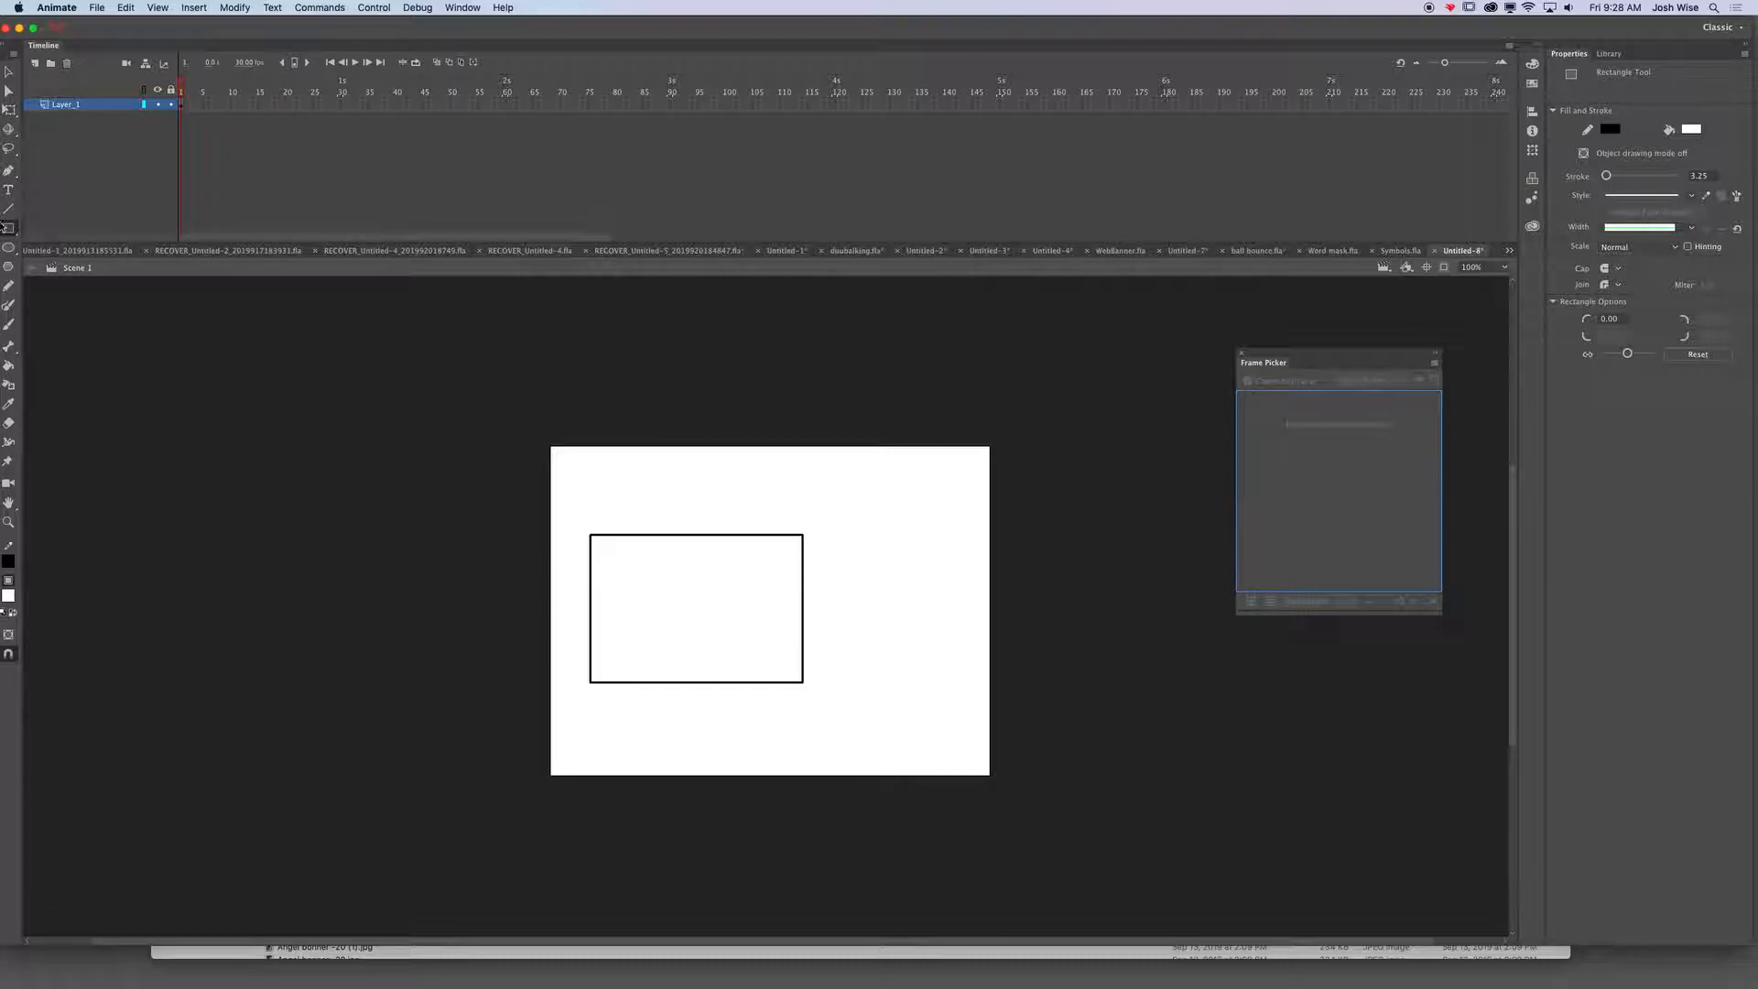
- Group the rectangle's fill and outline and move the group to about X 46, Y 137
left_click(8, 72)
left_click(698, 619)
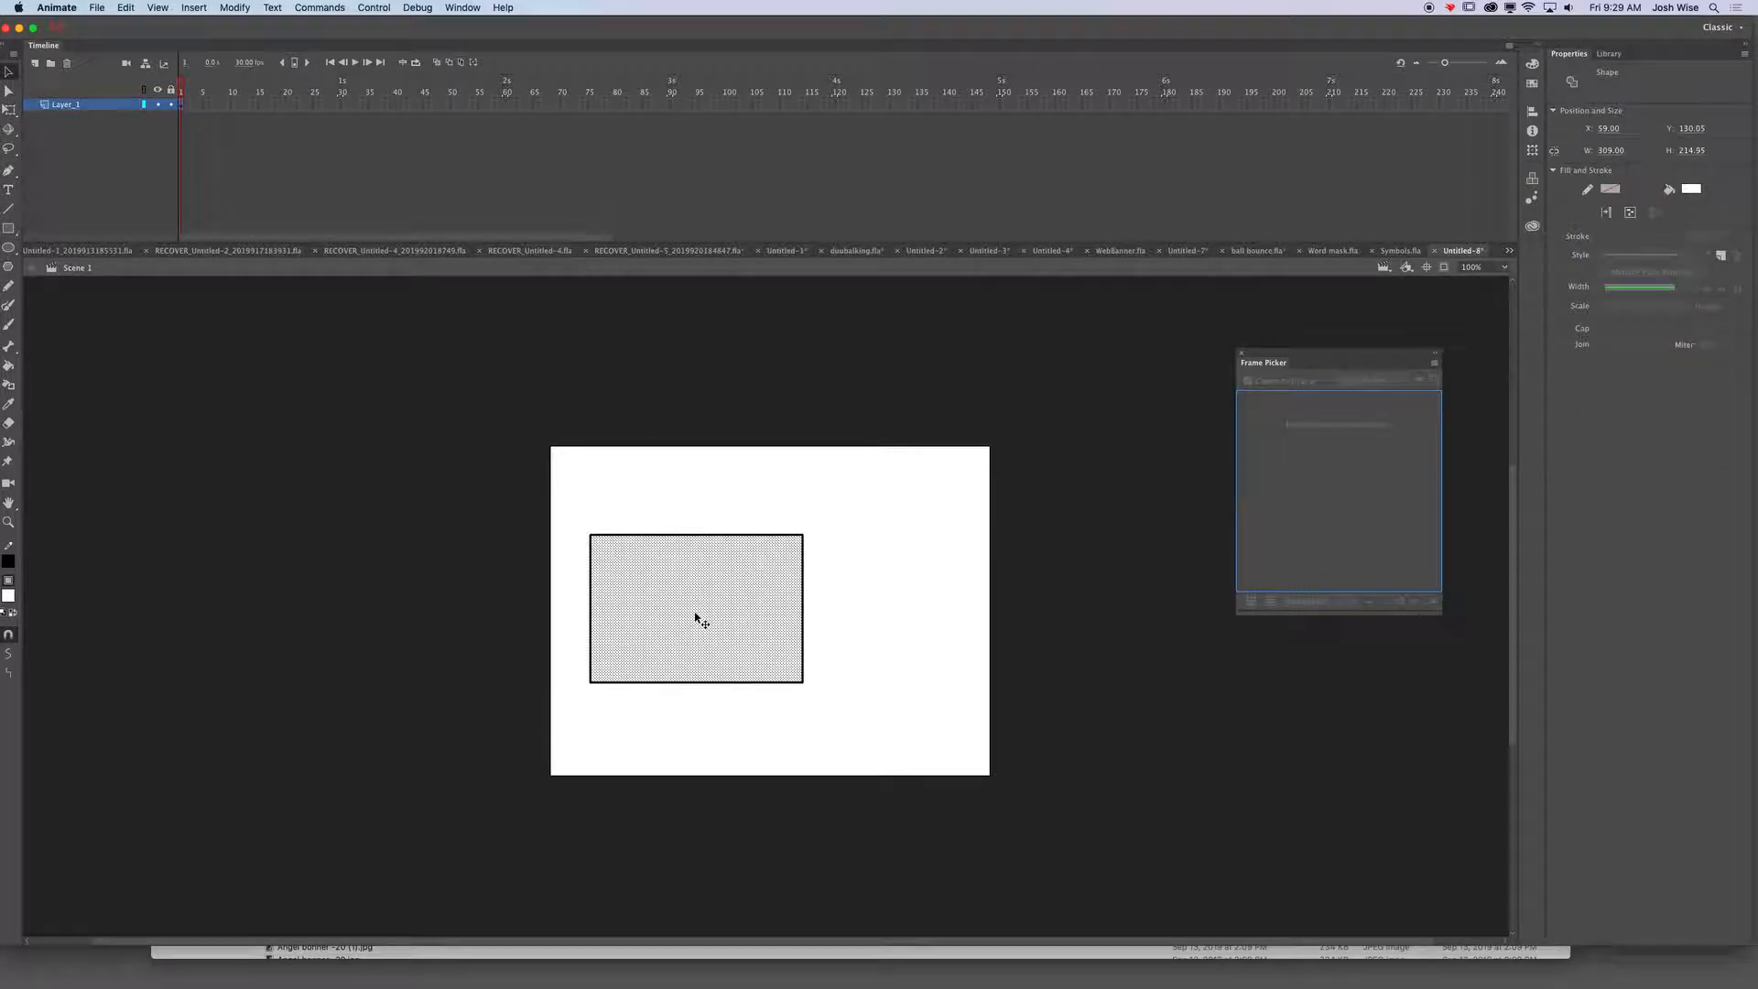
left_click(671, 534)
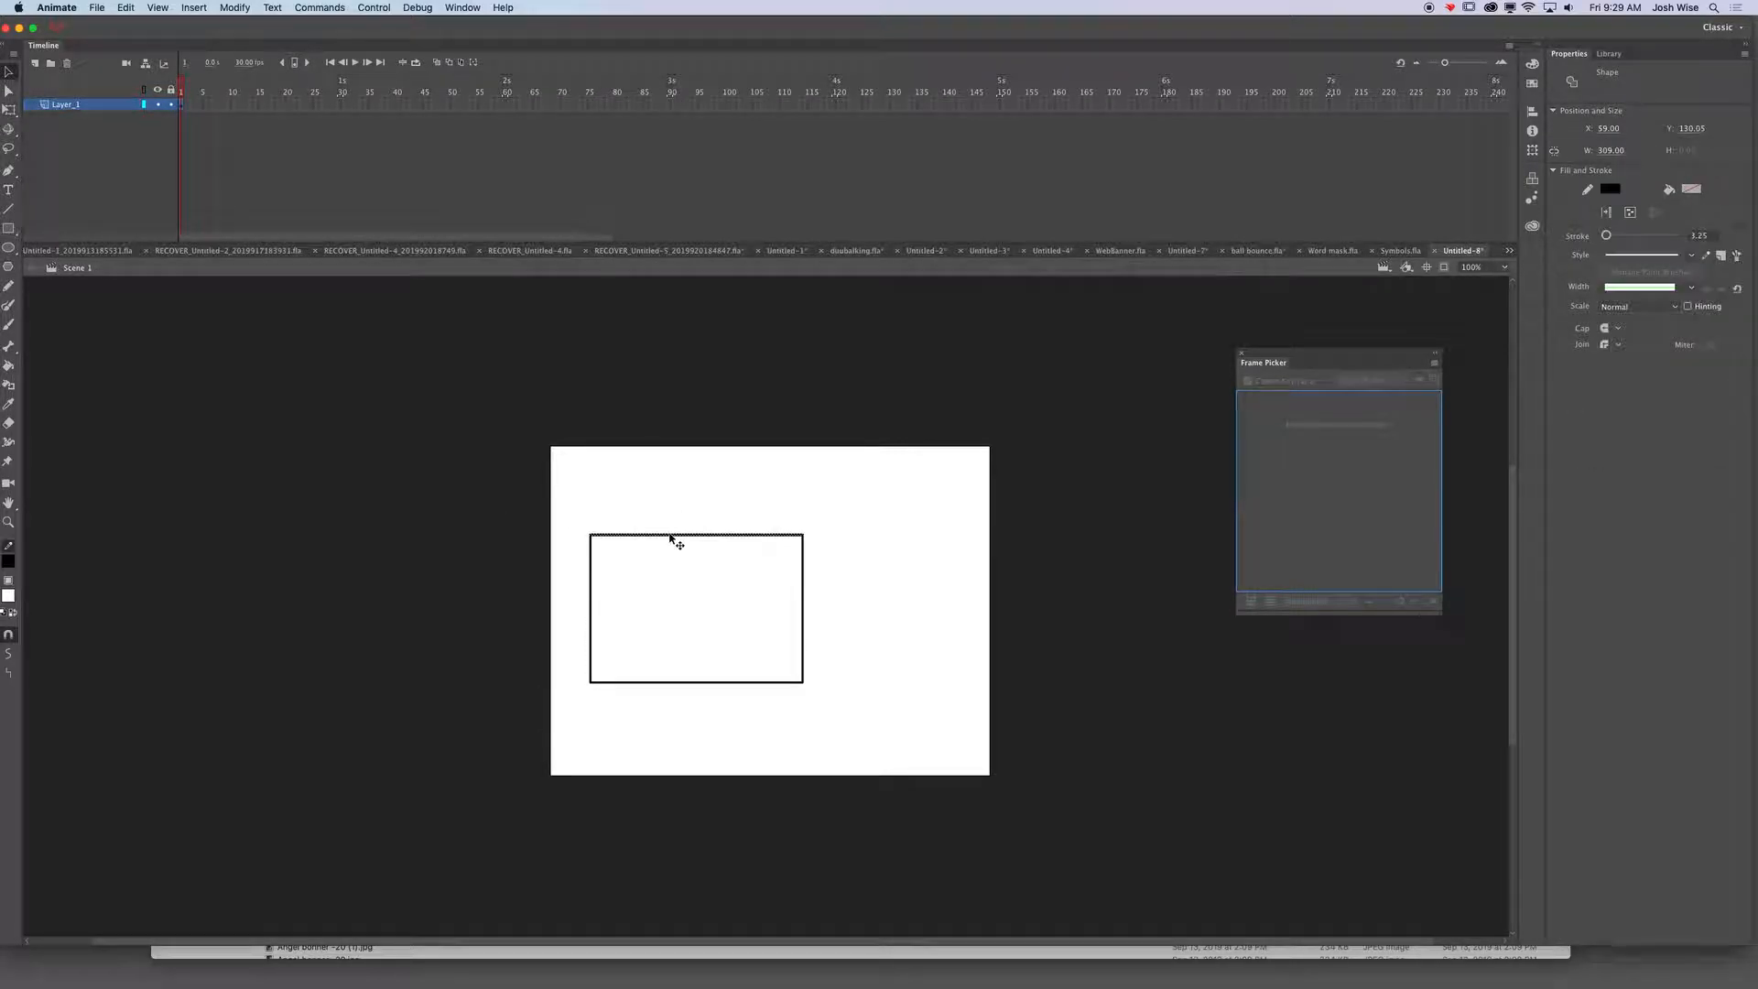
left_click(803, 589)
double_click(686, 581)
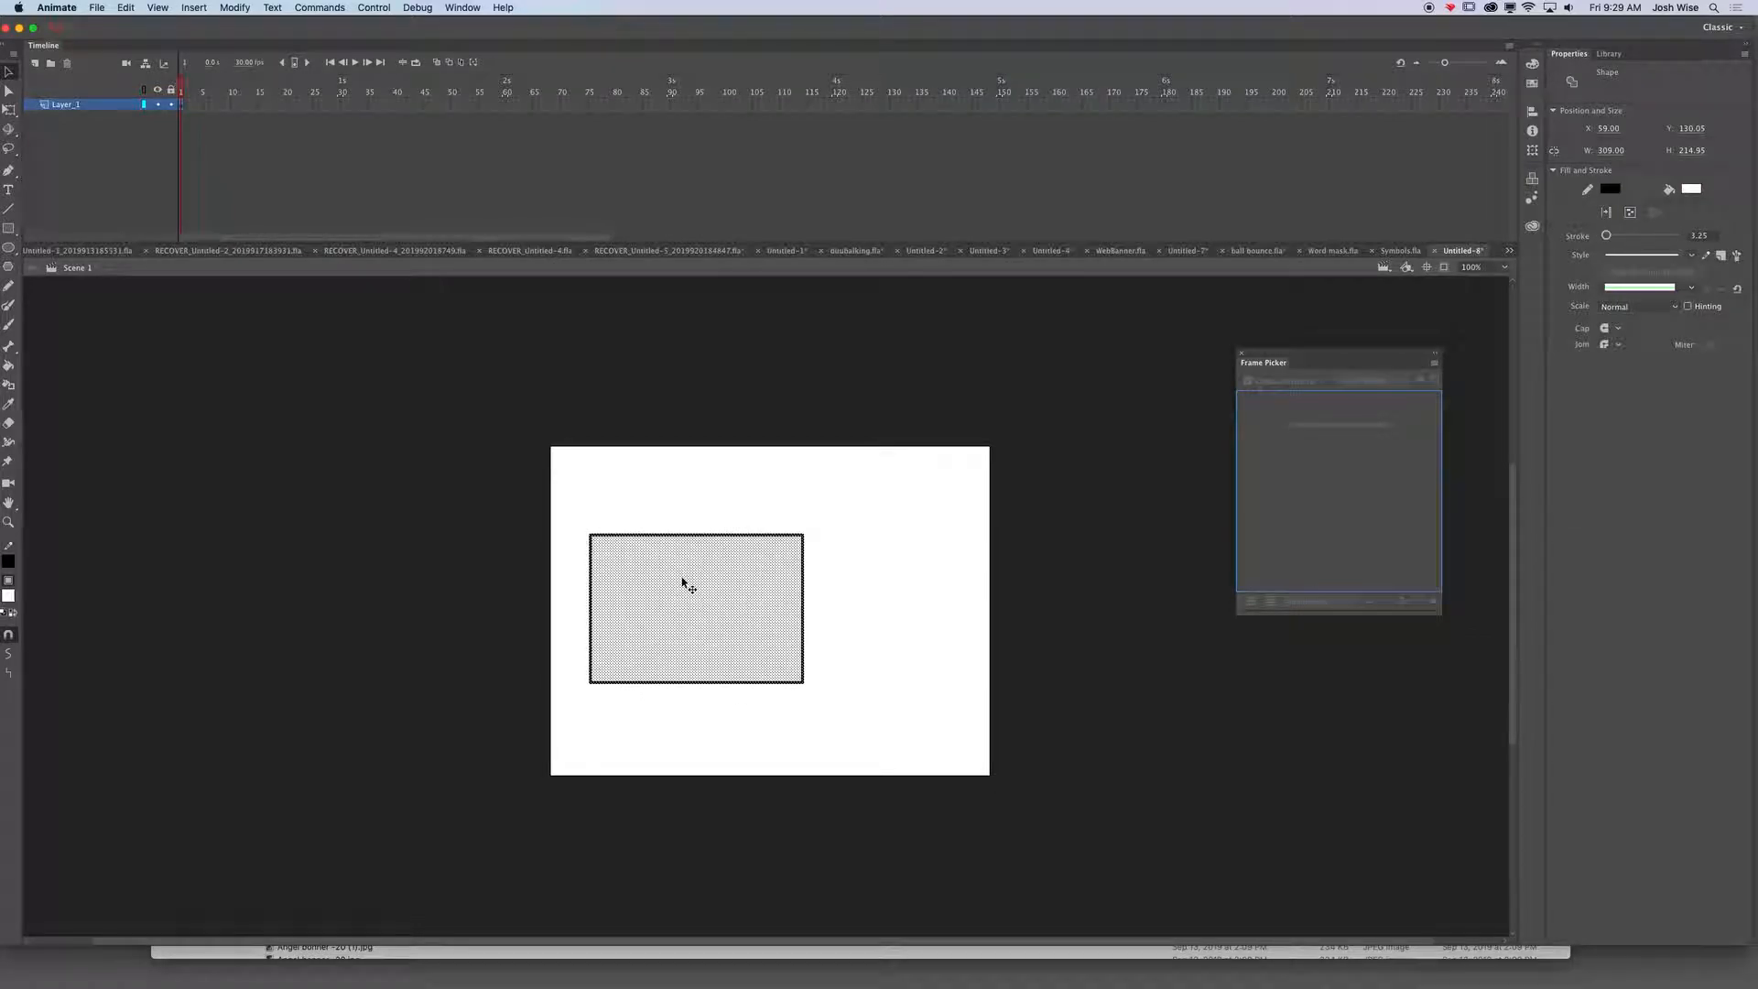
key("super+g")
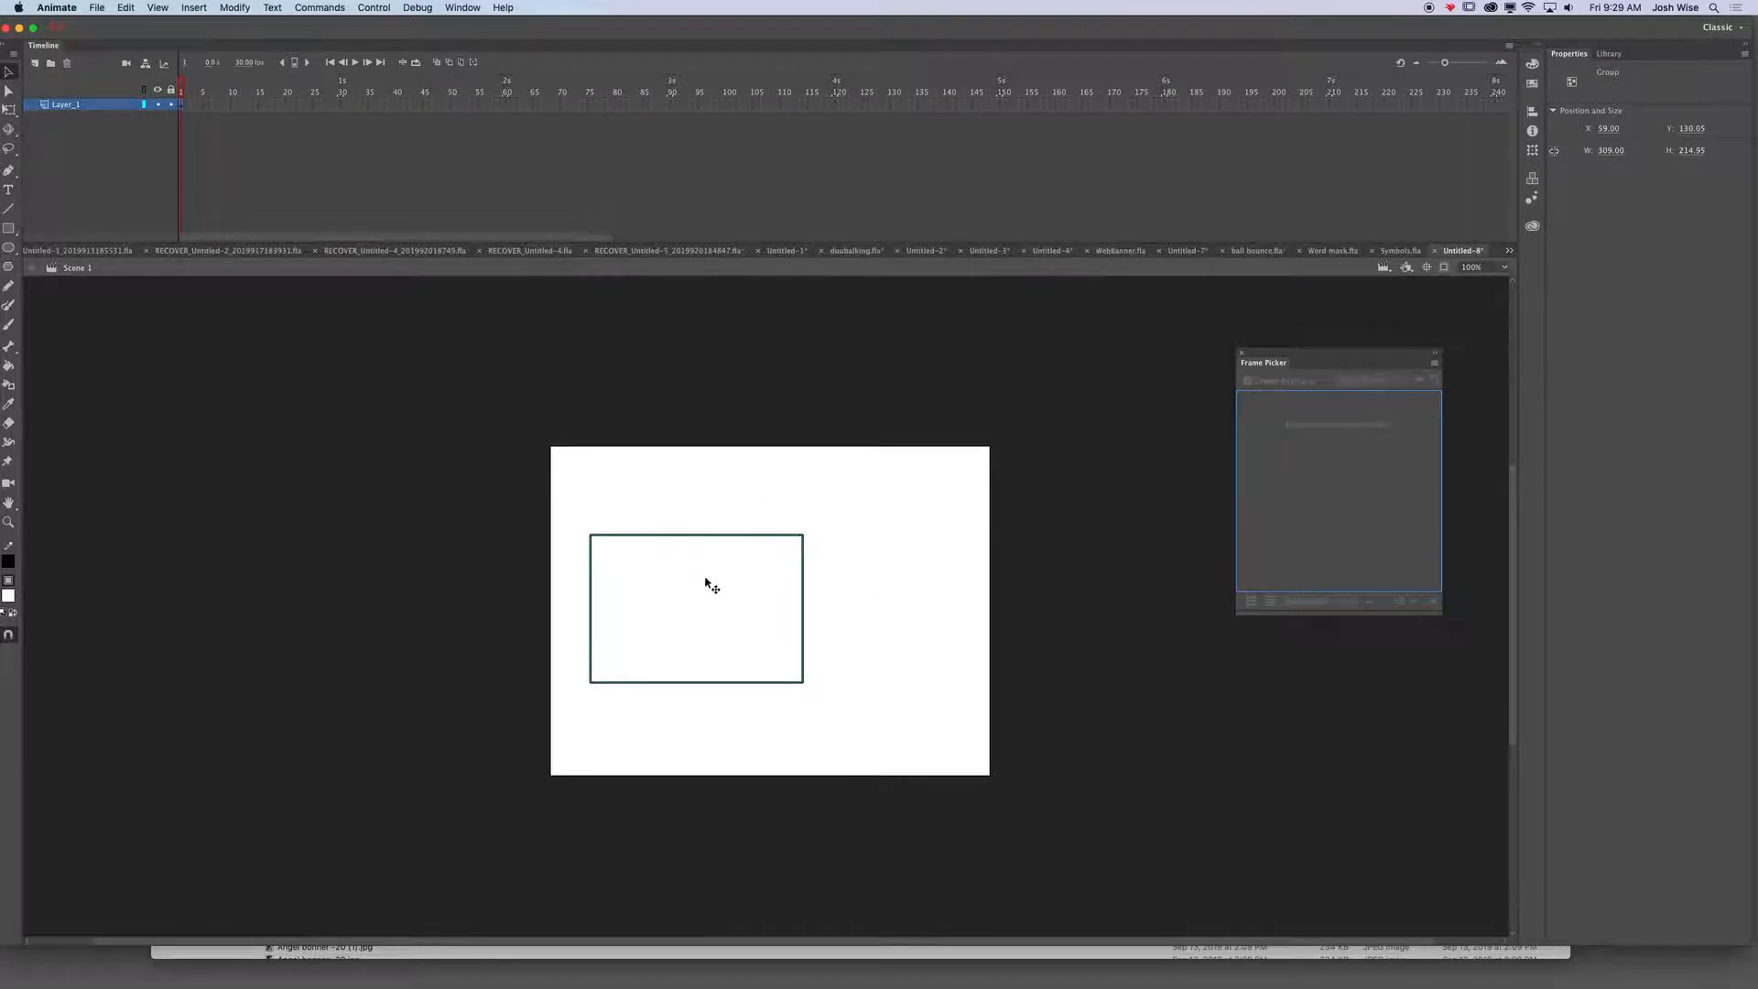
mouse_move(722, 659)
left_mouse_down()
mouse_move(772, 596)
mouse_move(698, 660)
left_mouse_up()
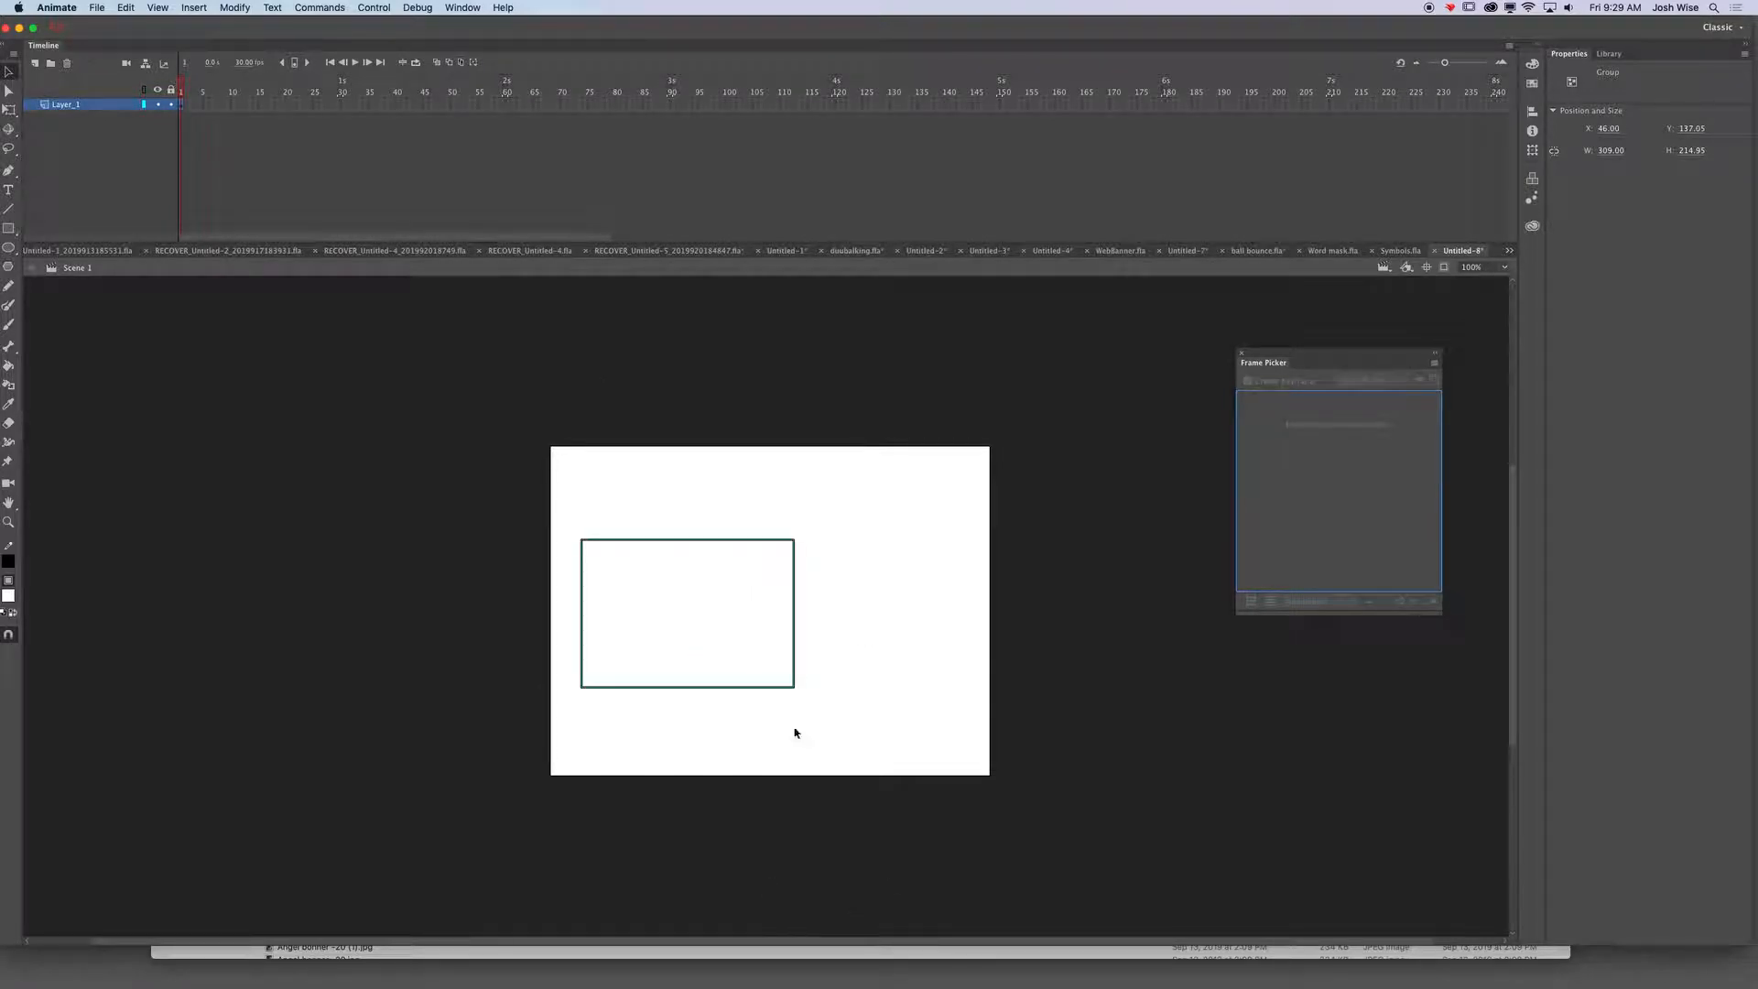
- Convert the grouped rectangle to a Graphic symbol named "face"
left_click(233, 7)
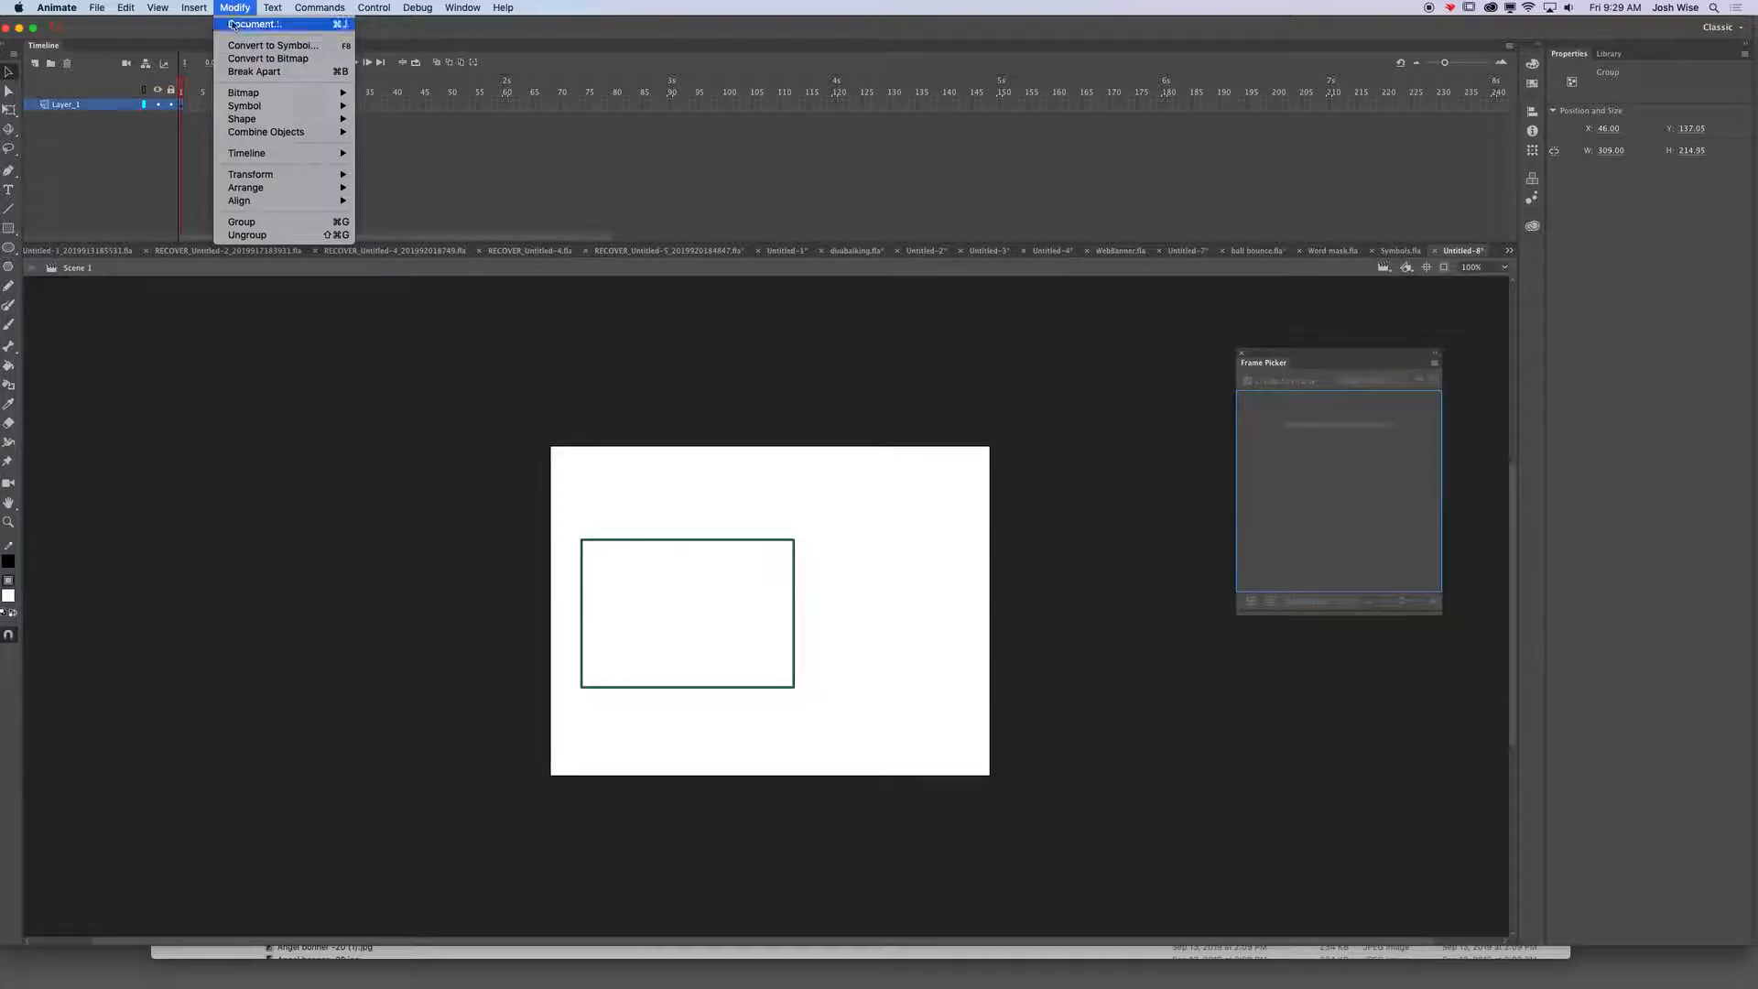
left_click(242, 46)
left_click(778, 318)
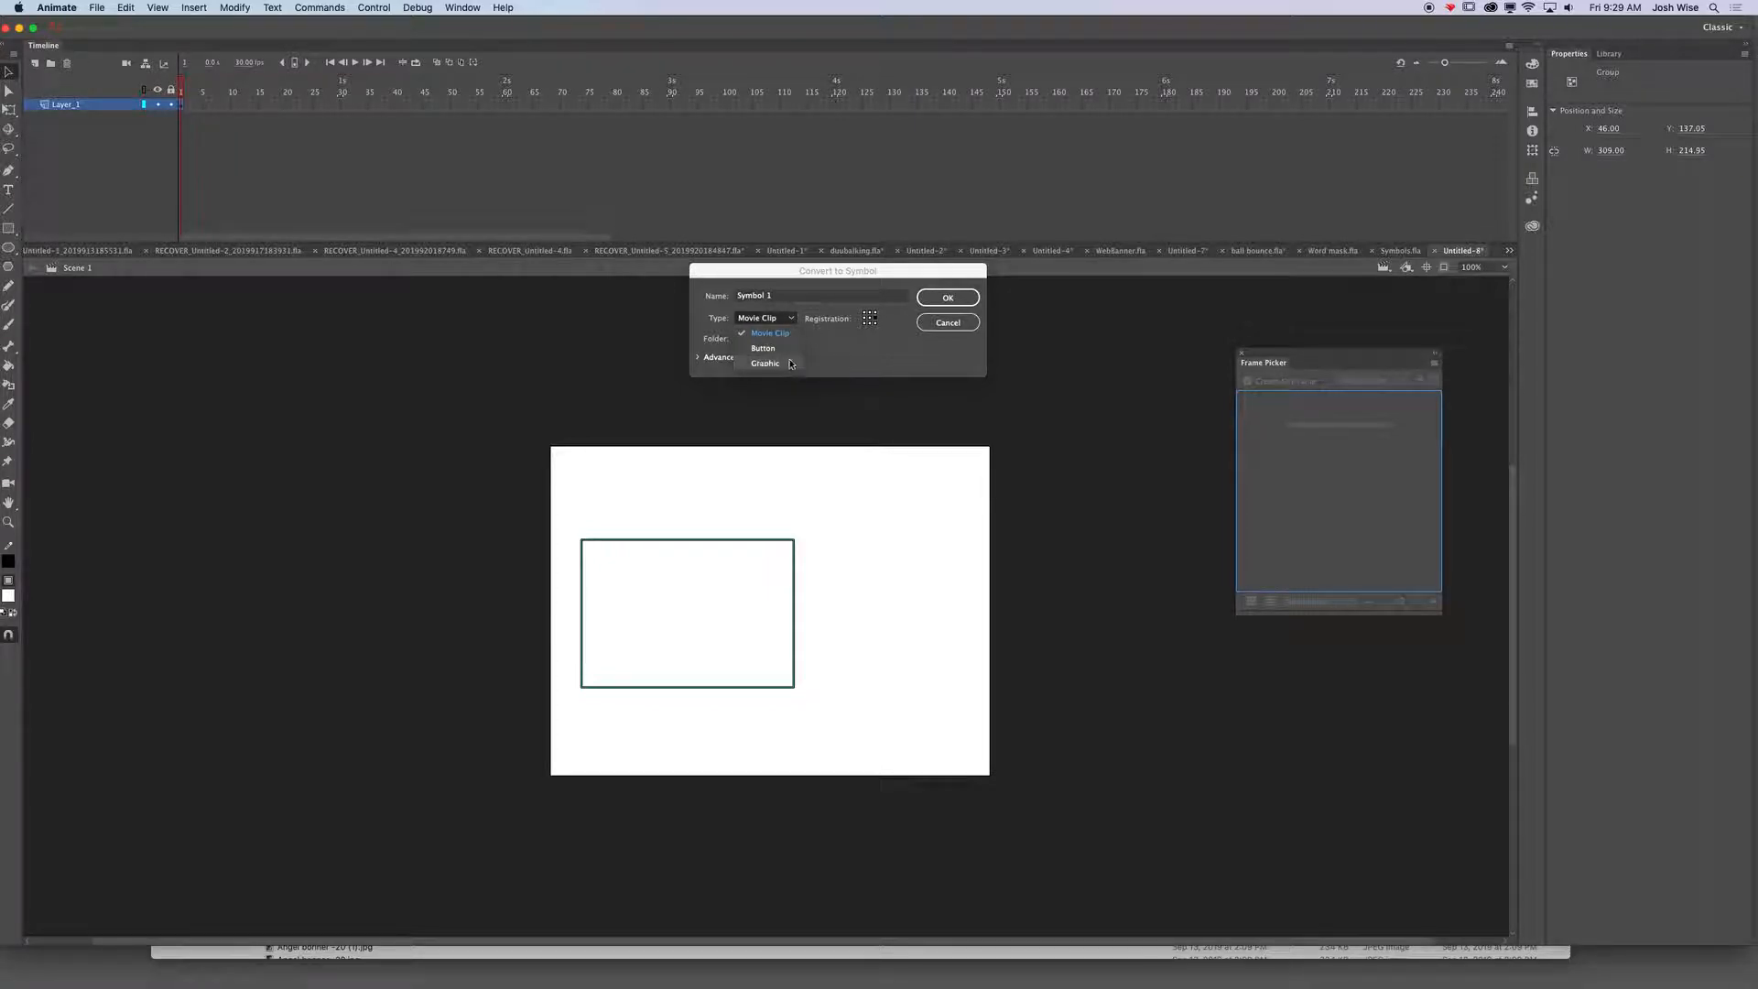
left_click(765, 365)
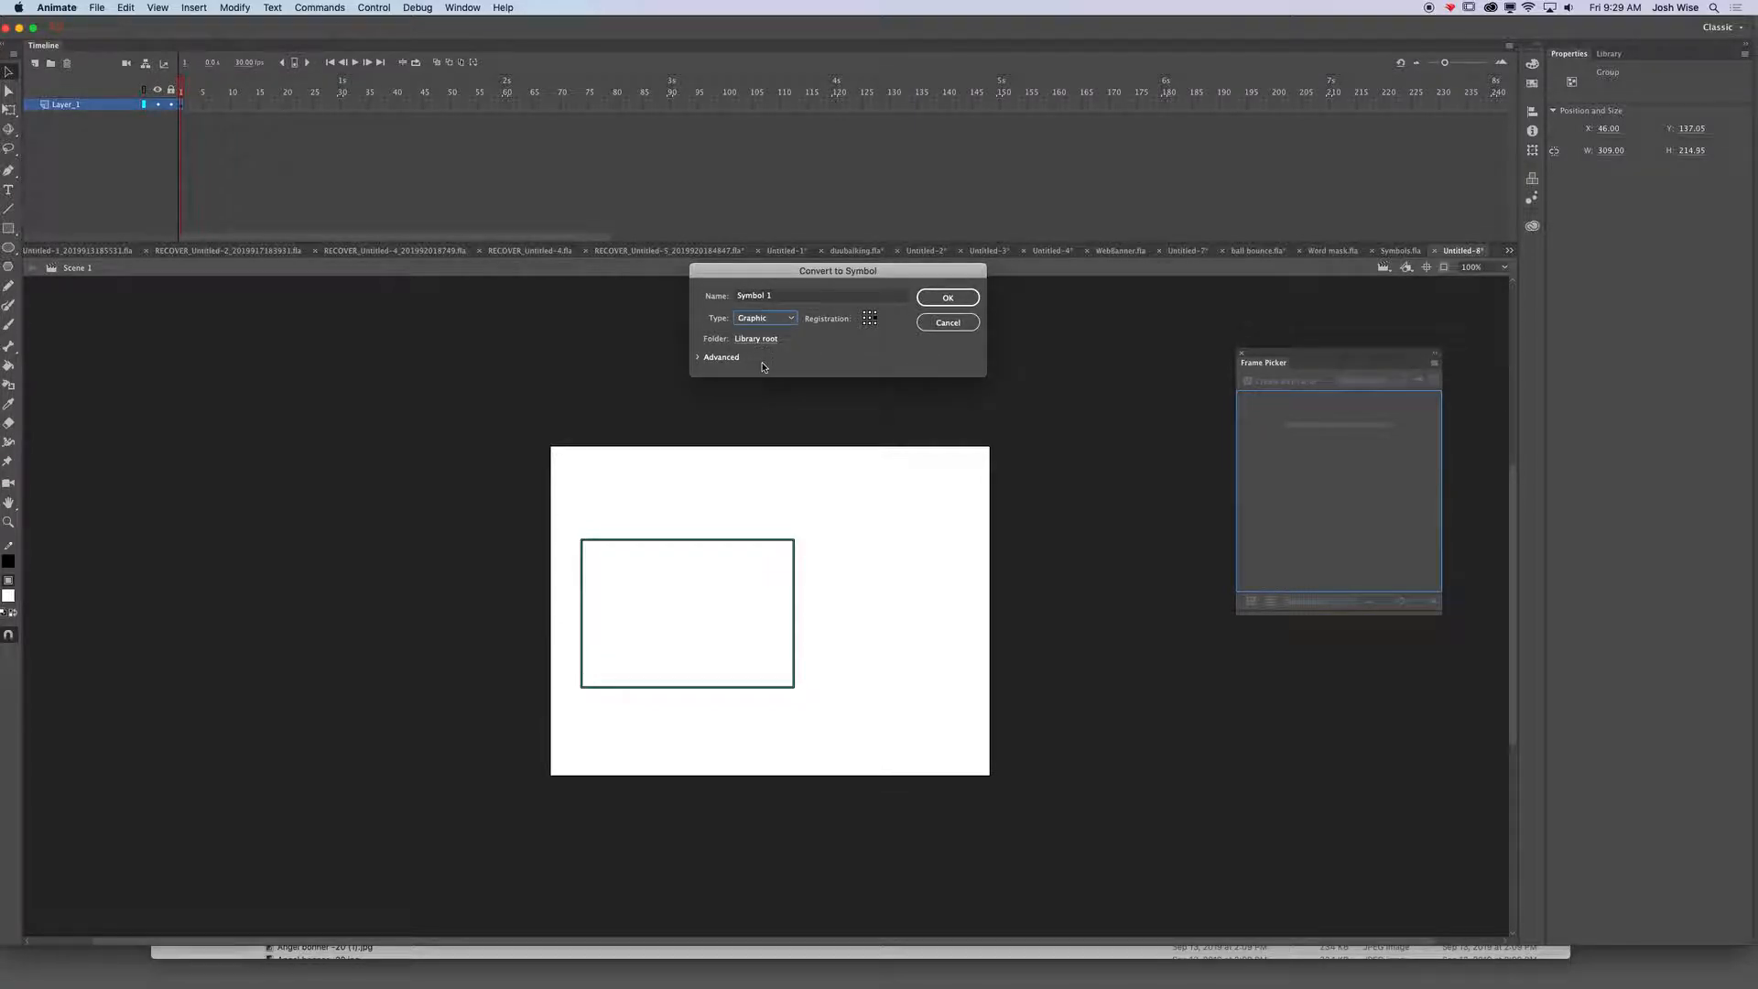
left_click(696, 358)
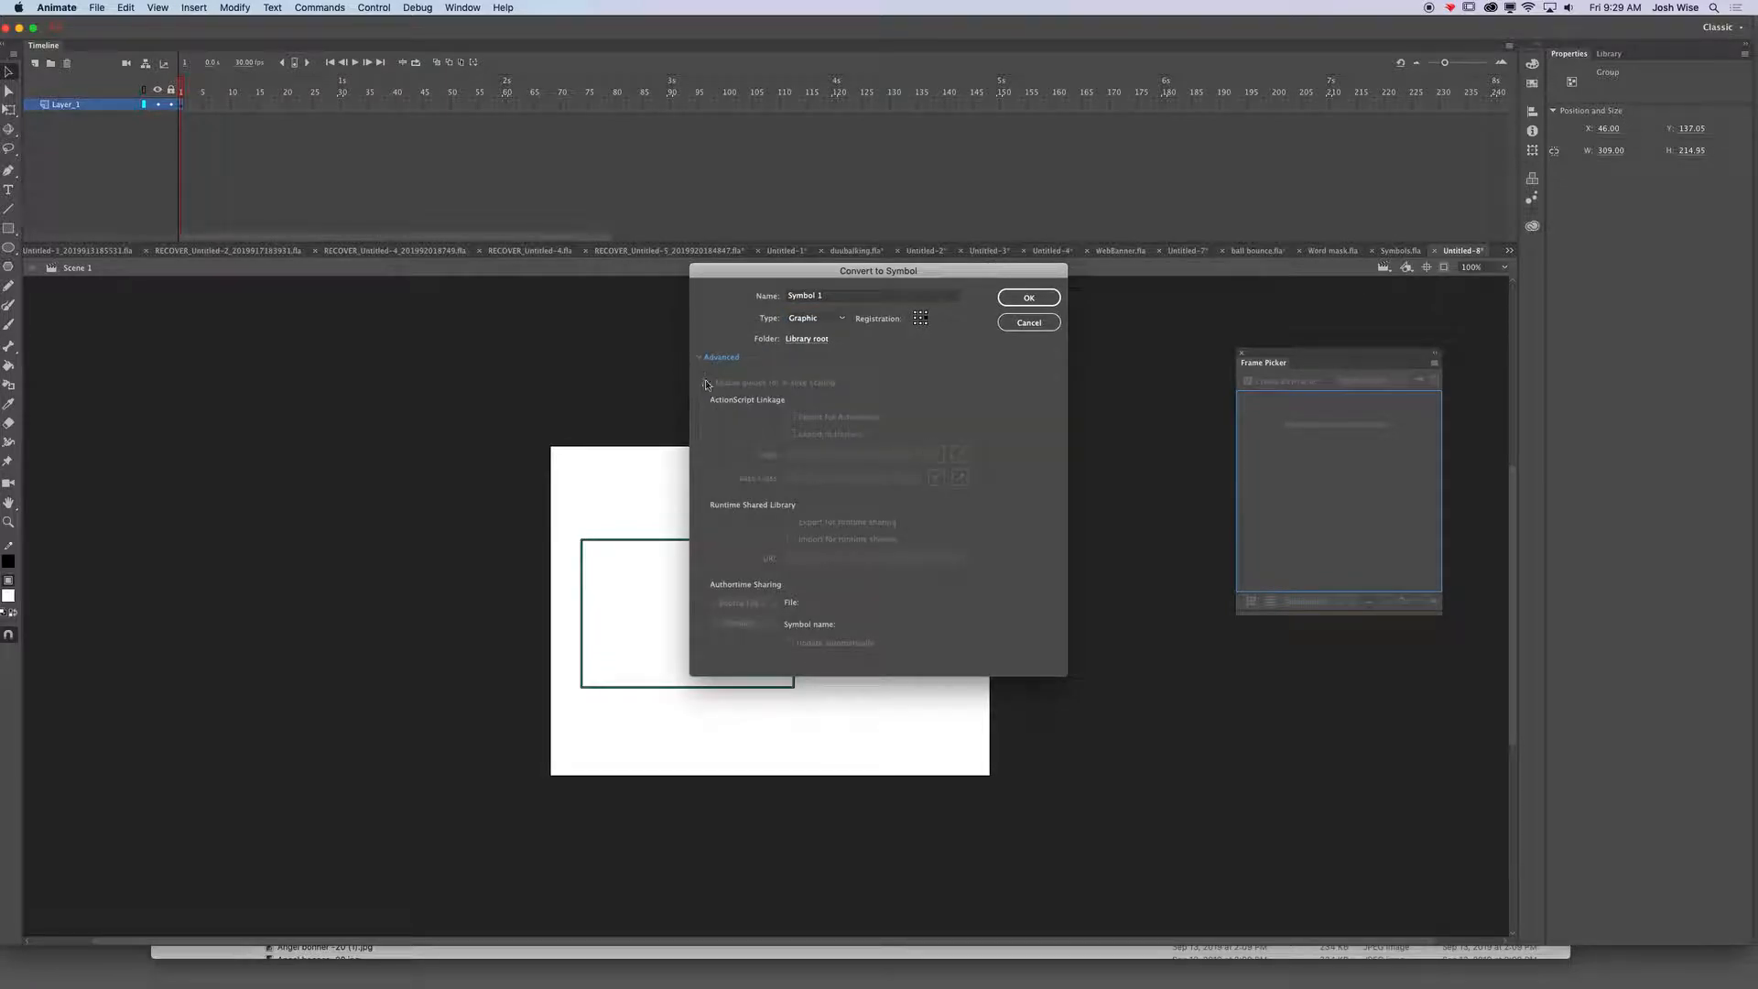
left_click(837, 297)
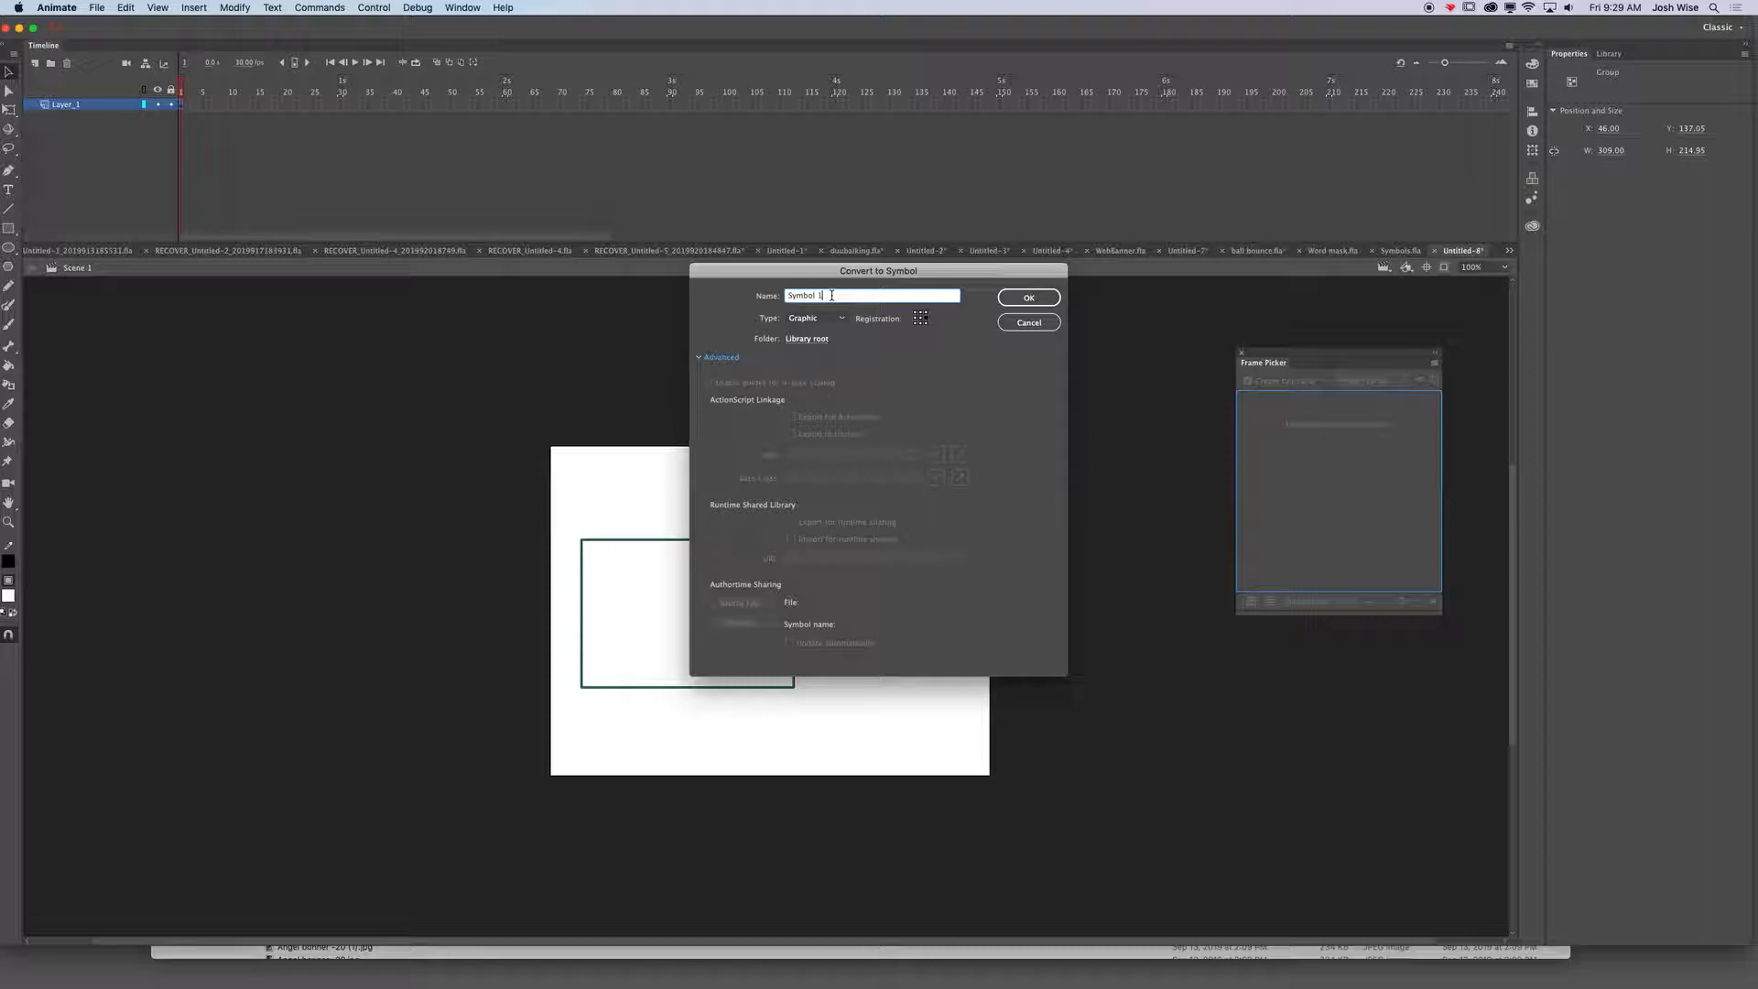
left_click_drag(829, 296, 739, 295)
type("face")
left_click(1033, 299)
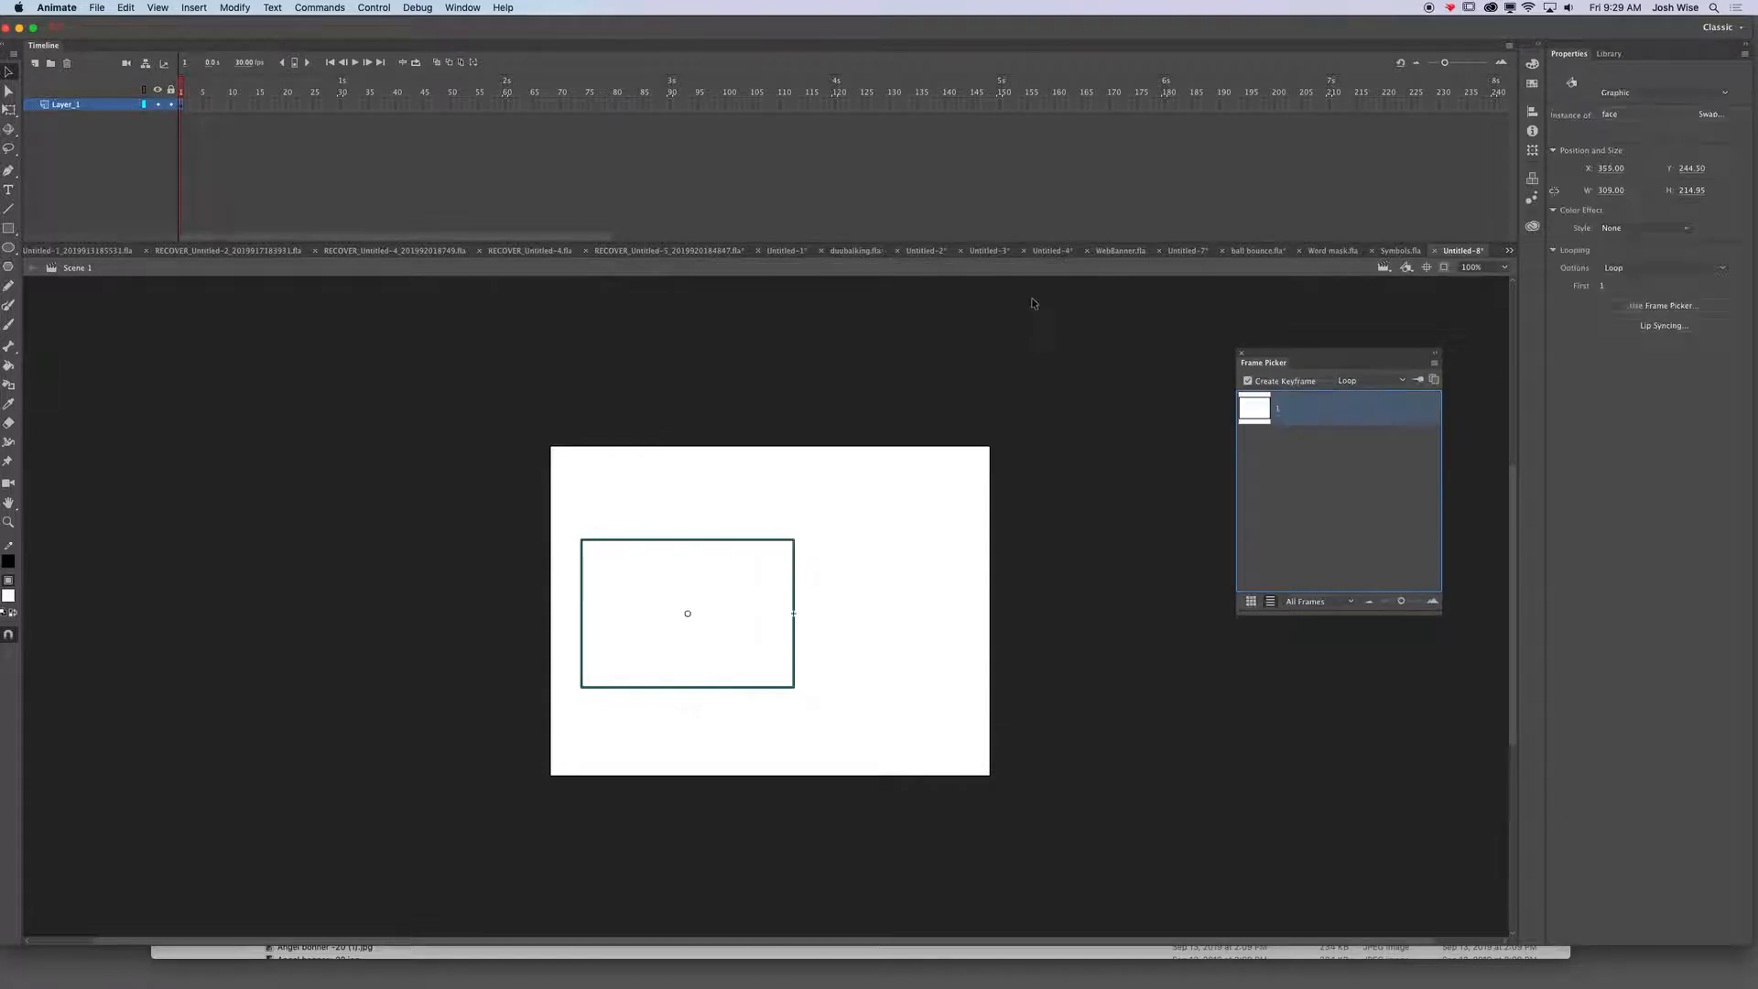
- Inside the face symbol, draw an eye rectangle about 71 × 109 px overlapping the head's upper edge near its left corner
double_click(640, 544)
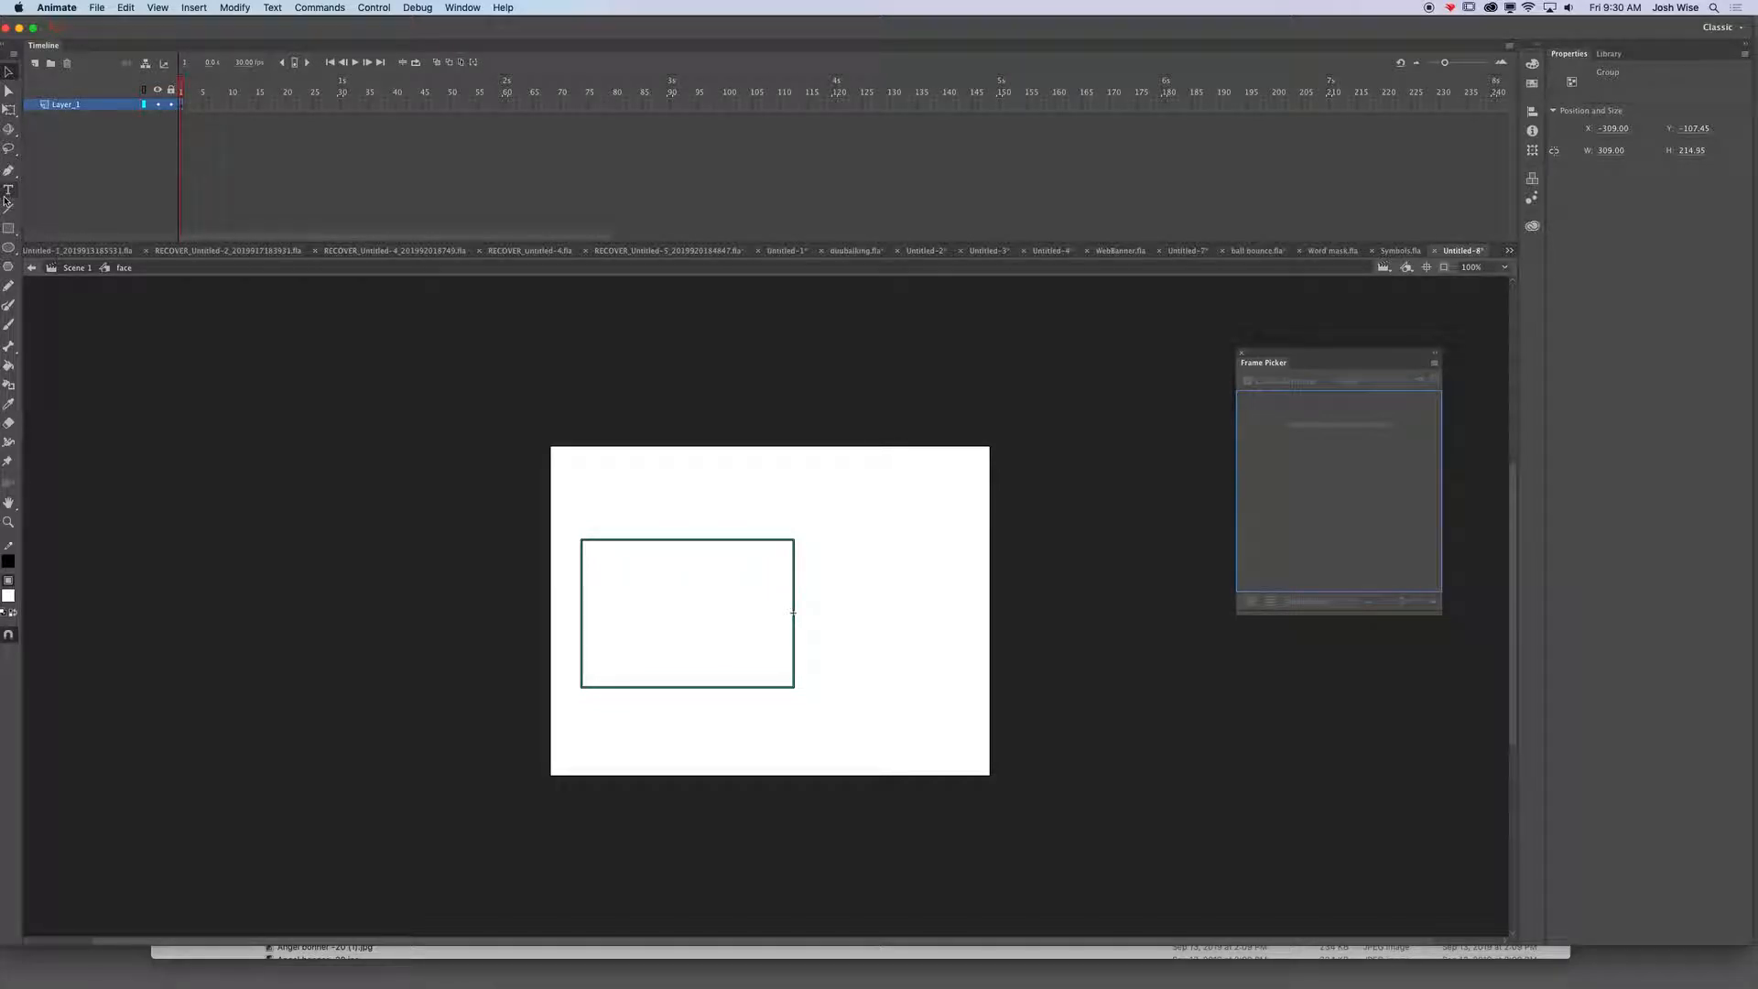
left_click(8, 228)
left_click_drag(596, 514, 645, 539)
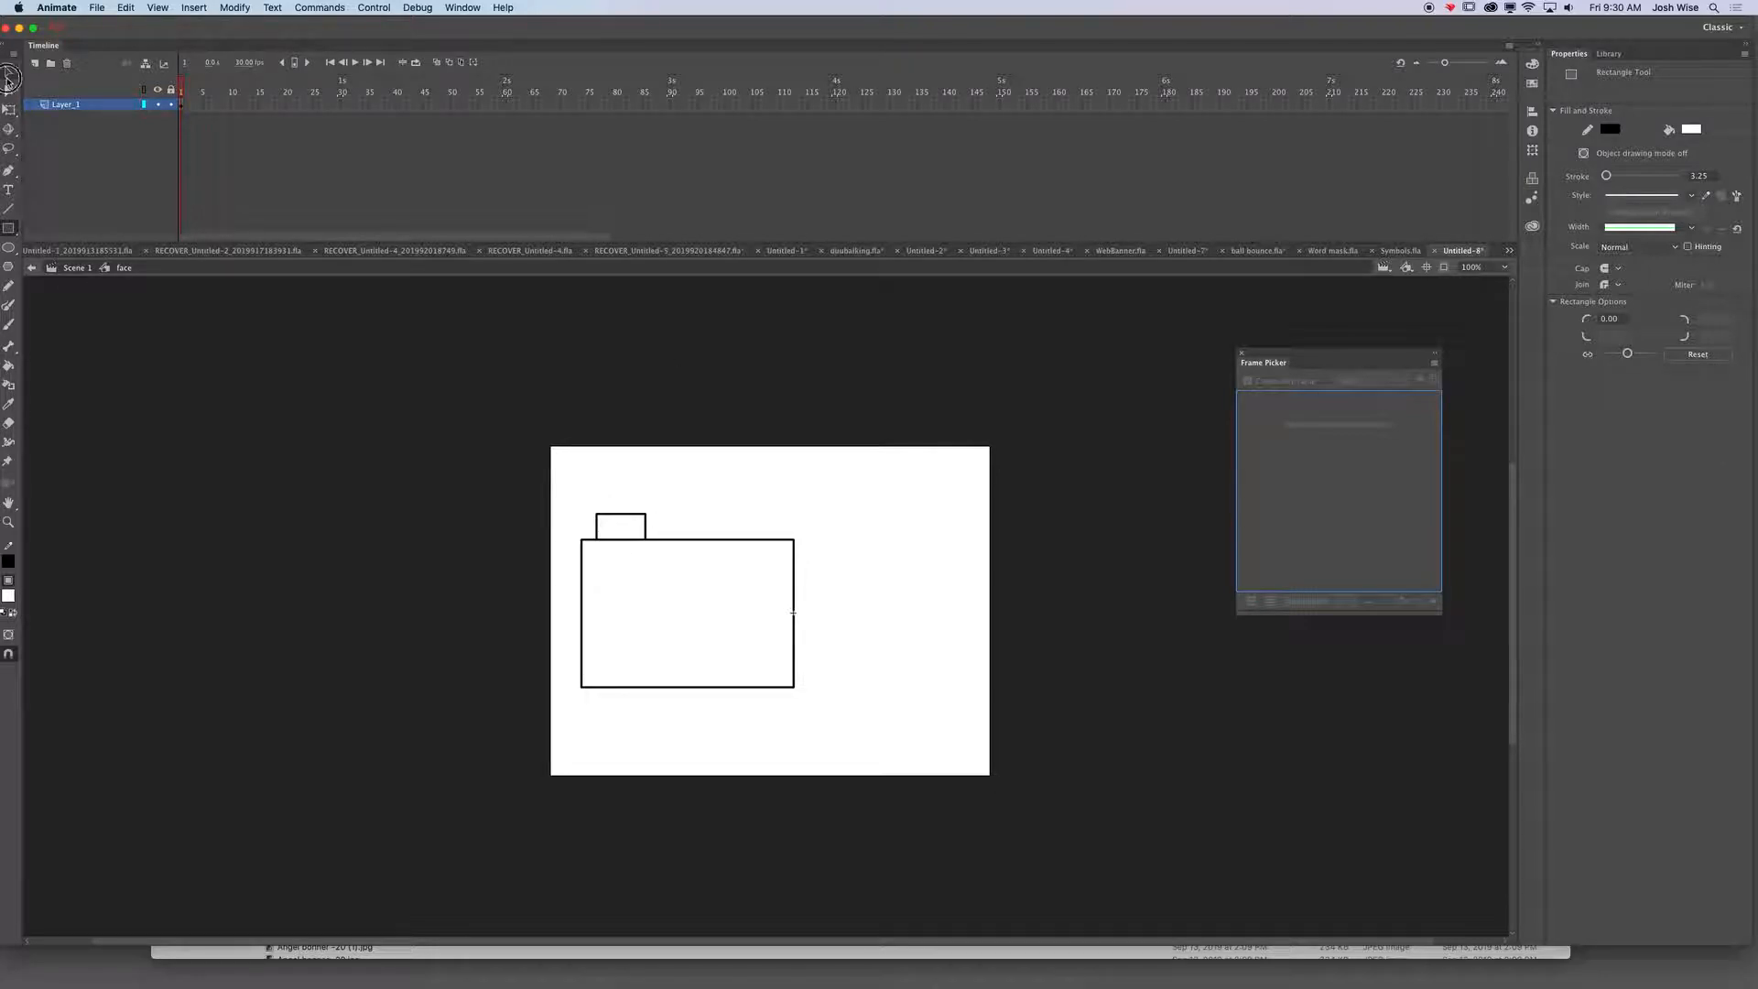
- Group the eye rectangle and place a copy level with it over the right part of the head's upper edge
left_click(8, 71)
left_click(644, 524)
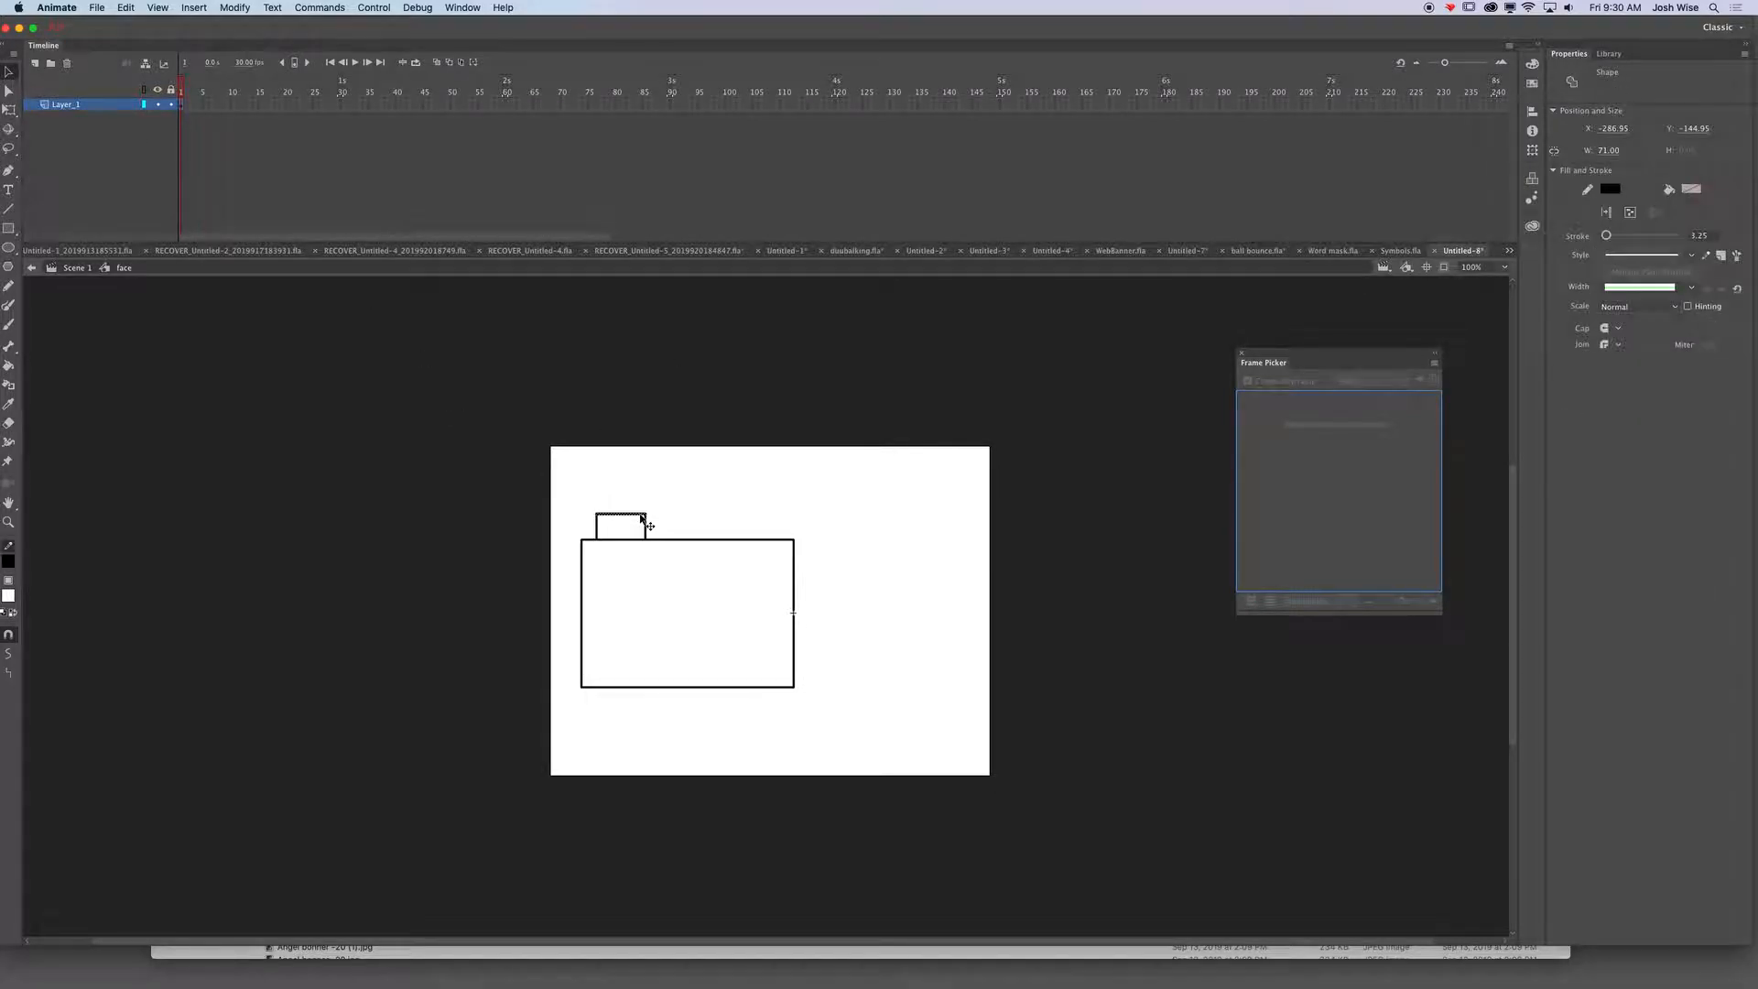
left_click(632, 527)
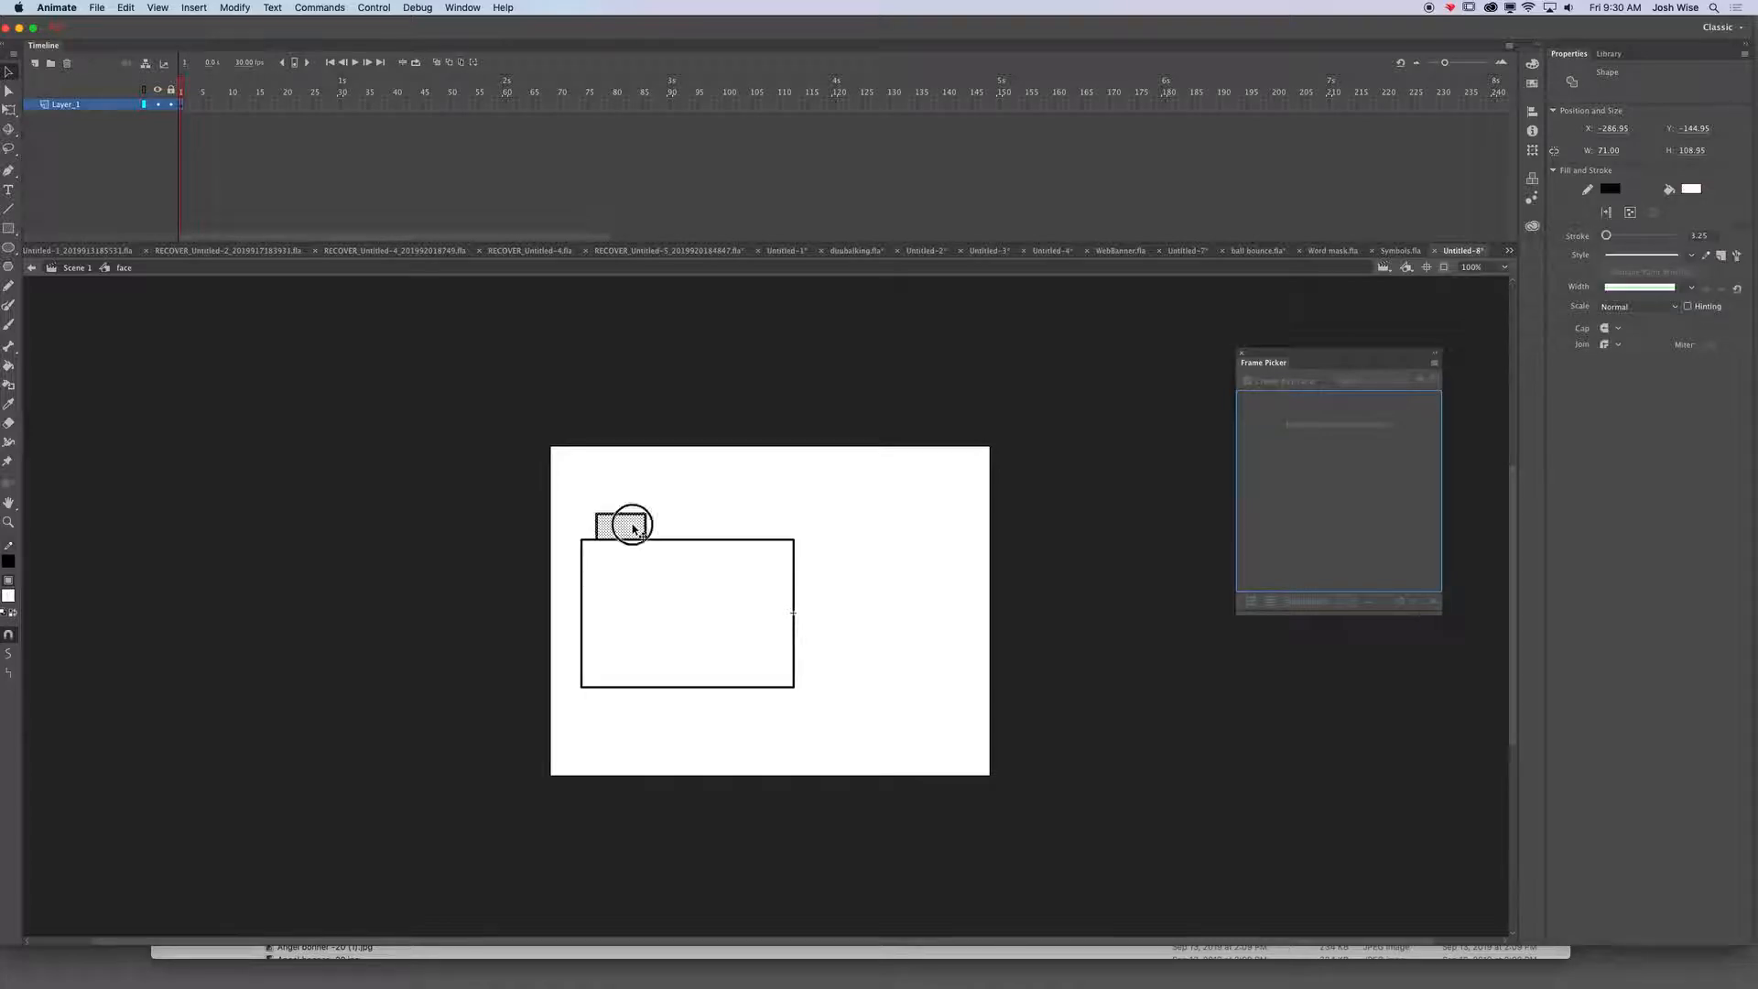
key("super+g")
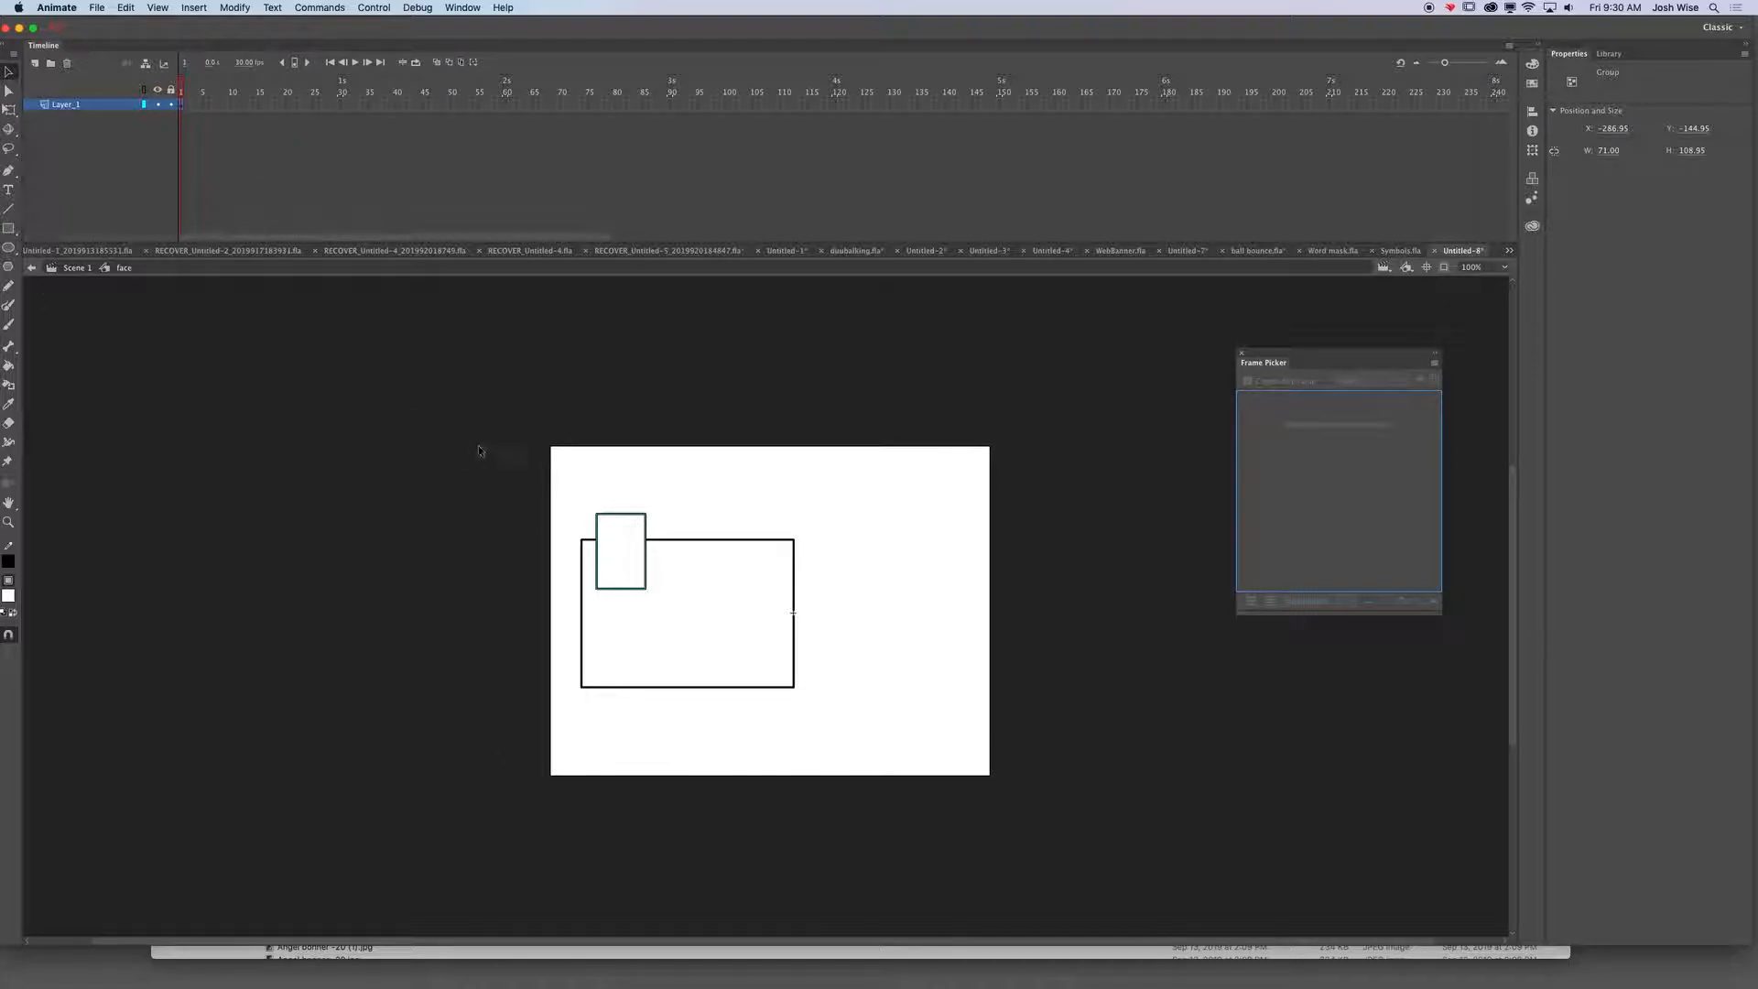
key("super+v")
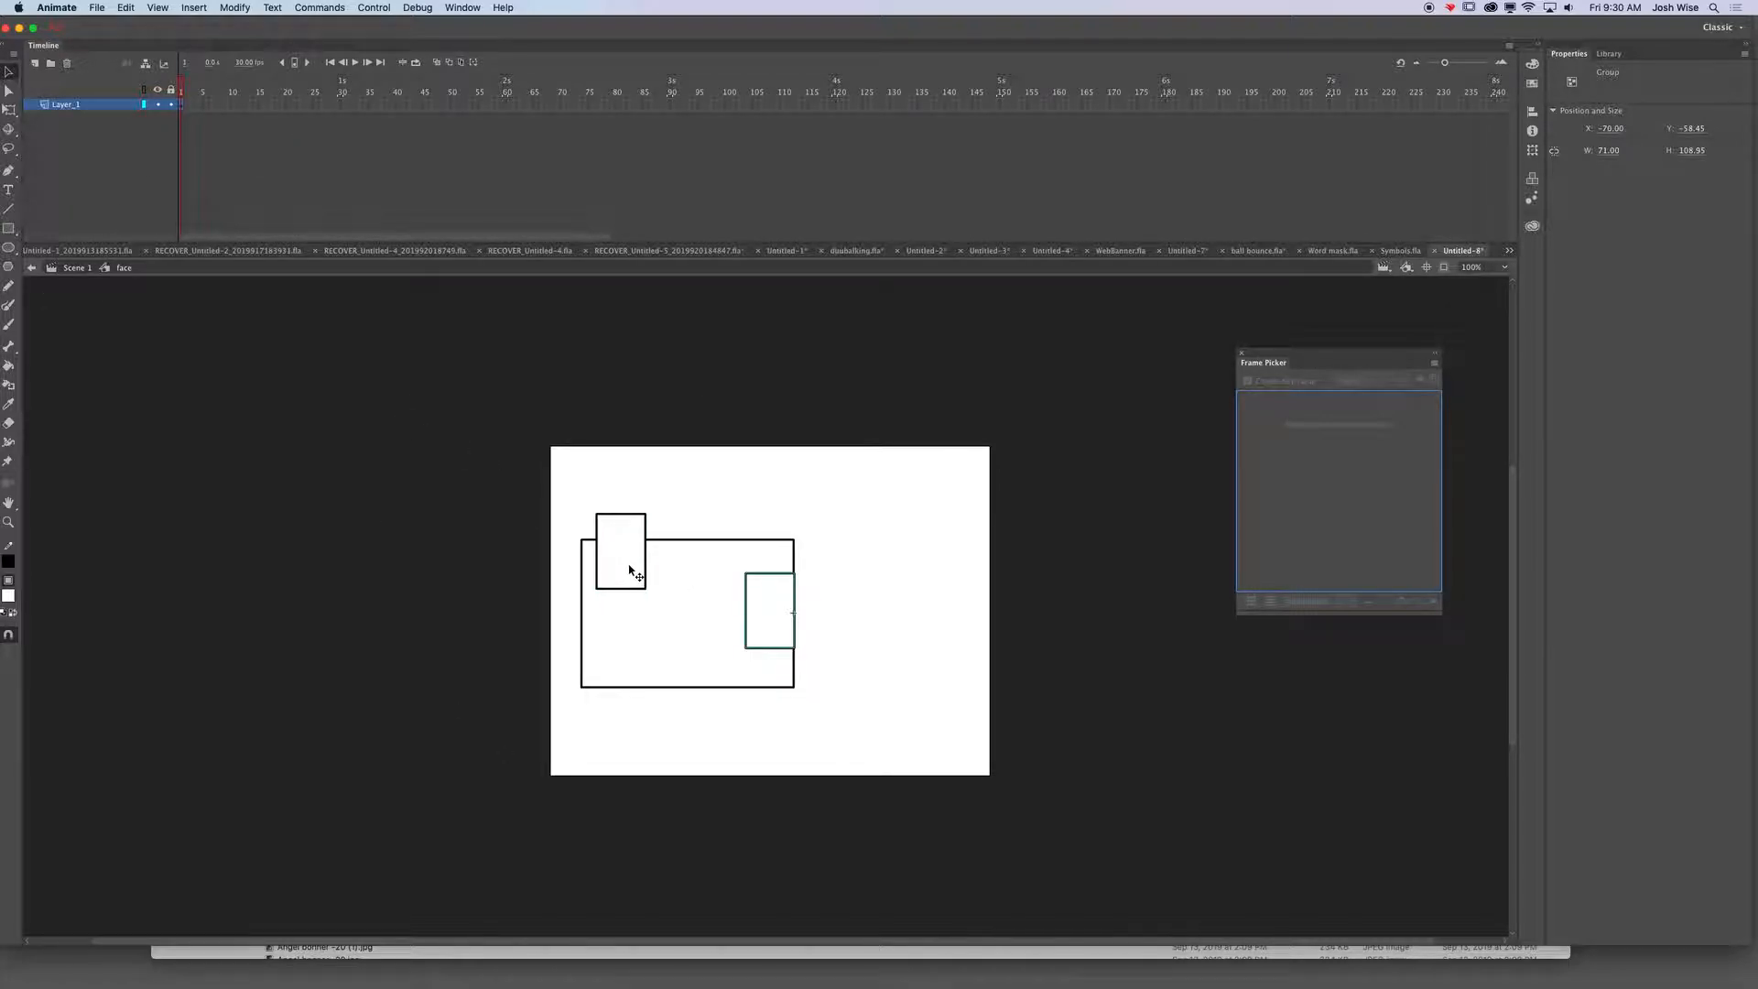
left_click_drag(767, 643, 732, 589)
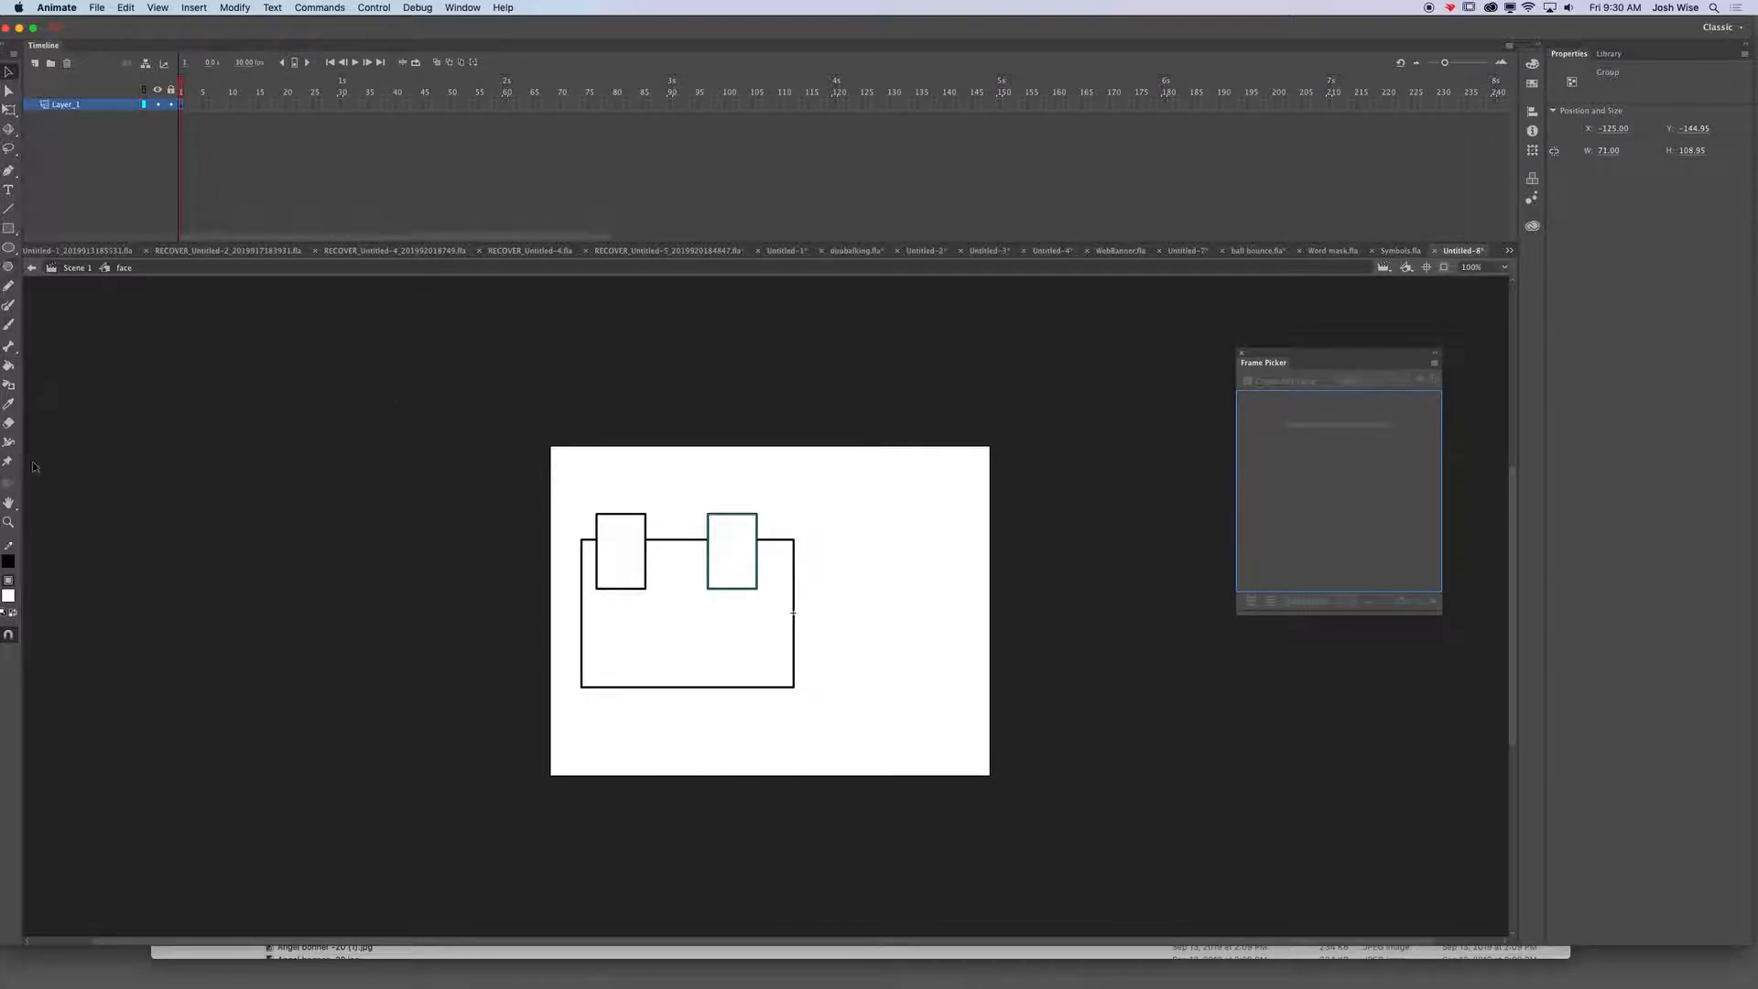
- Set the fill color to black and draw three small squares about 31 to 34 px wide, two over the head and one above it
left_click(9, 231)
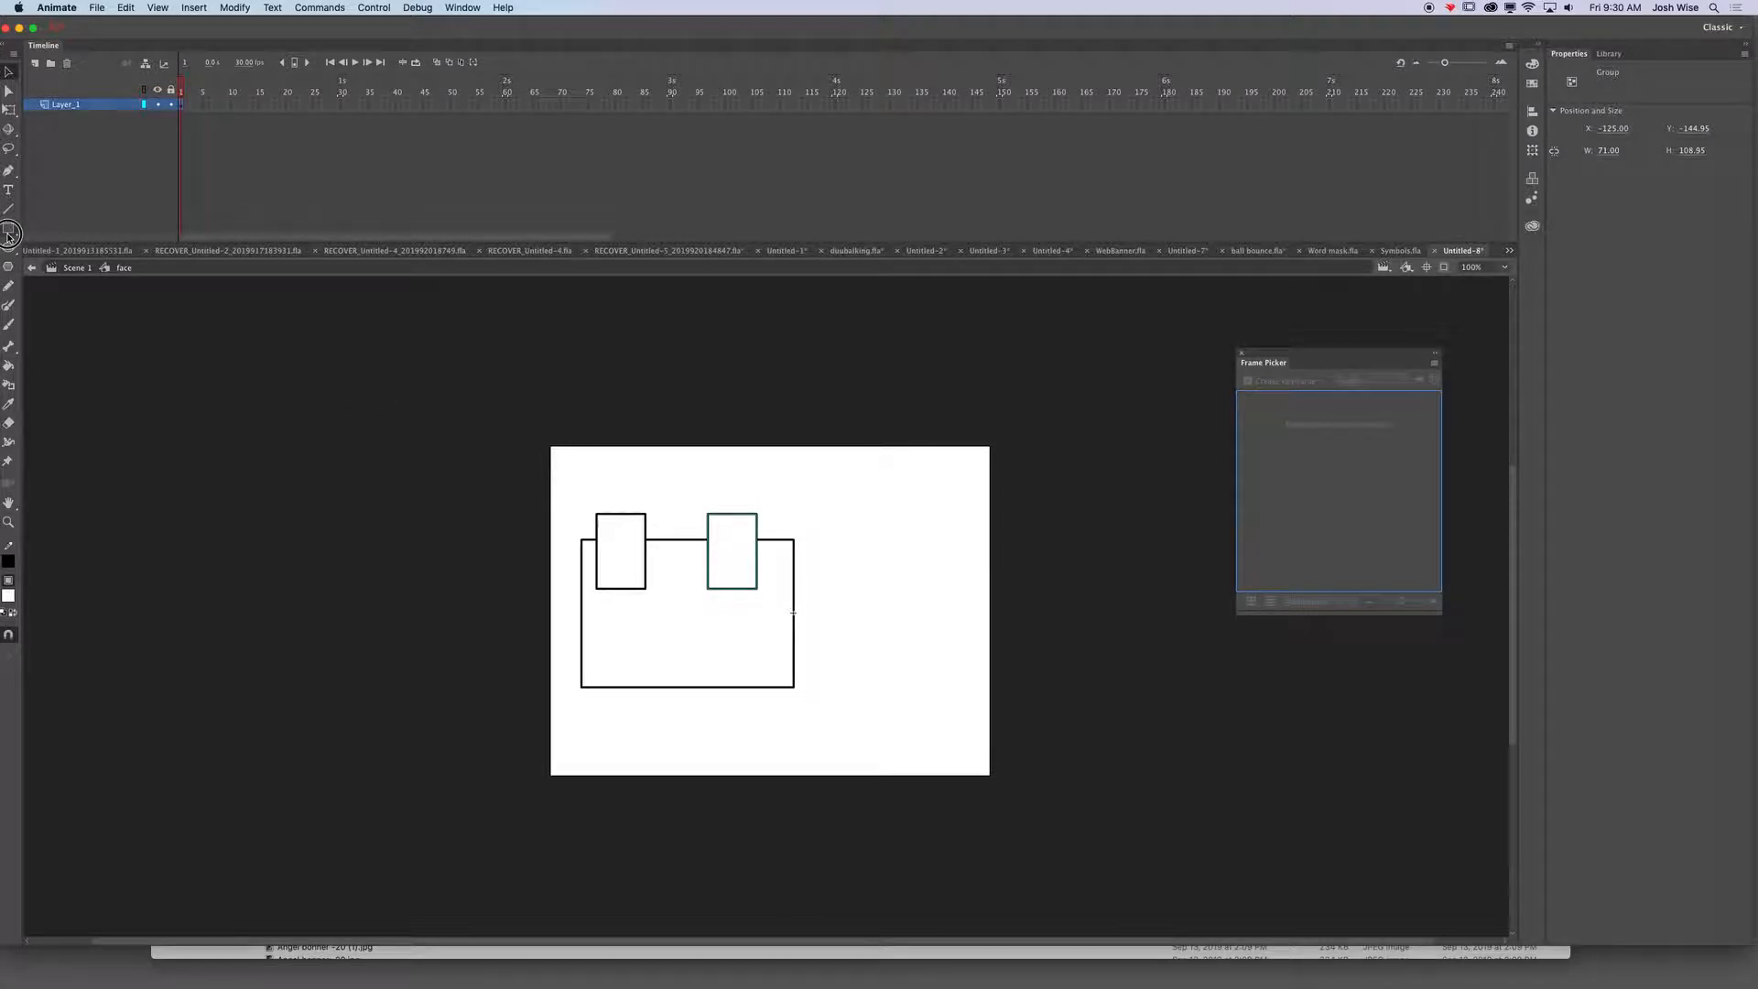
left_click(8, 596)
left_click(52, 639)
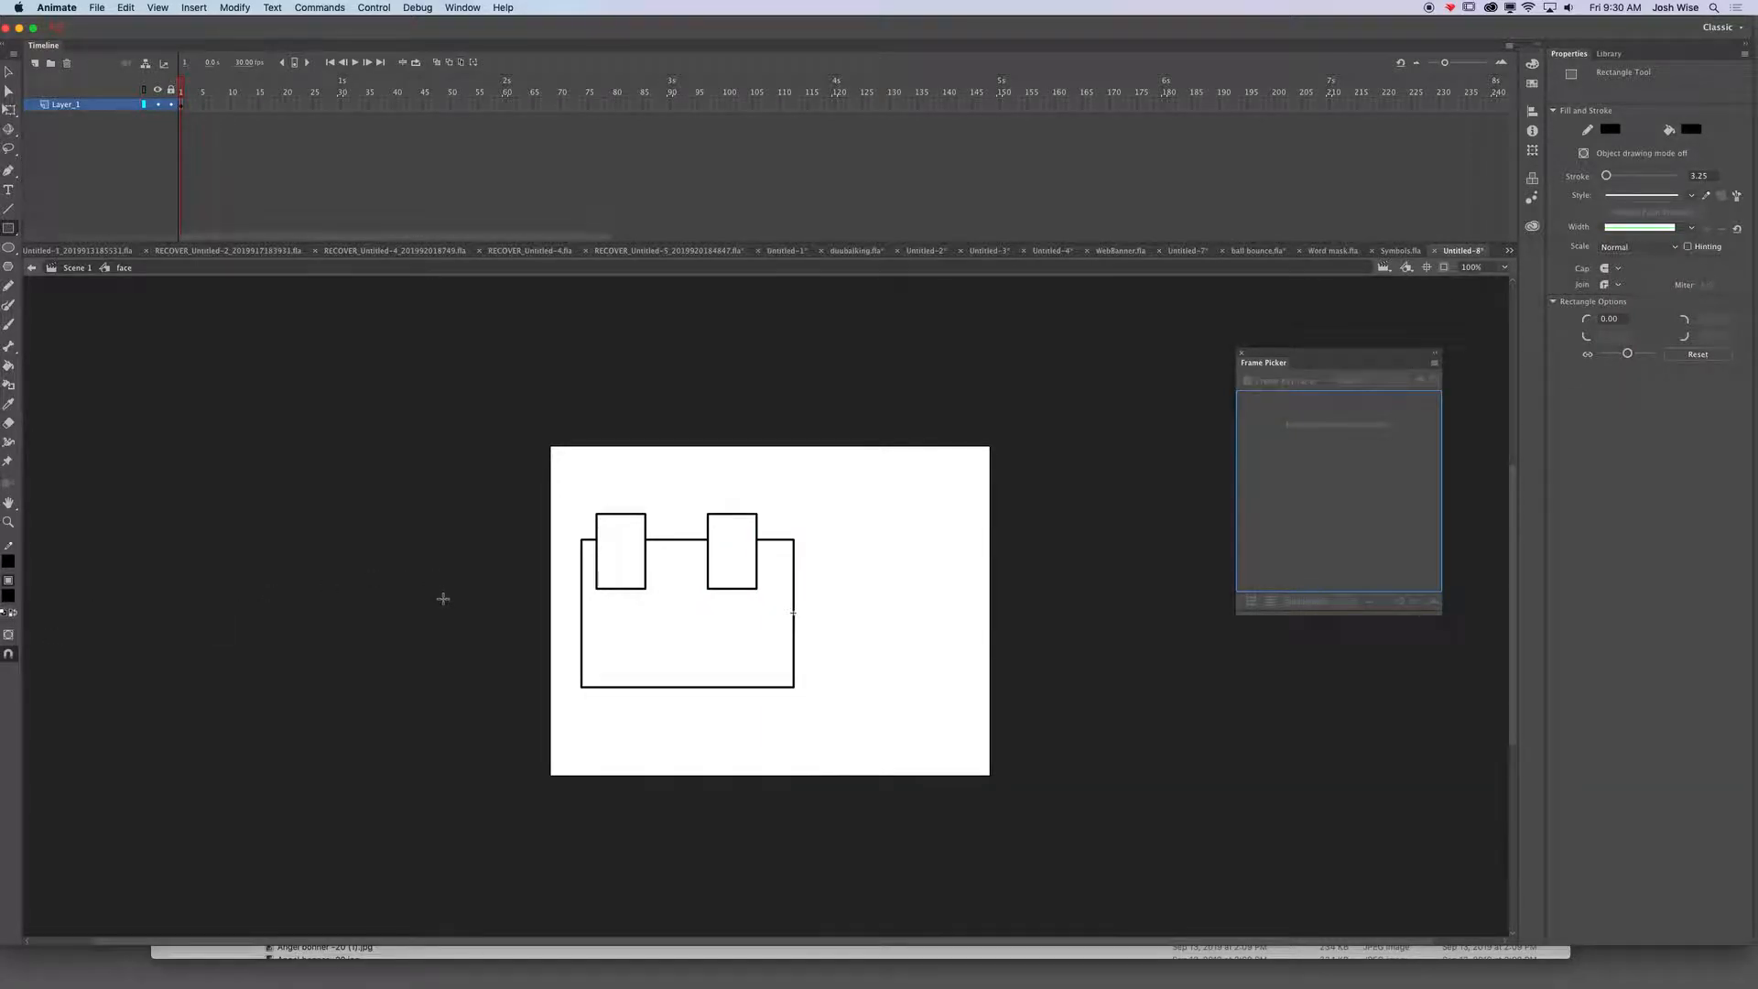
left_click(624, 570)
left_click(629, 574)
left_click(702, 644)
left_click_drag(653, 471, 675, 494)
- Select the head and both eyes together and move them to the stage's right edge, clear of the black squares
left_click(8, 71)
double_click(635, 587)
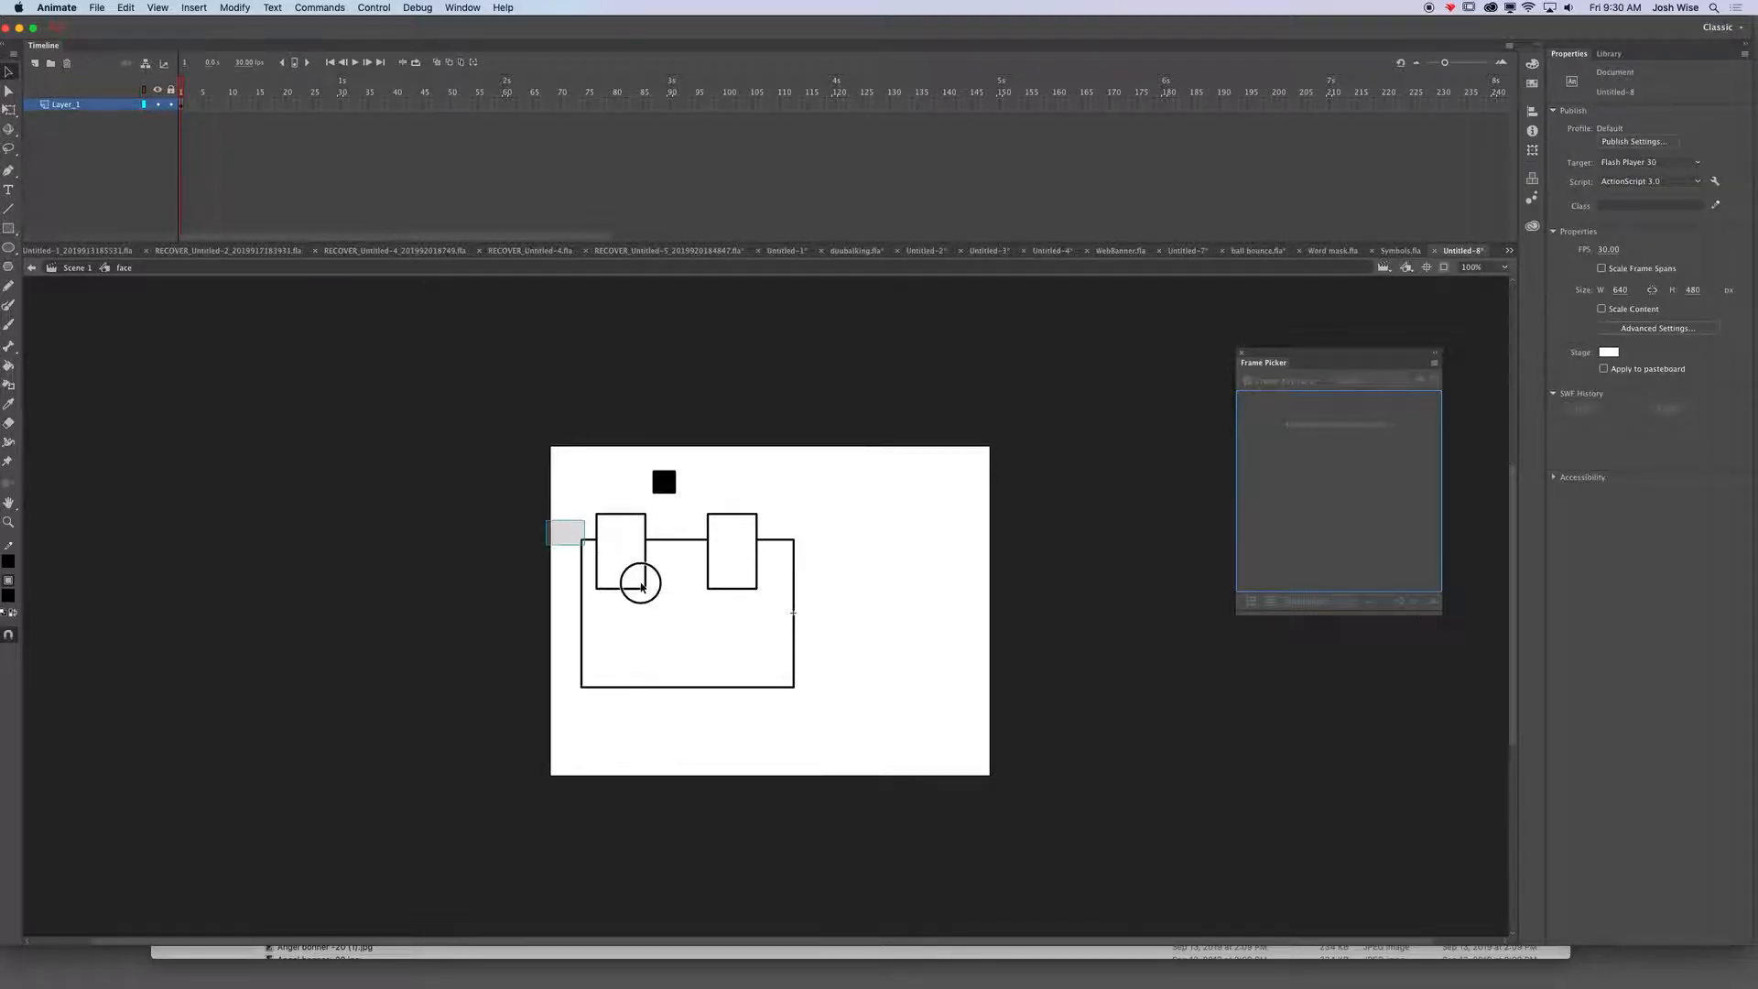
left_click_drag(632, 572, 632, 612)
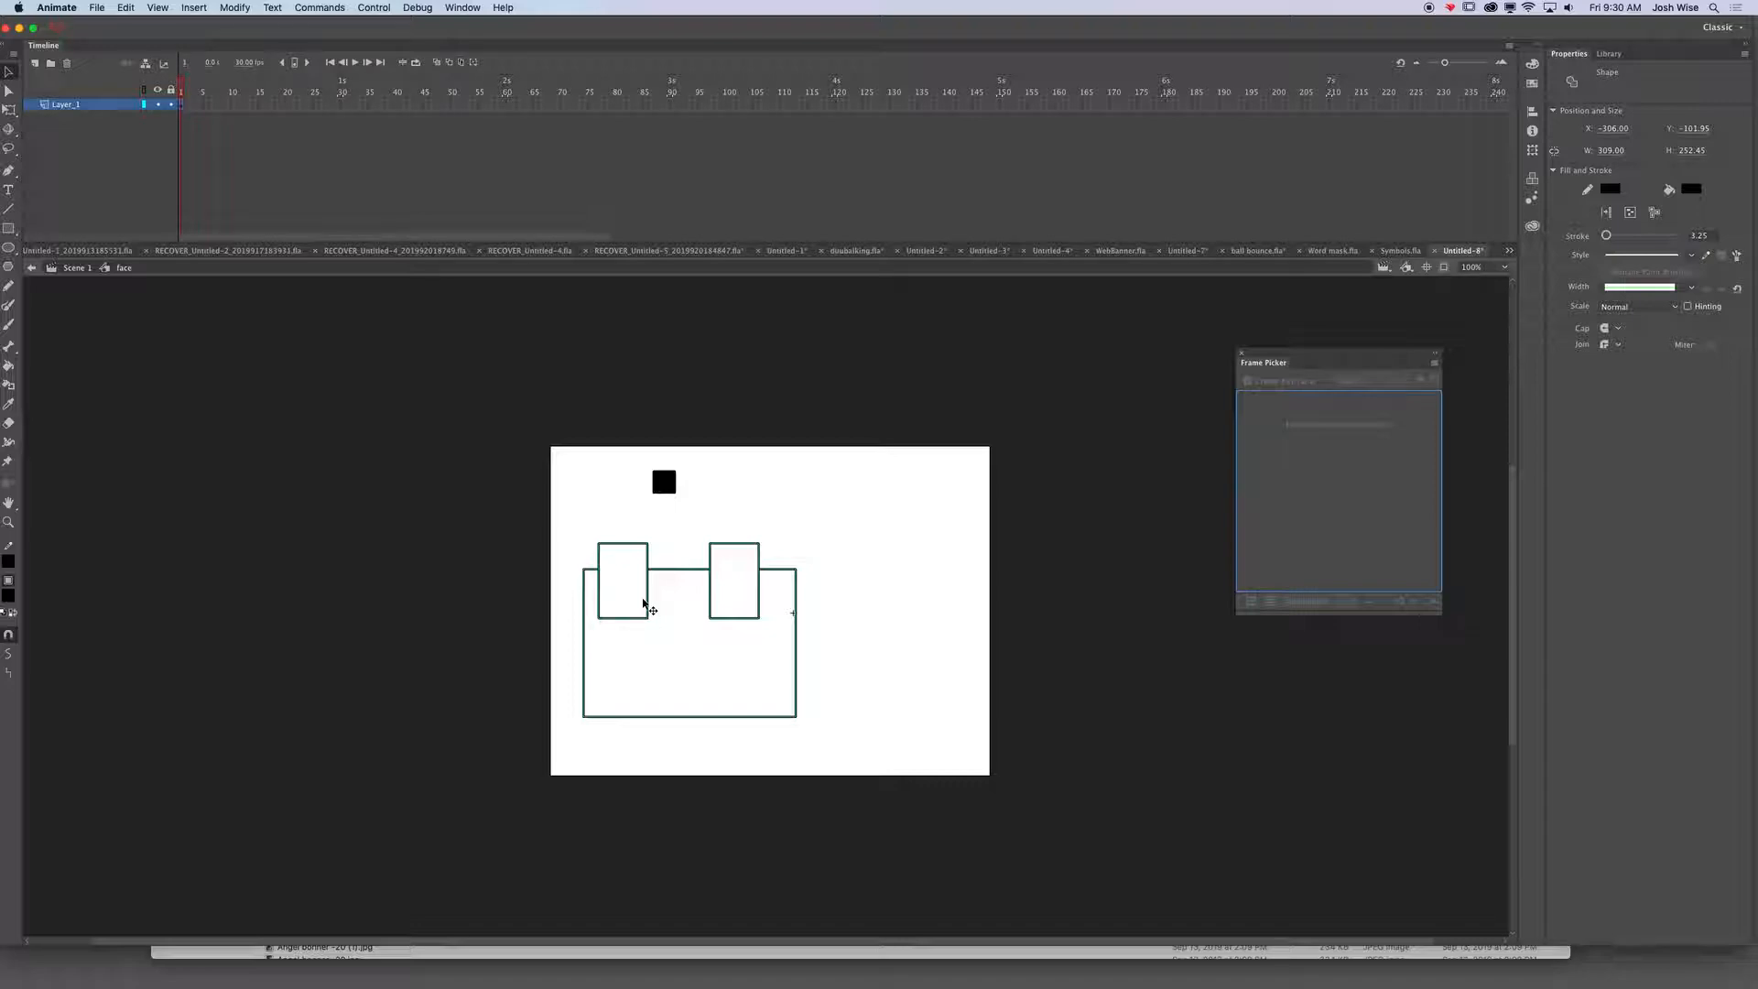
key("super+g")
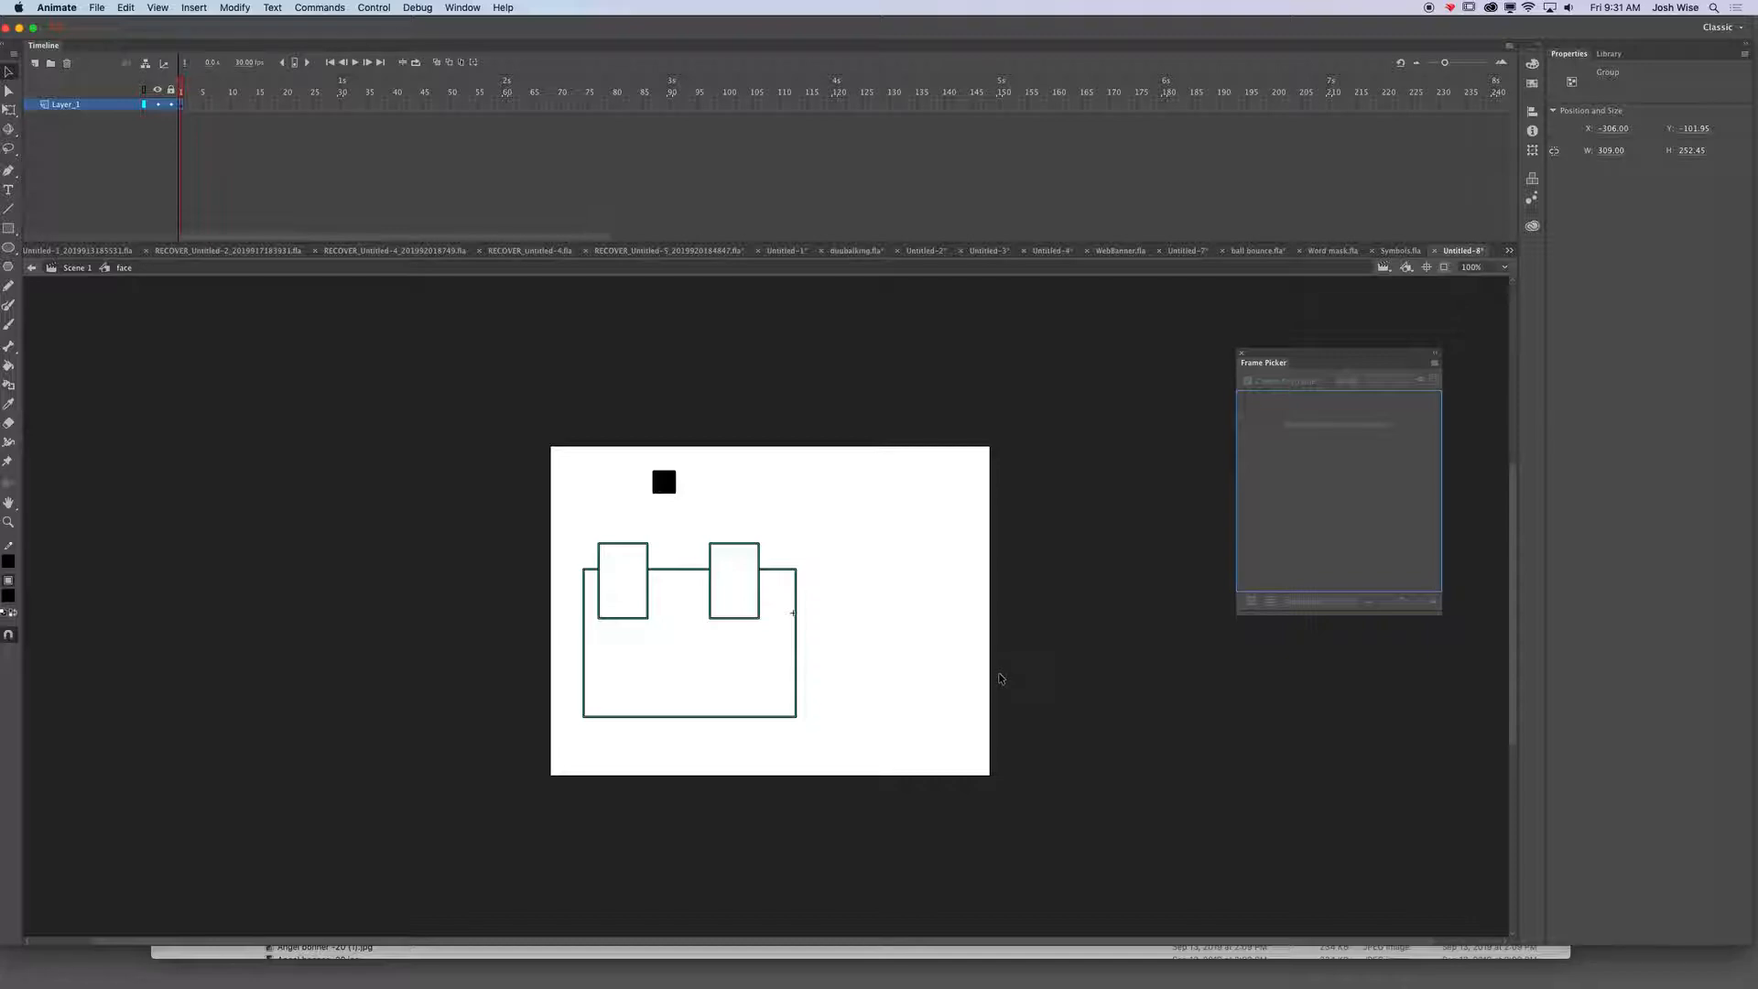
left_click_drag(660, 664, 899, 621)
- Group each of the two lower black squares and place one as a pupil in the lower right corner of each eye
left_click(703, 661)
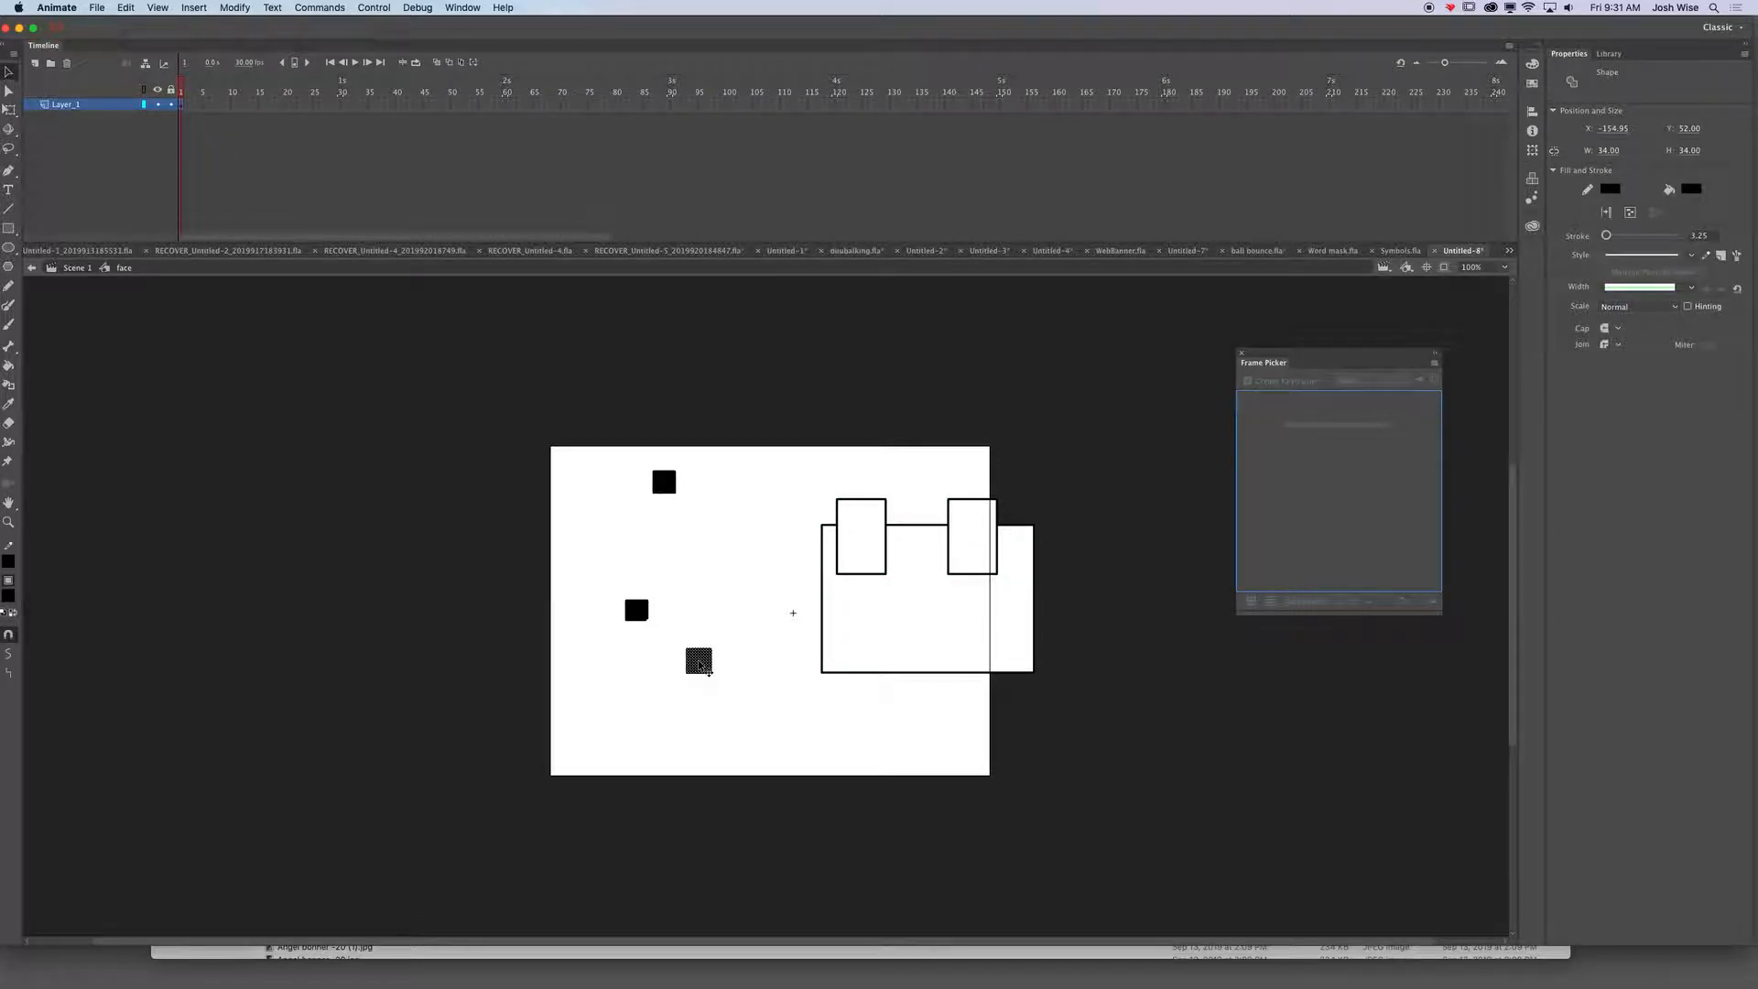
key("super+g")
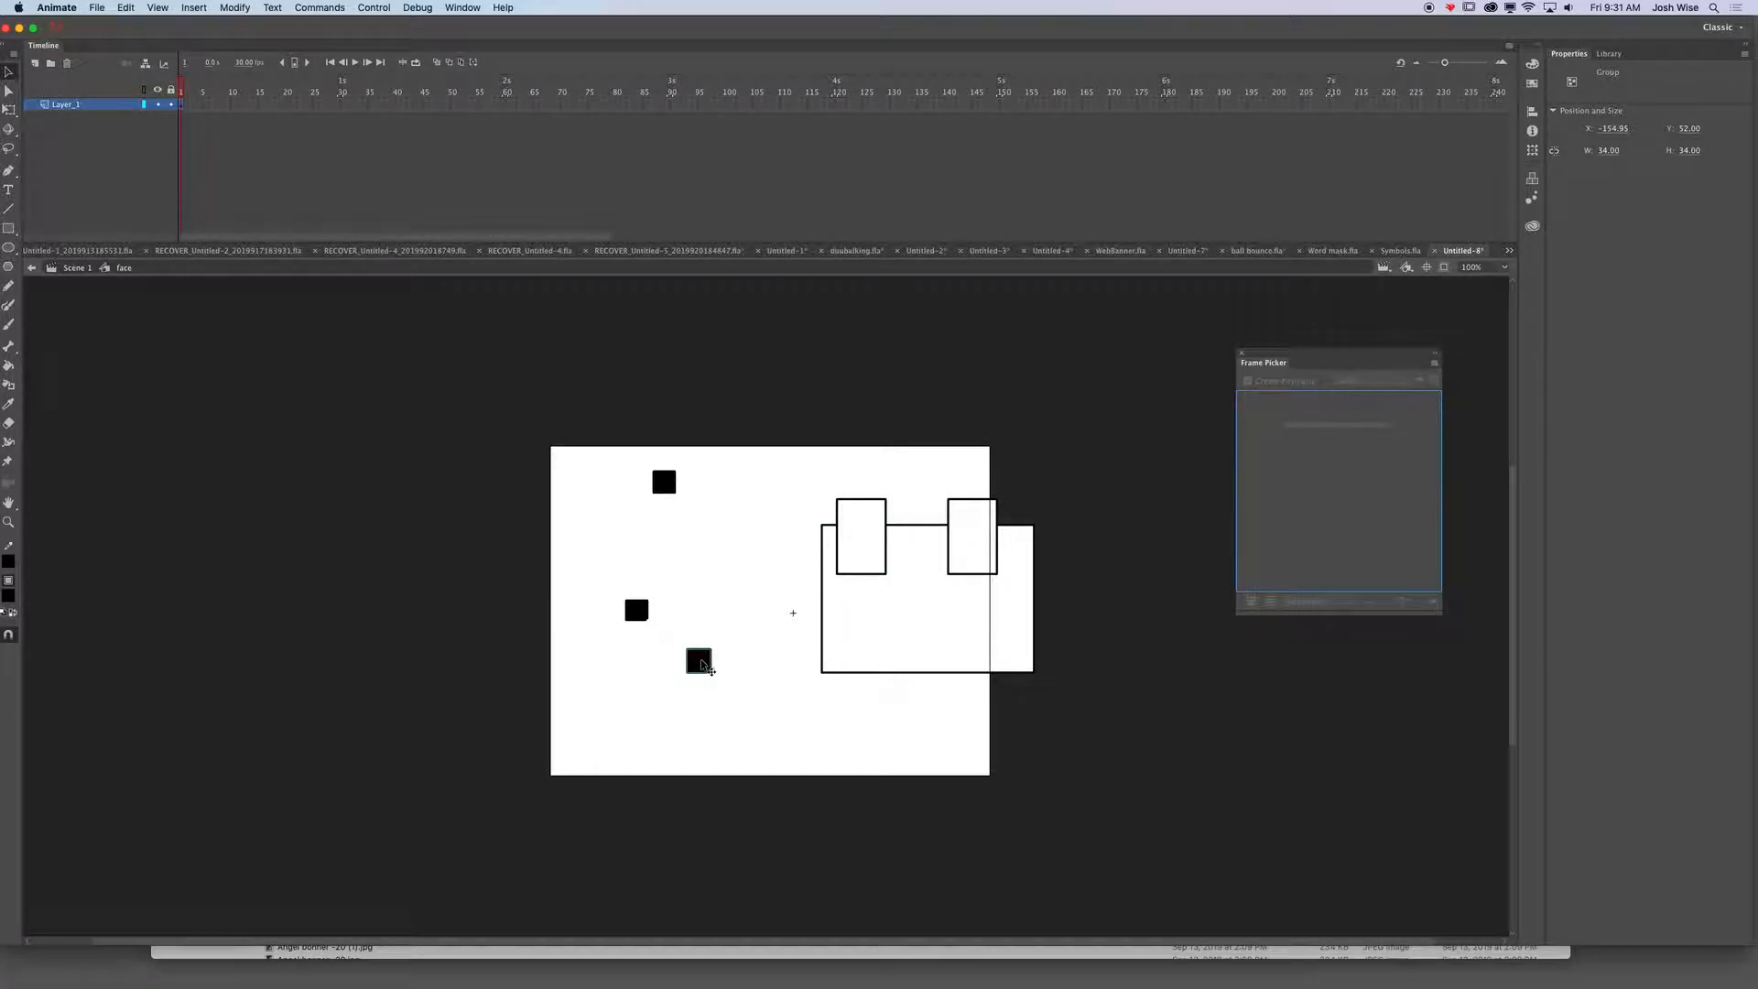
left_click_drag(705, 667, 886, 564)
left_click(644, 613)
key("ctrl+g")
left_click_drag(647, 620, 998, 573)
- Move the head rectangle back to the middle of the stage and delete the leftover black outline fragment beside it
left_click_drag(898, 618, 746, 643)
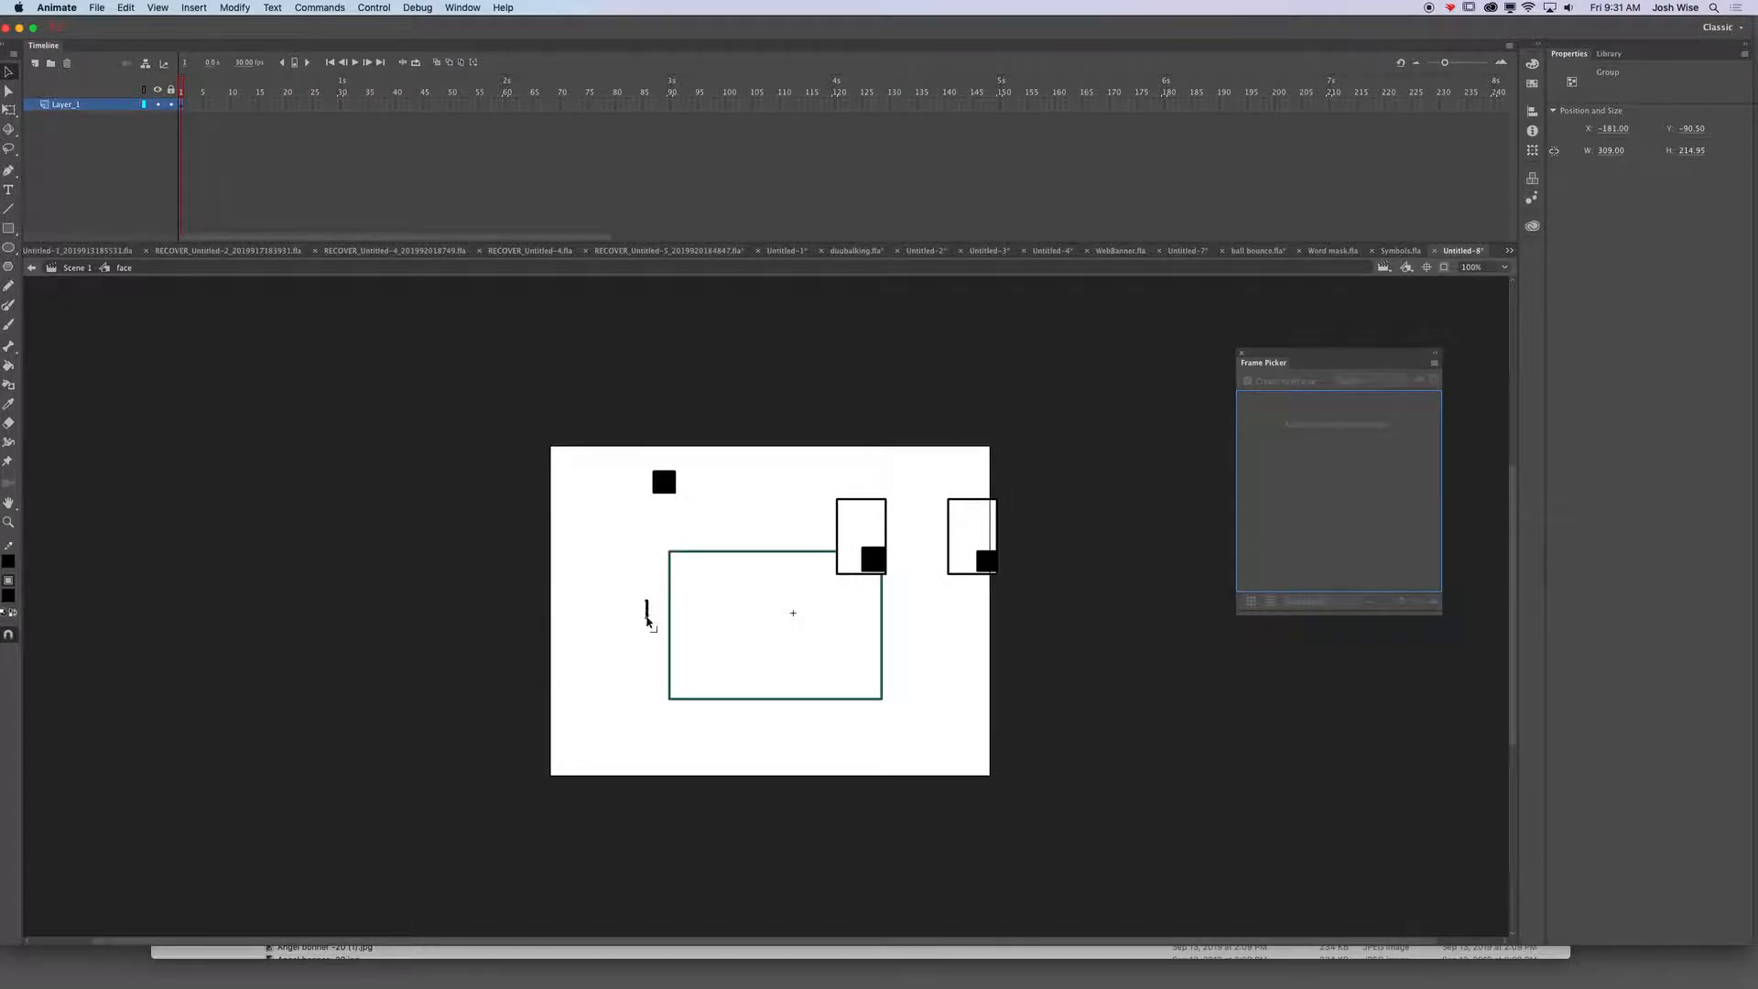
left_click_drag(638, 588, 653, 634)
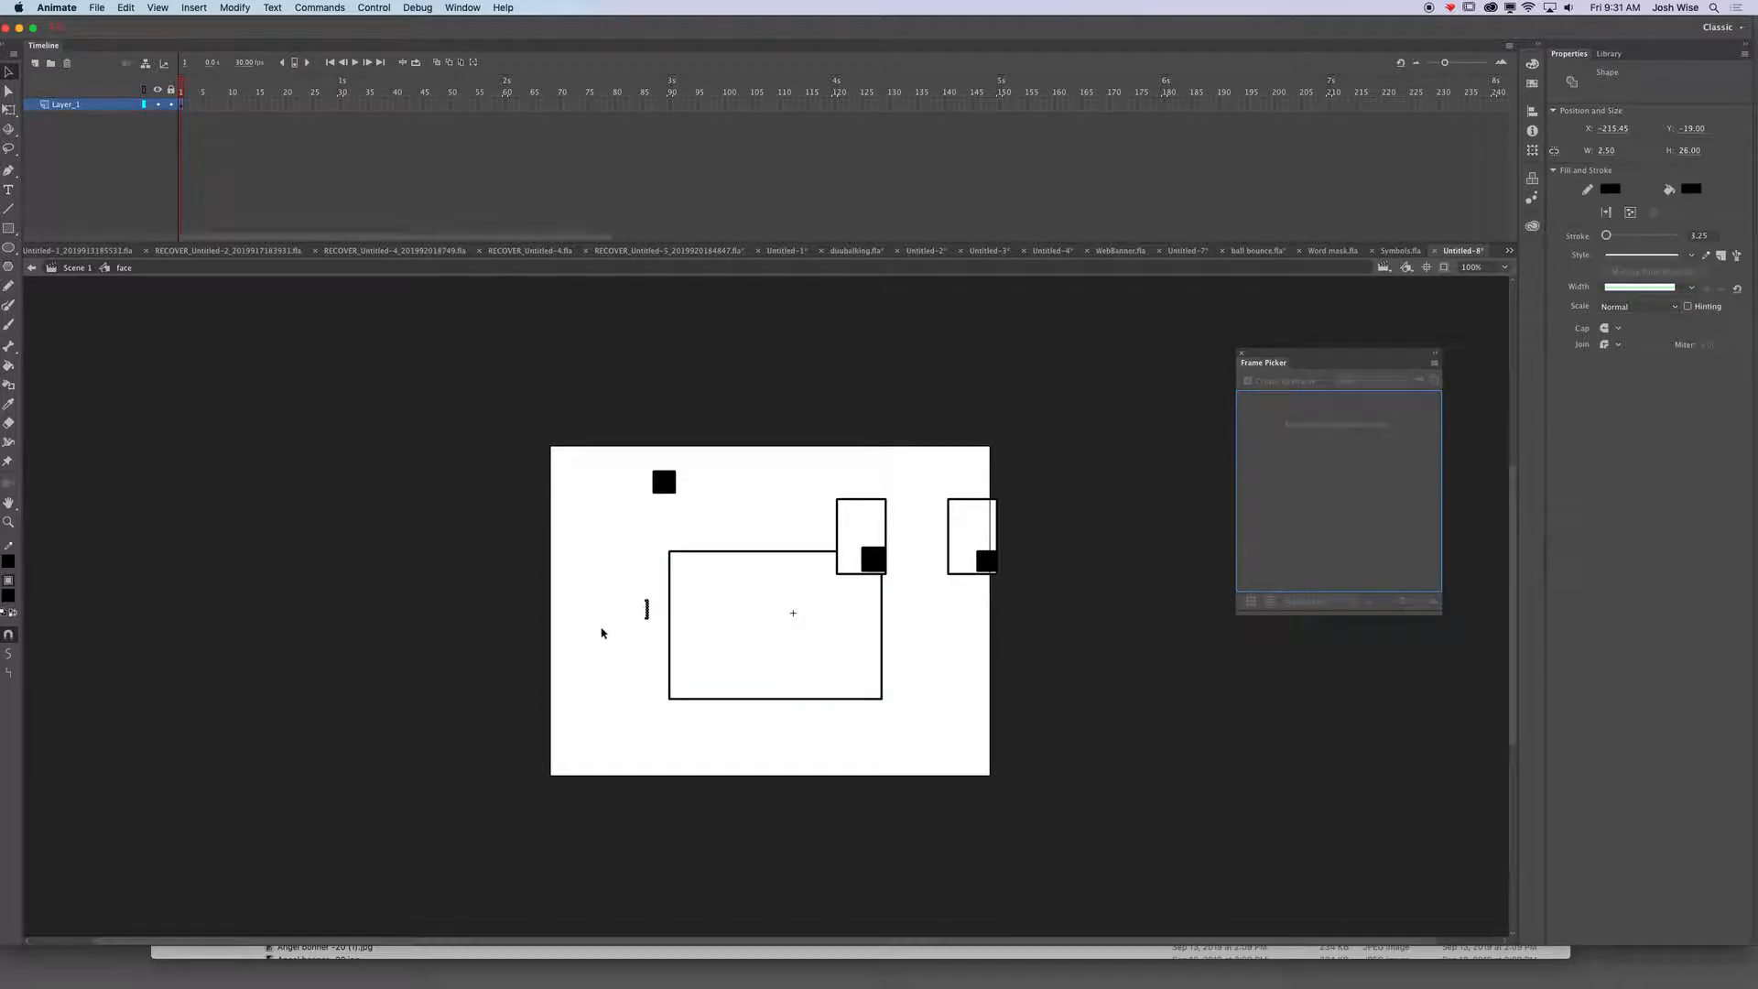
key("Delete")
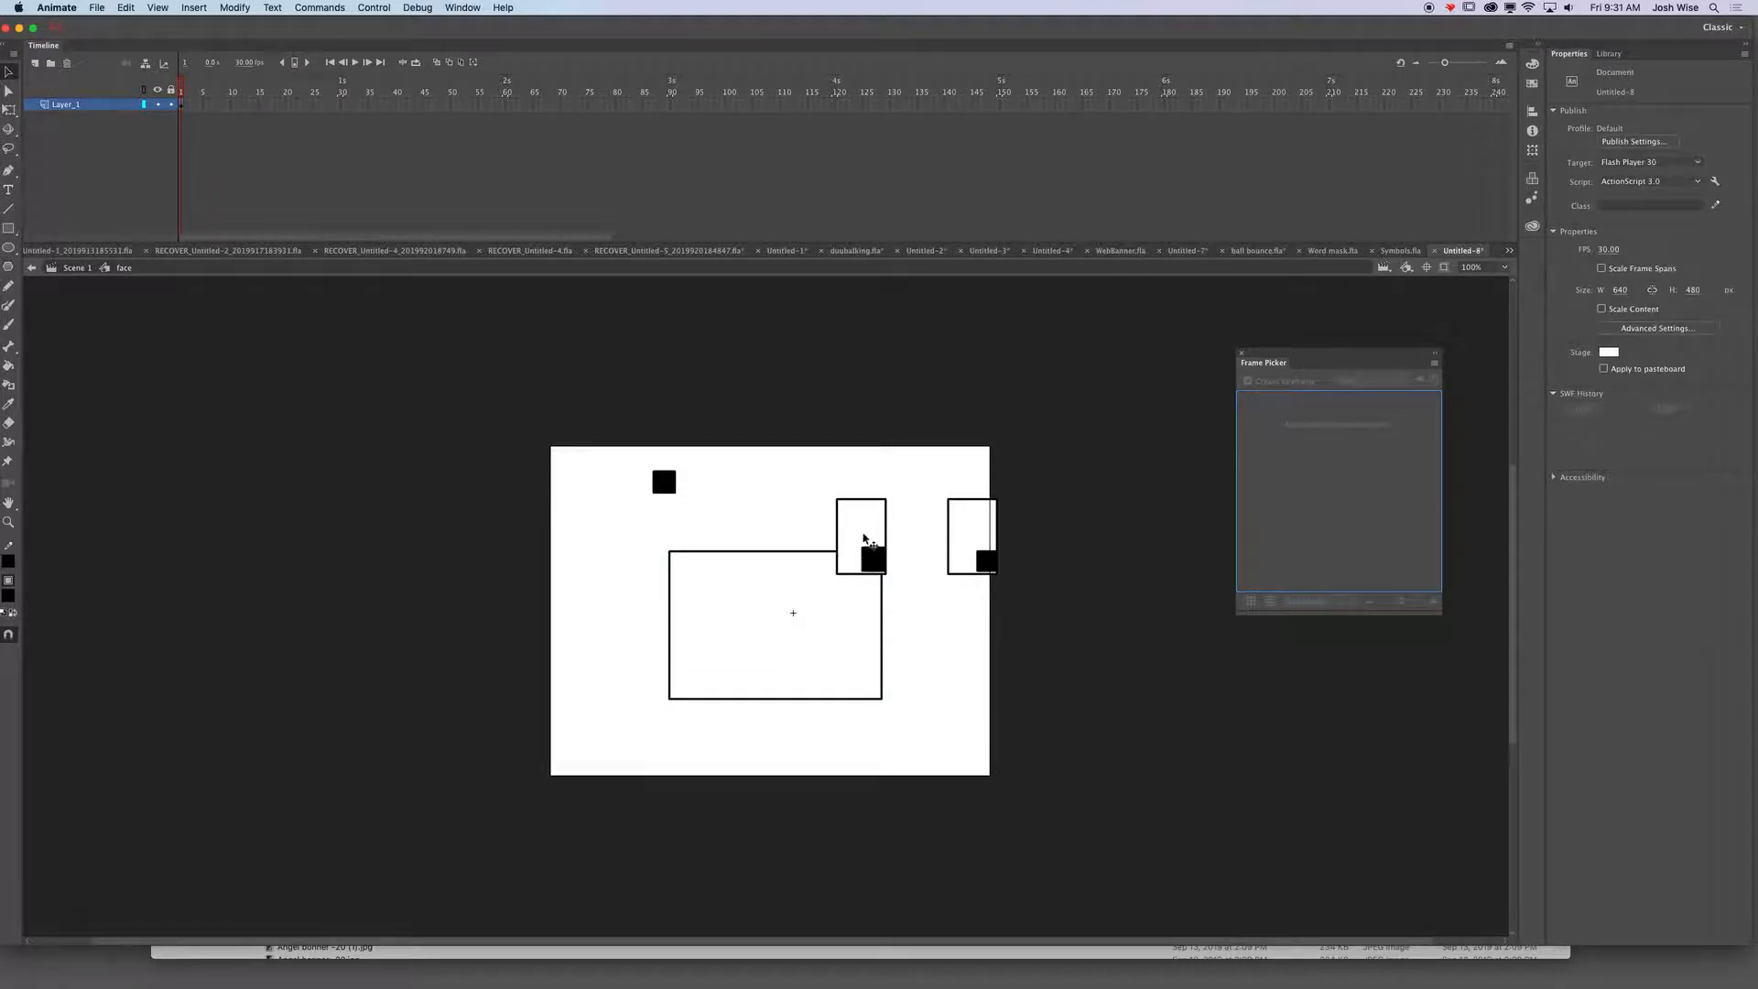
- Delete the spare black square and position the head and both eyes with their pupils so the eyes straddle the head's upper edge
left_click(663, 479)
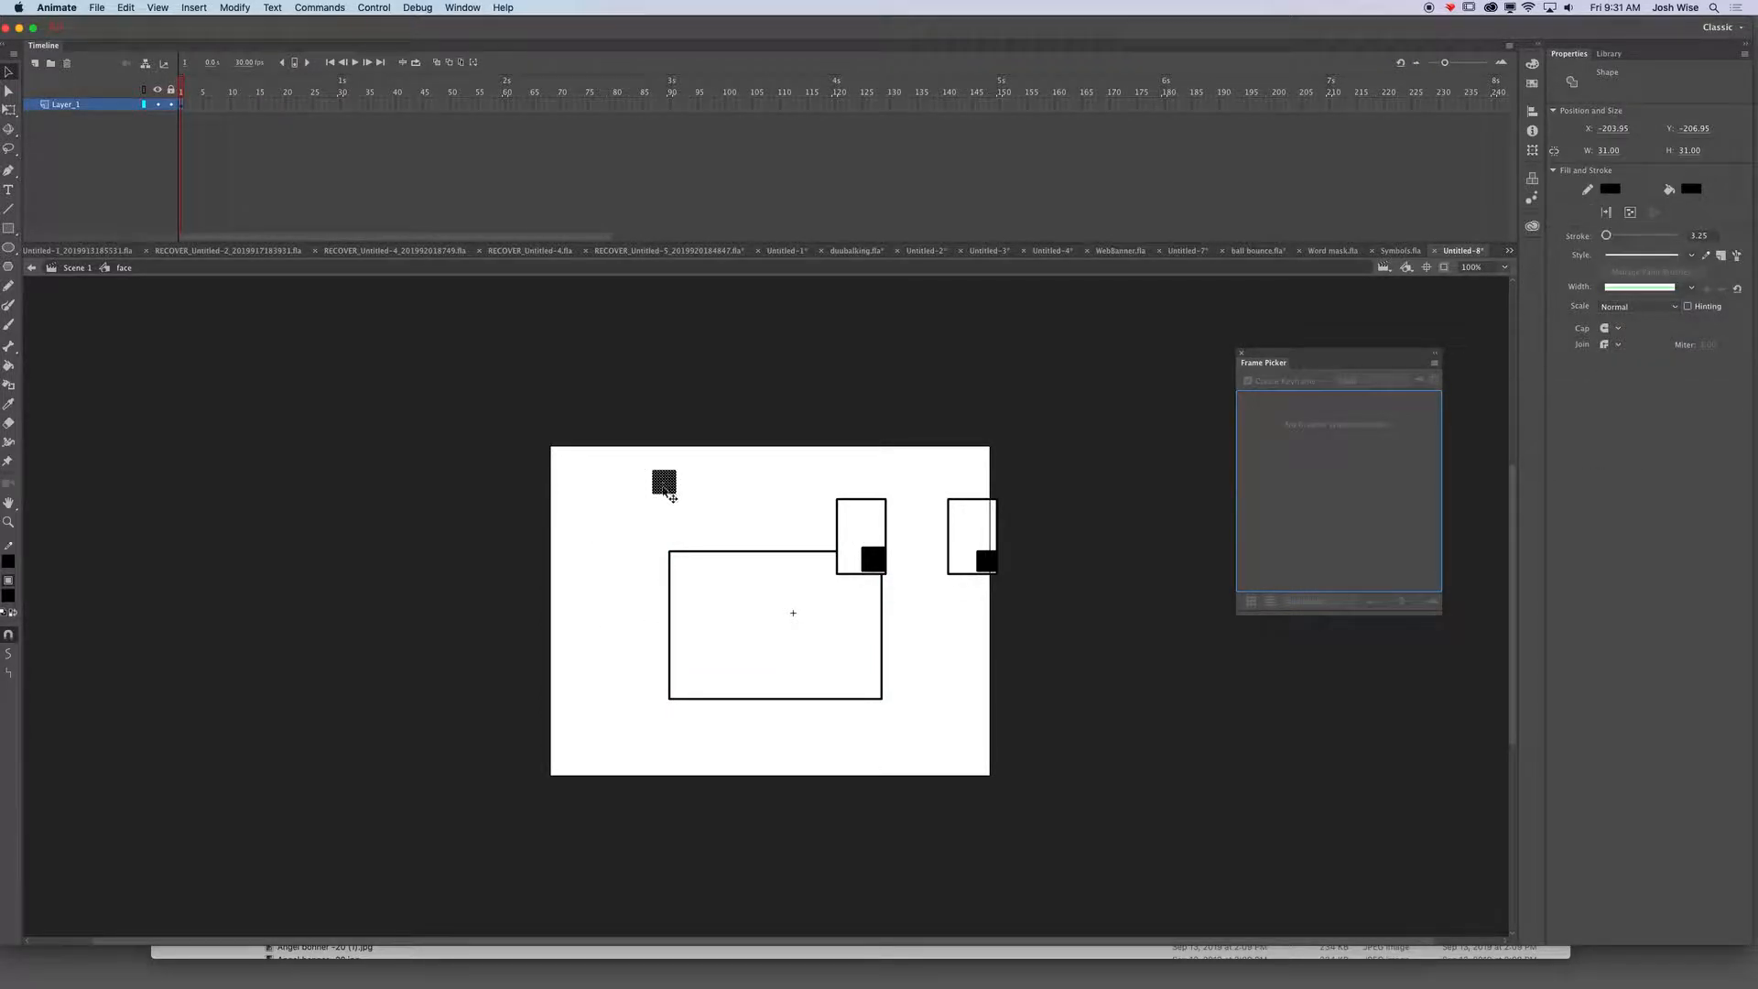
key("Delete")
left_click_drag(714, 638, 678, 650)
mouse_move(875, 561)
left_mouse_down()
mouse_move(820, 565)
mouse_move(873, 560)
left_mouse_up()
left_click_drag(833, 470, 687, 595)
left_click_drag(1006, 599, 918, 482)
left_click_drag(984, 562, 772, 596)
- Convert all the face artwork on frame 1 to a Graphic symbol named "open"
left_click(182, 103)
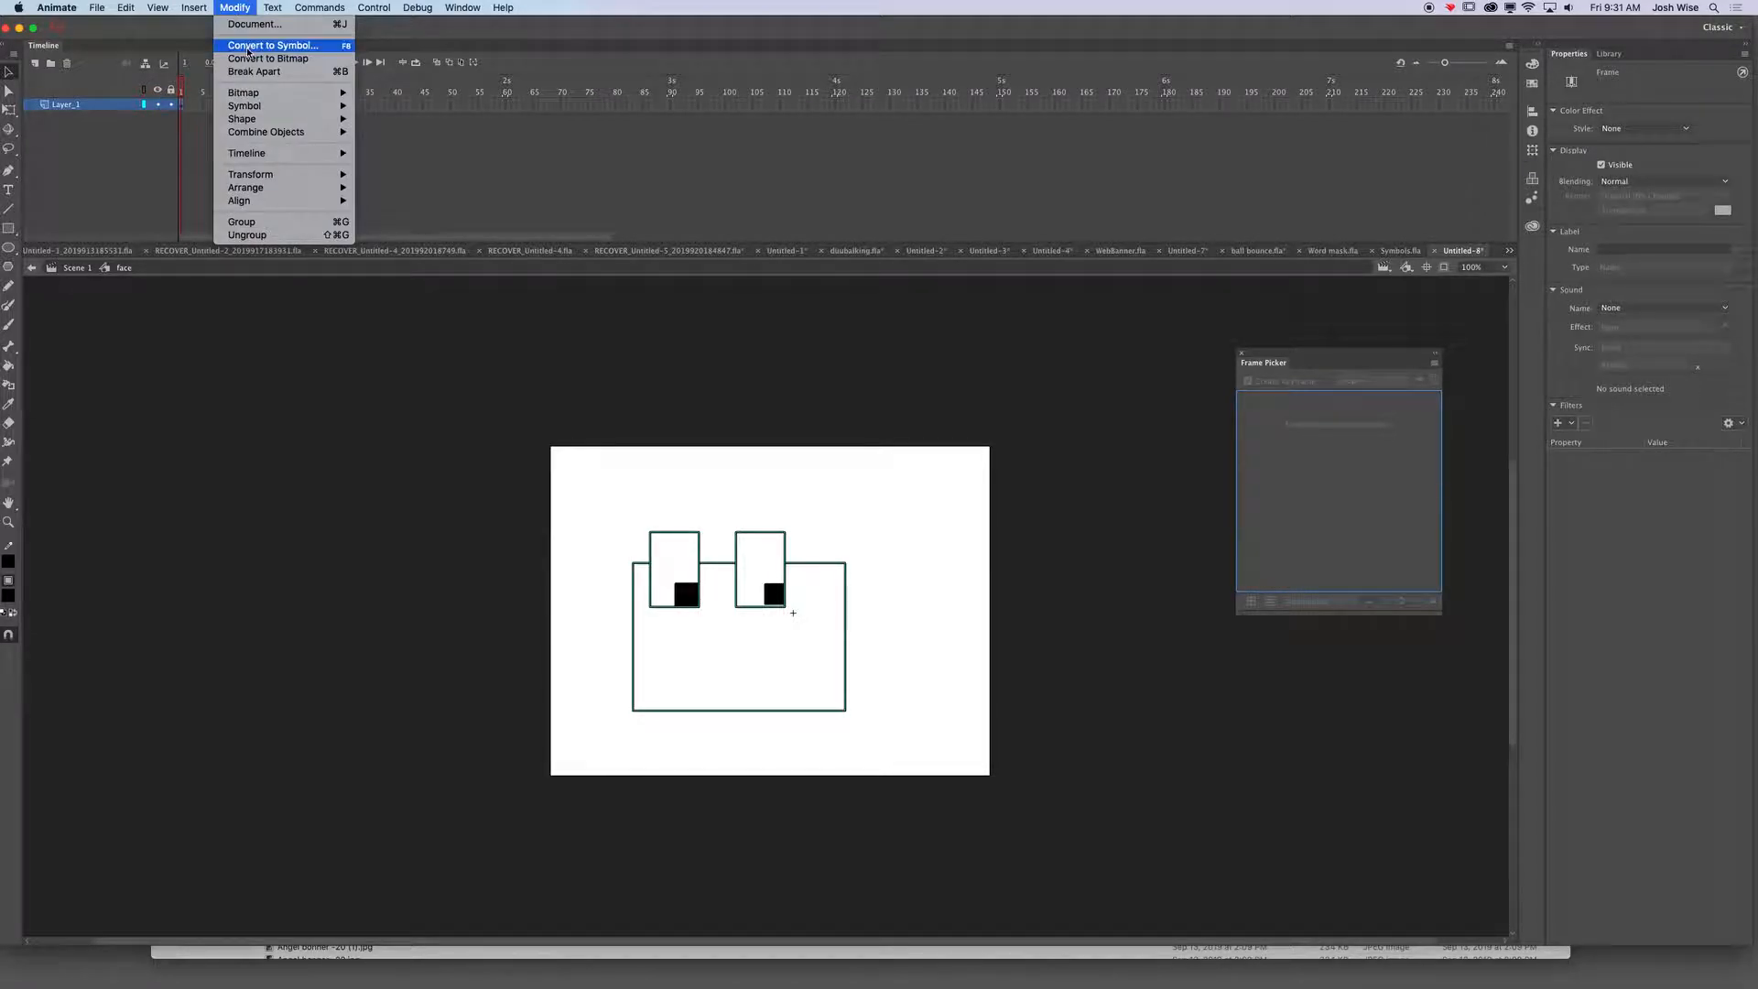
left_click(265, 45)
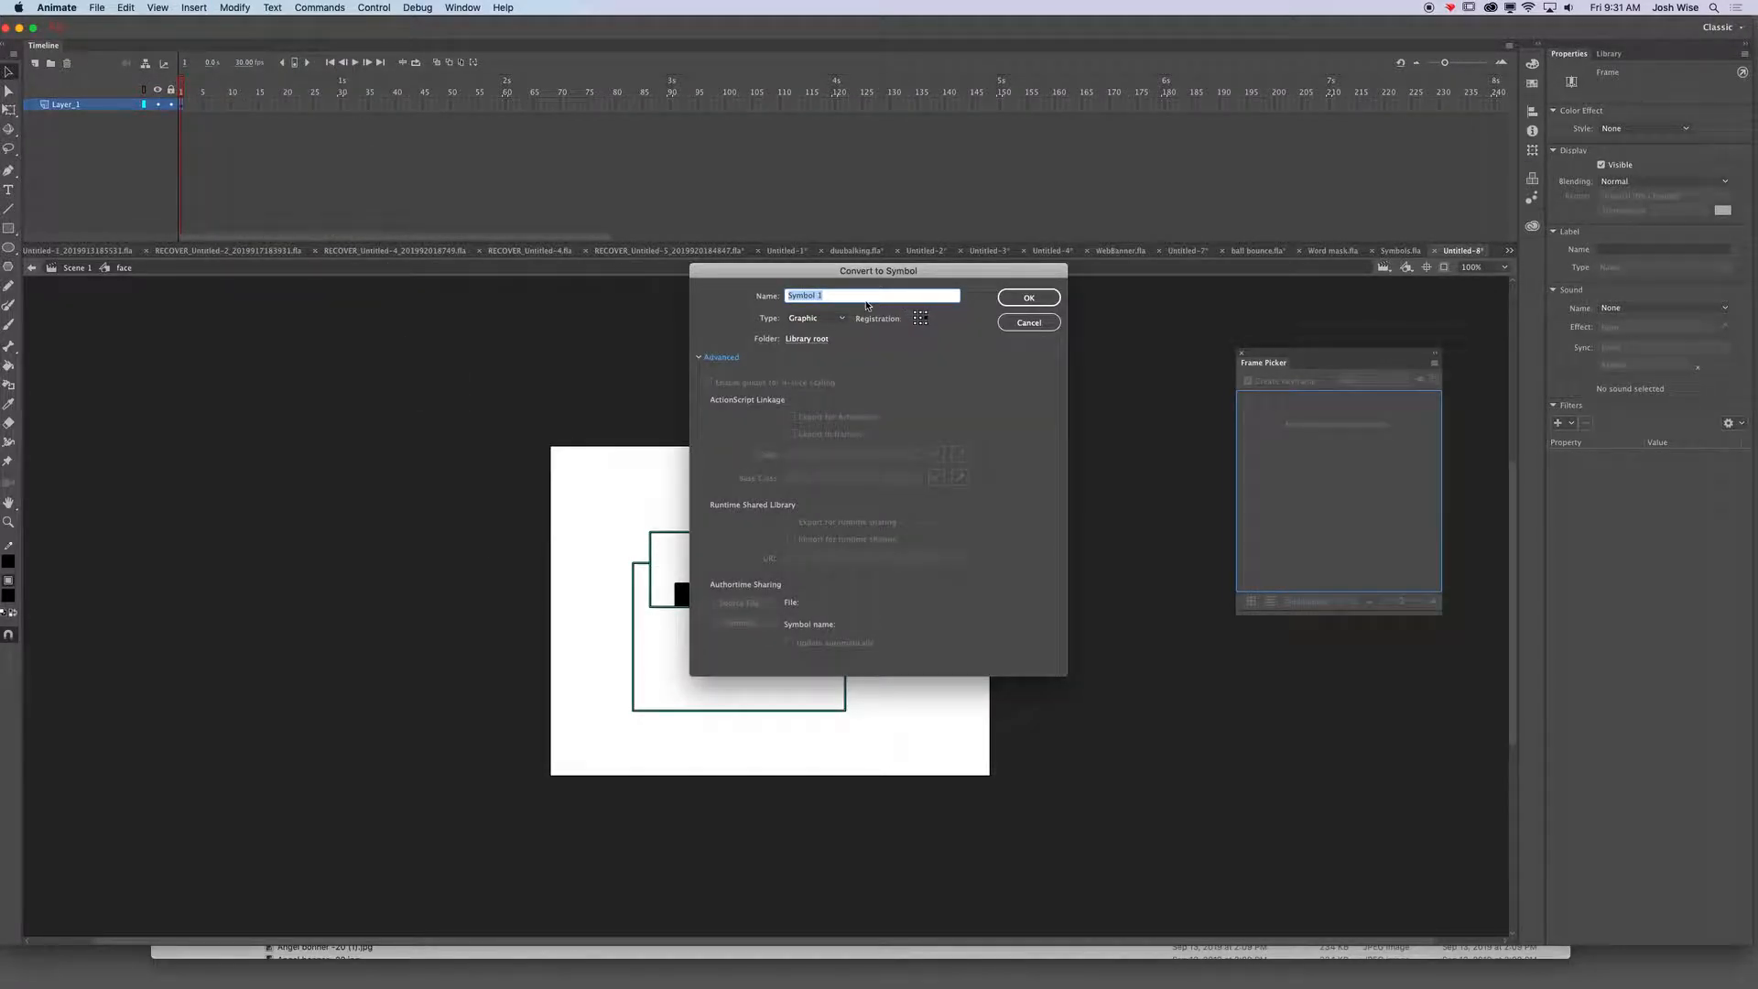
type("open")
left_click(1028, 297)
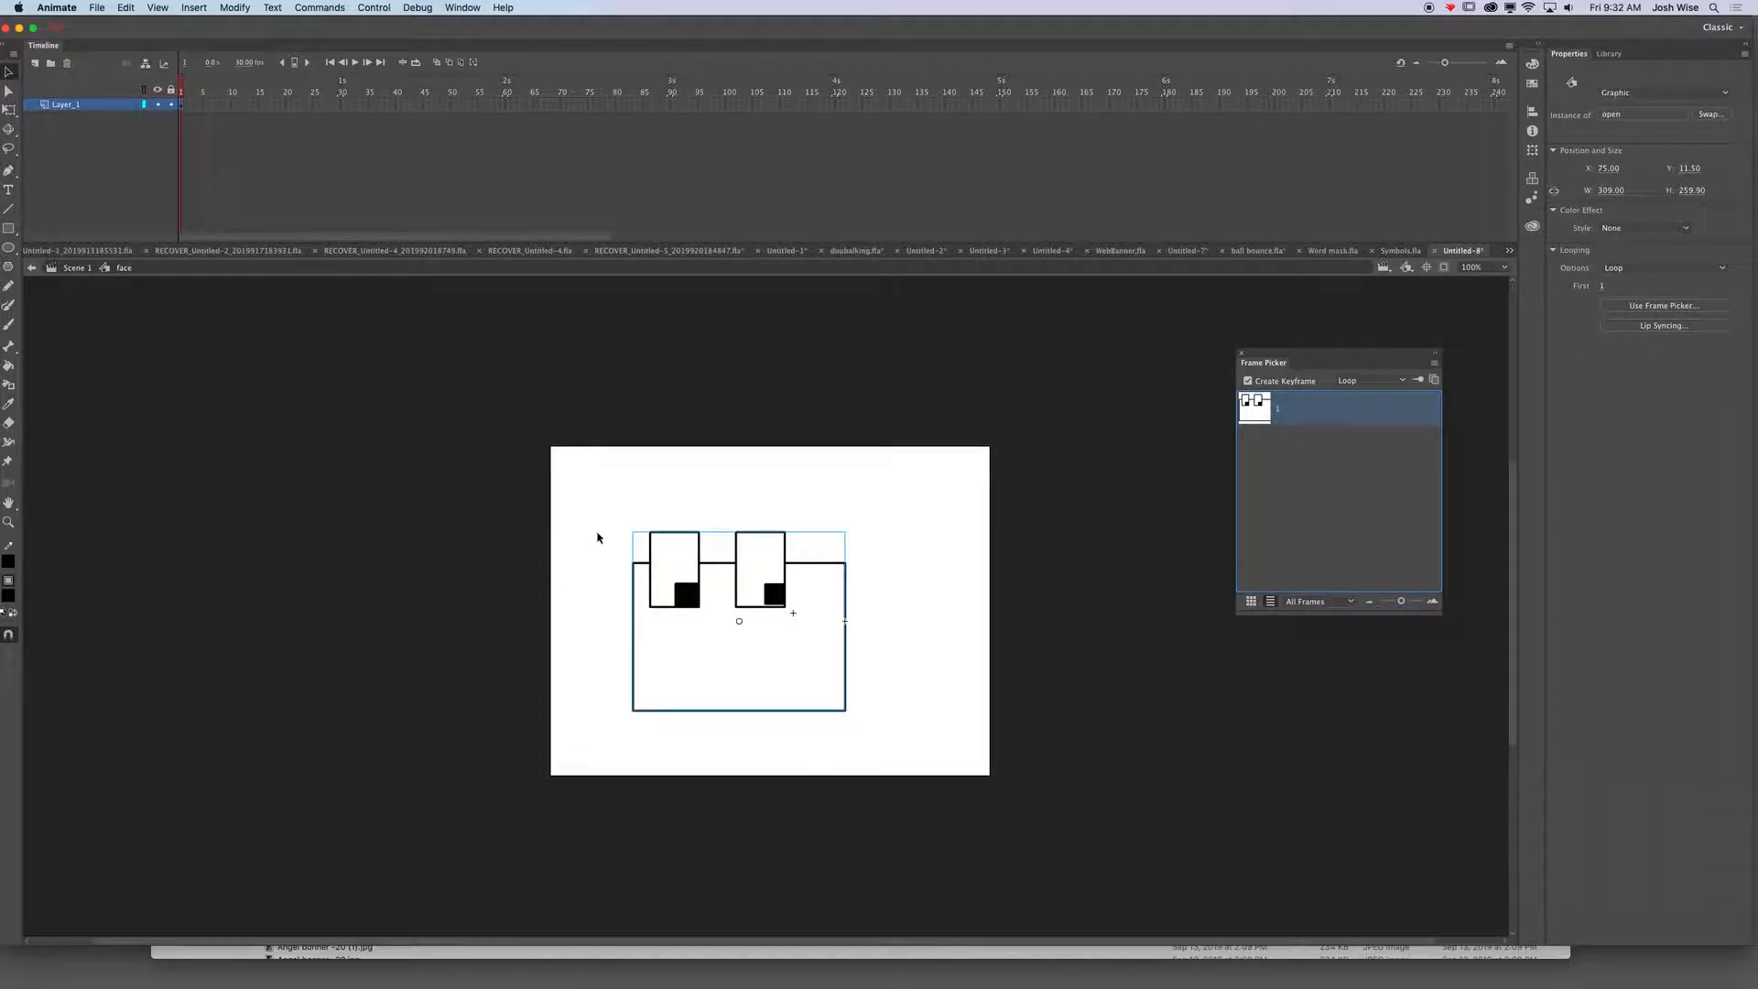
- Insert a keyframe at frame 2 of Layer_1 in the face symbol
left_click(187, 107)
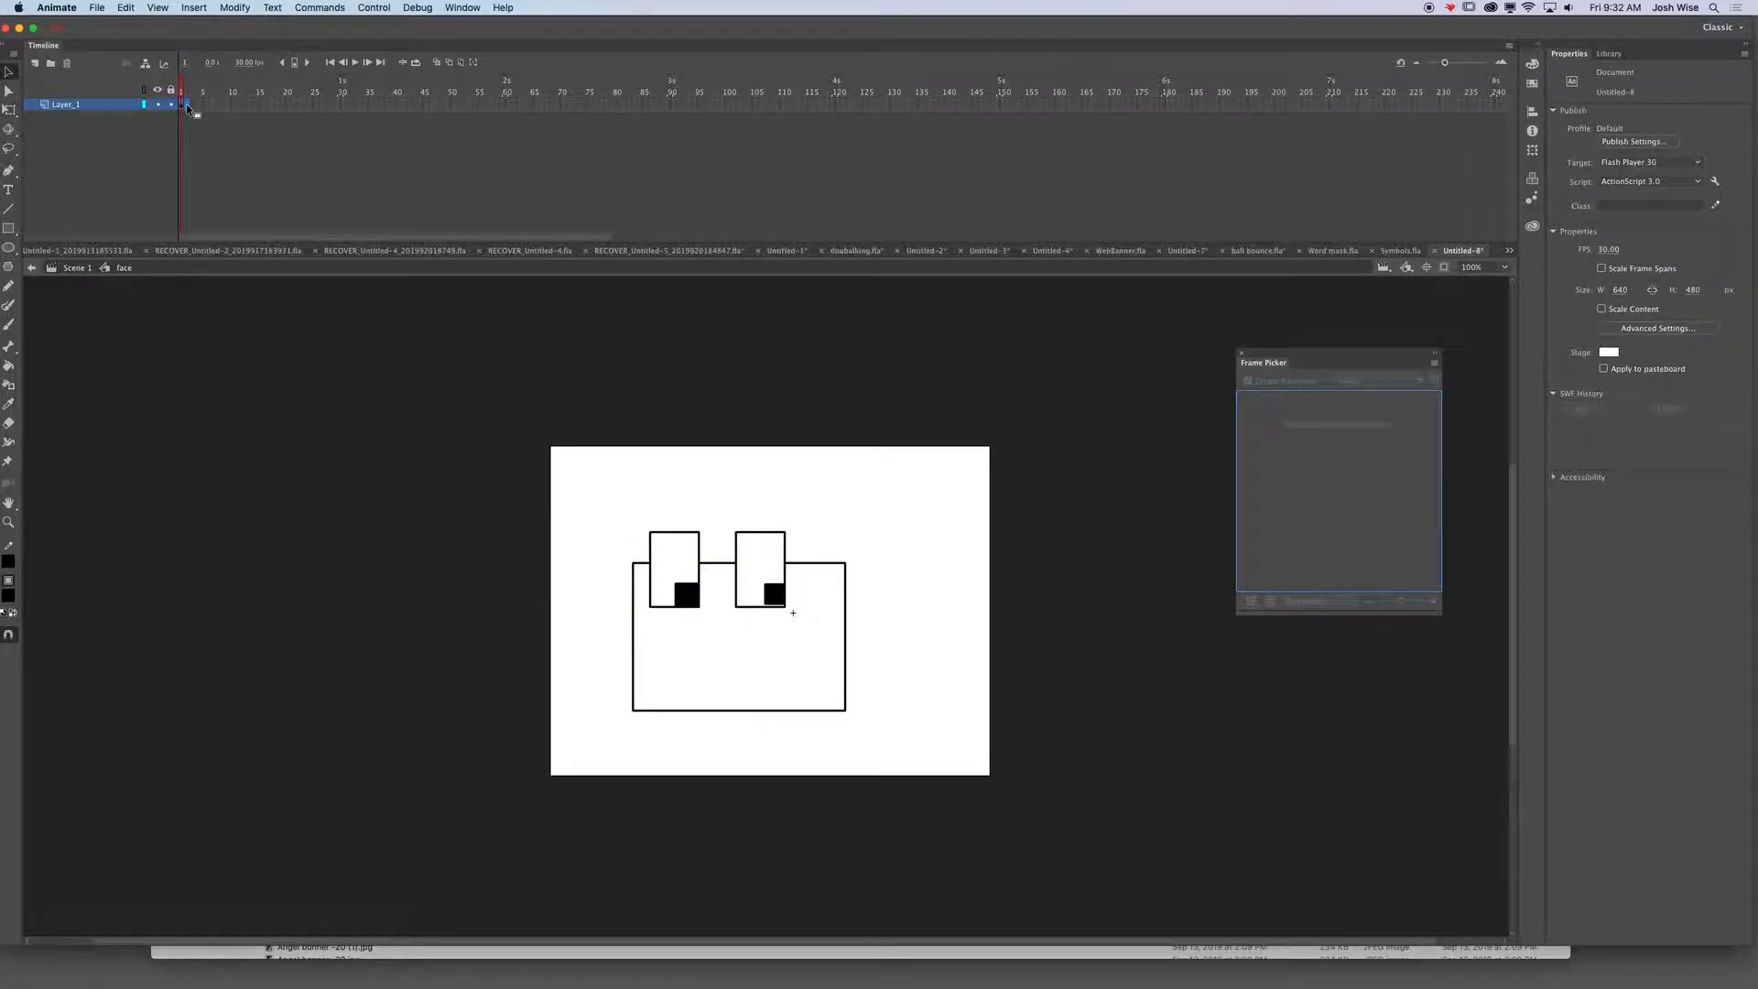
right_click(186, 105)
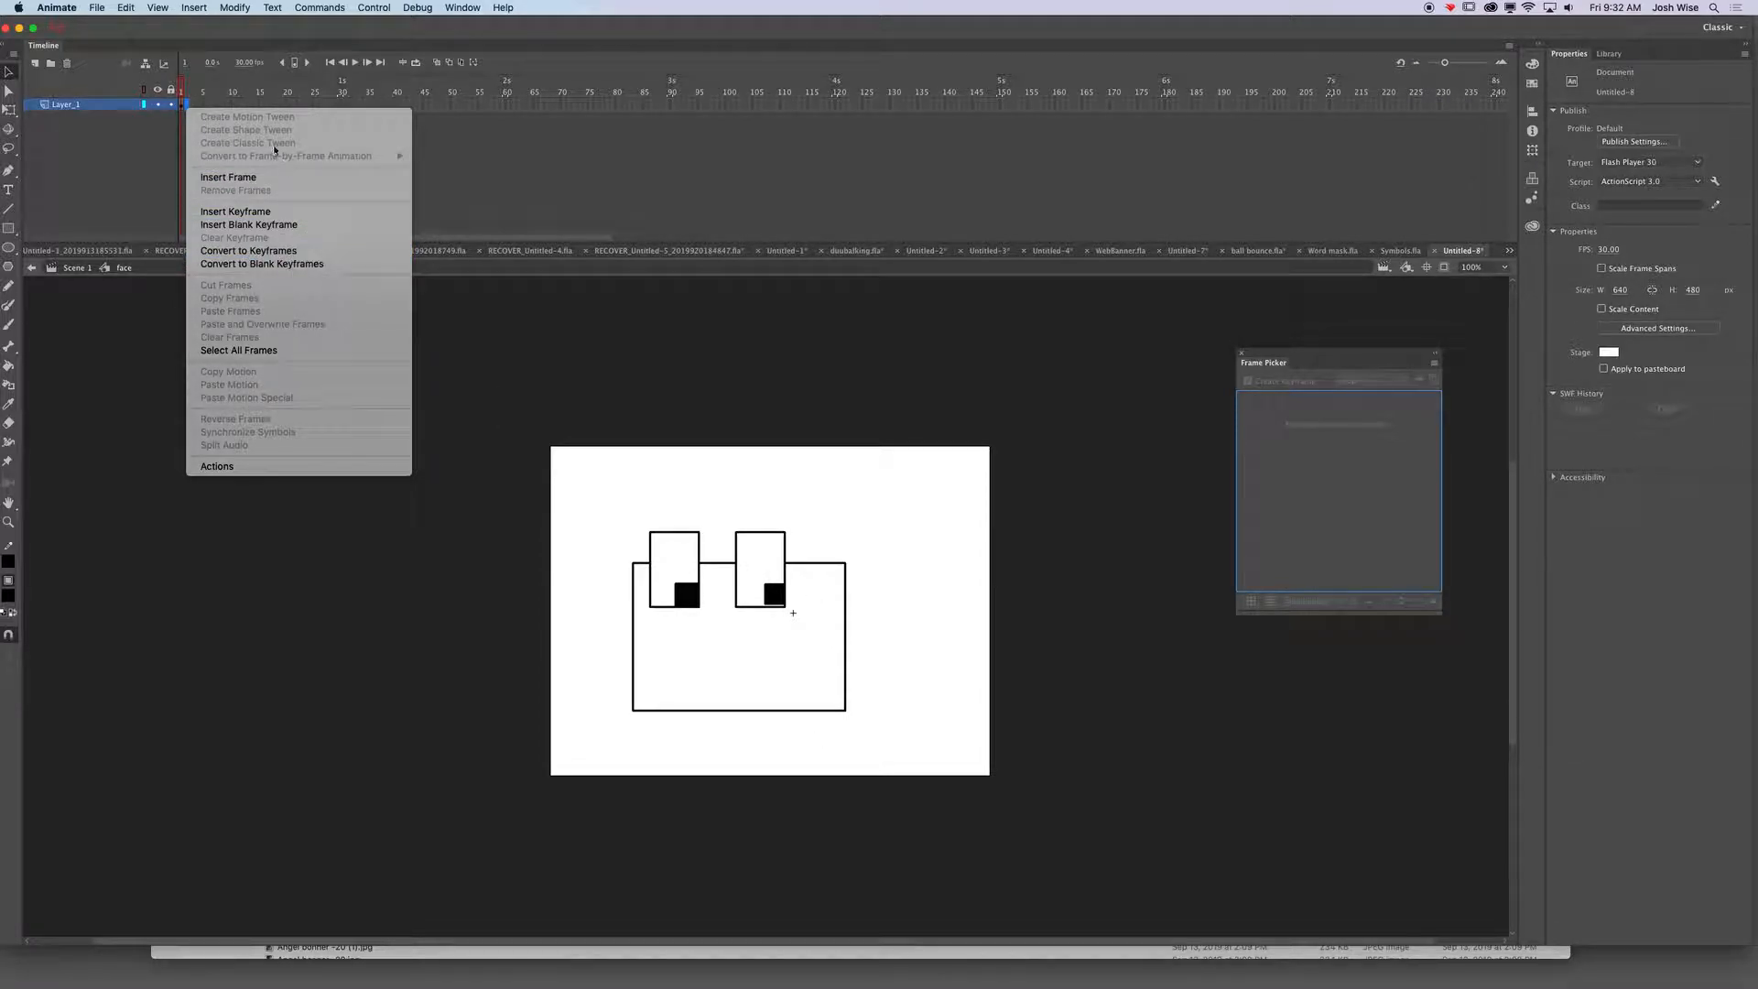
left_click(244, 214)
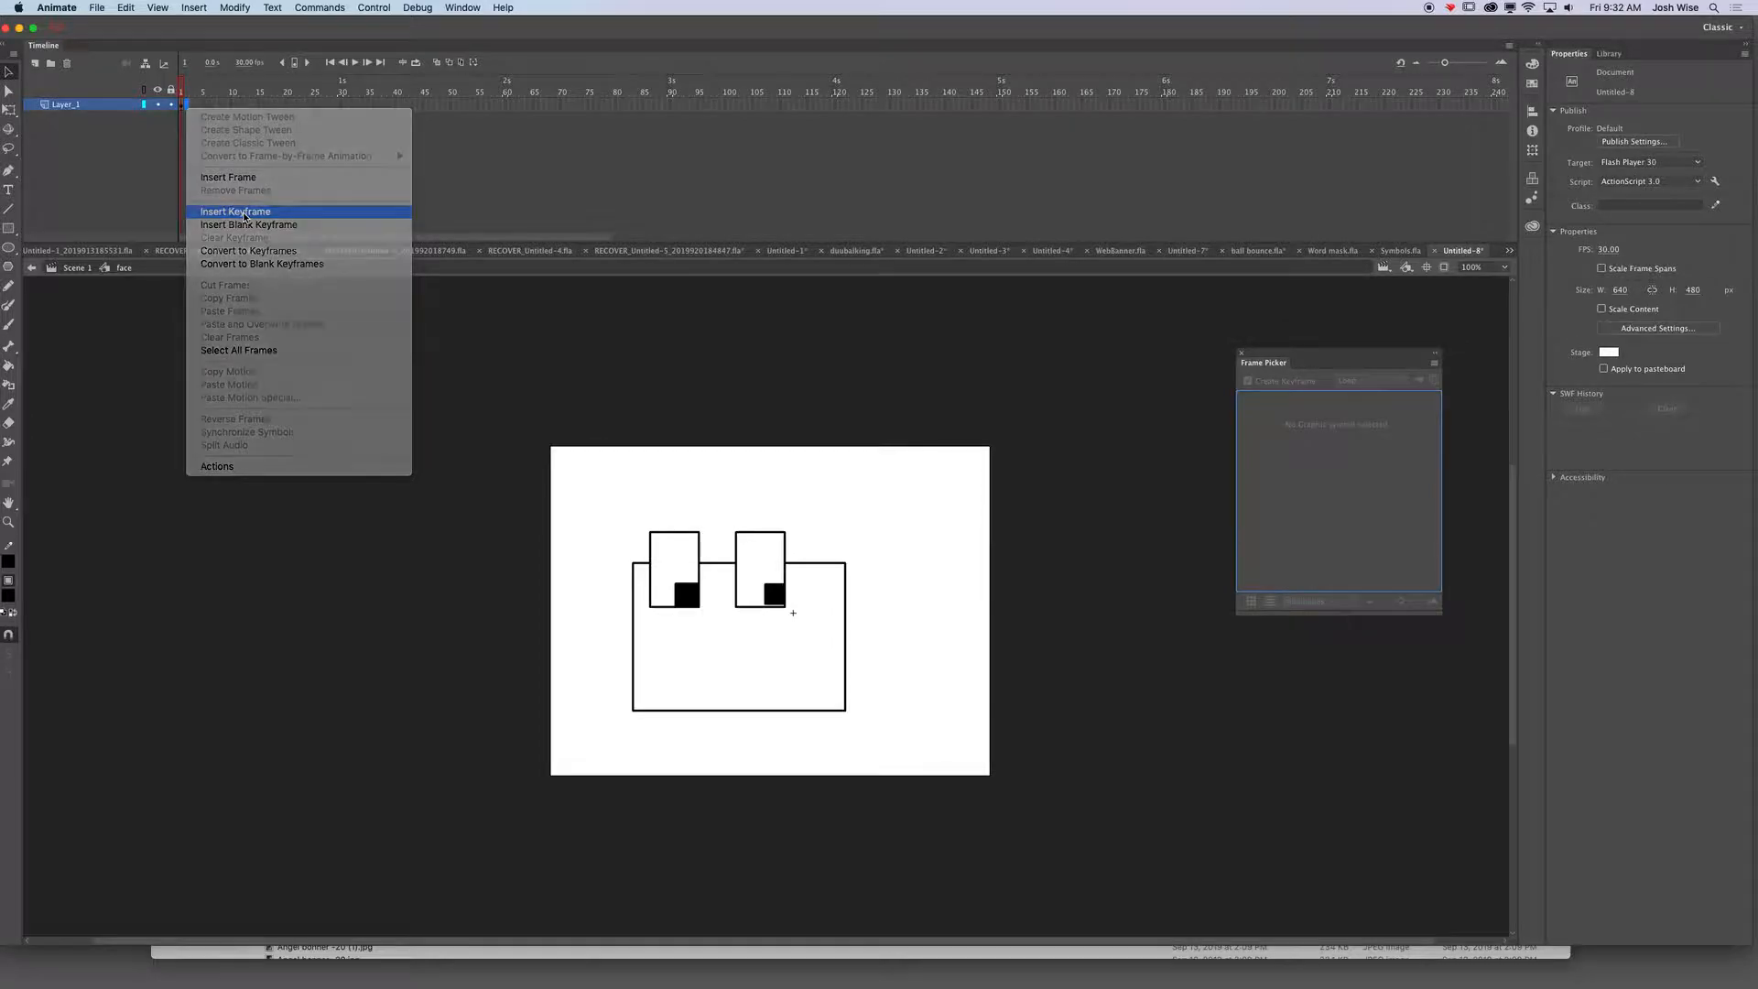
left_click(659, 470)
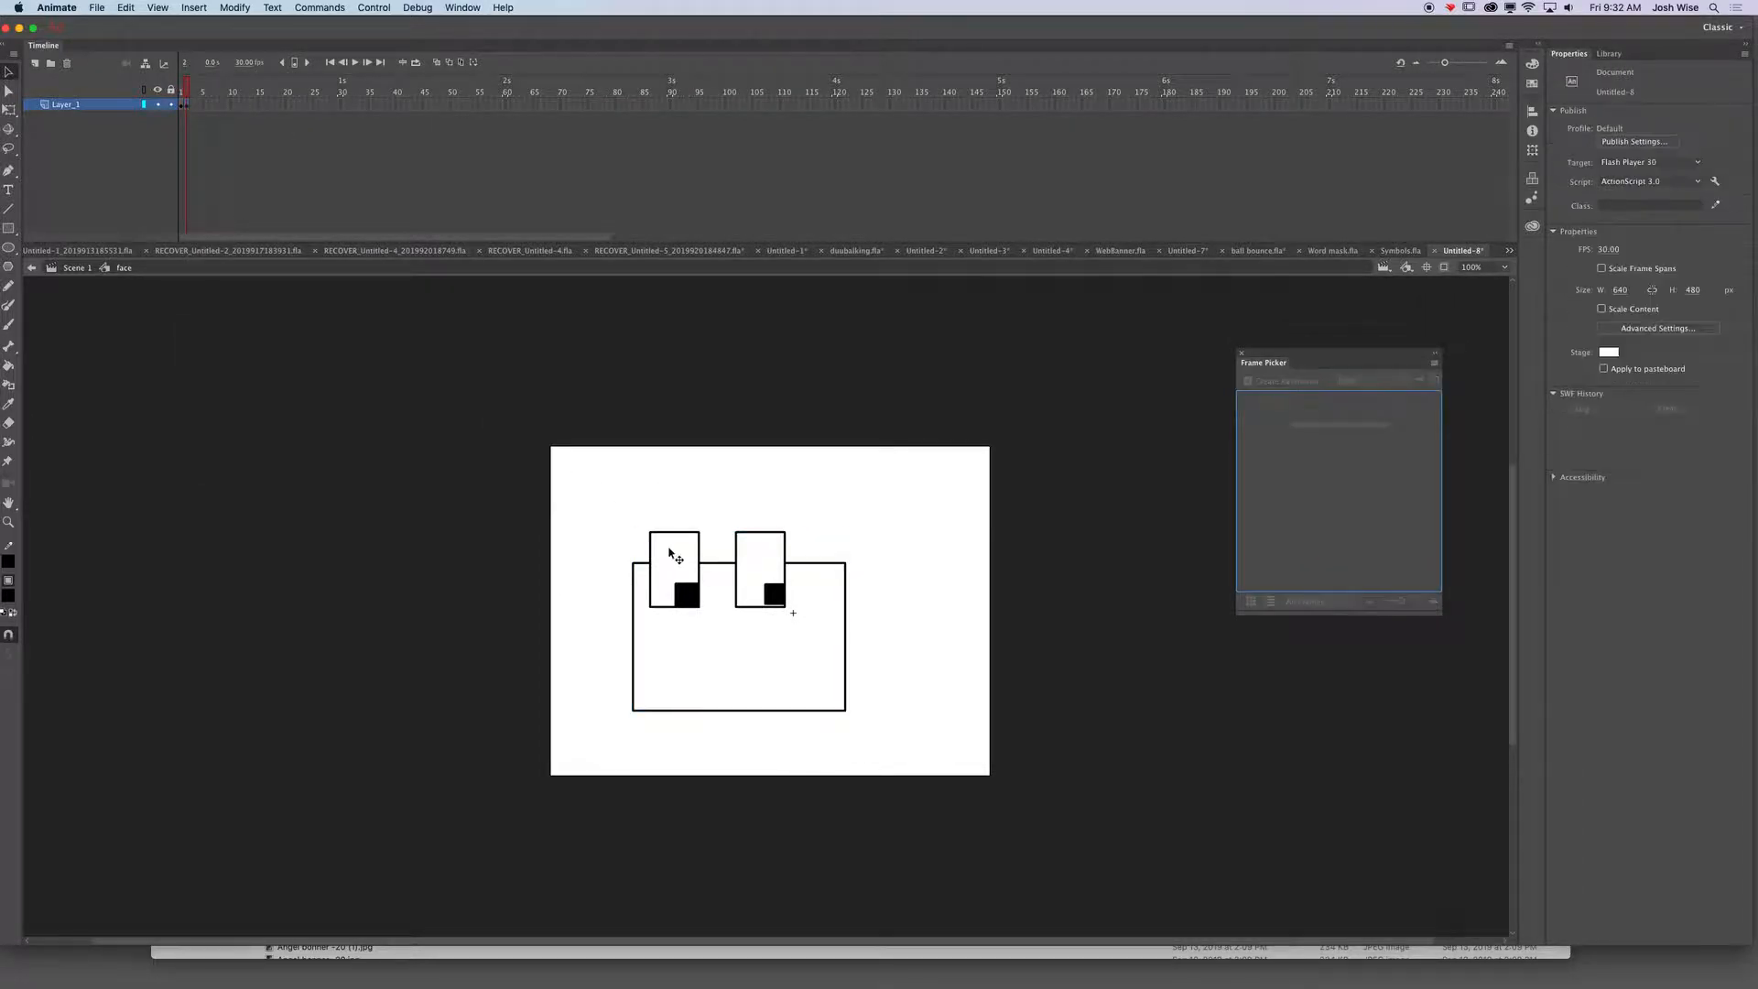
left_click(684, 533)
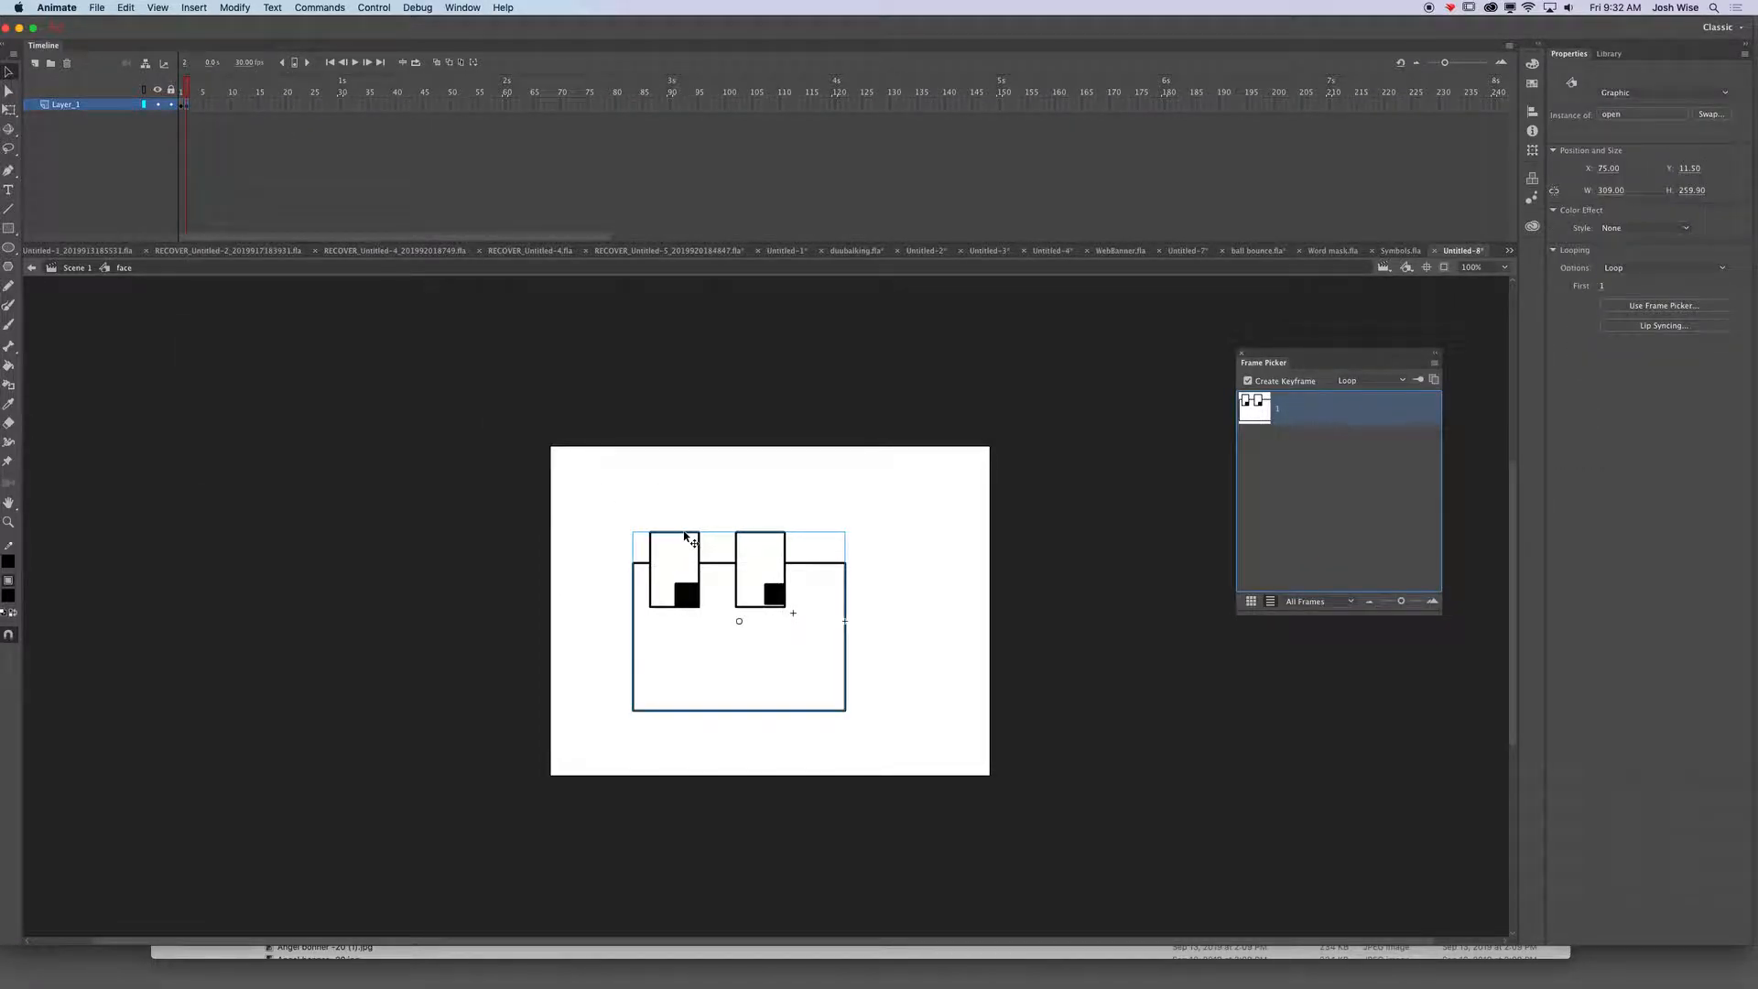
left_click(685, 511)
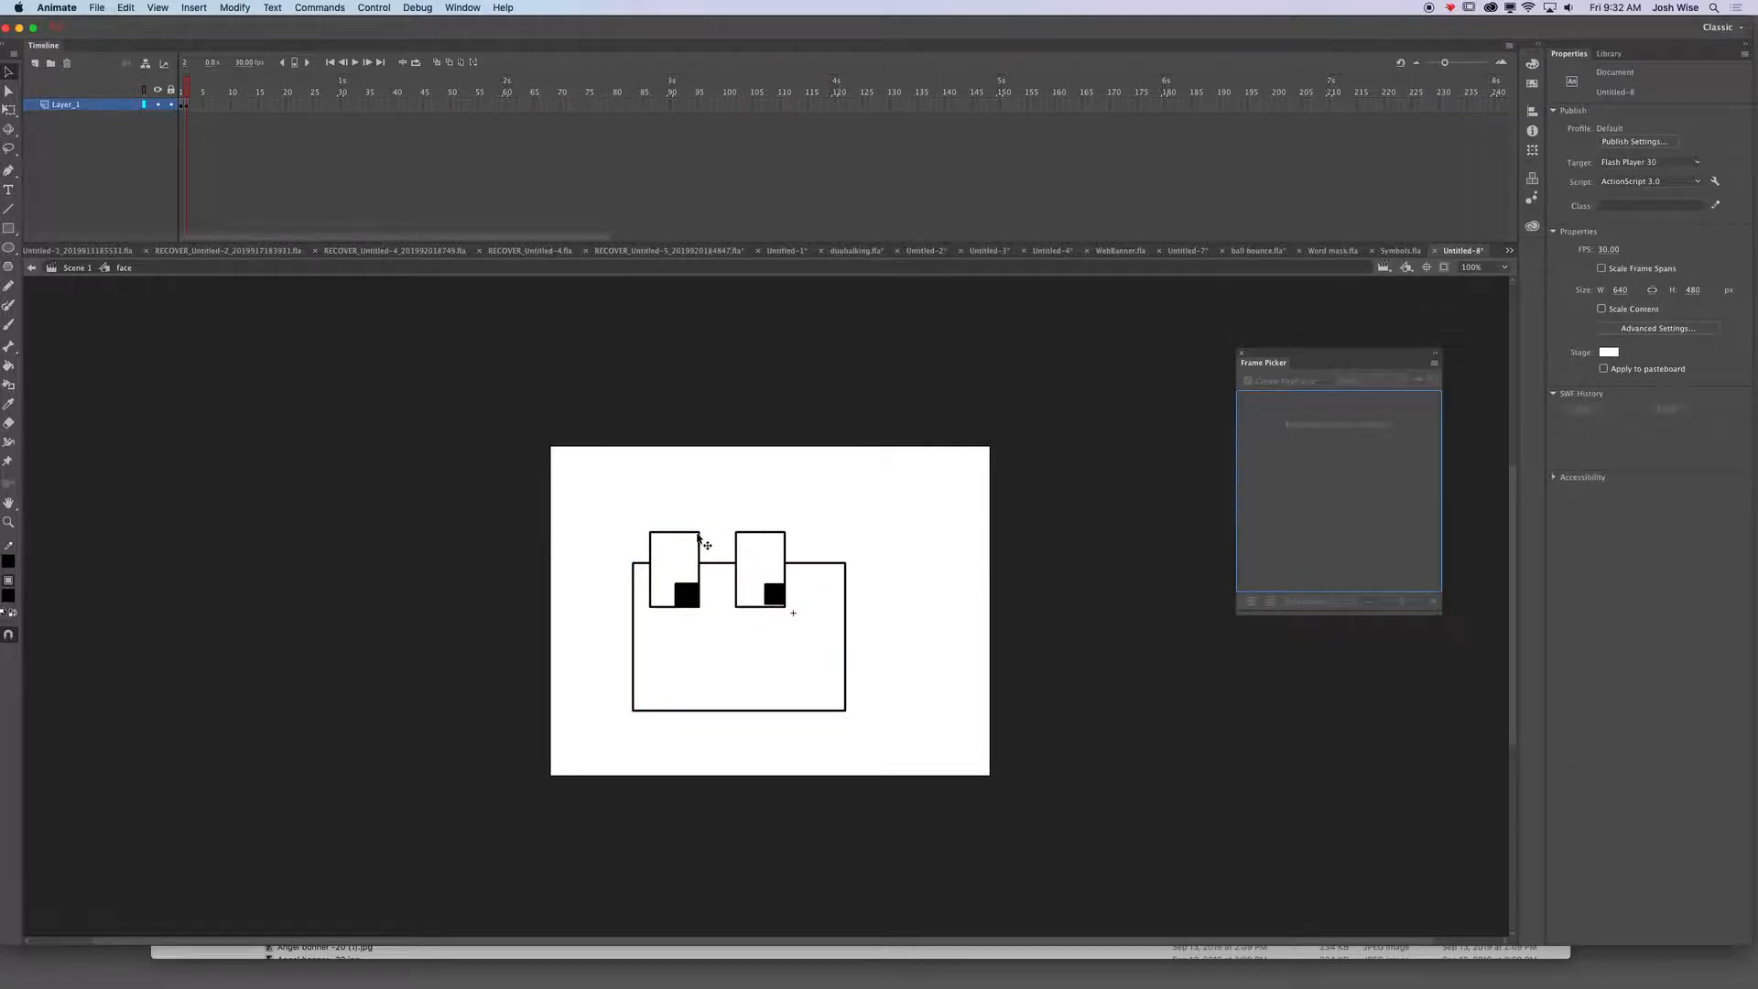
left_click(698, 537)
double_click(698, 538)
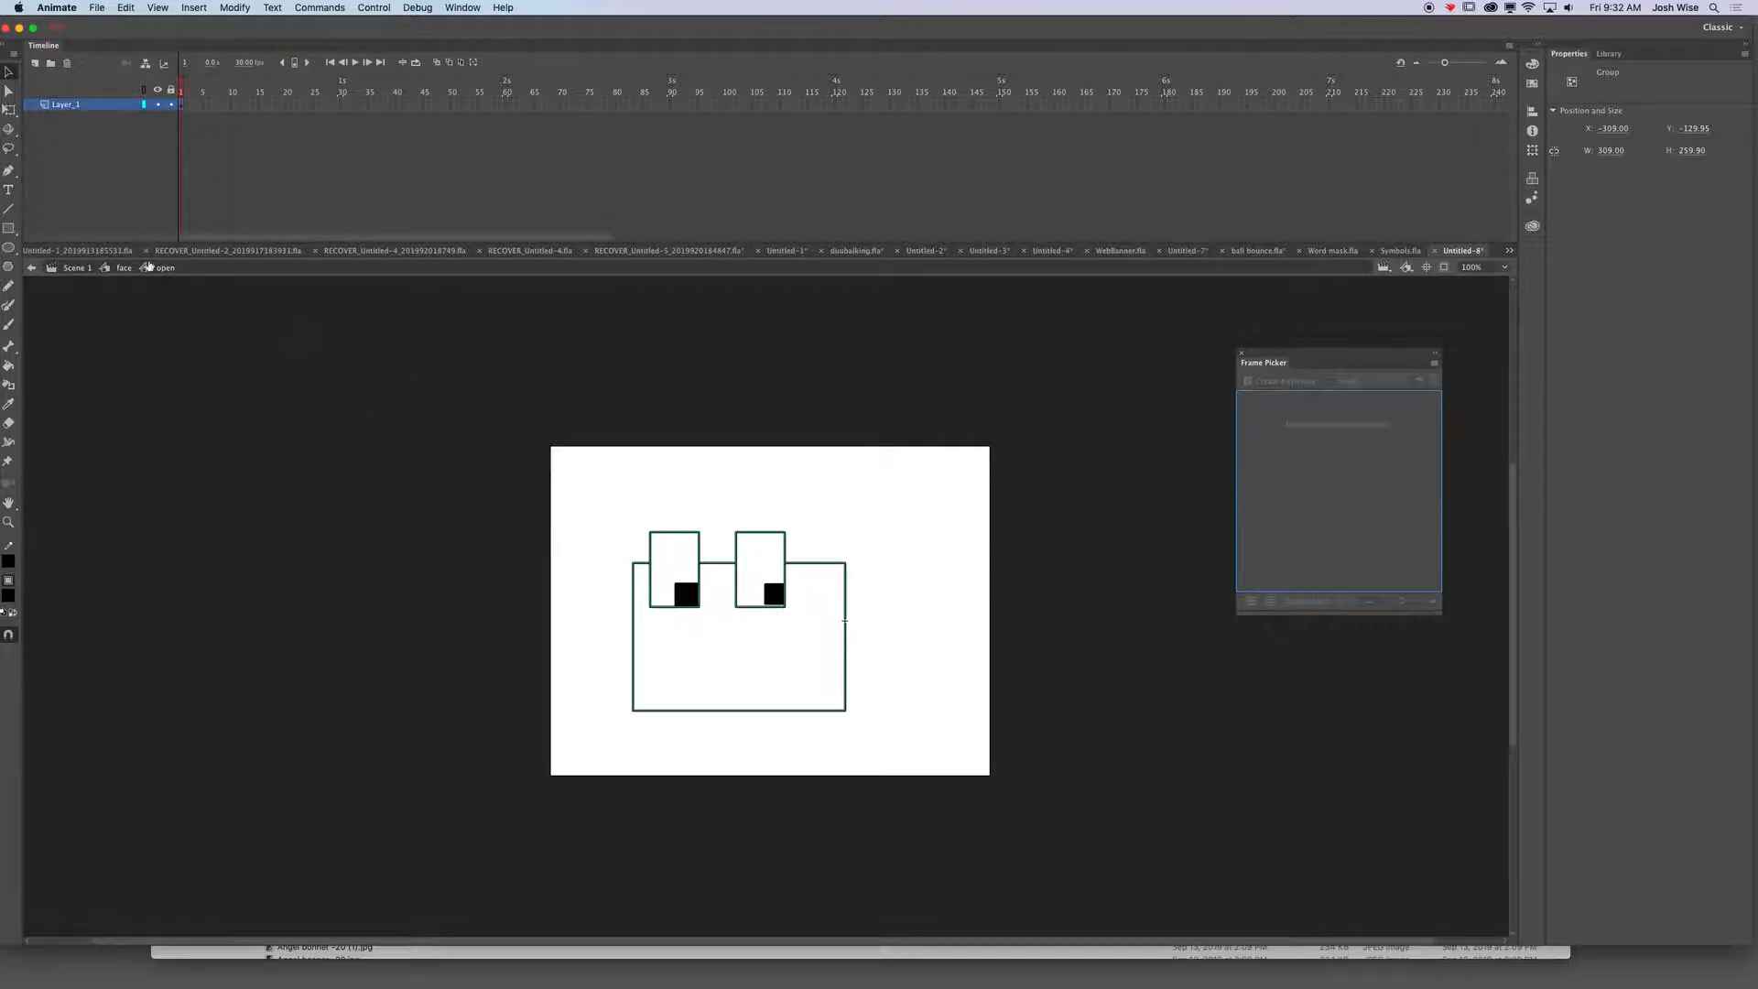
left_click(120, 267)
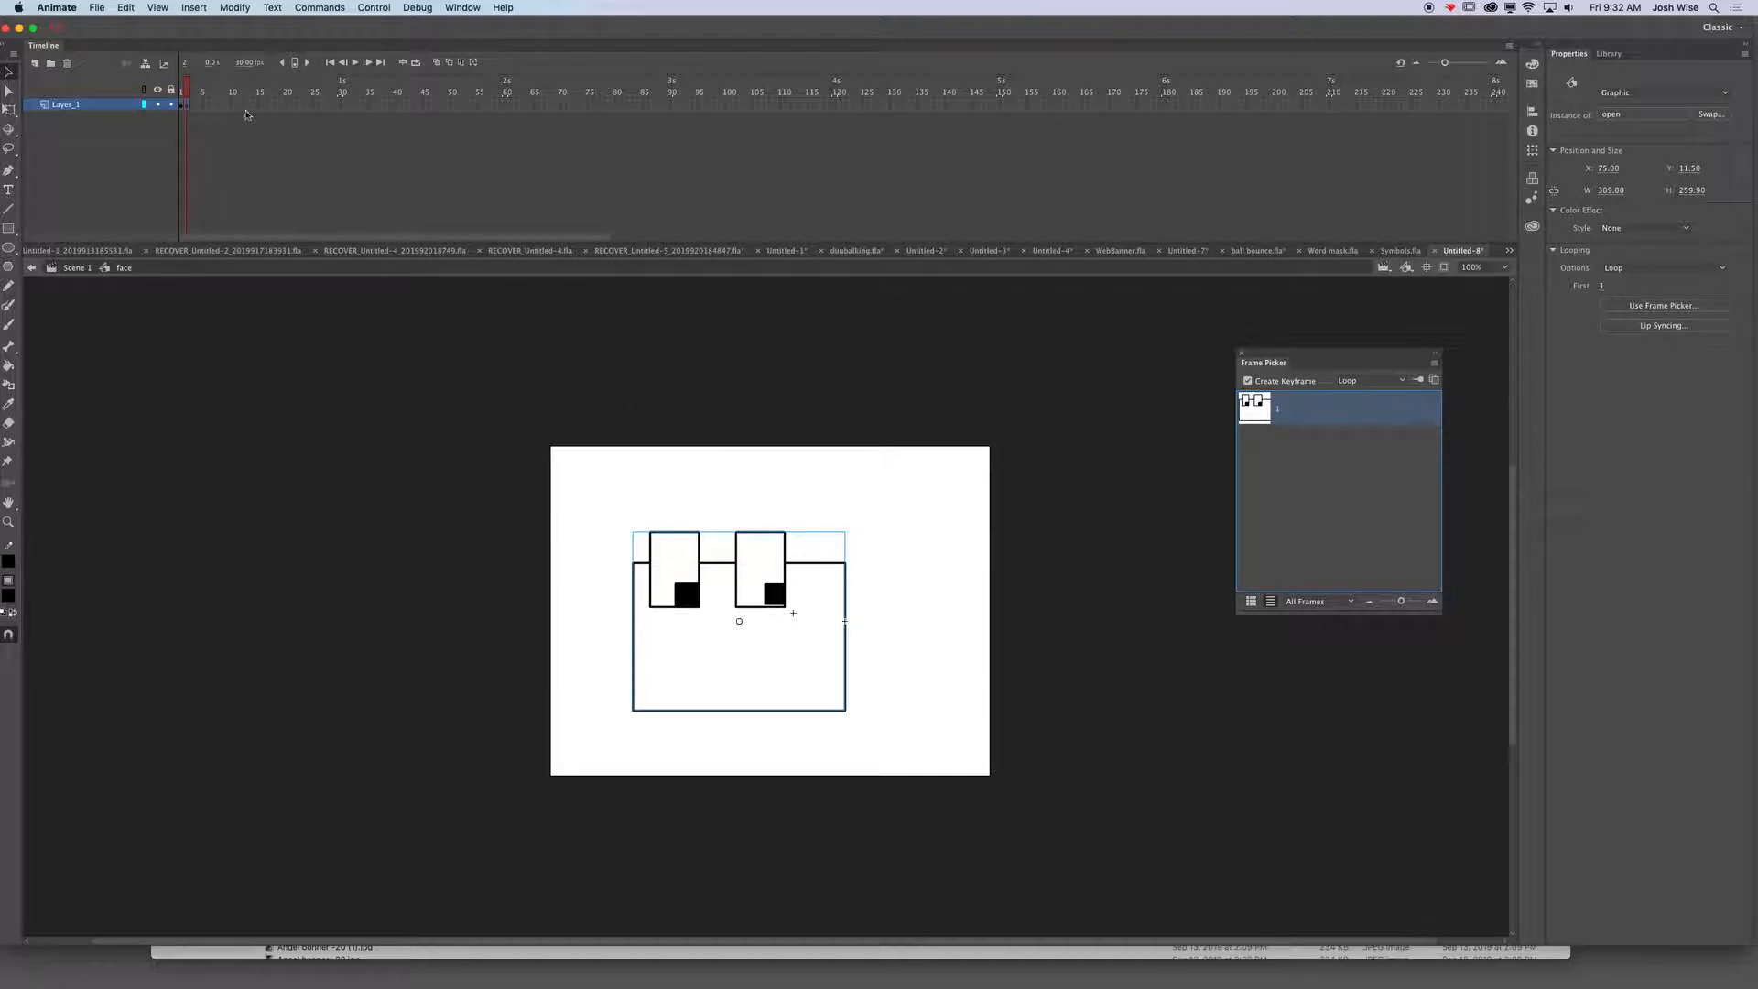
- Break apart the "open" symbol instance on frame 2 into its separate parts
left_click(185, 106)
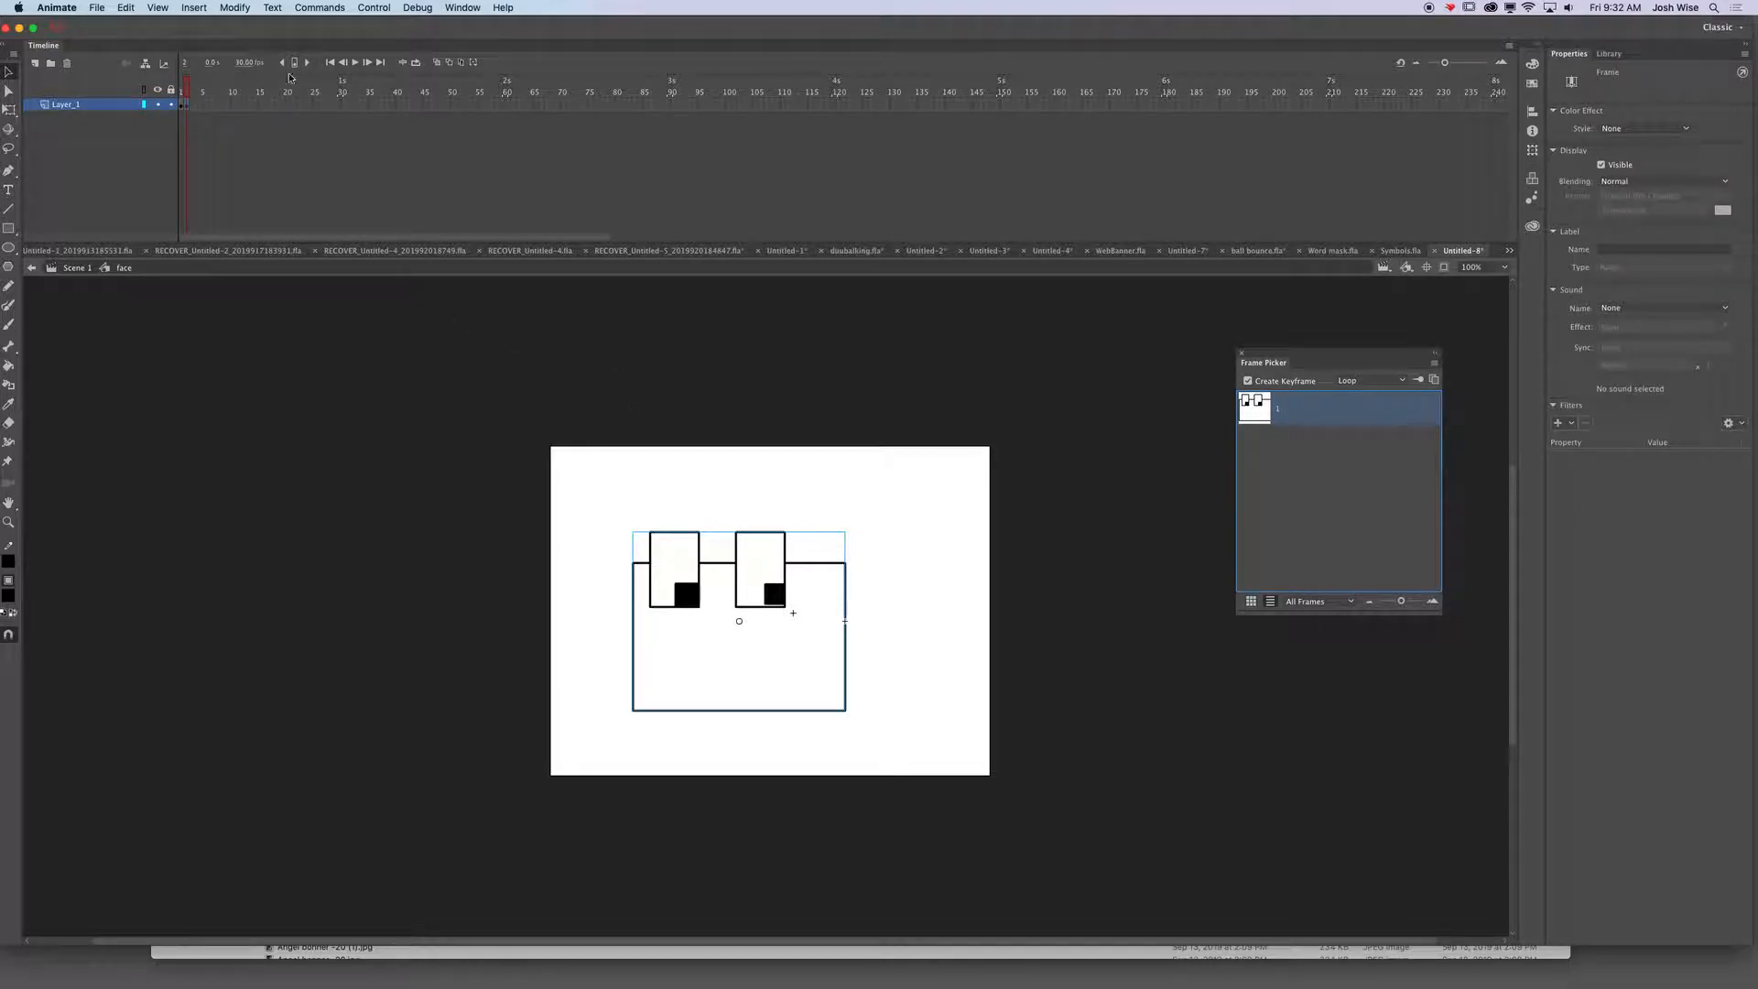
left_click(234, 7)
left_click(252, 71)
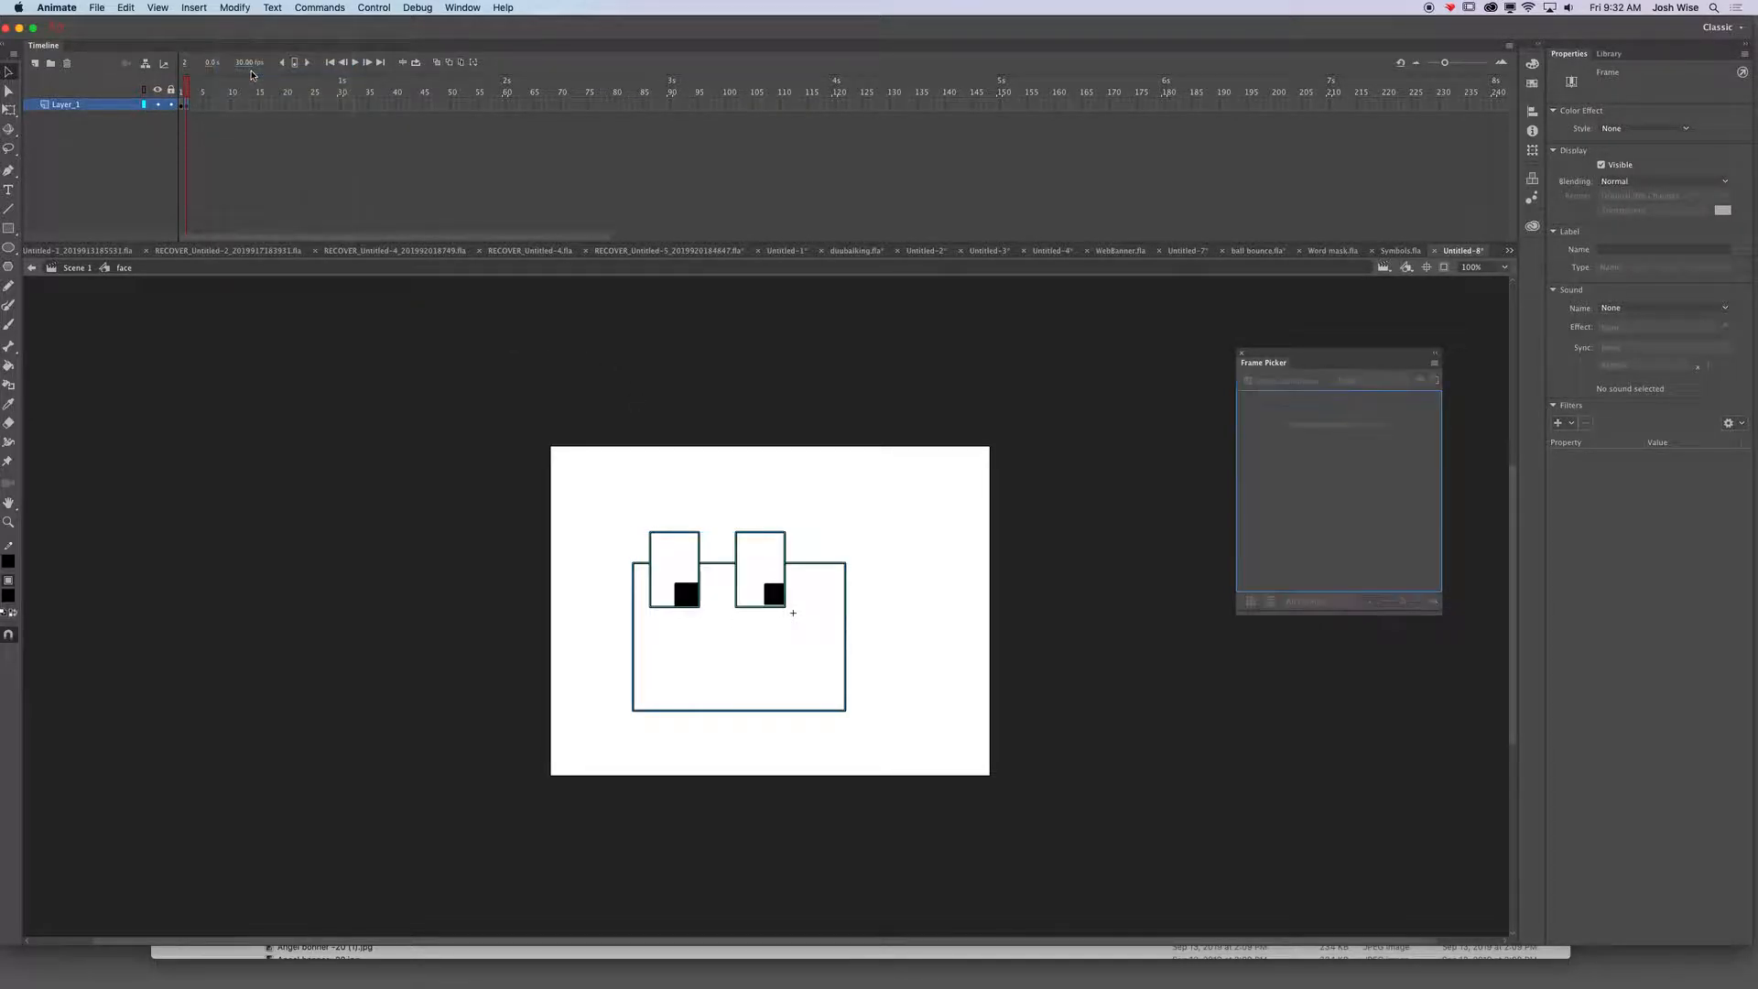
- Delete both eyes and their pupils on frame 2, keeping only the head rectangle
left_click(667, 500)
left_click(699, 544)
left_click_drag(700, 544, 787, 544)
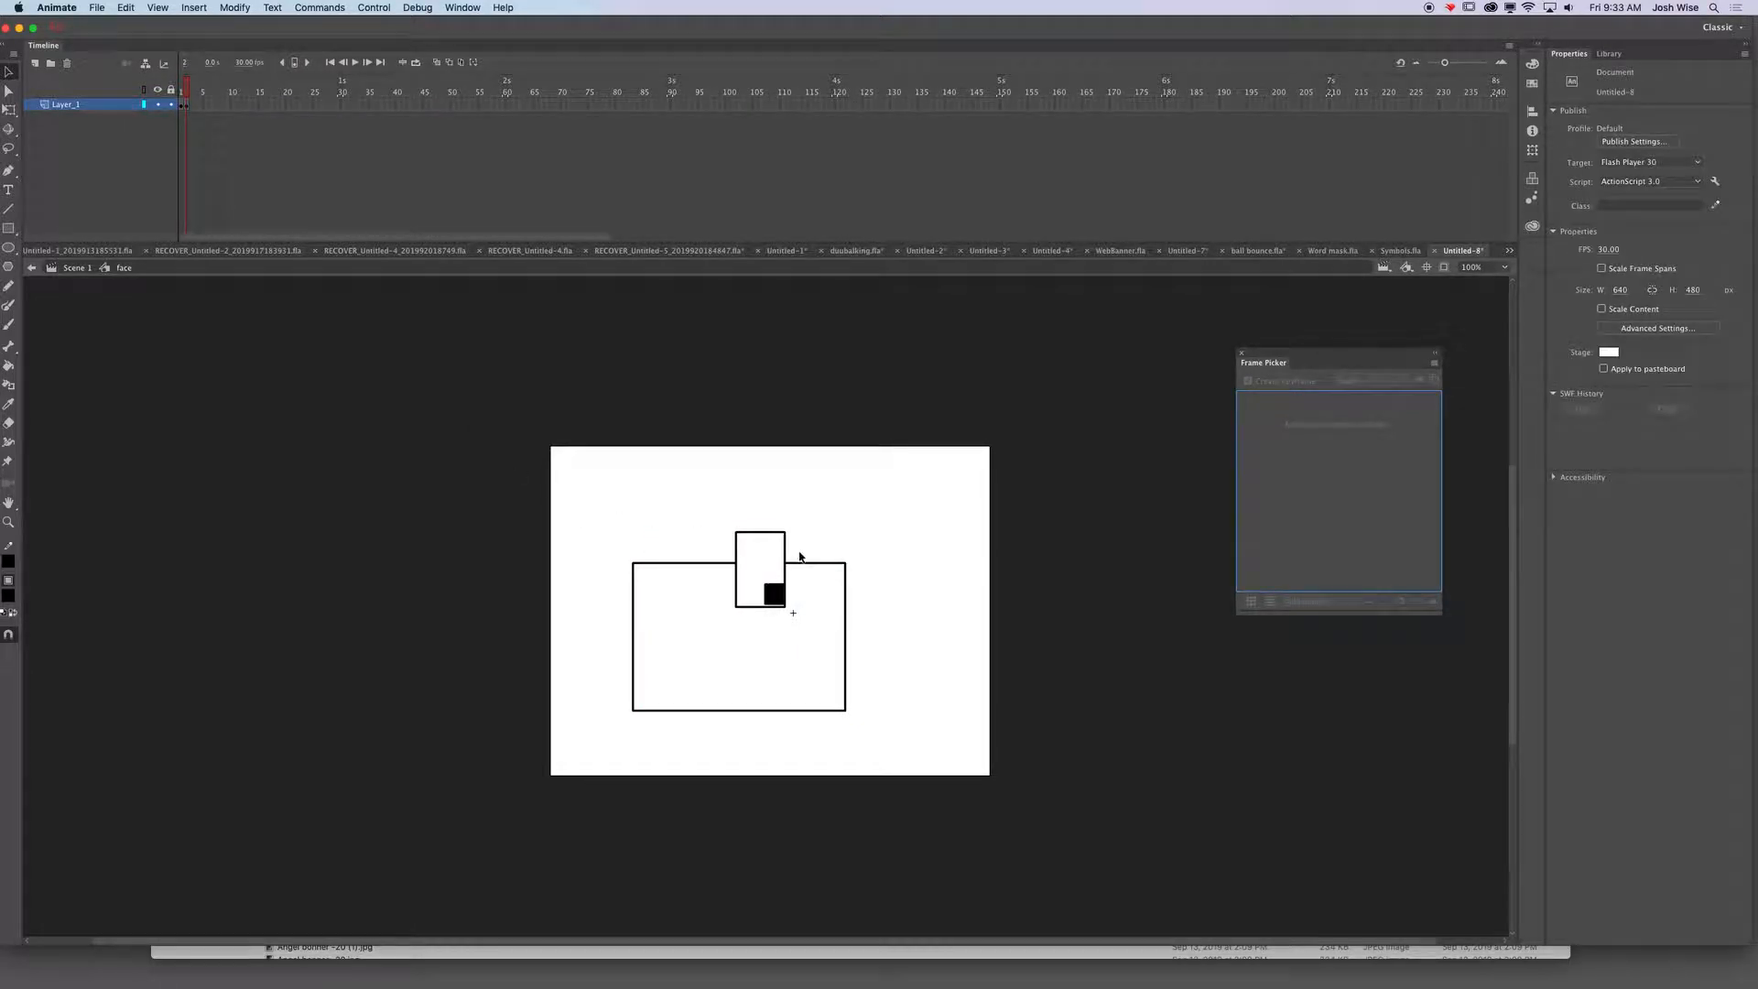
key("Delete")
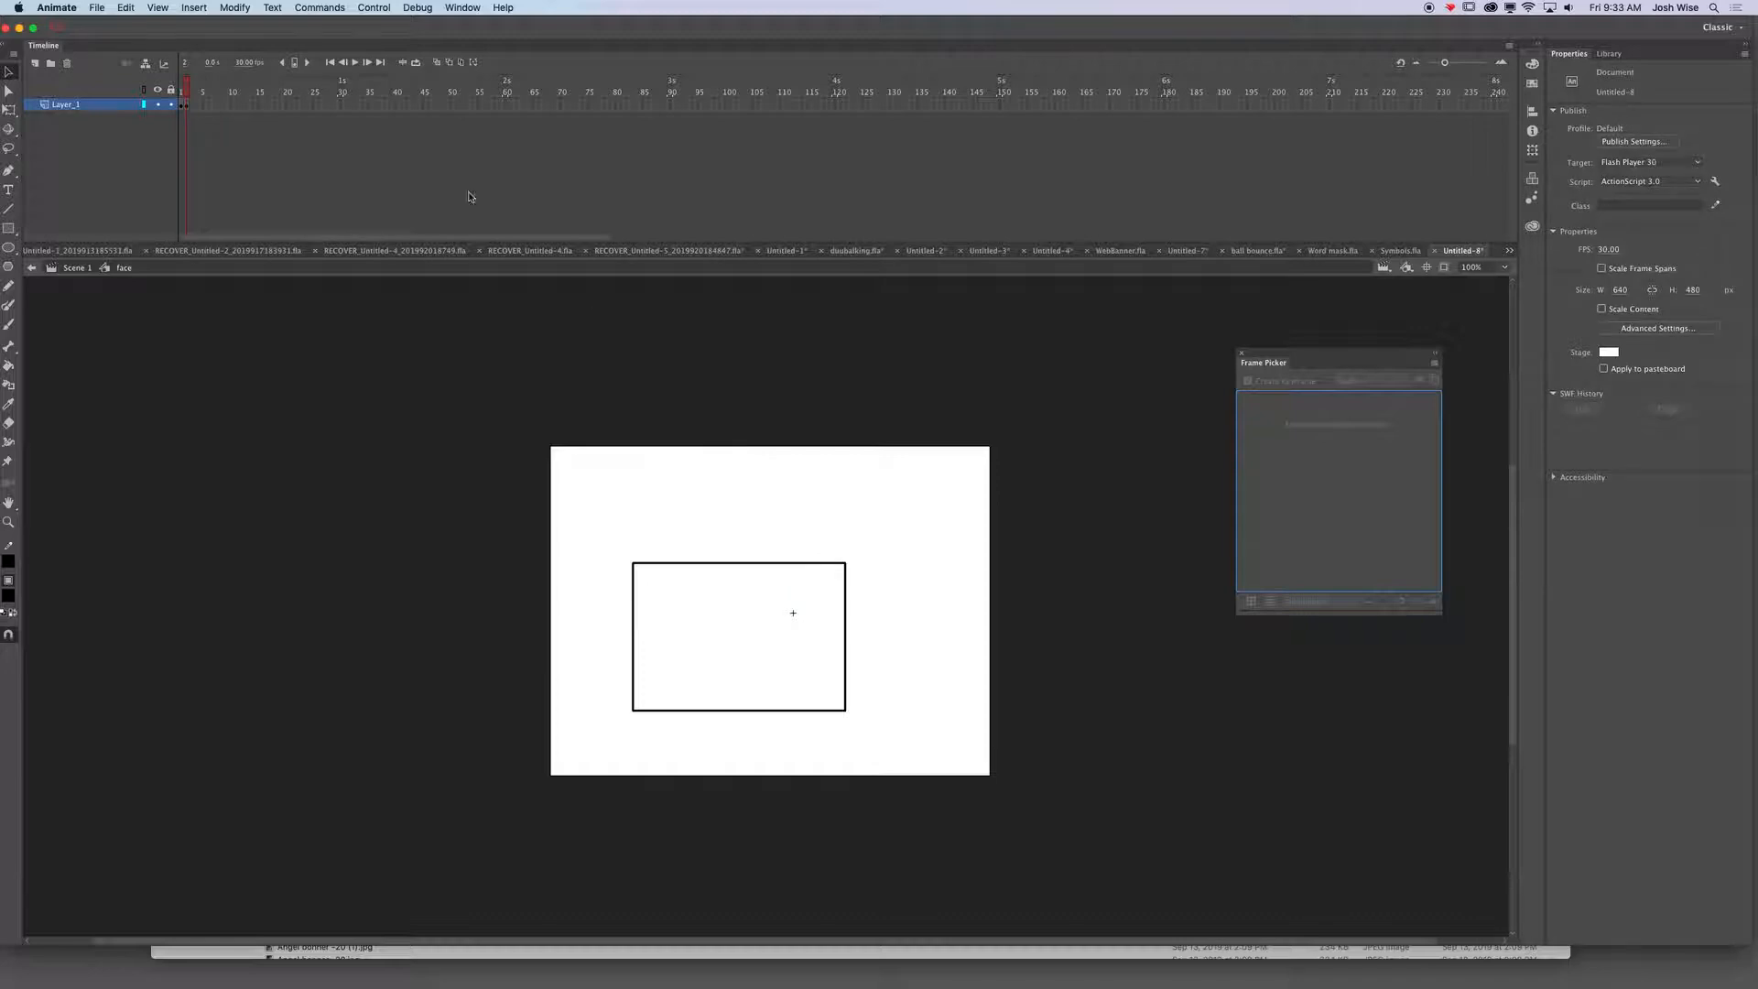
- Turn on onion skinning so frame 1's eyes serve as a guide while working on frame 2
left_click(437, 64)
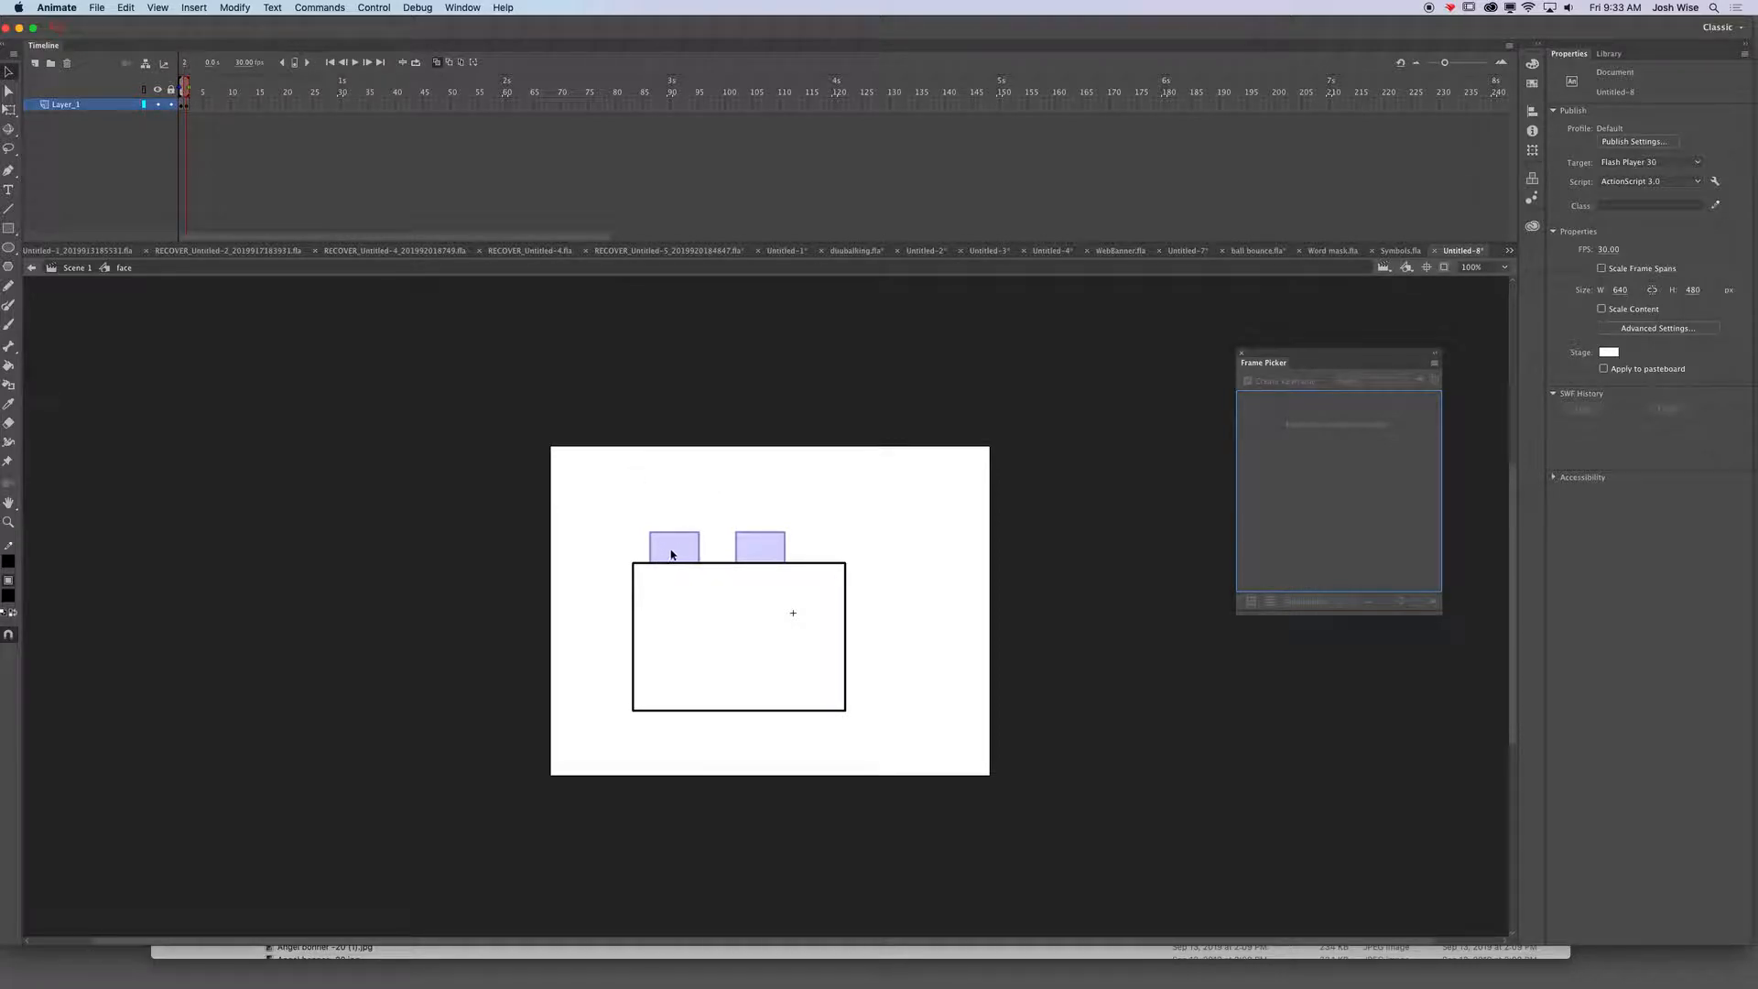
left_click(187, 104)
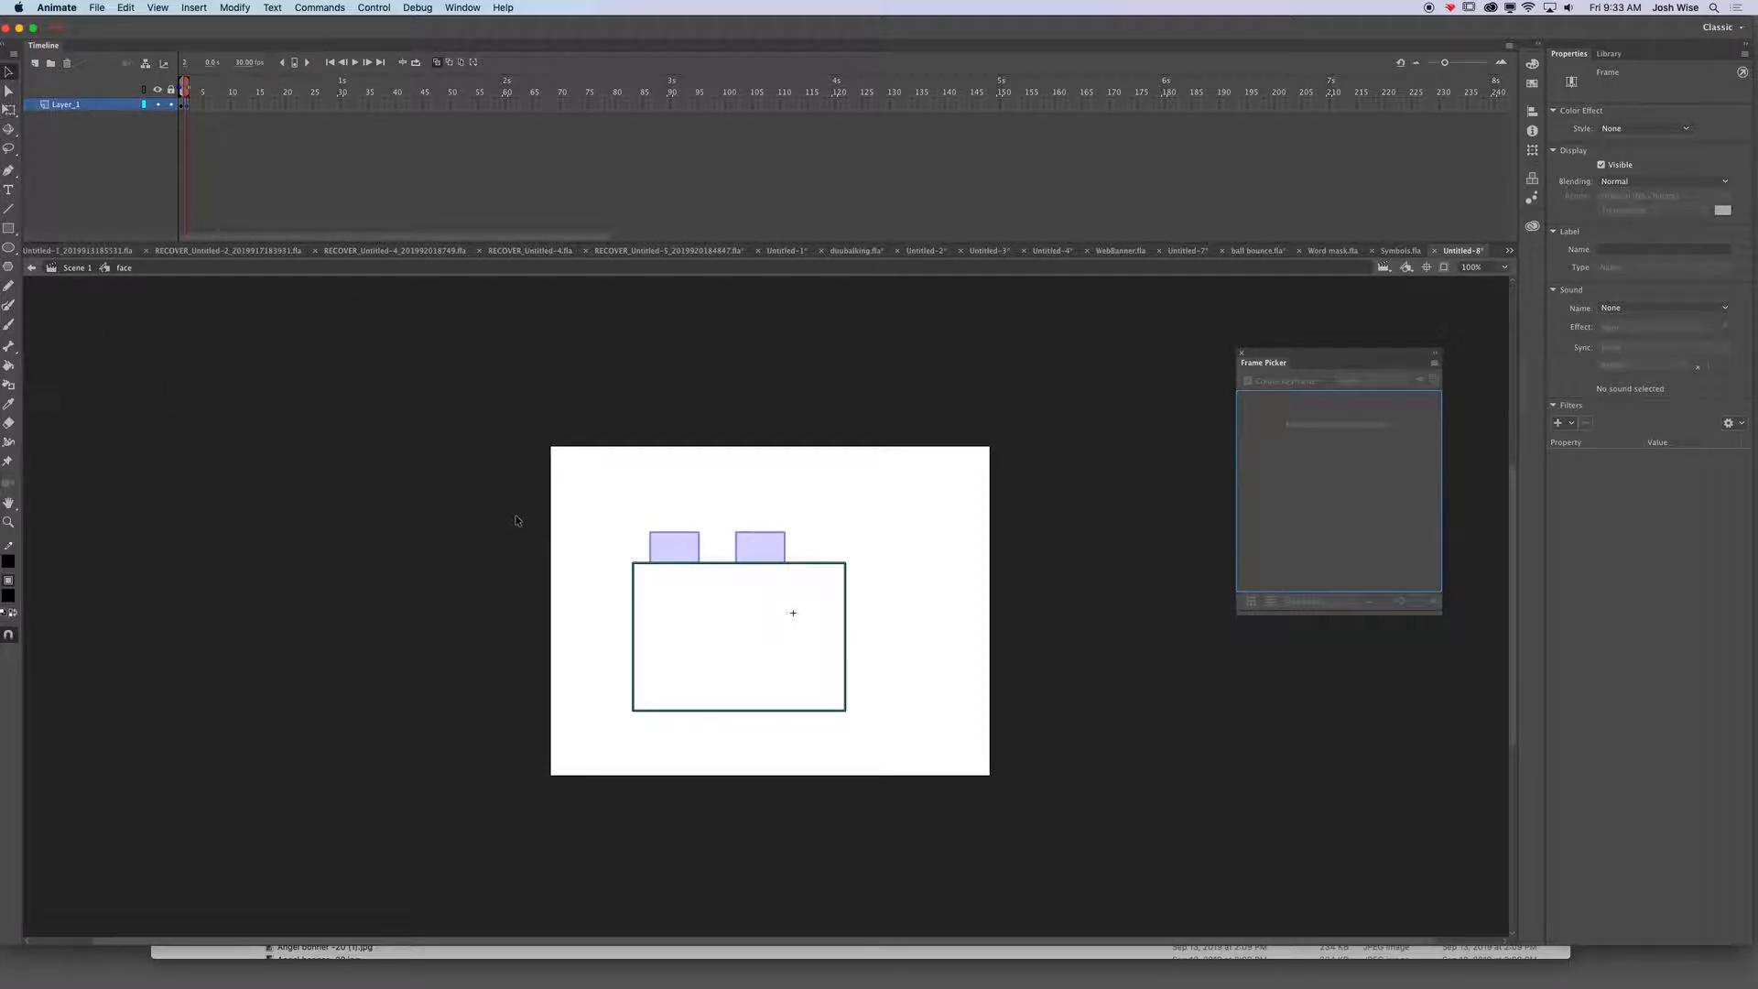
- Paint a black arrowhead-shaped closed eye, about 82 by 122 px, over the first onion-skinned eye with the Brush tool
left_click(692, 553)
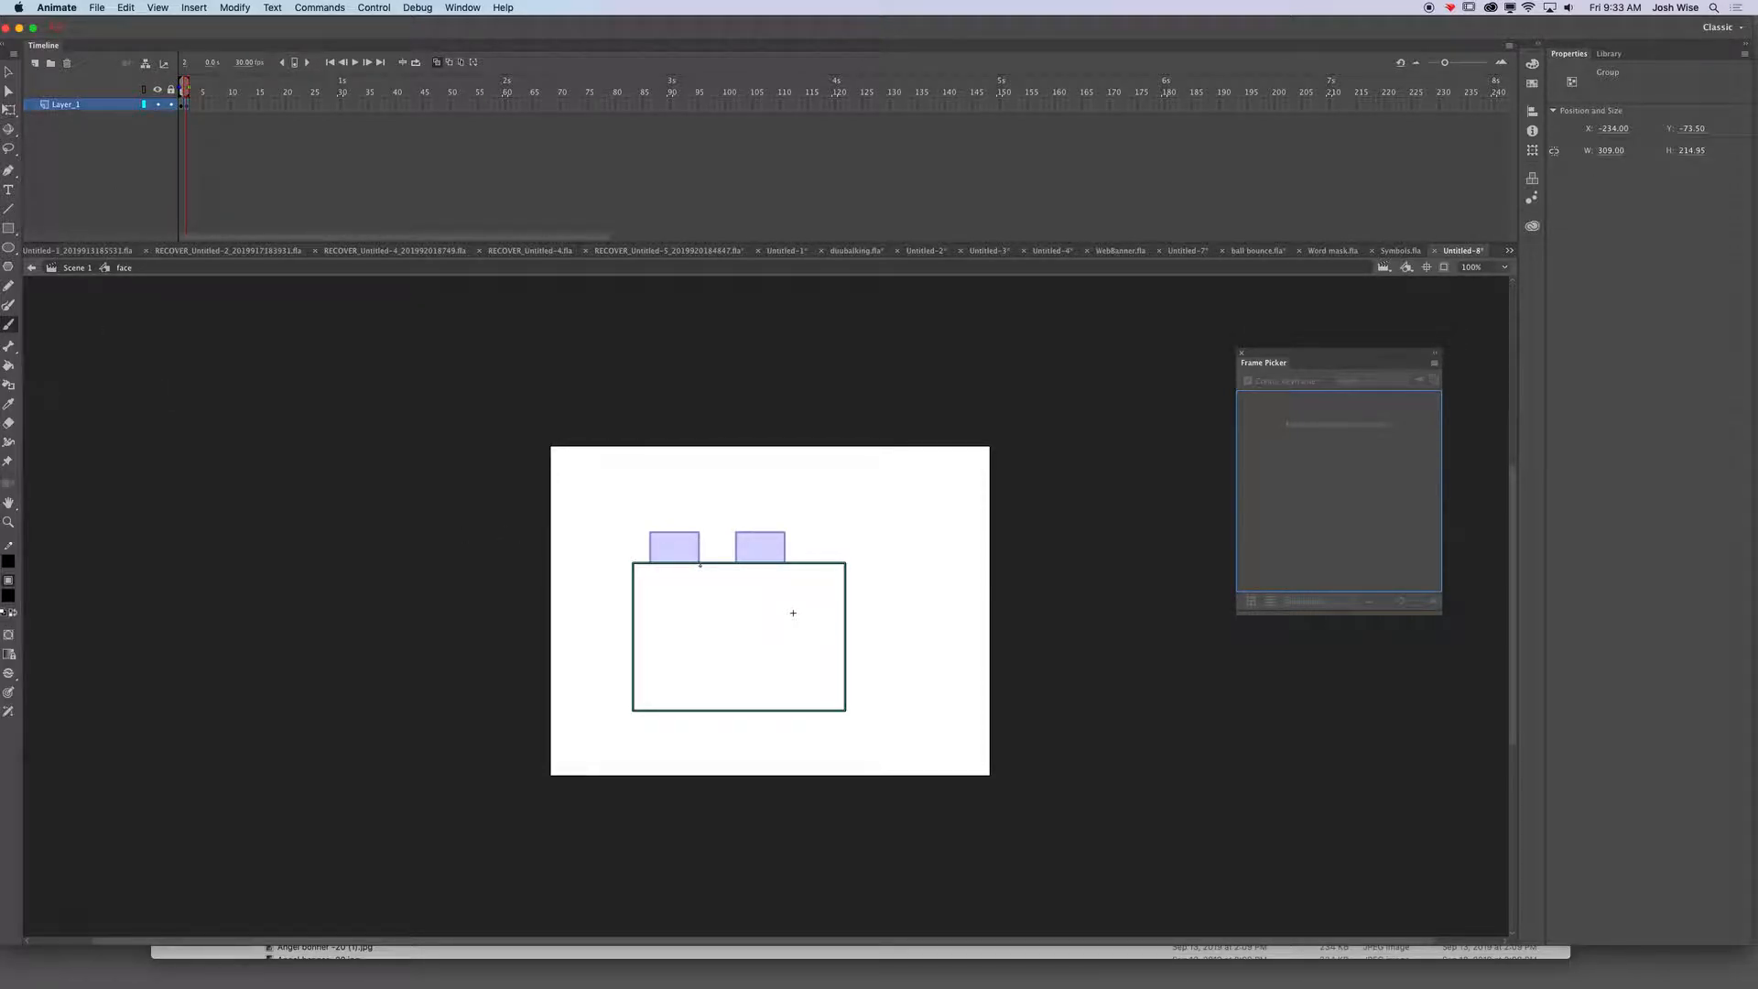
left_click_drag(700, 564, 652, 538)
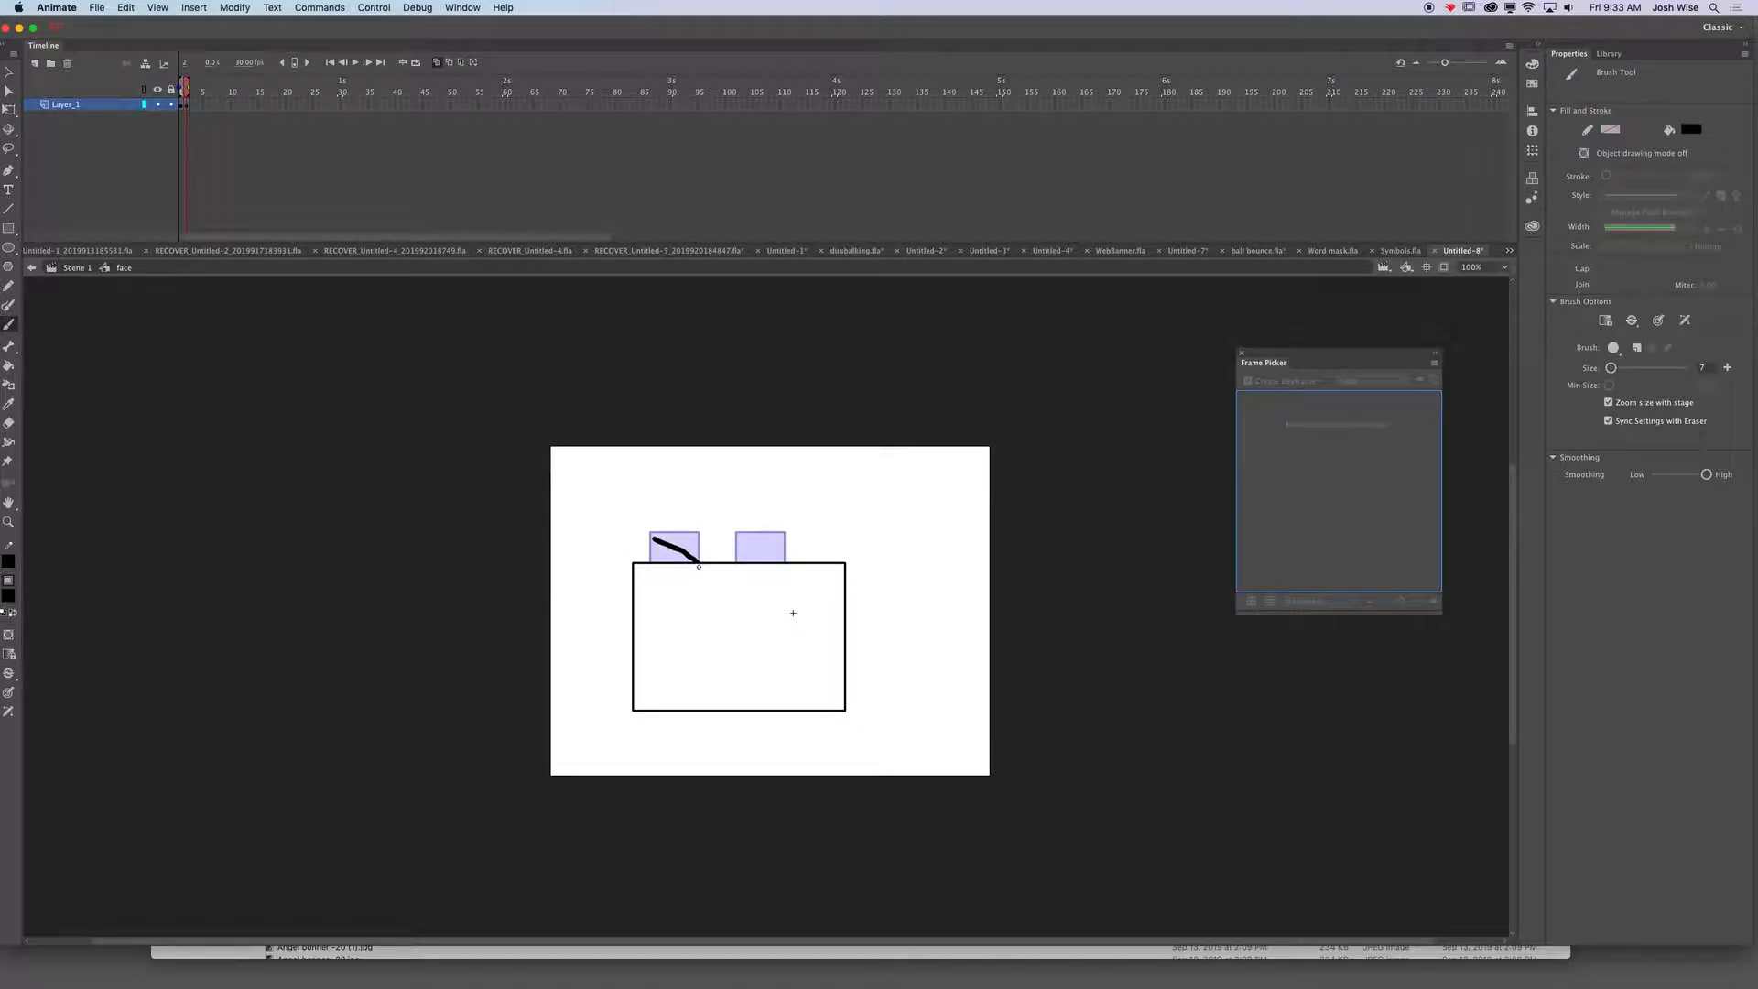
key("super+z")
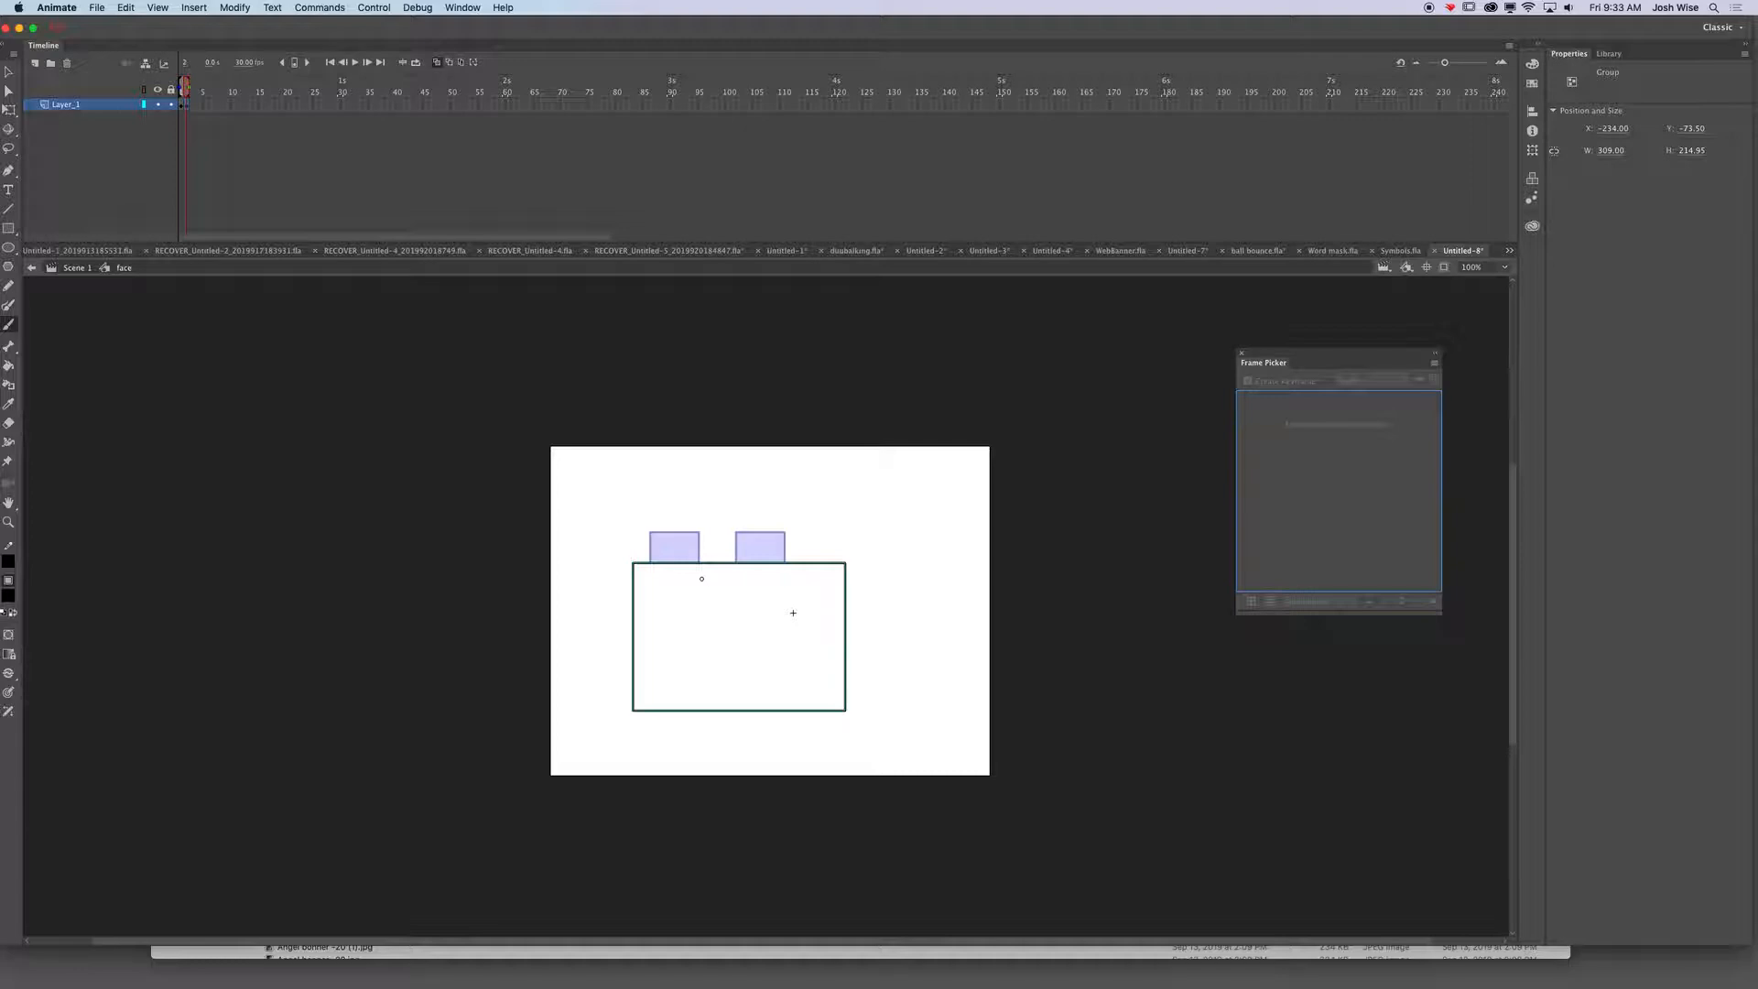
mouse_move(681, 562)
left_mouse_down()
mouse_move(648, 545)
mouse_move(649, 589)
mouse_move(696, 589)
mouse_move(669, 620)
left_mouse_up()
key("v")
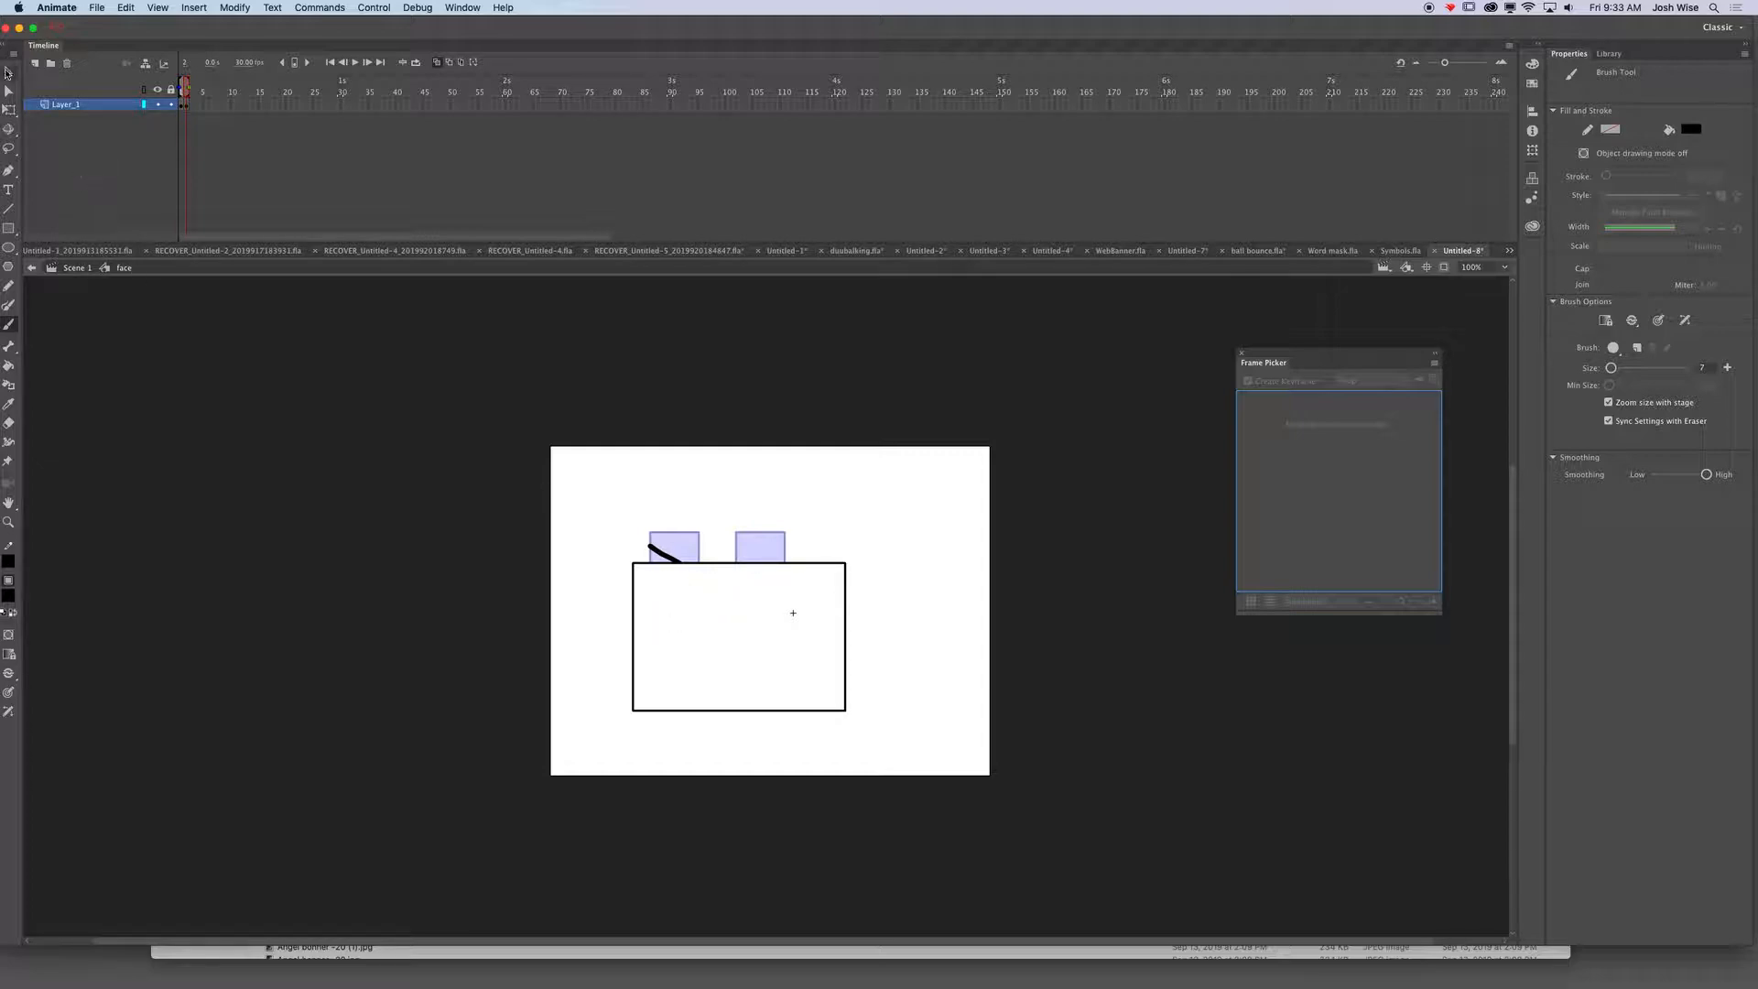
- Try to reveal the painted closed eye by sending the head rectangle to the back
left_click(640, 602)
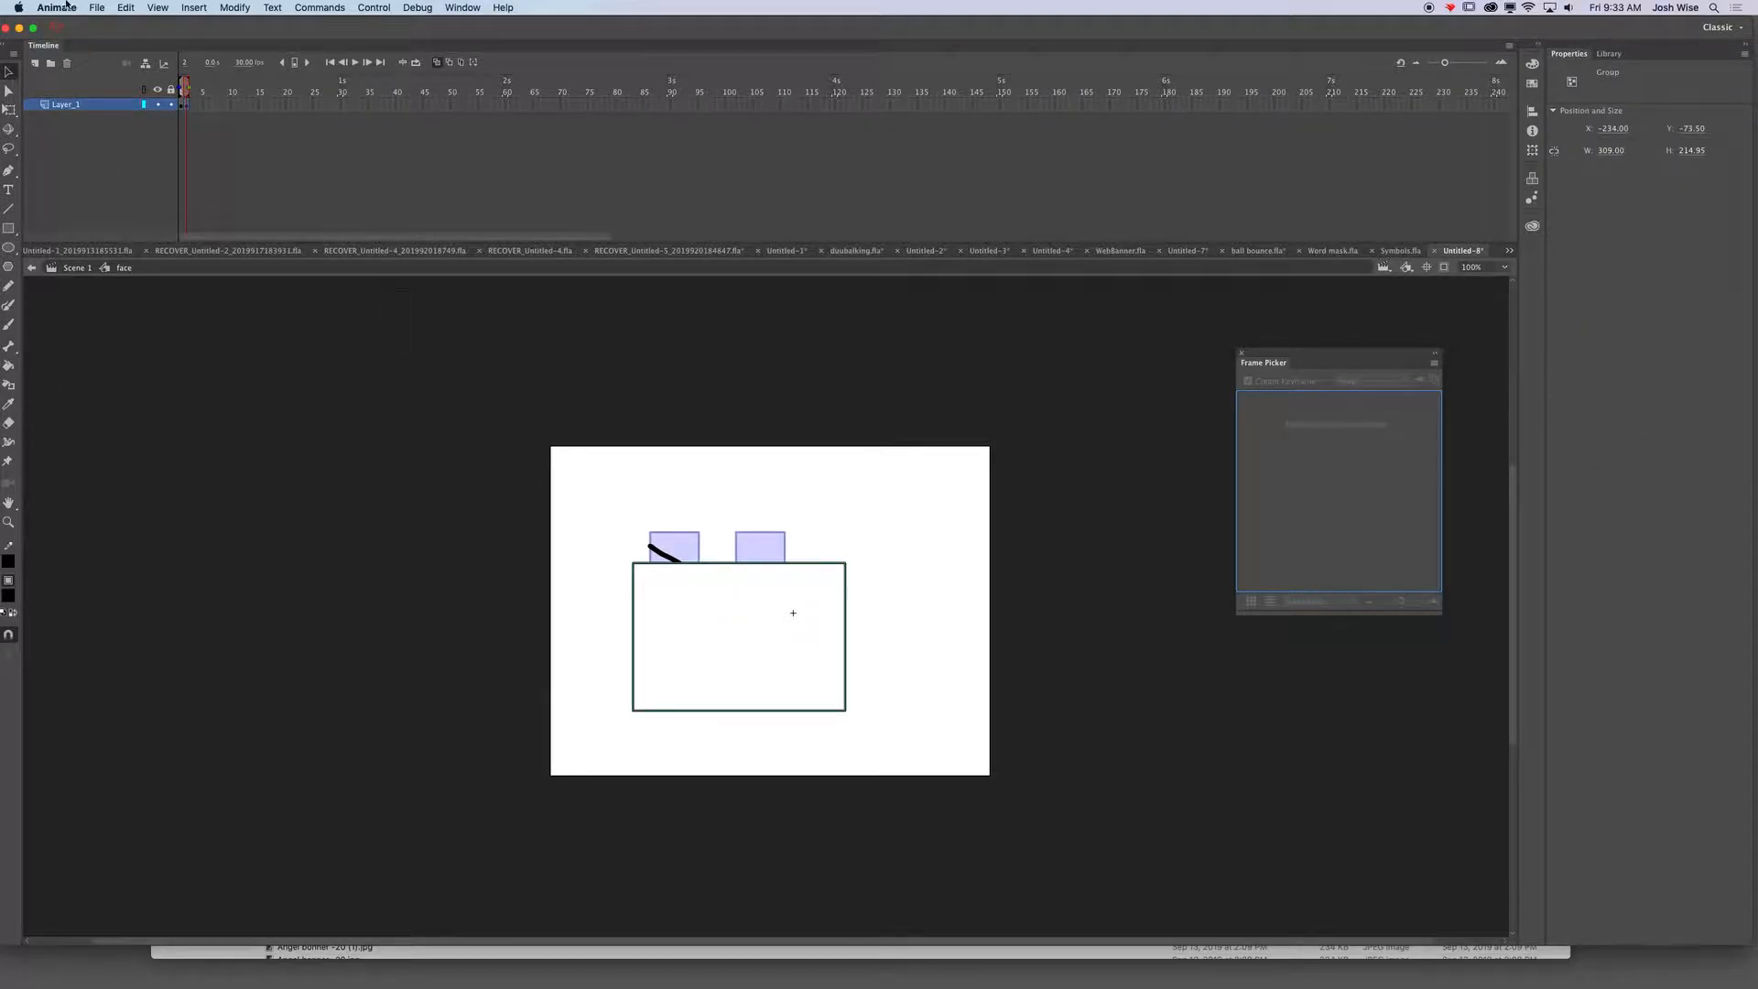
left_click(185, 6)
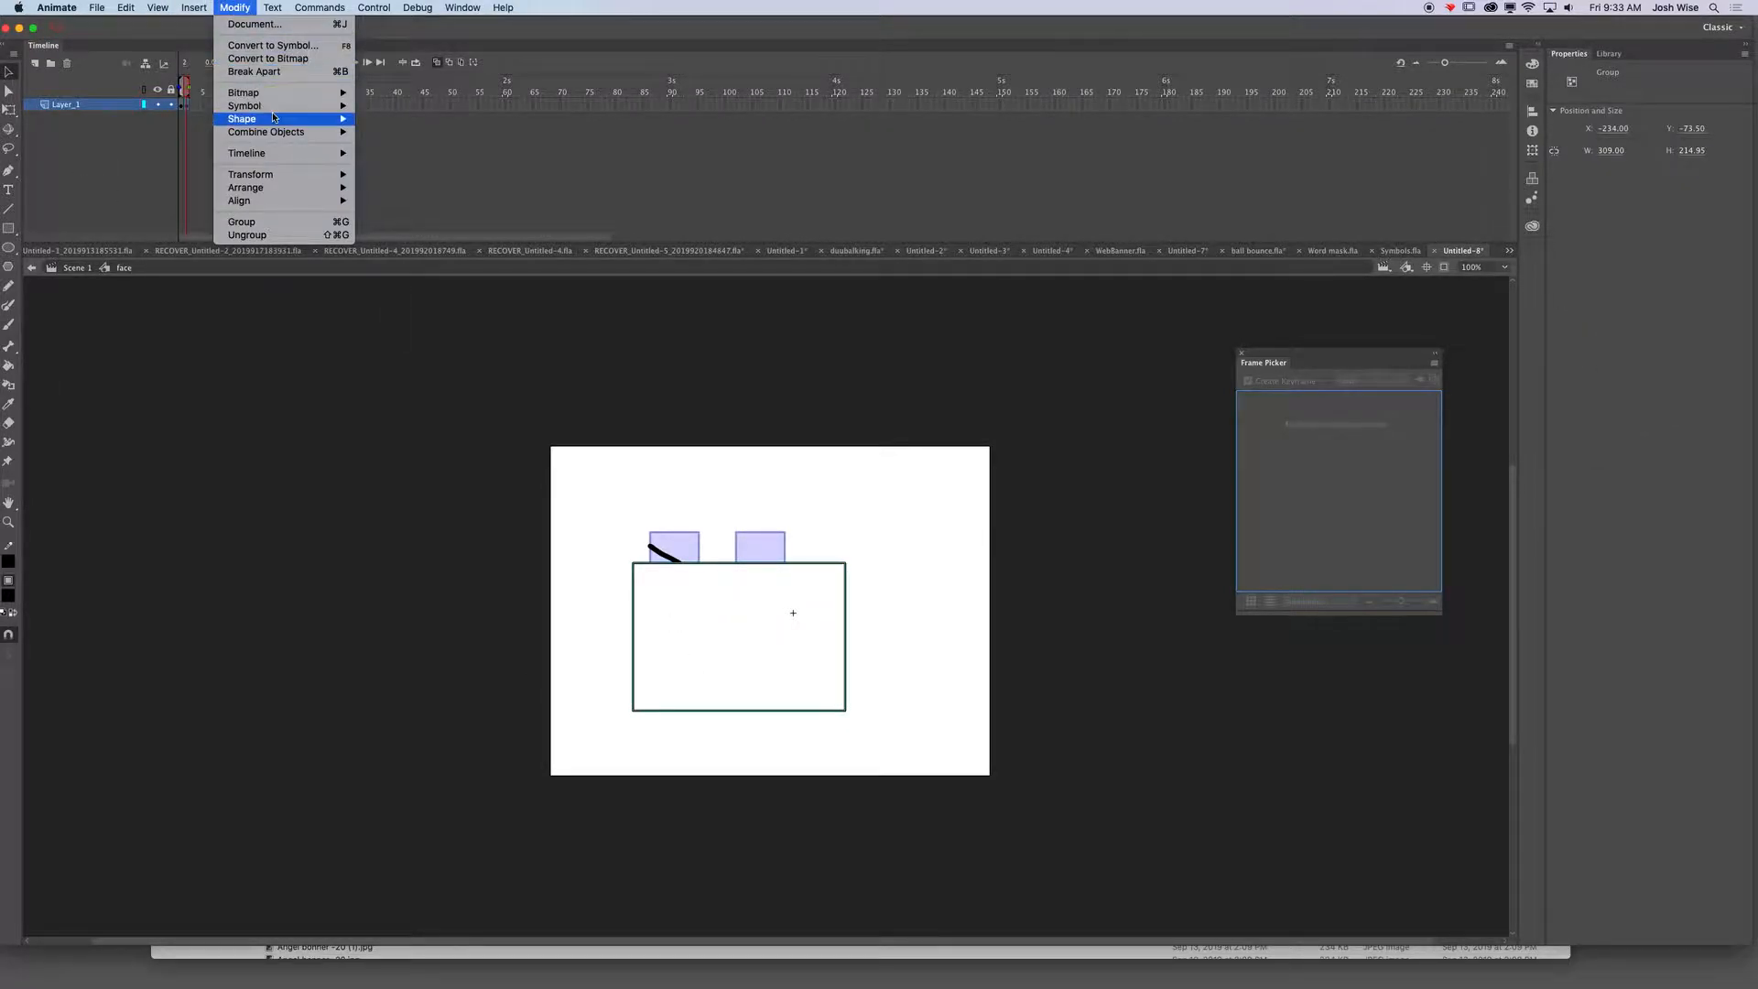
mouse_move(316, 188)
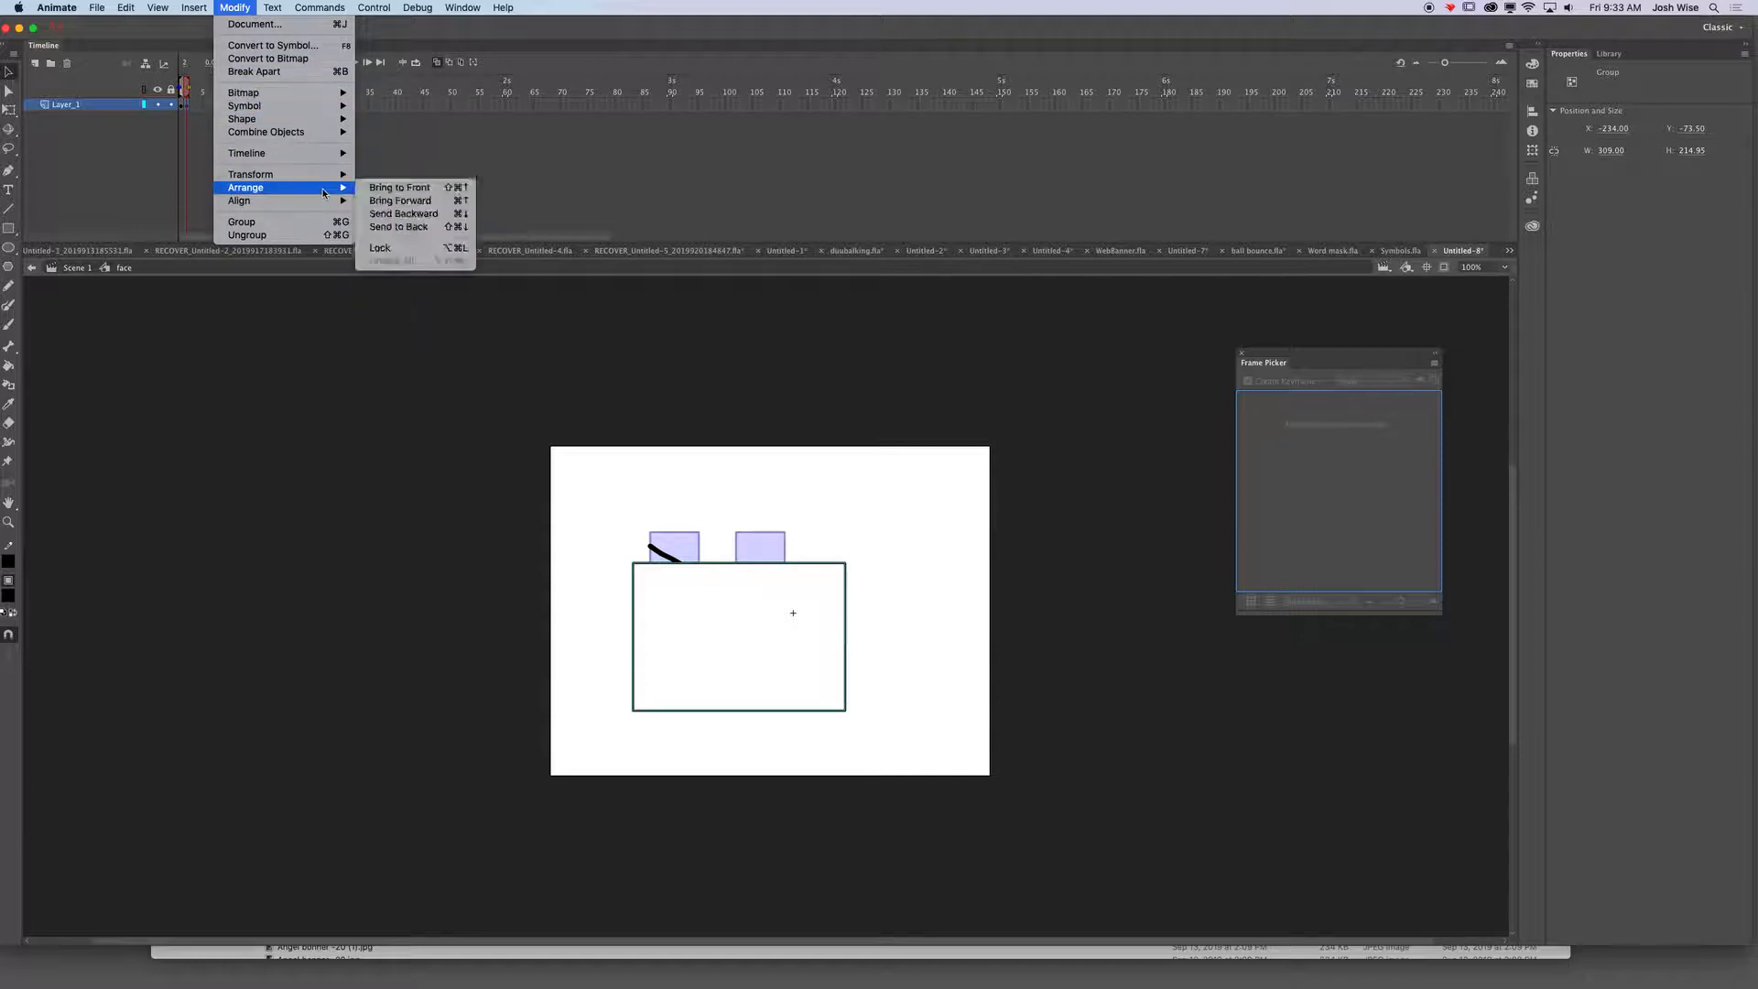
left_click(406, 227)
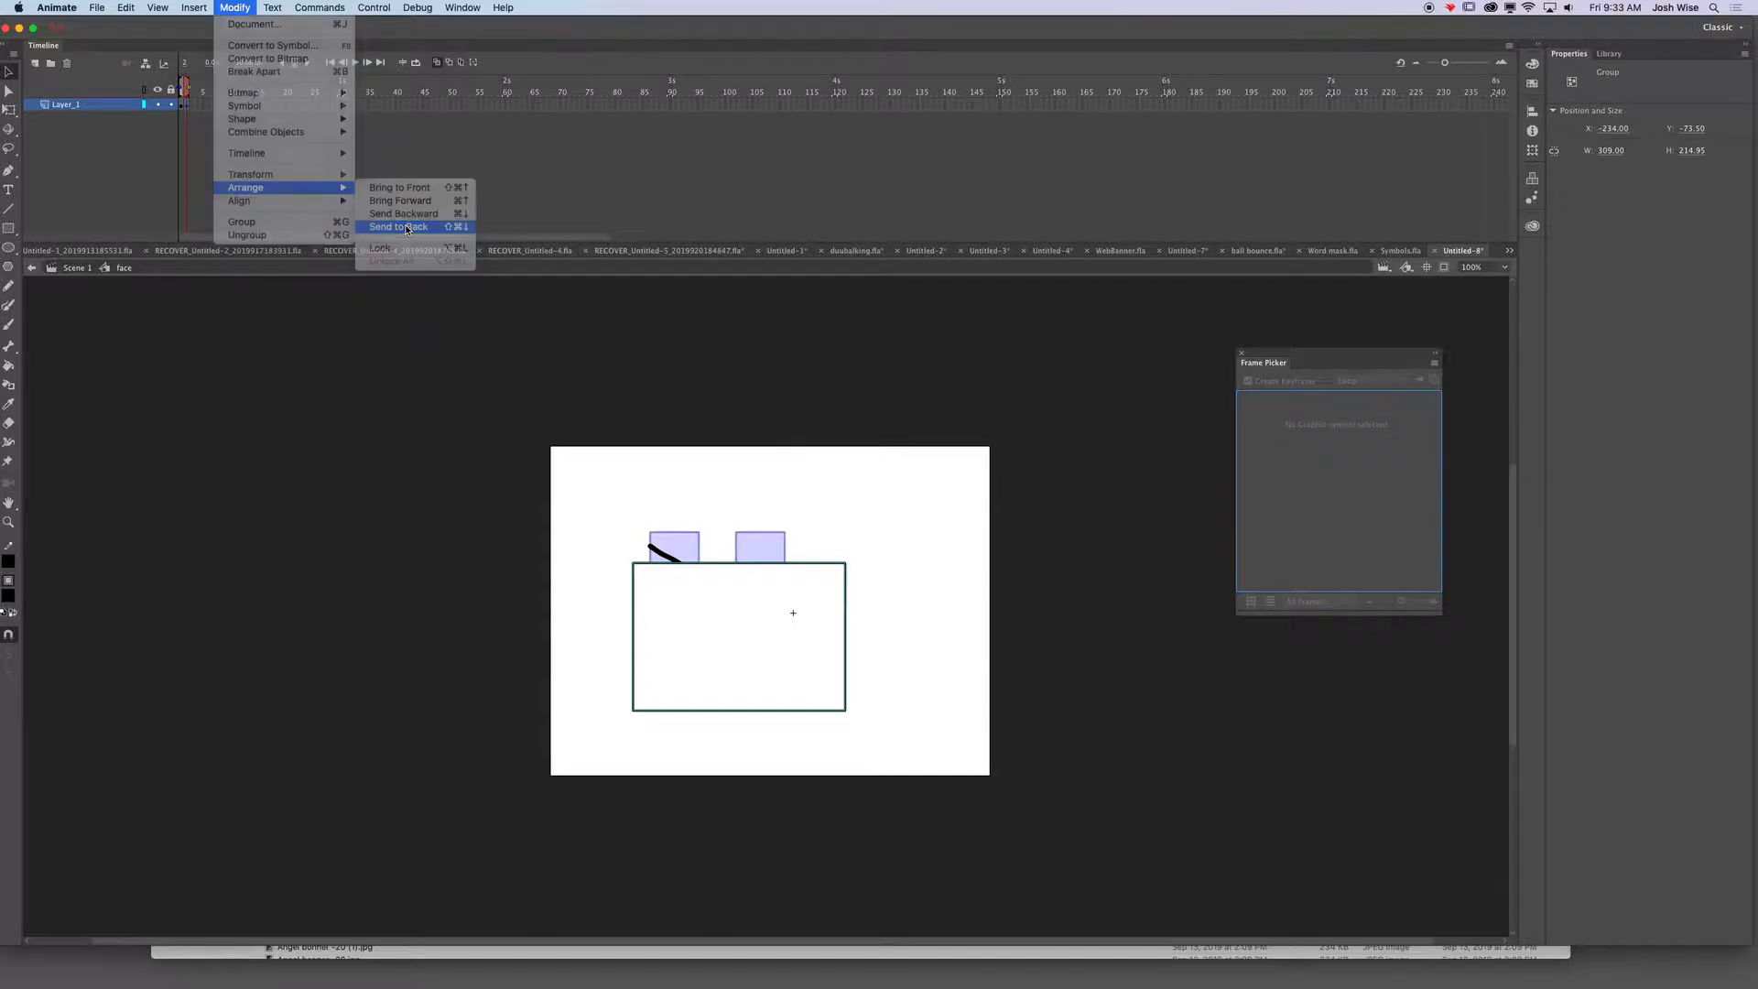
left_click(930, 619)
left_click(665, 588)
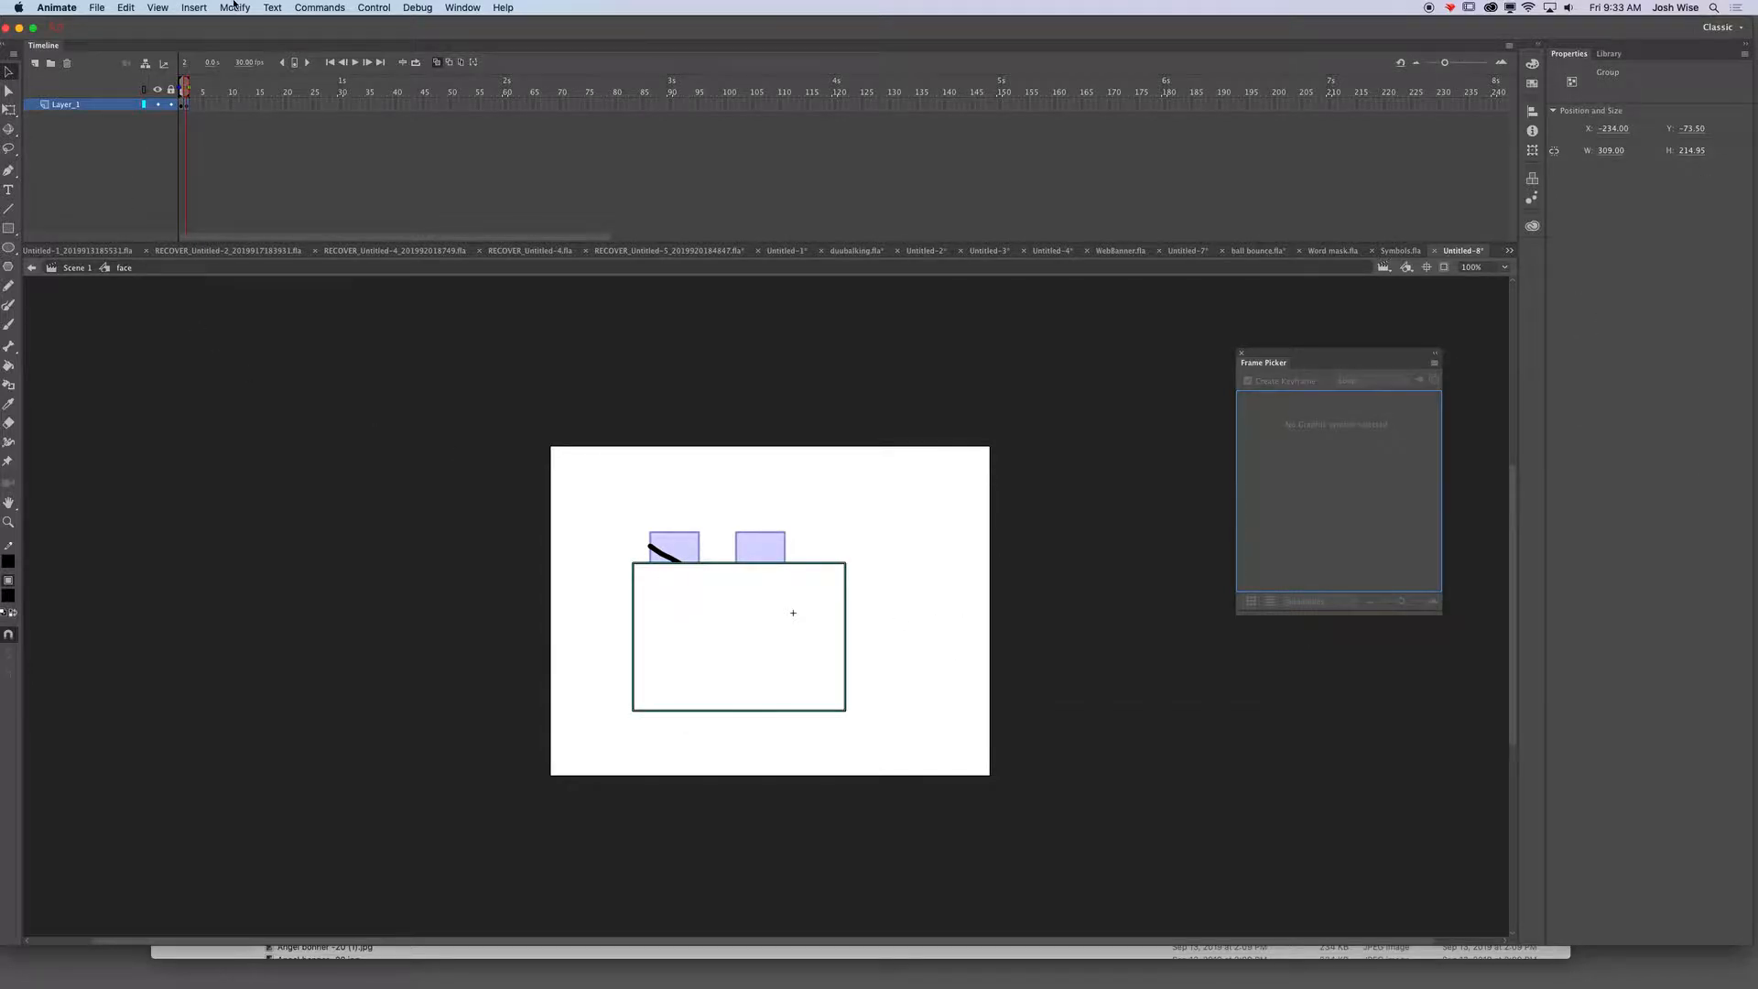
left_click(234, 8)
mouse_move(316, 188)
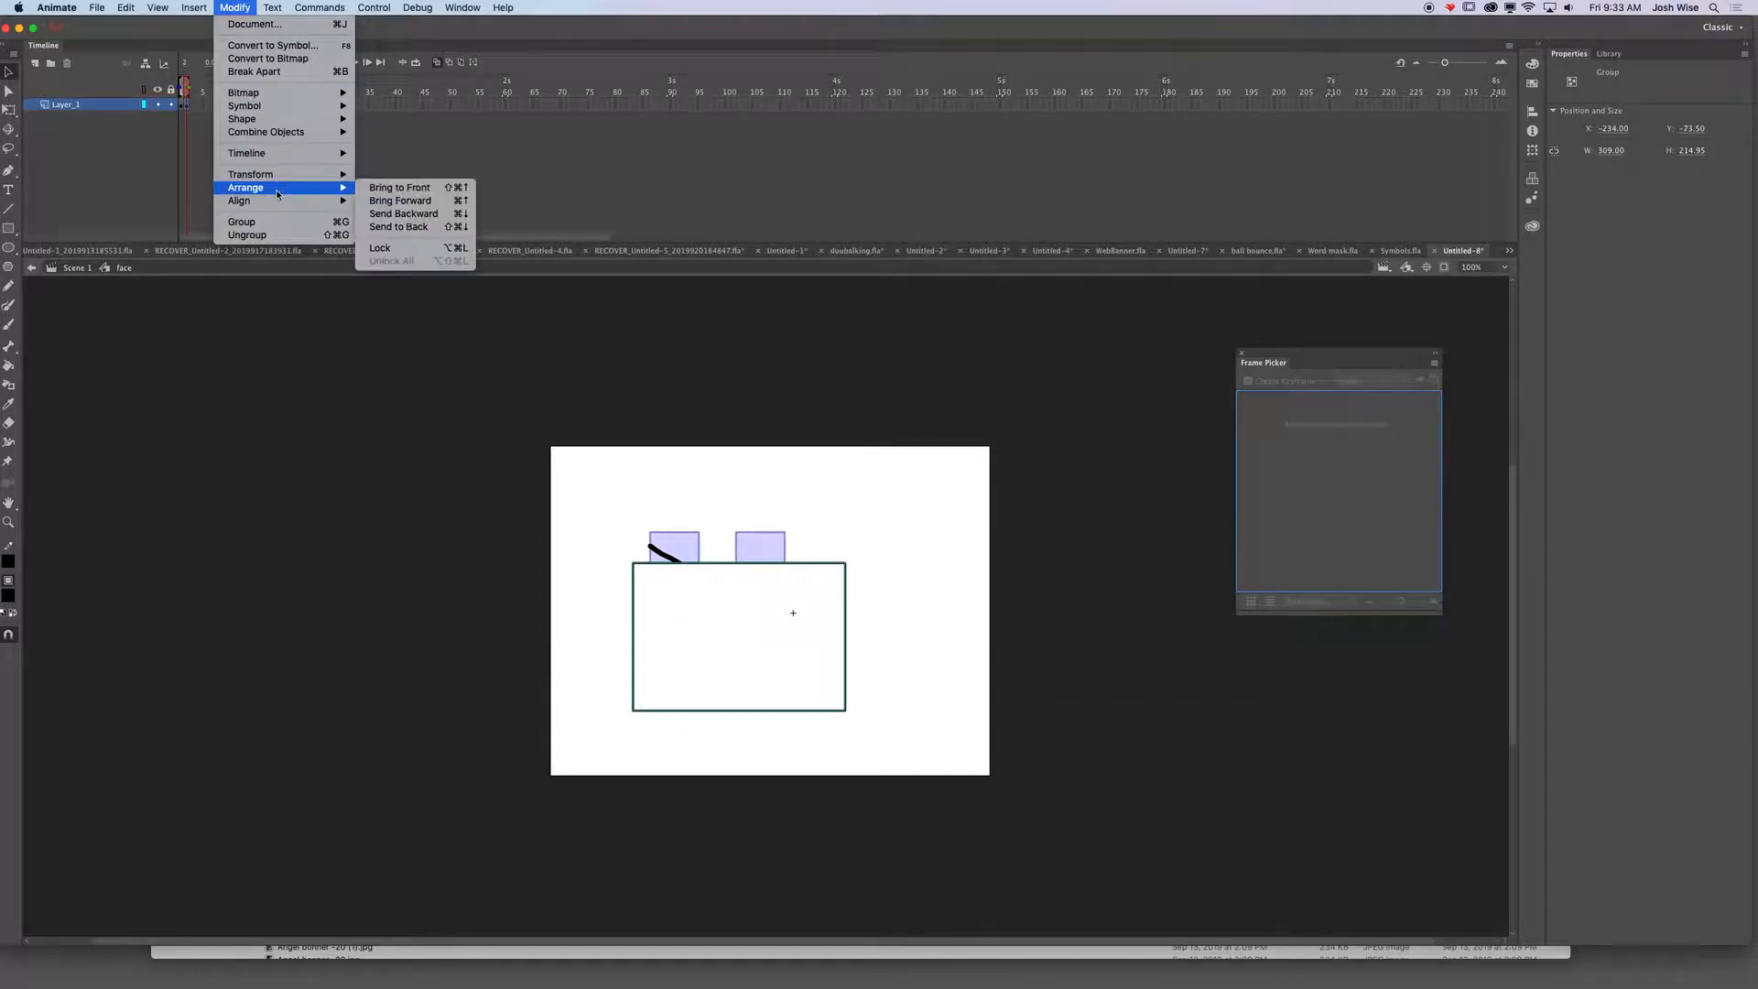
left_click(407, 227)
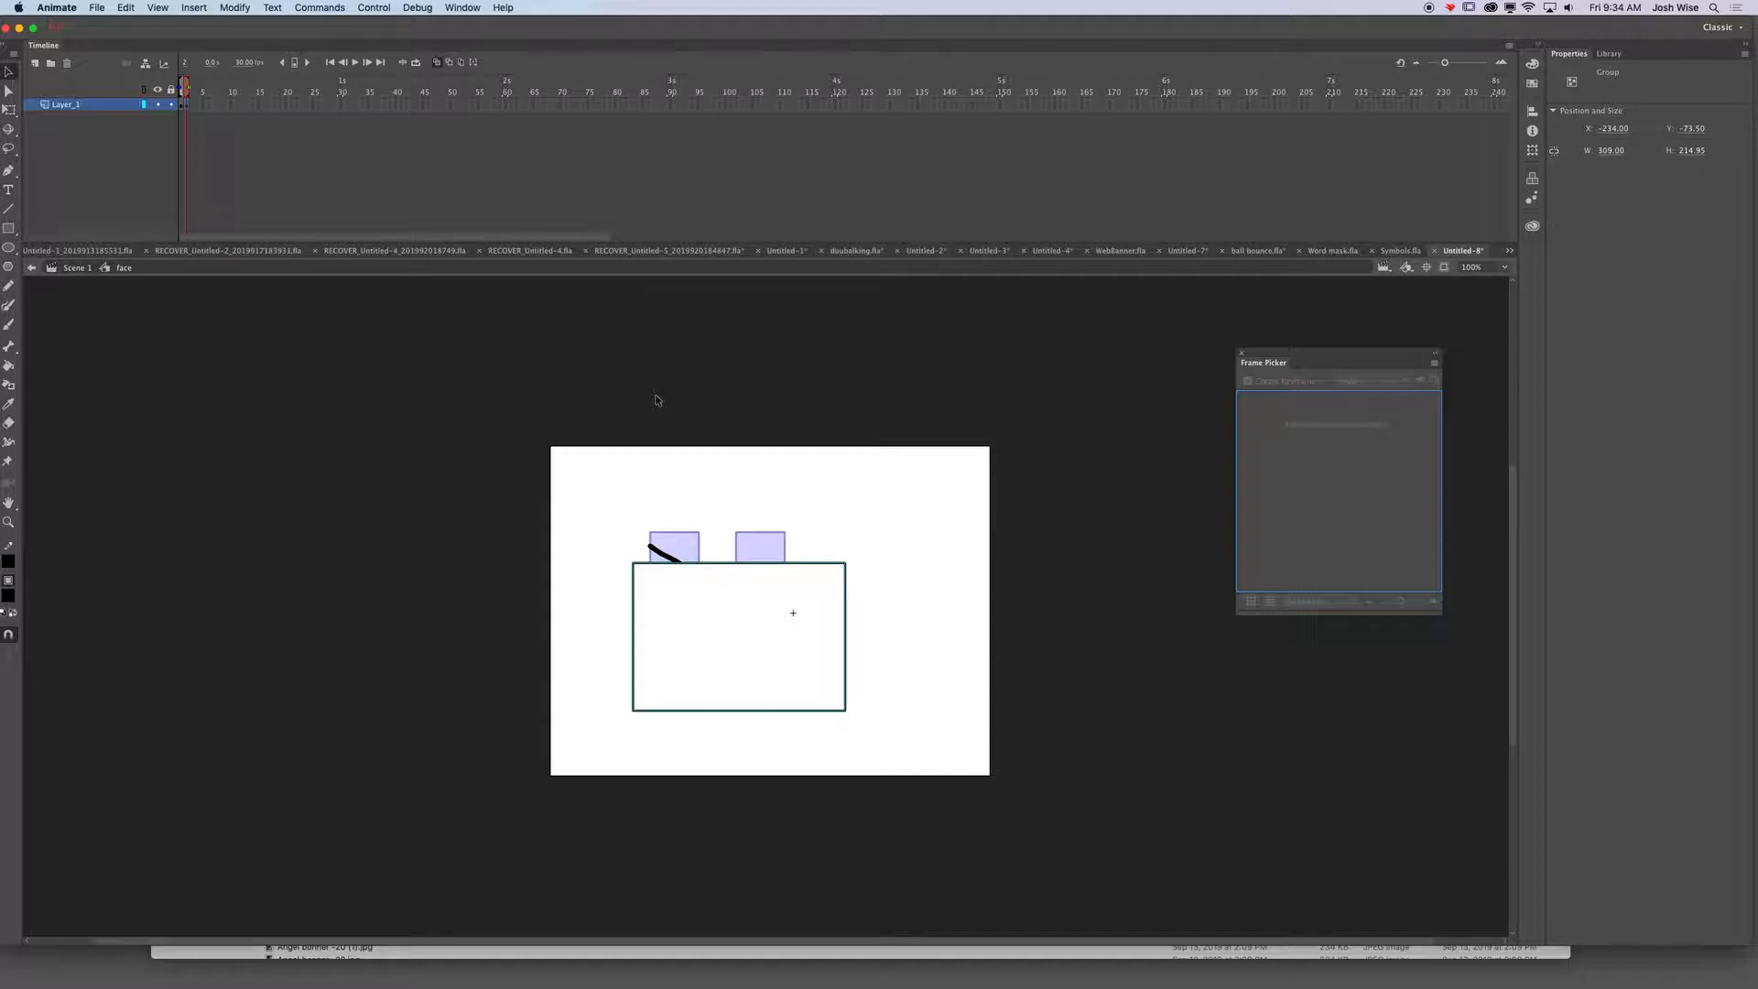
left_click(669, 555)
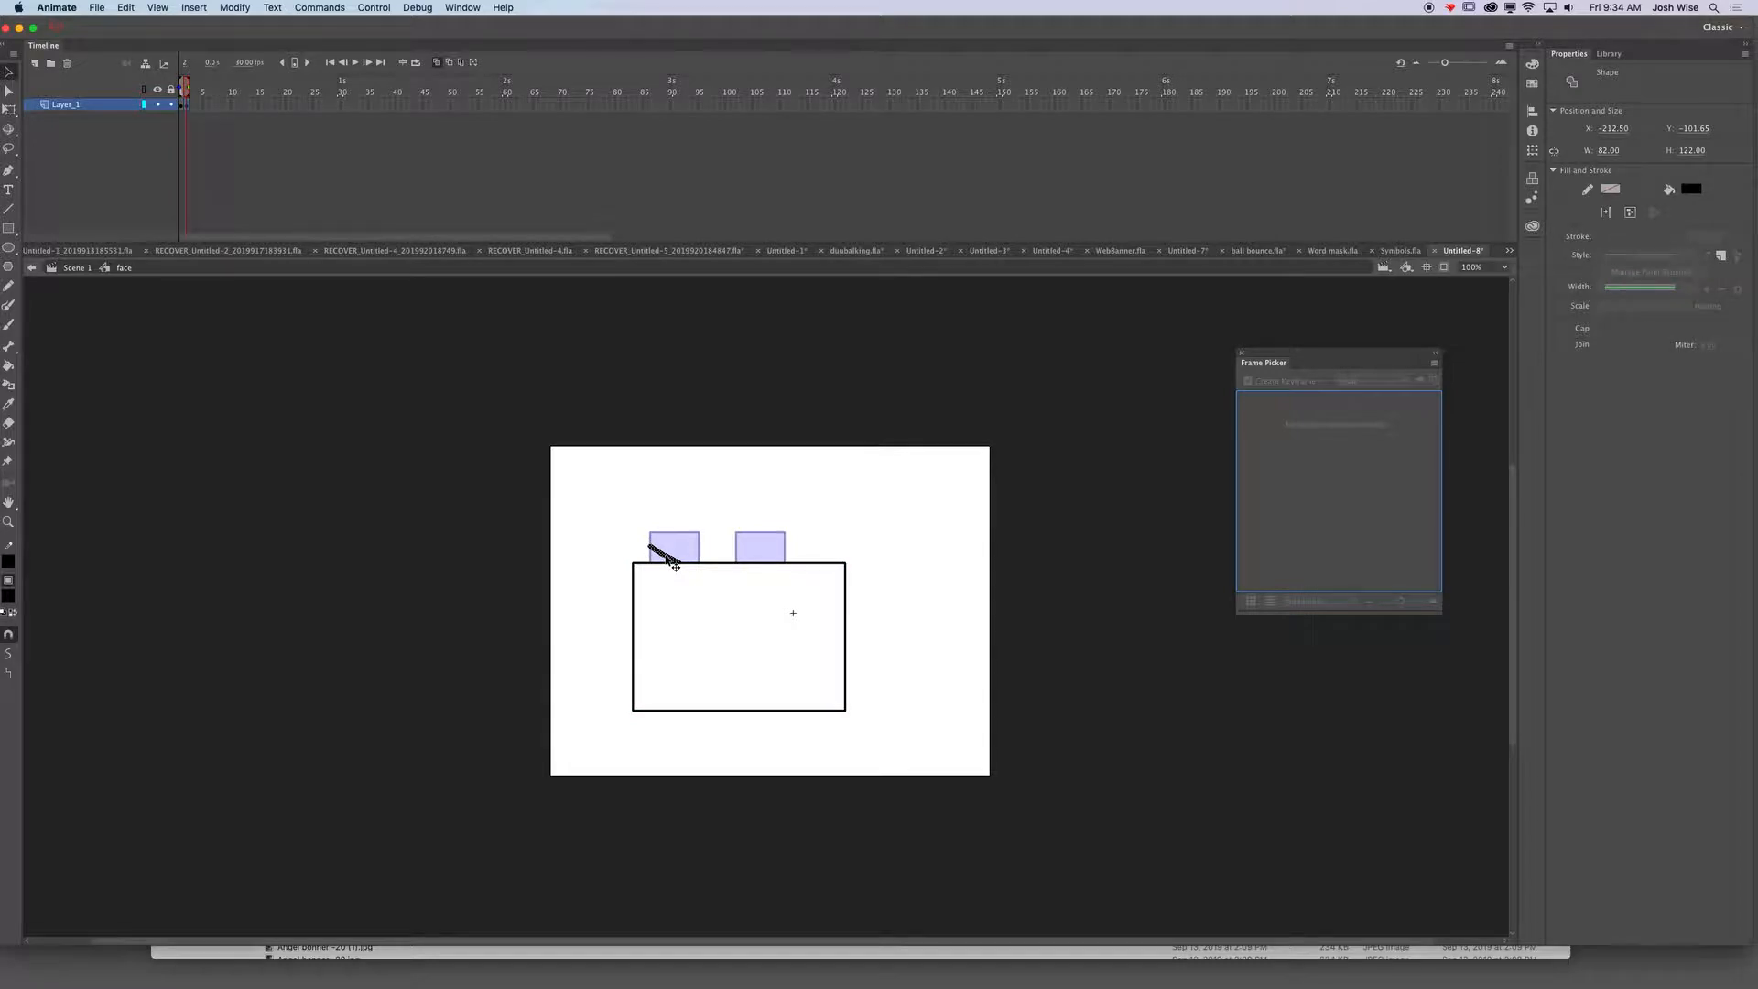
key("super+g")
- Cut the head rectangle and paste it back in place
left_click(734, 595)
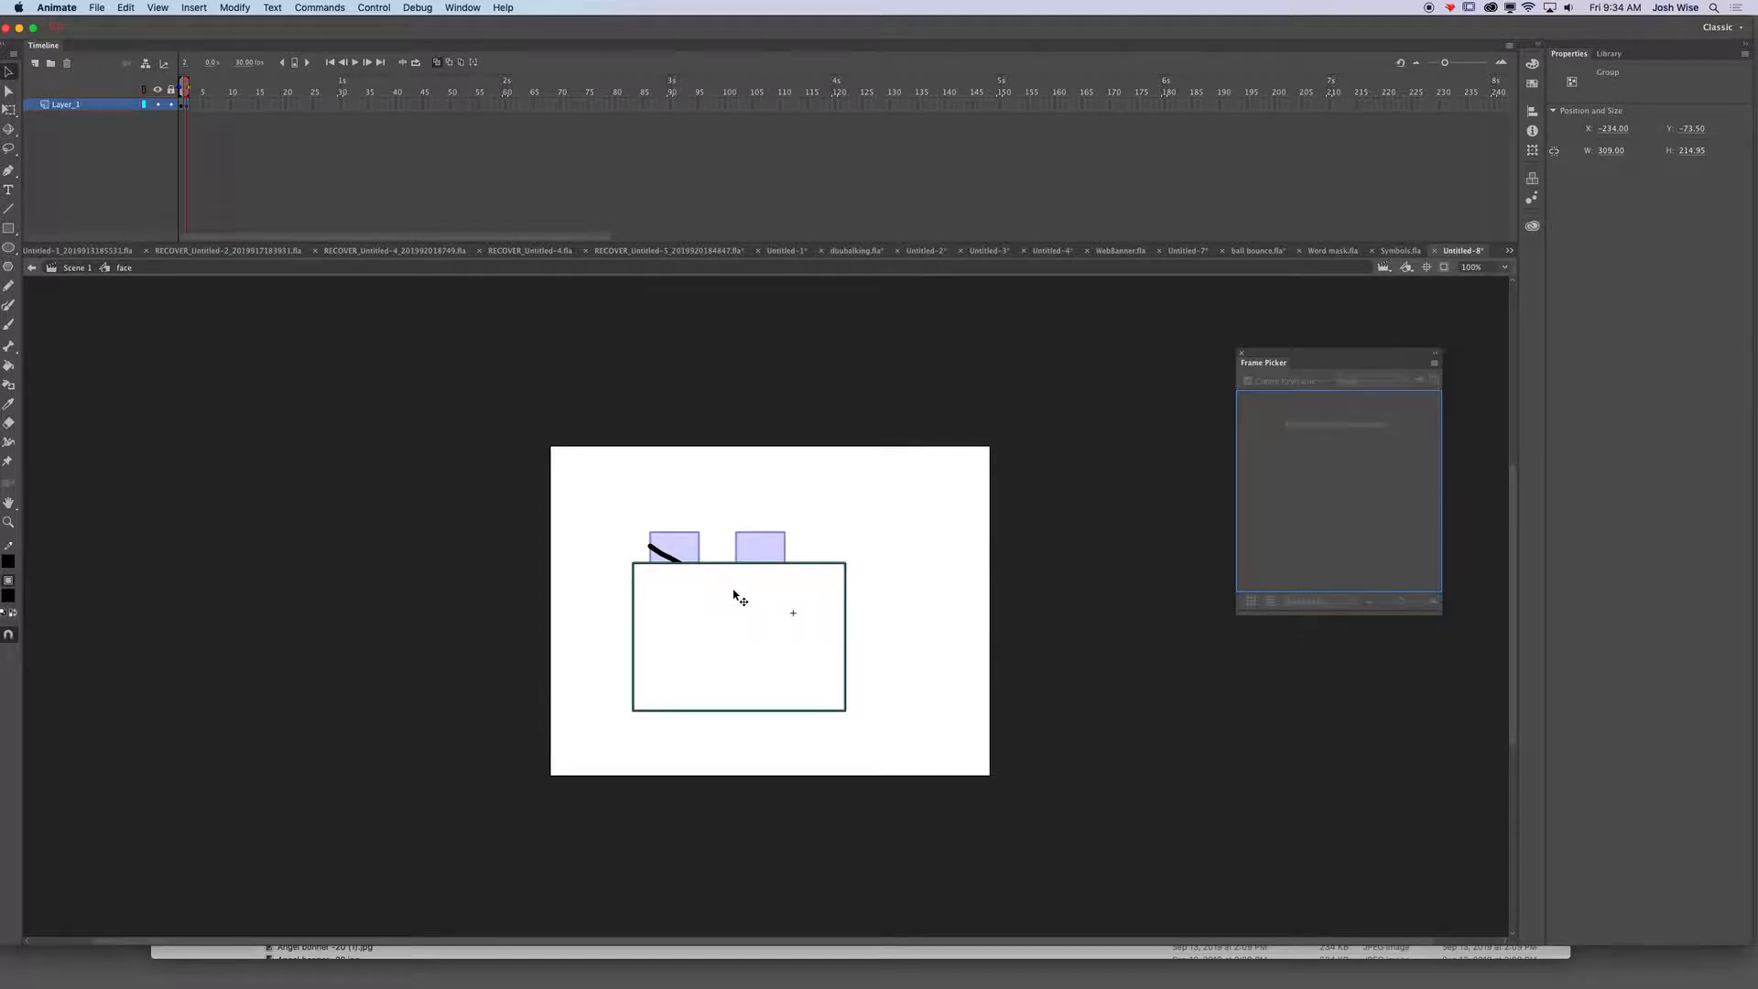
left_click(796, 655)
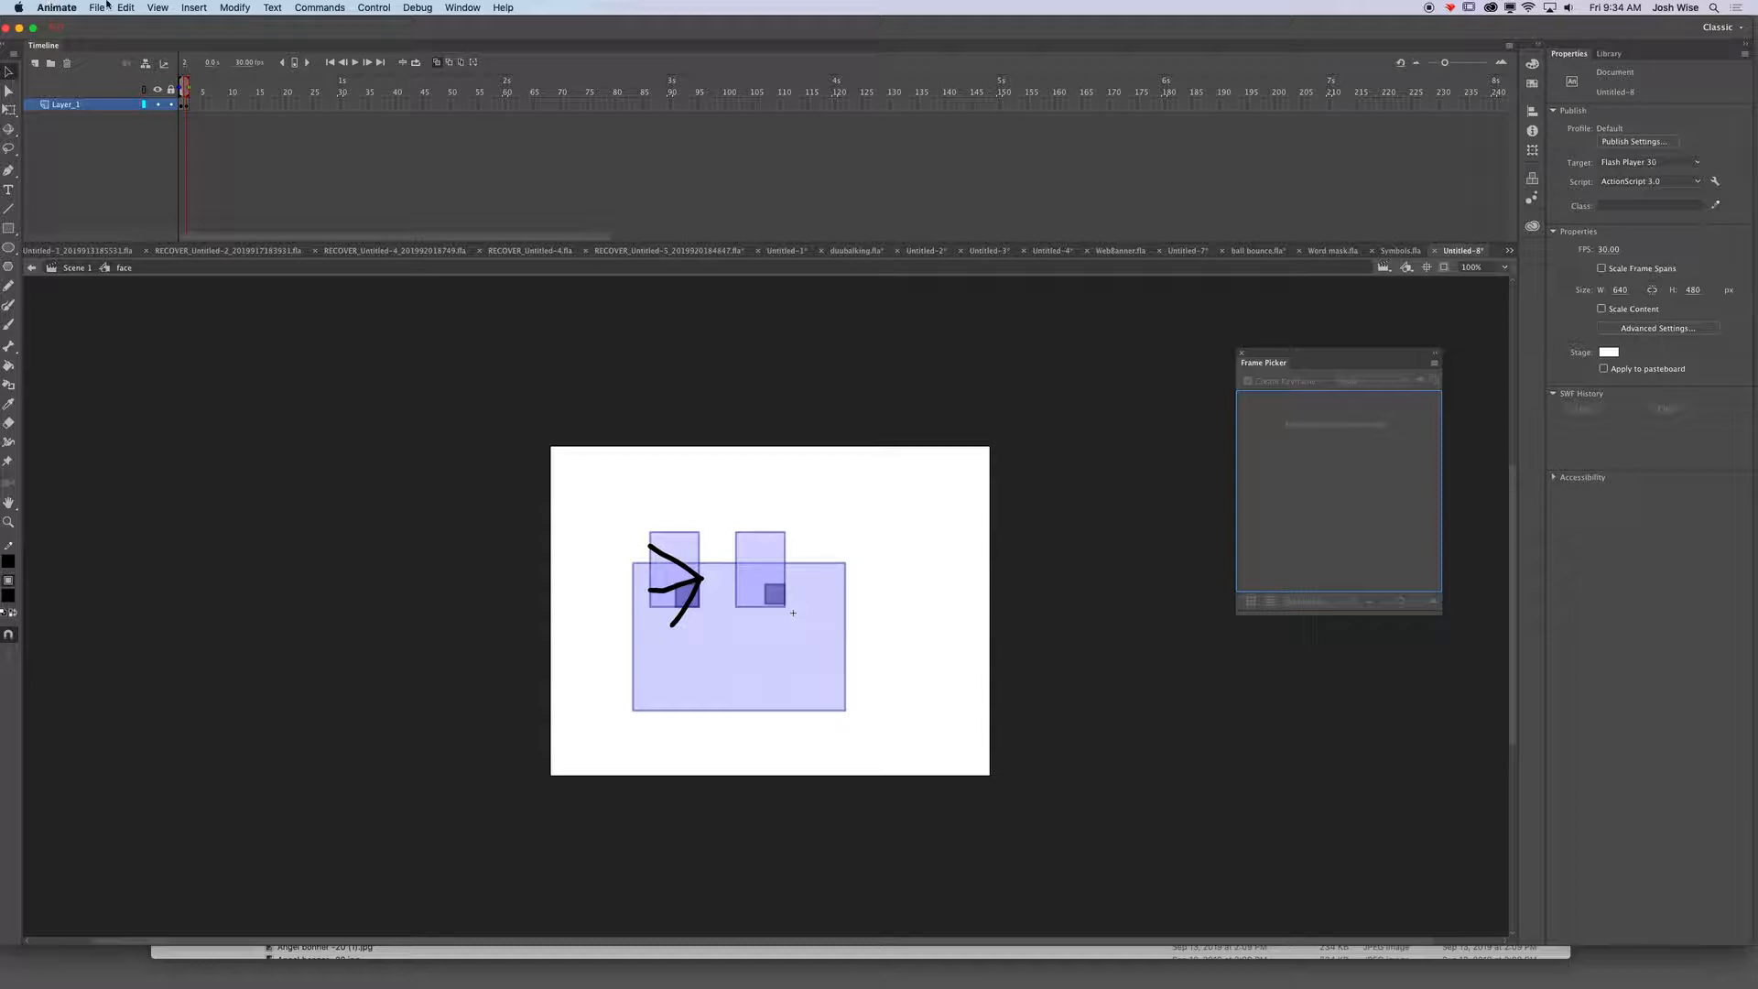
left_click(157, 8)
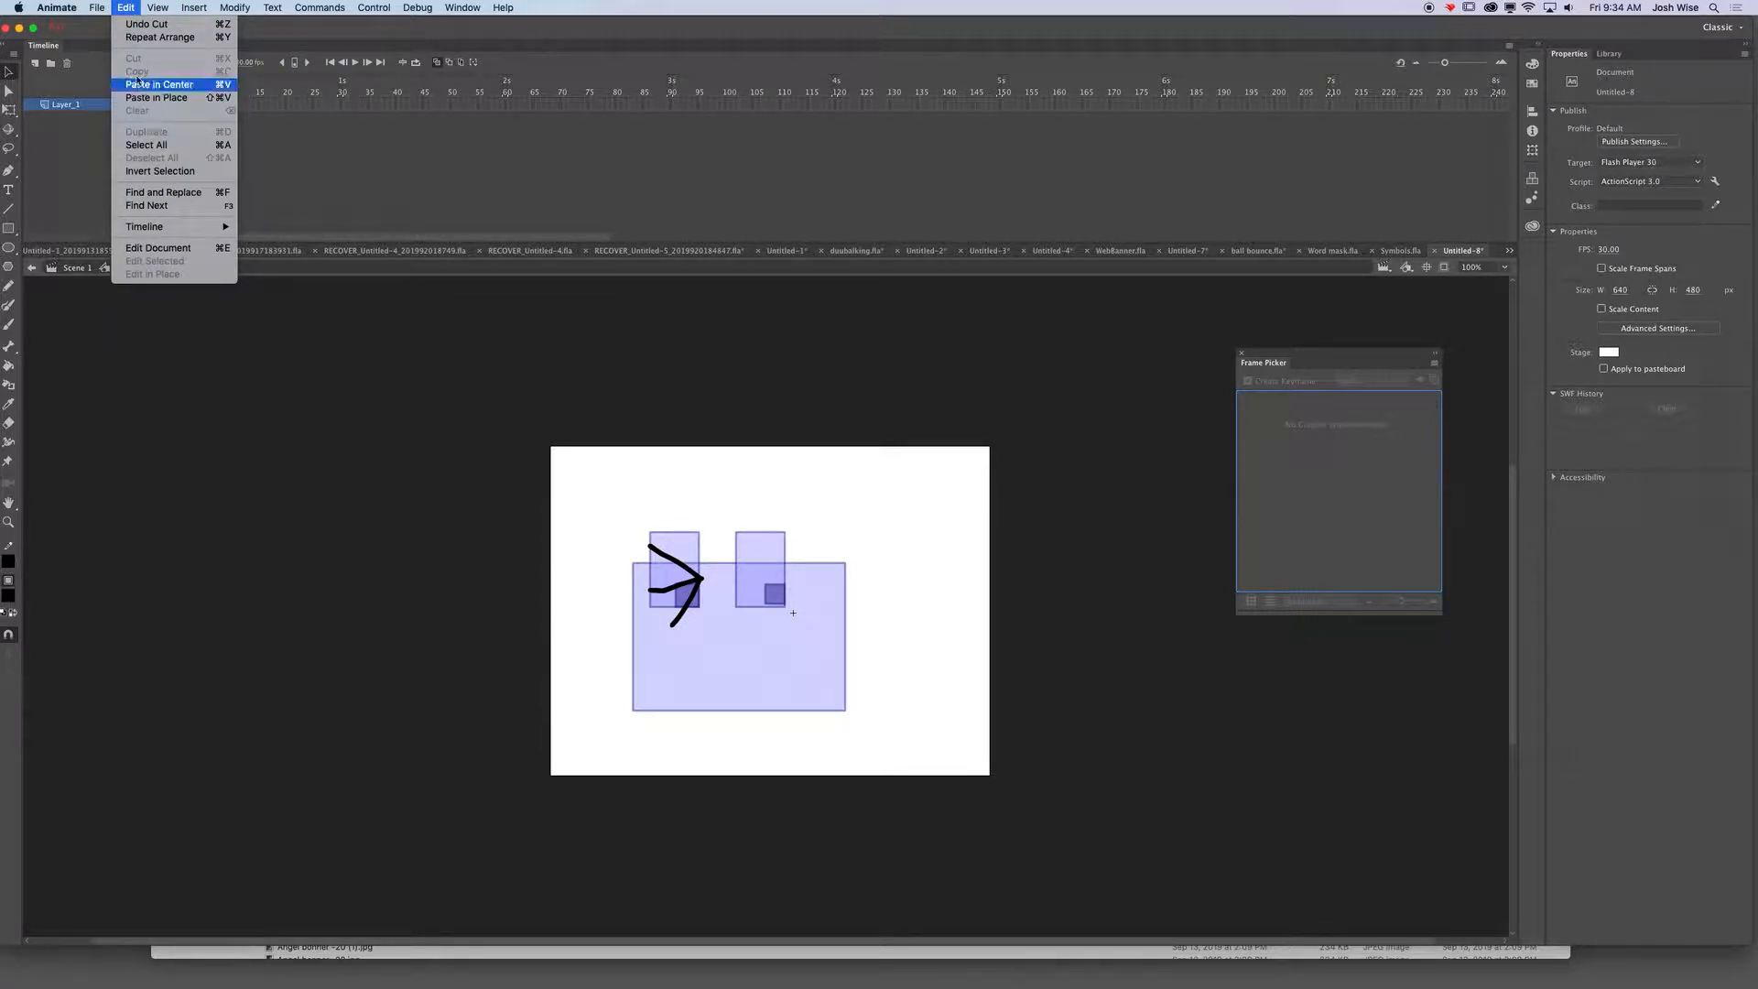
left_click(146, 97)
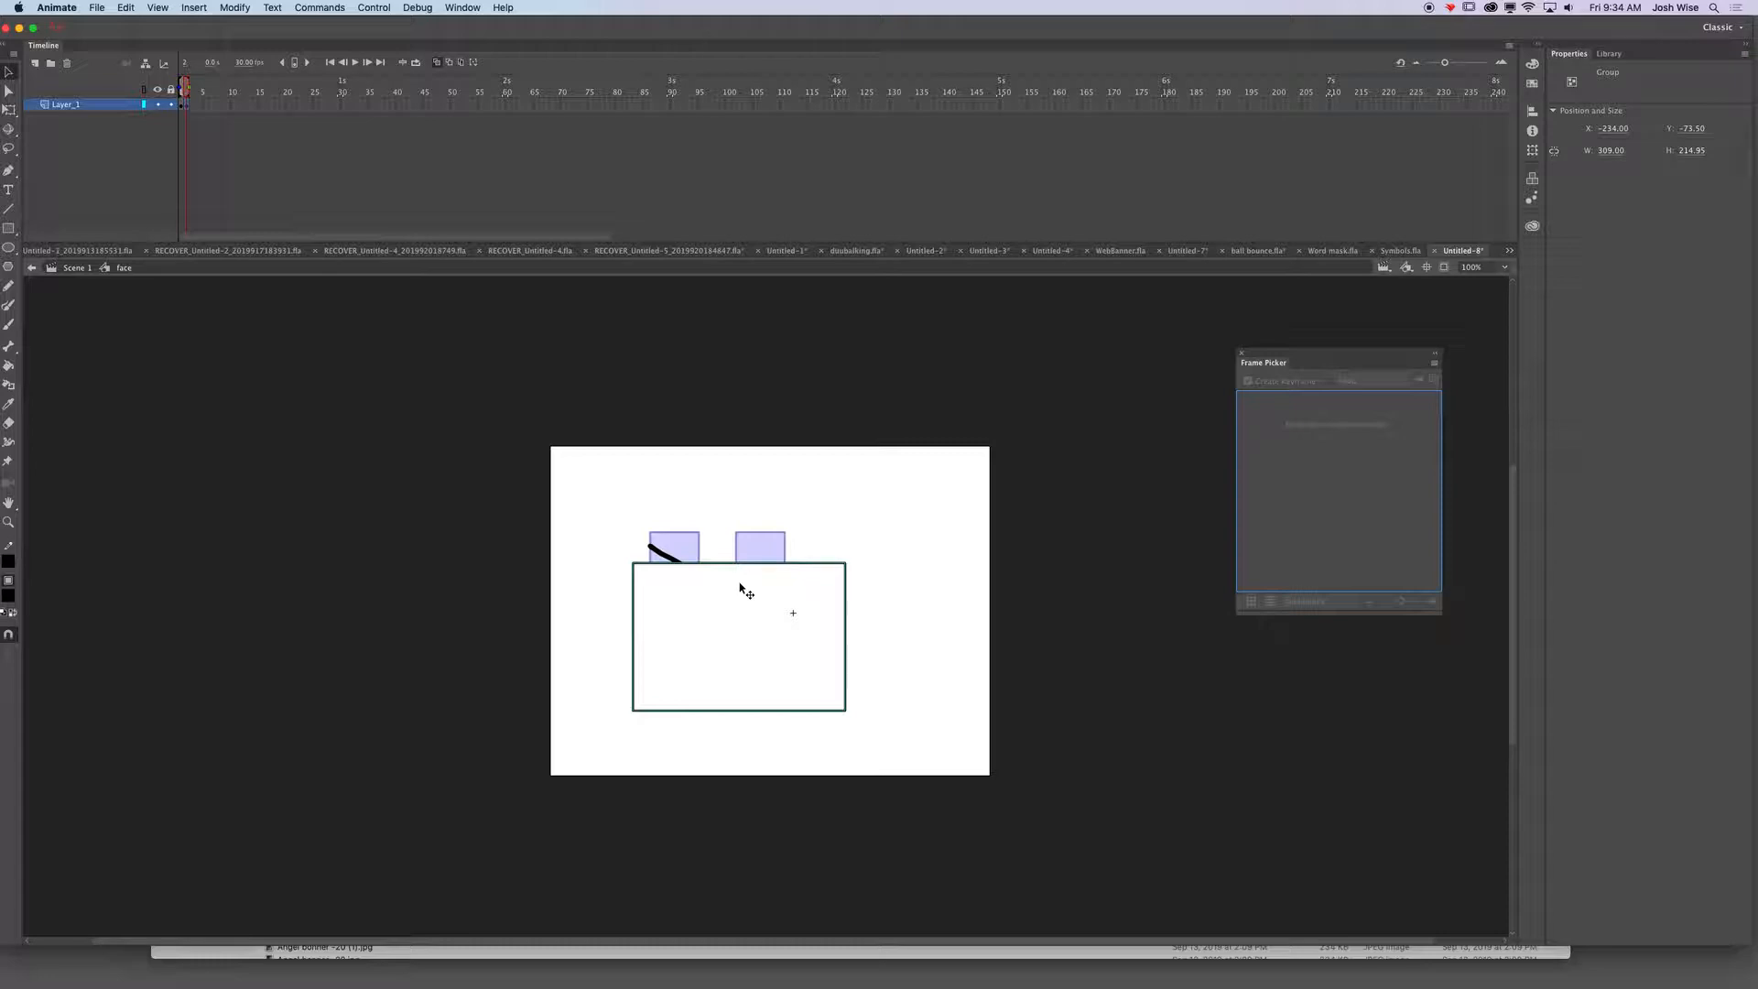
- Break the head rectangle apart to try changing its stacking order, and group it again
left_click(670, 557)
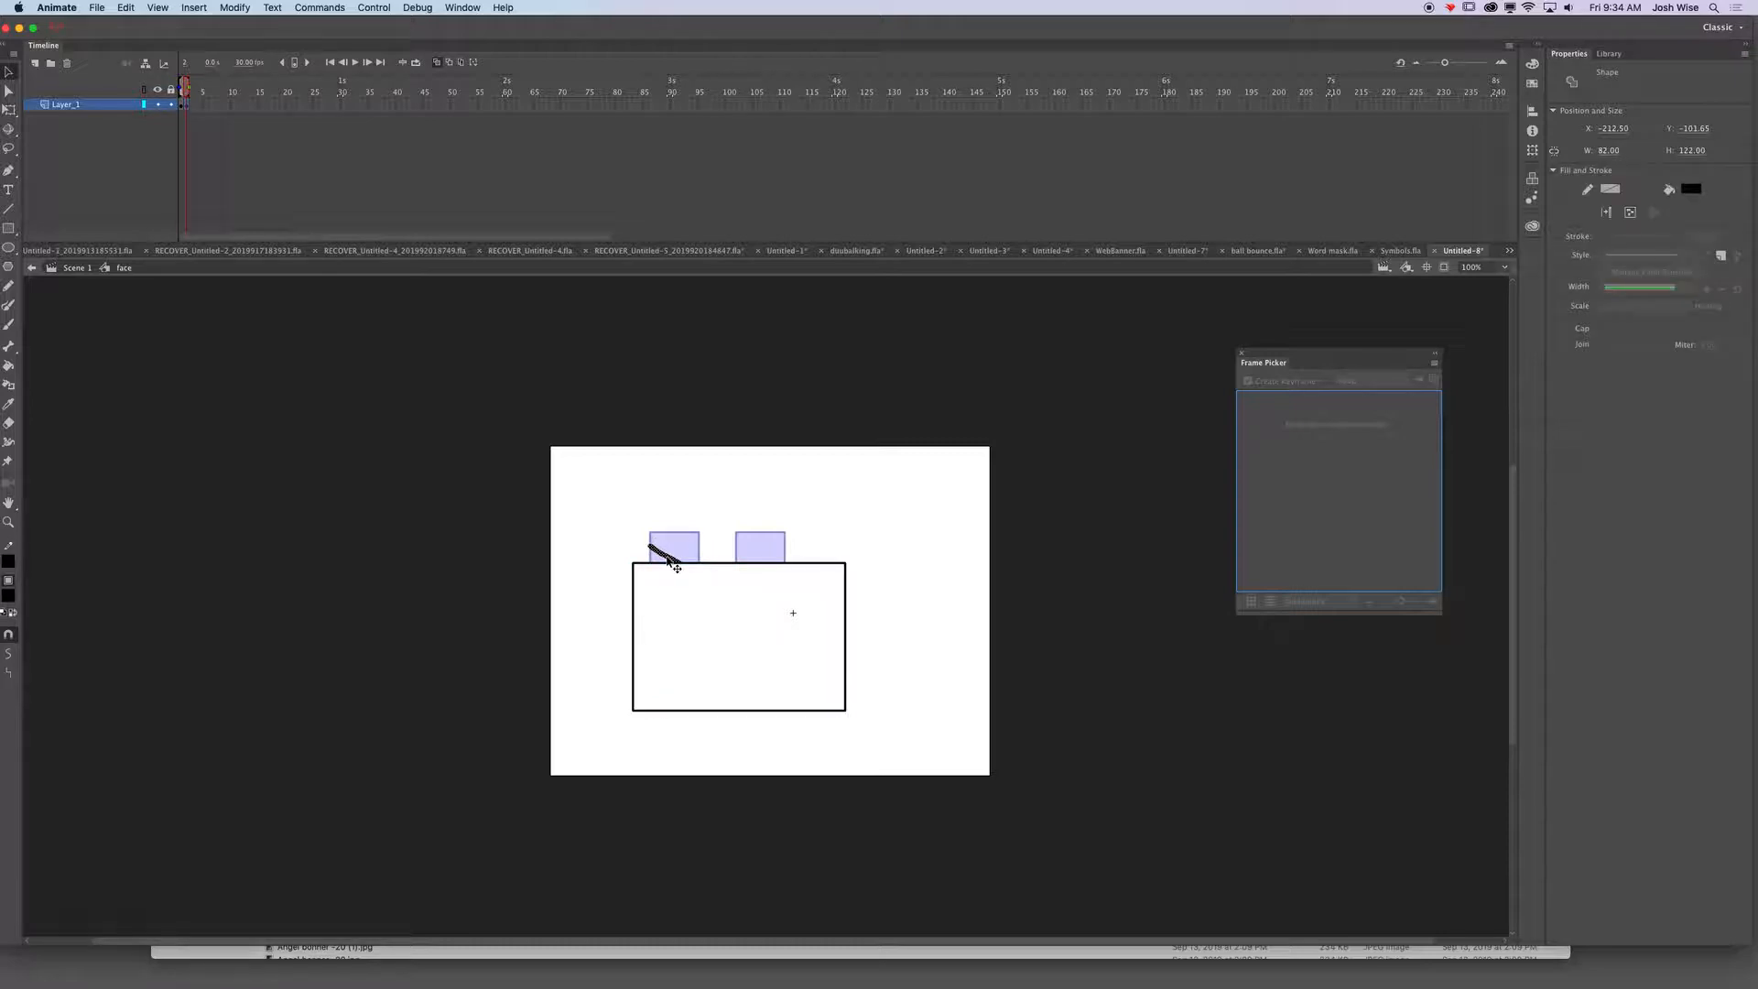
left_click(765, 601)
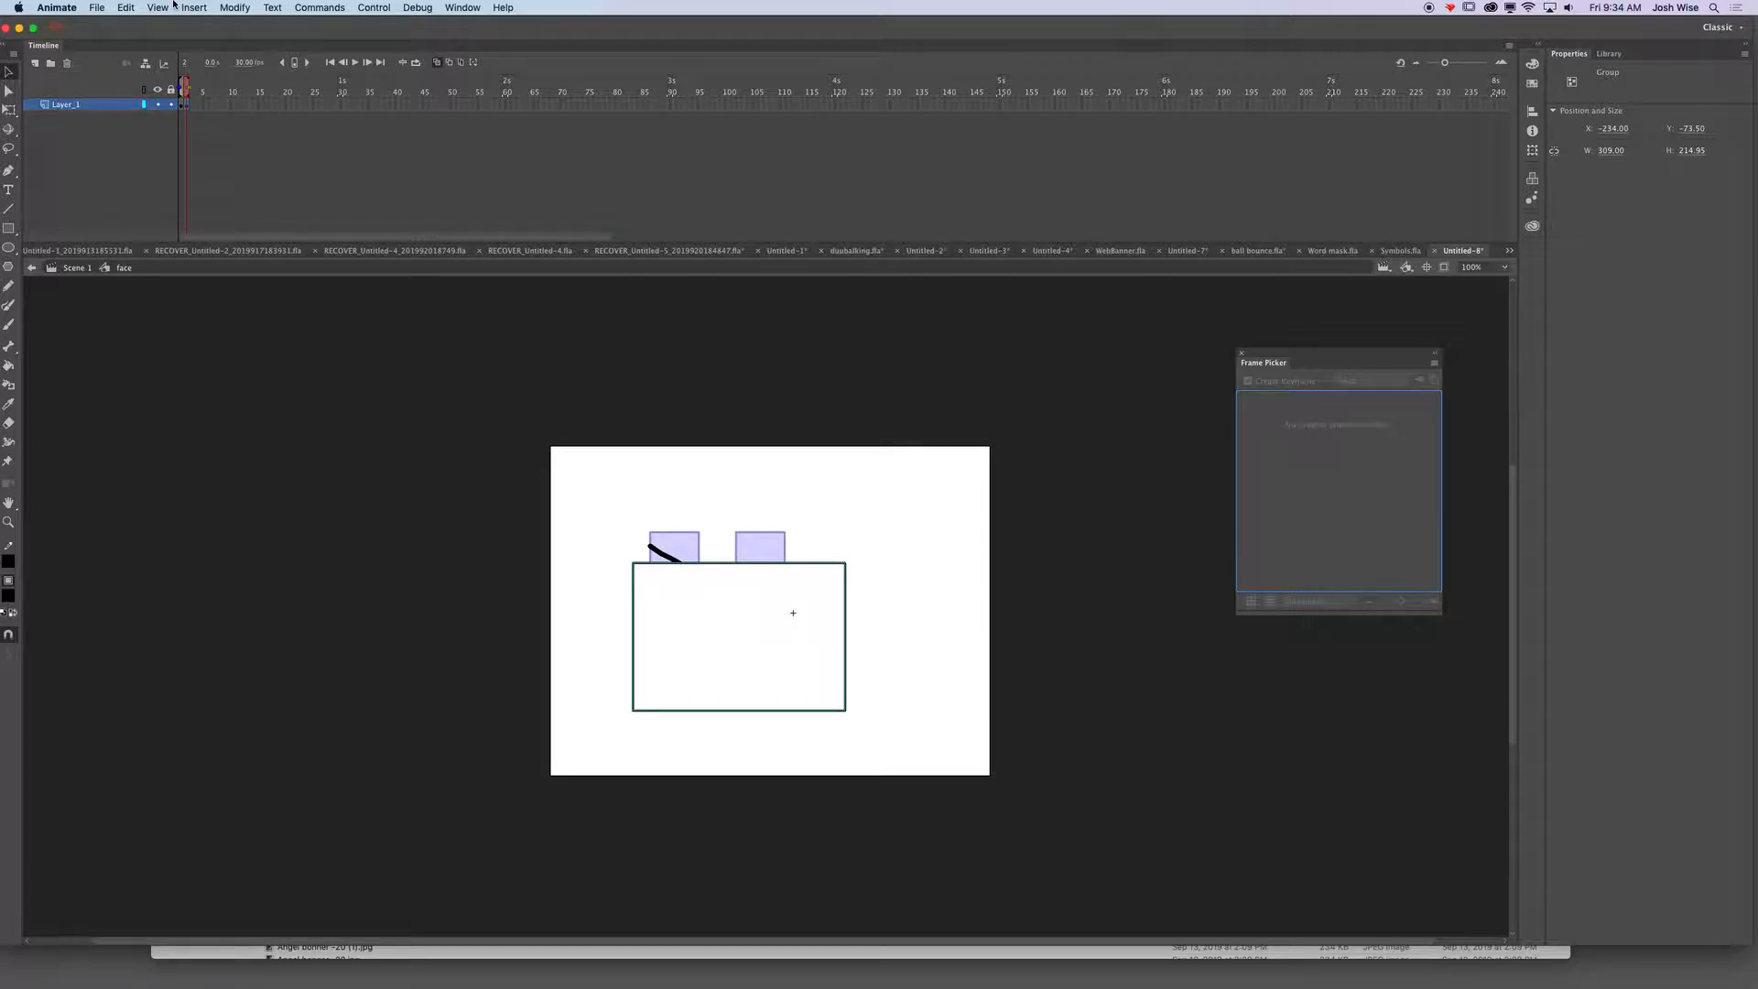
left_click(235, 8)
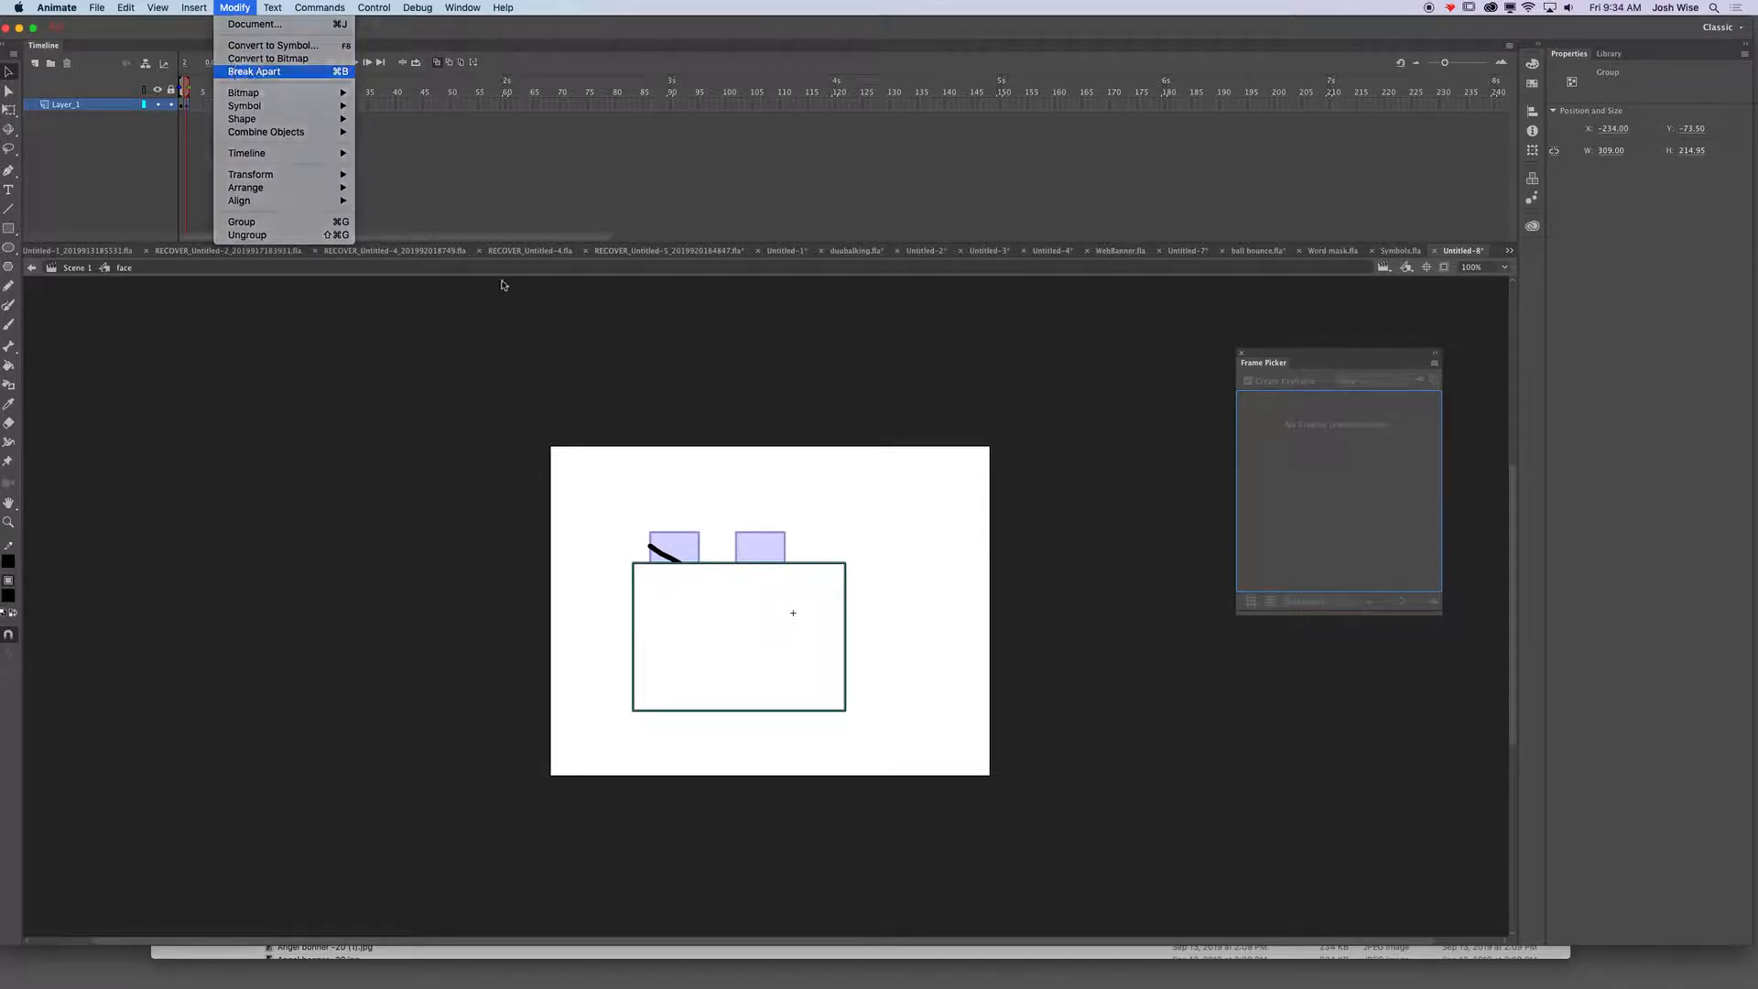
key("super+b")
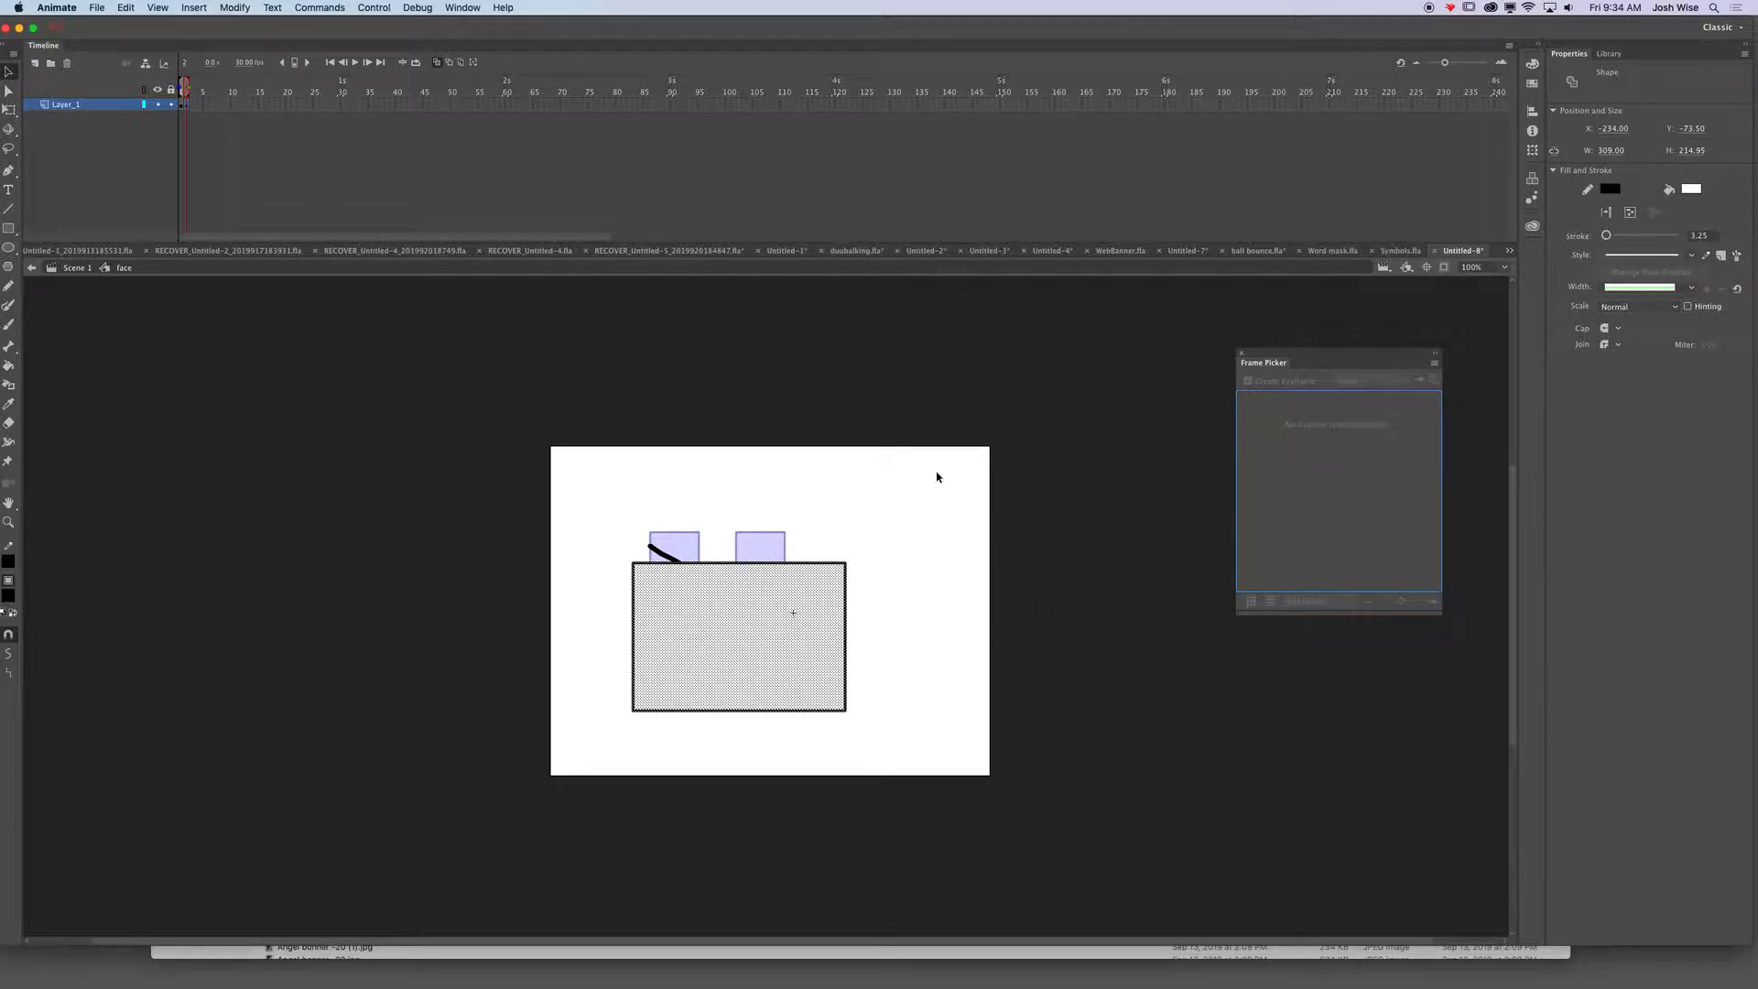
left_click(235, 7)
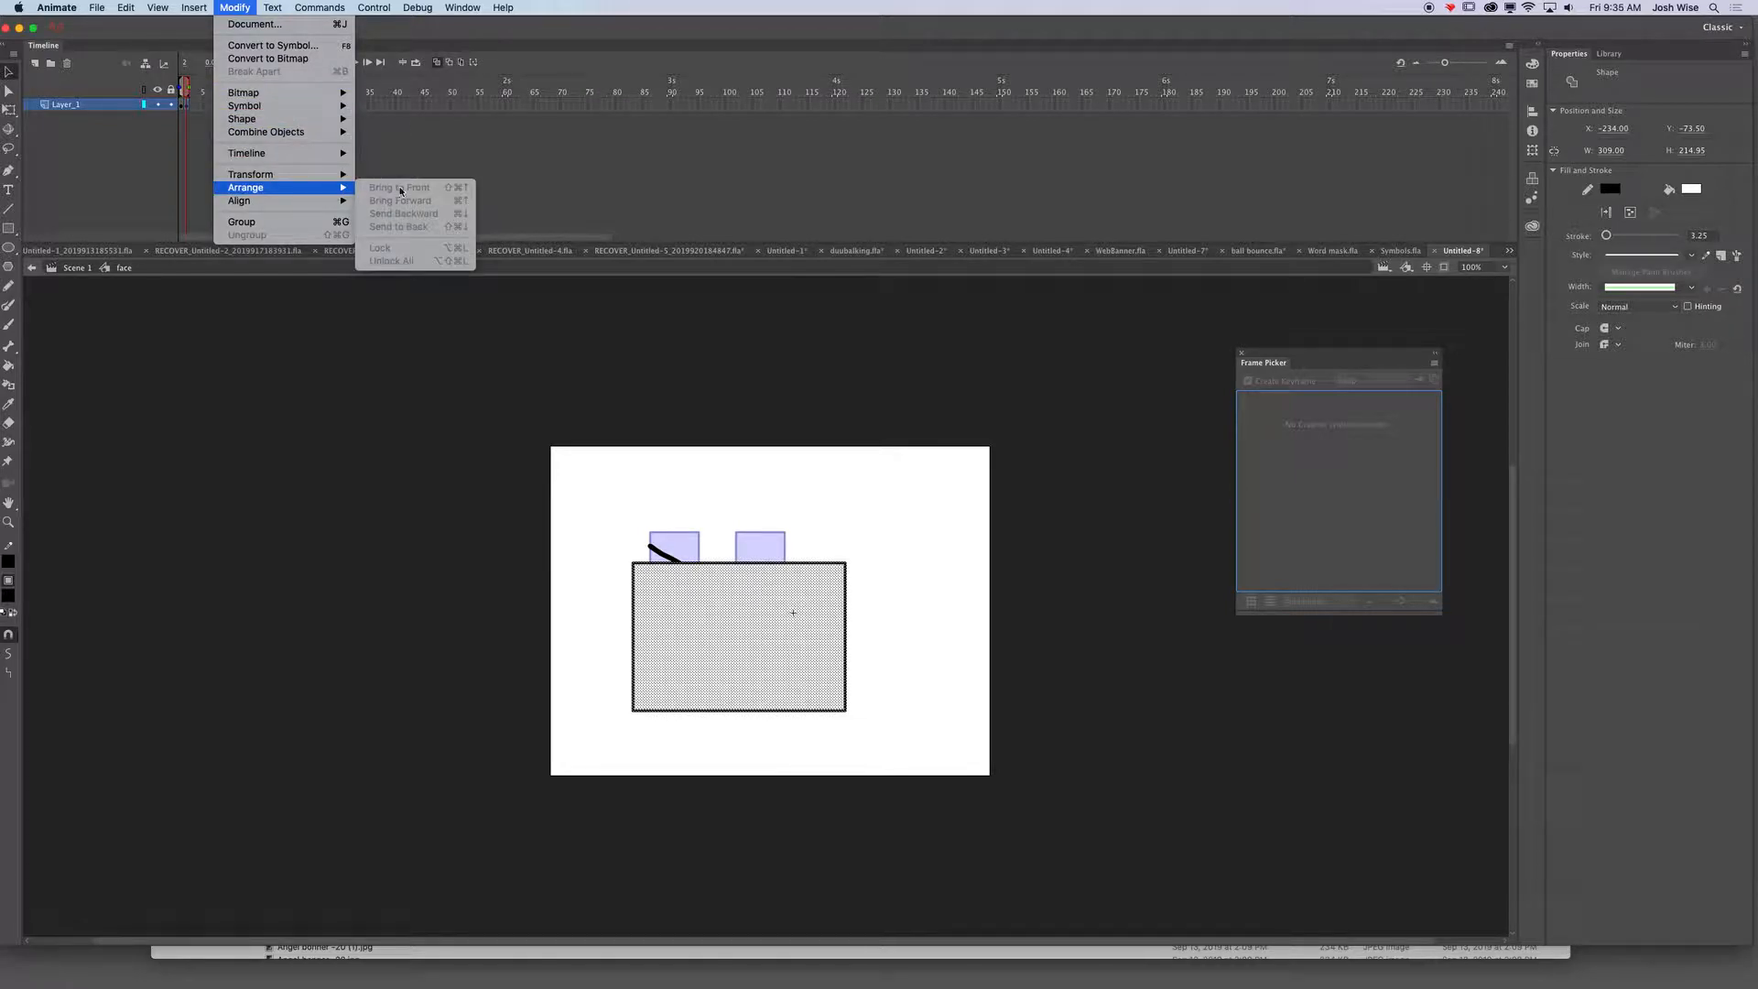
mouse_move(281, 205)
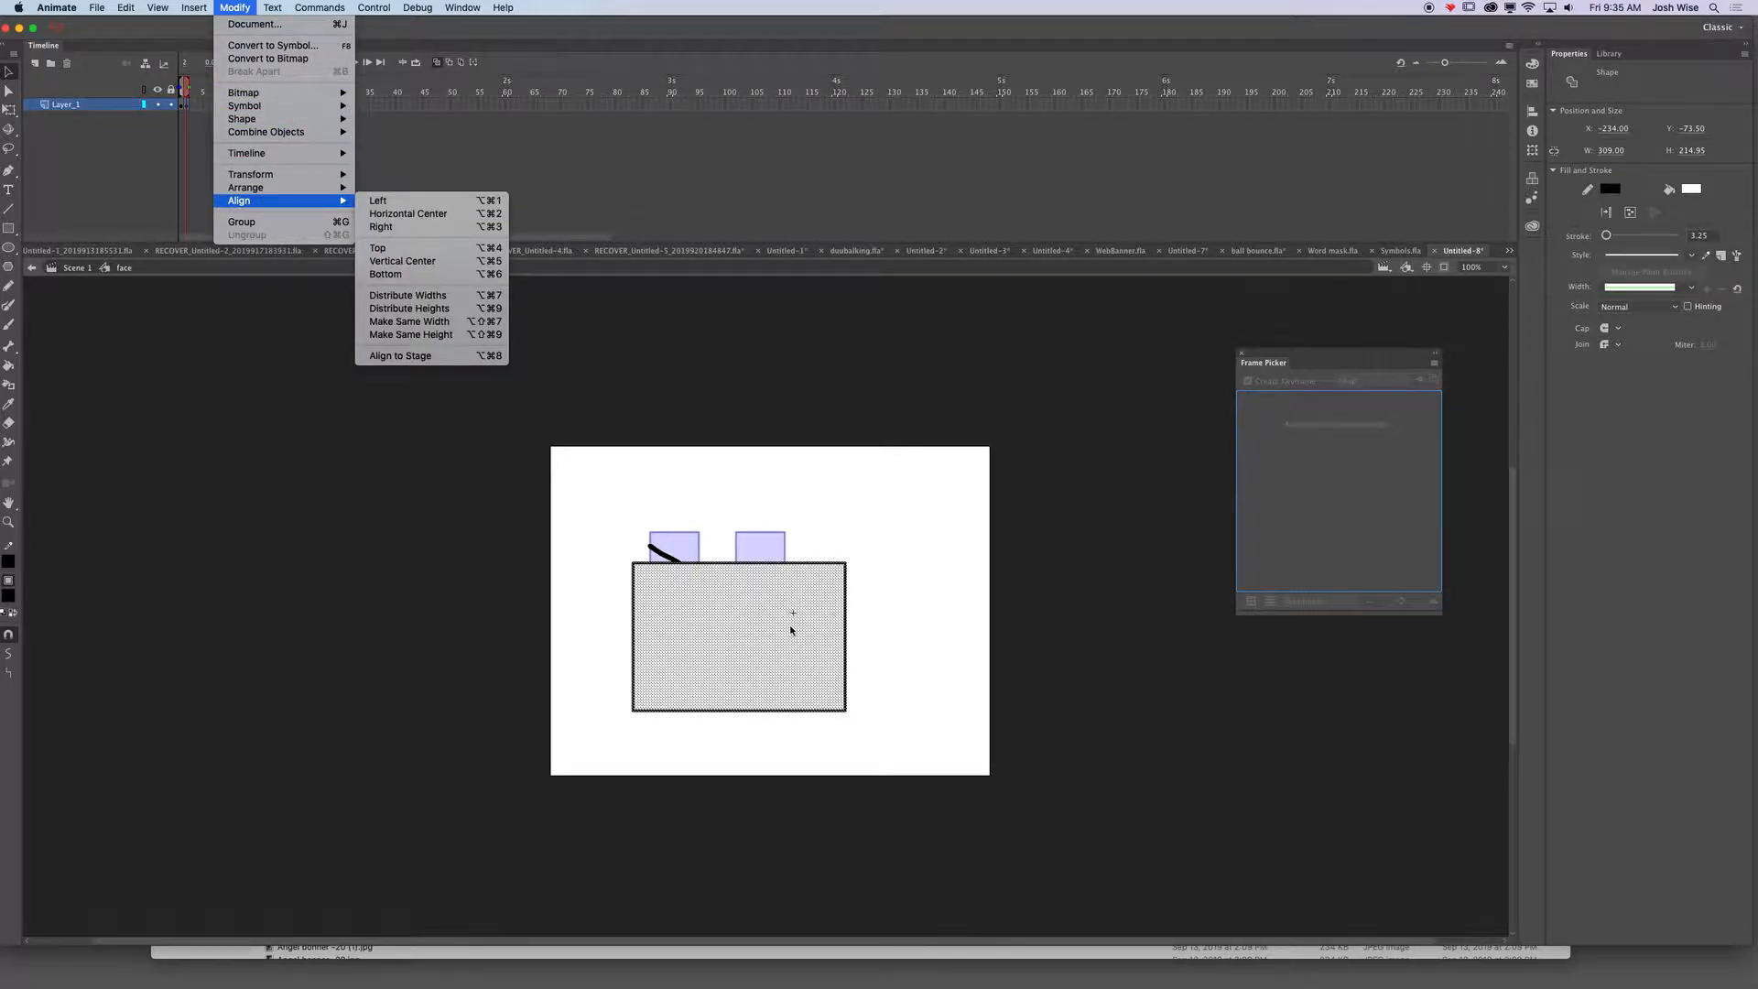
key("super+g")
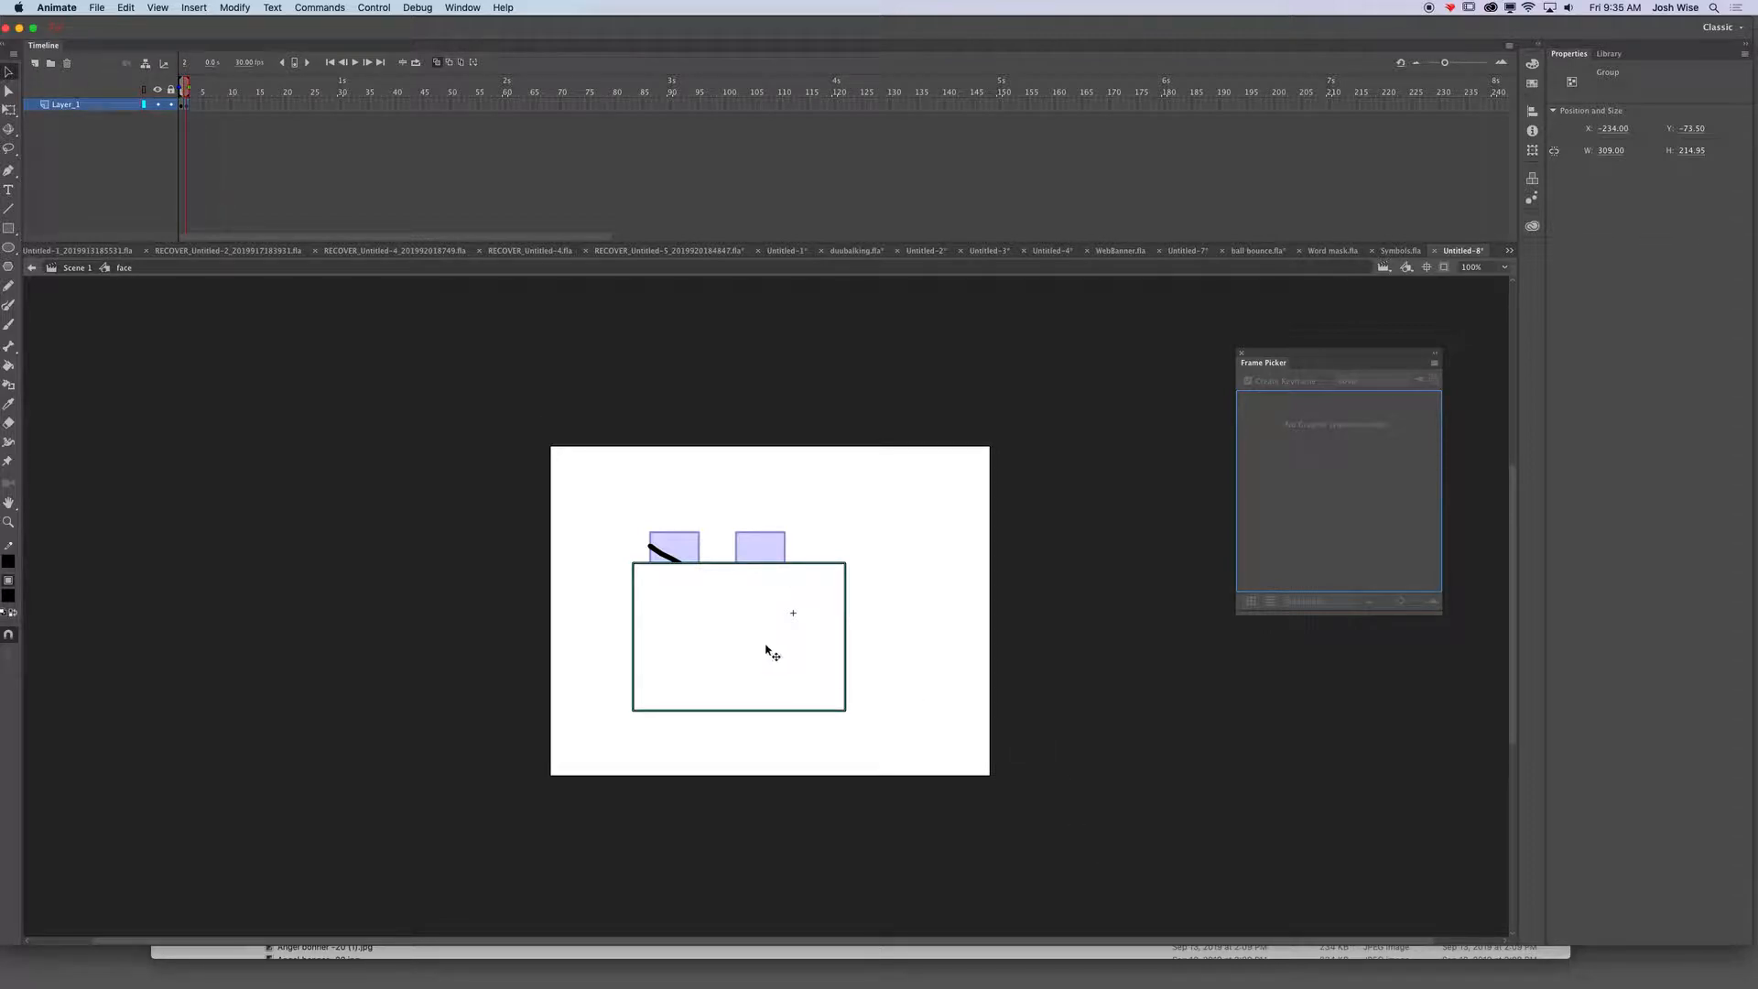
- Try to change the stacking order of frame 2's closed eye and head, and undo moving them across the stage
left_click(183, 105)
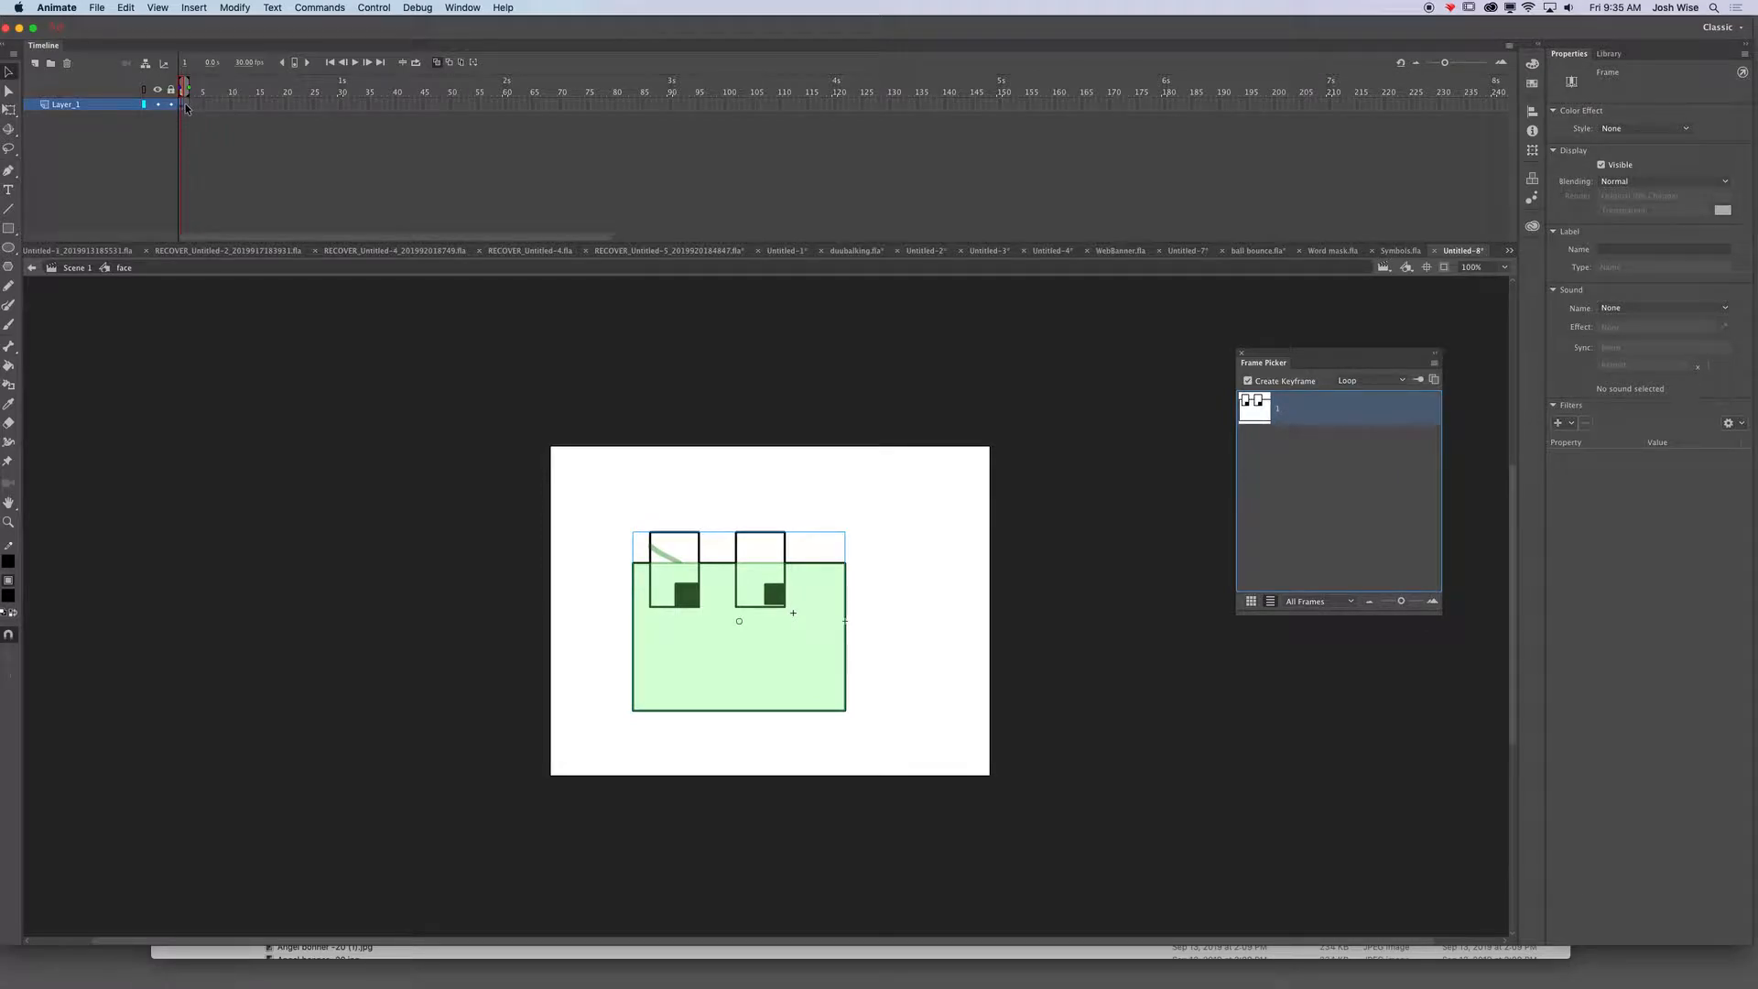
left_click(186, 106)
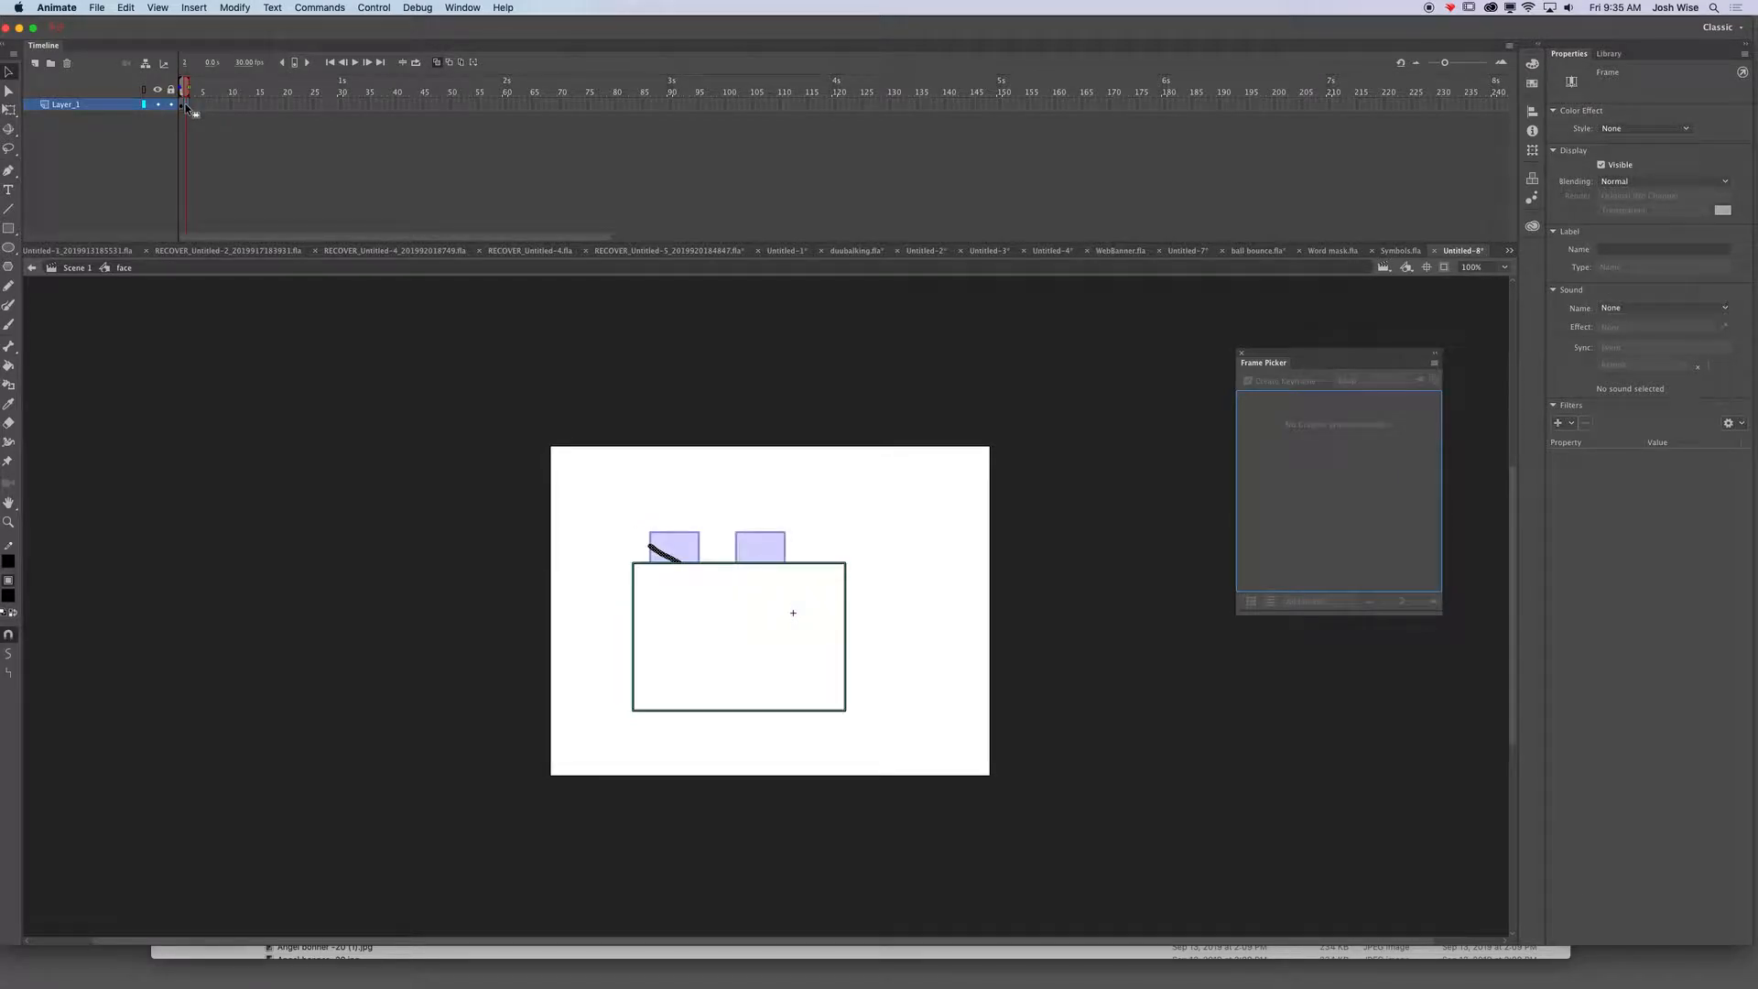
left_click(673, 562)
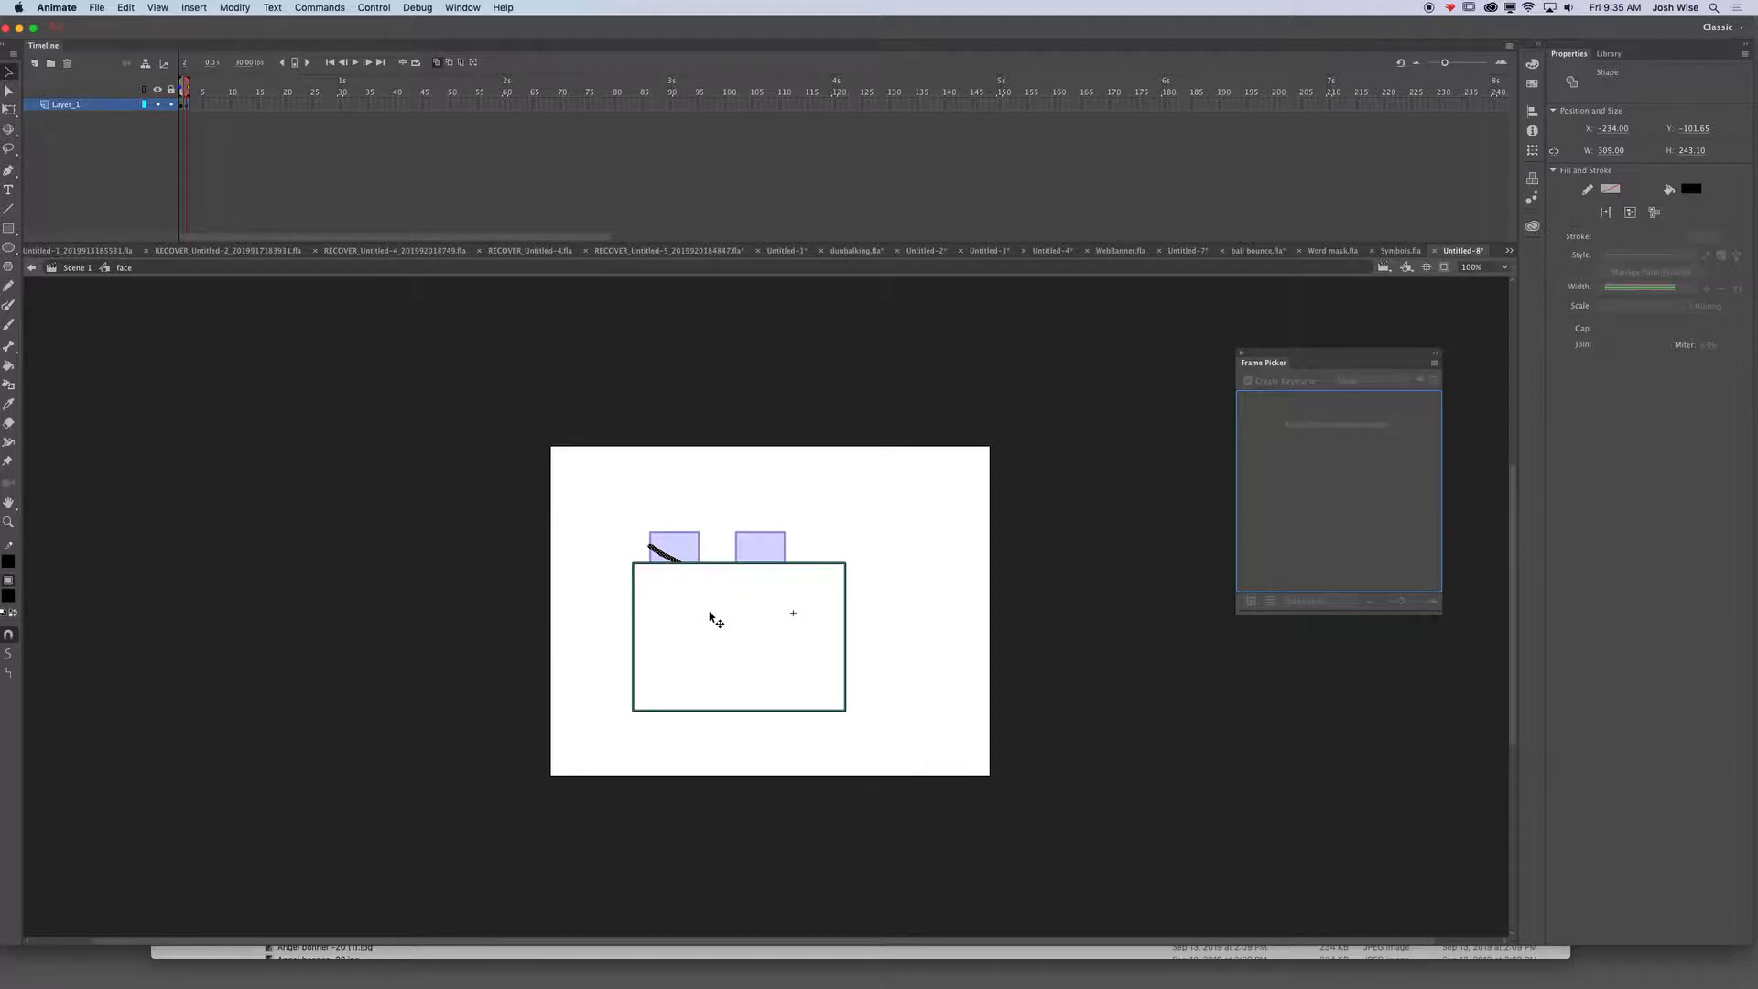
left_click(249, 7)
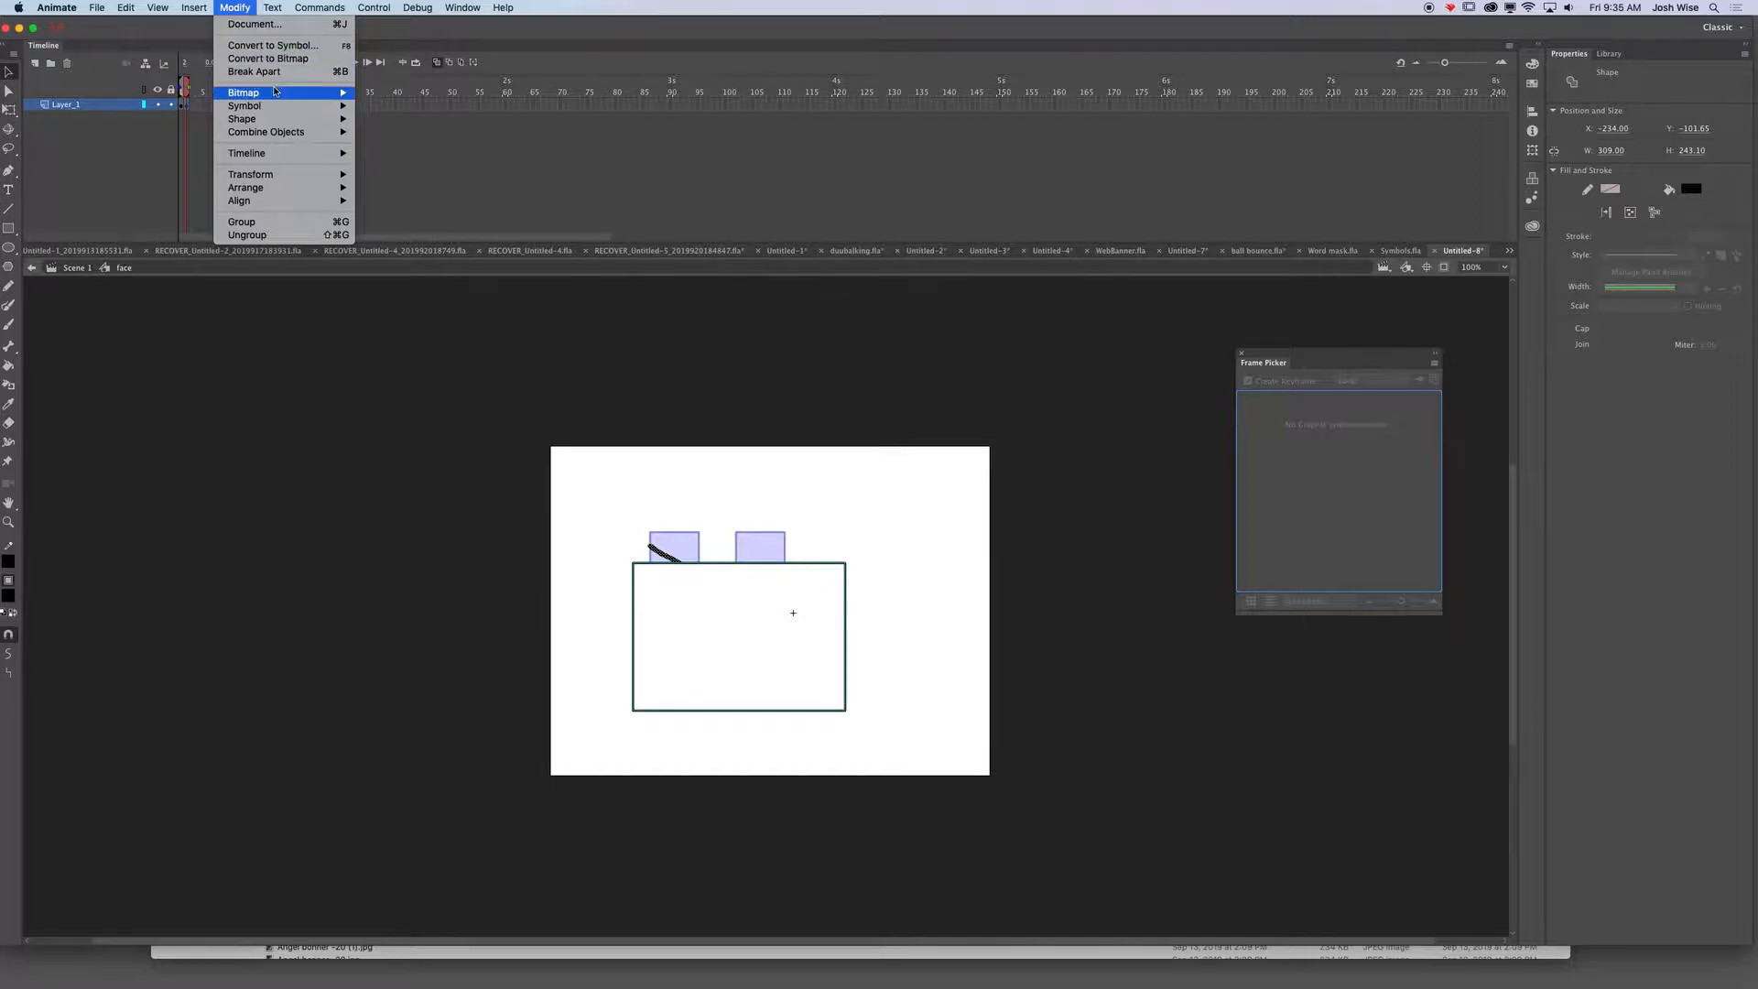
mouse_move(339, 193)
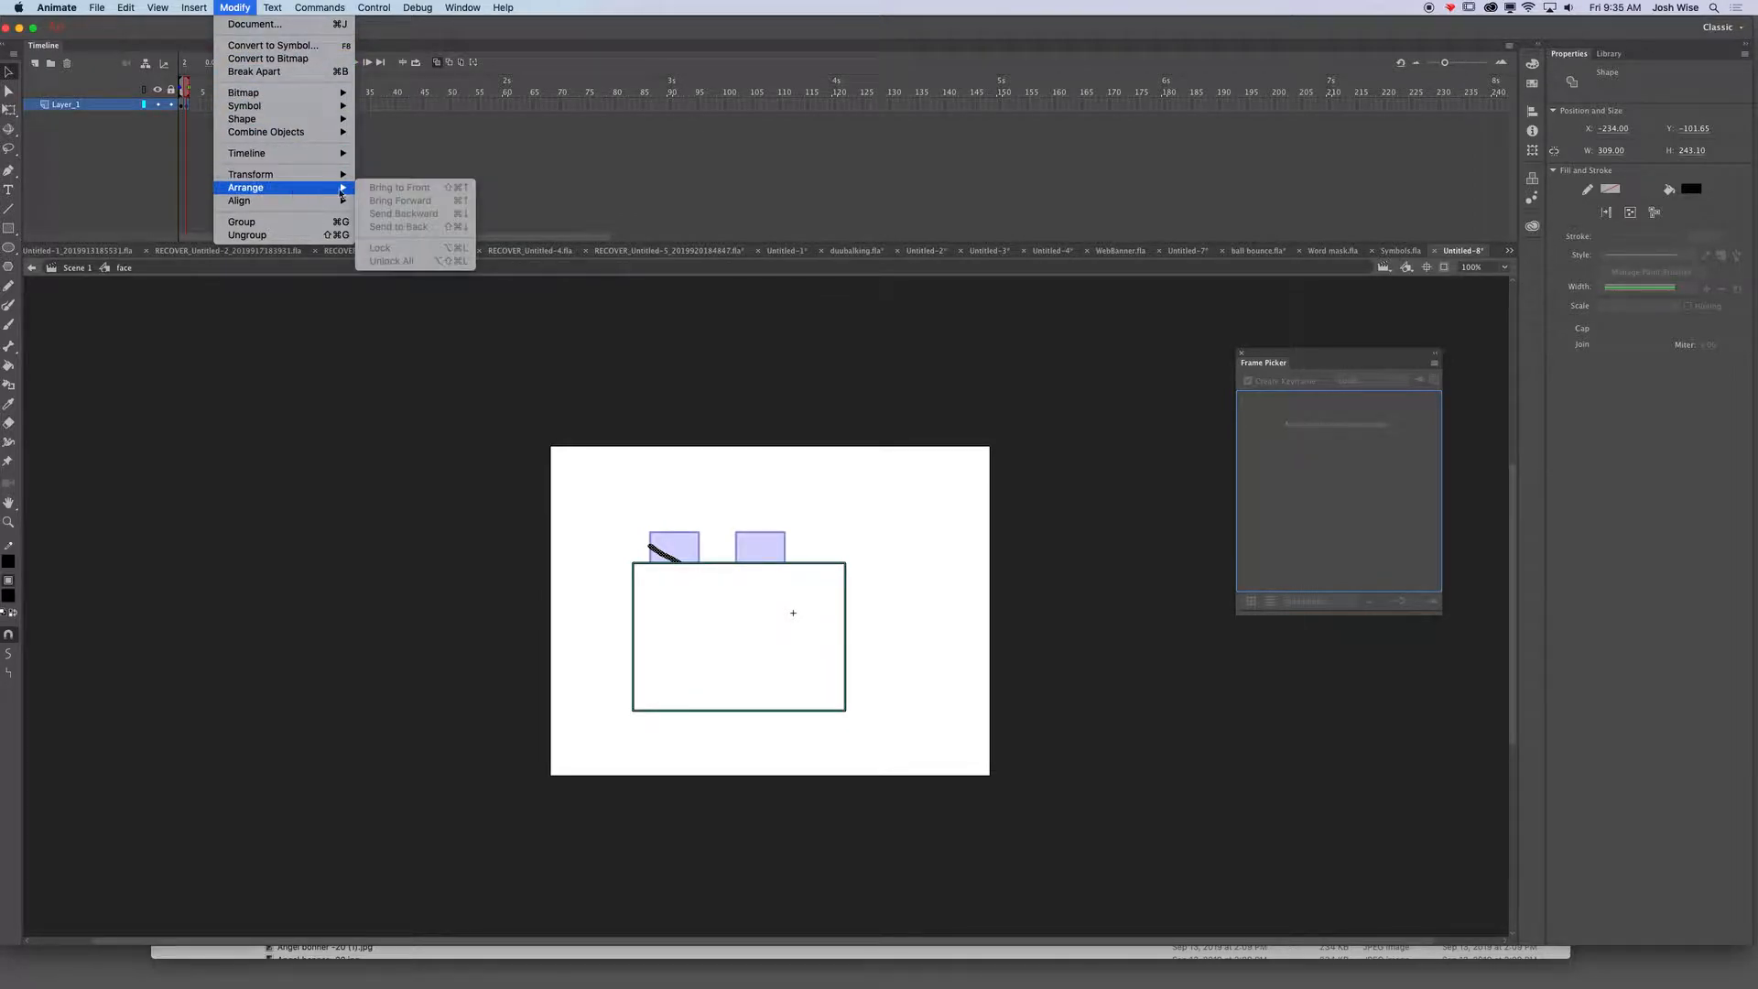
key("Escape")
left_click_drag(707, 645, 879, 710)
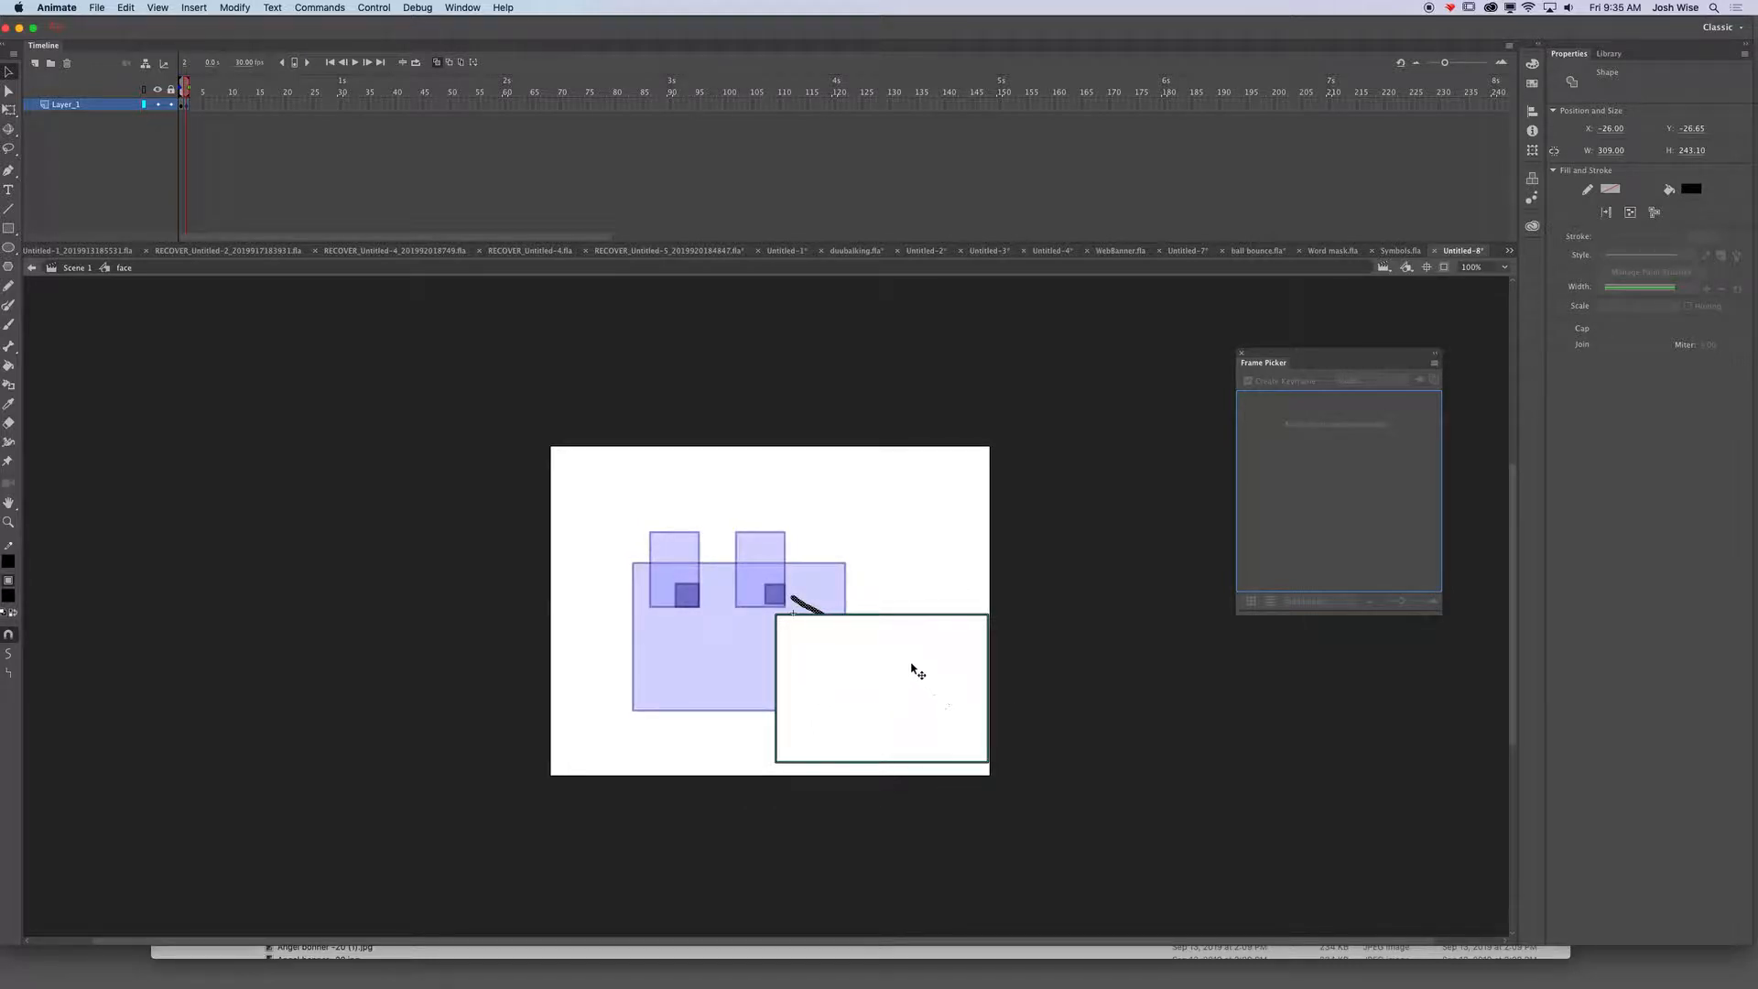
key("super+z")
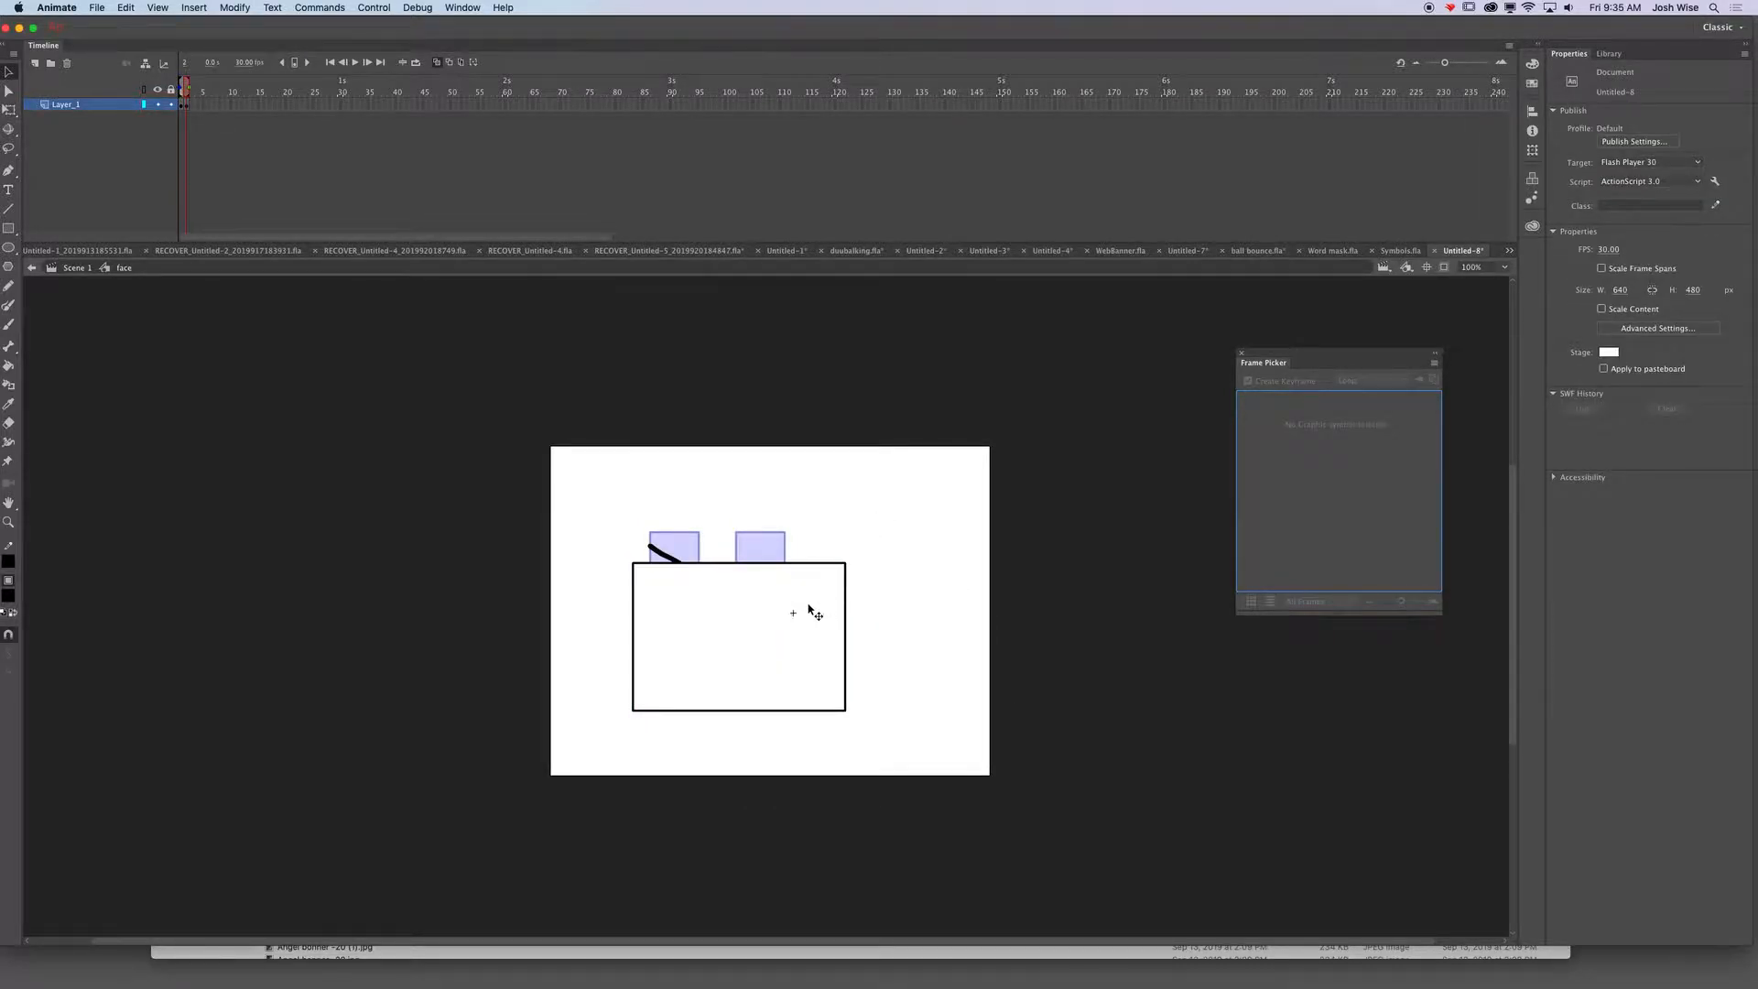
- Delete the painted closed eye hidden behind the head rectangle on frame 2
mouse_move(718, 640)
left_mouse_down()
mouse_move(950, 711)
mouse_move(931, 641)
mouse_move(851, 616)
mouse_move(719, 625)
left_mouse_up()
left_click(674, 560)
key("Escape")
- Turn on object drawing mode for the Brush tool and paint black three-stroke squinting eyes over both onion-skinned eyes
left_click(8, 324)
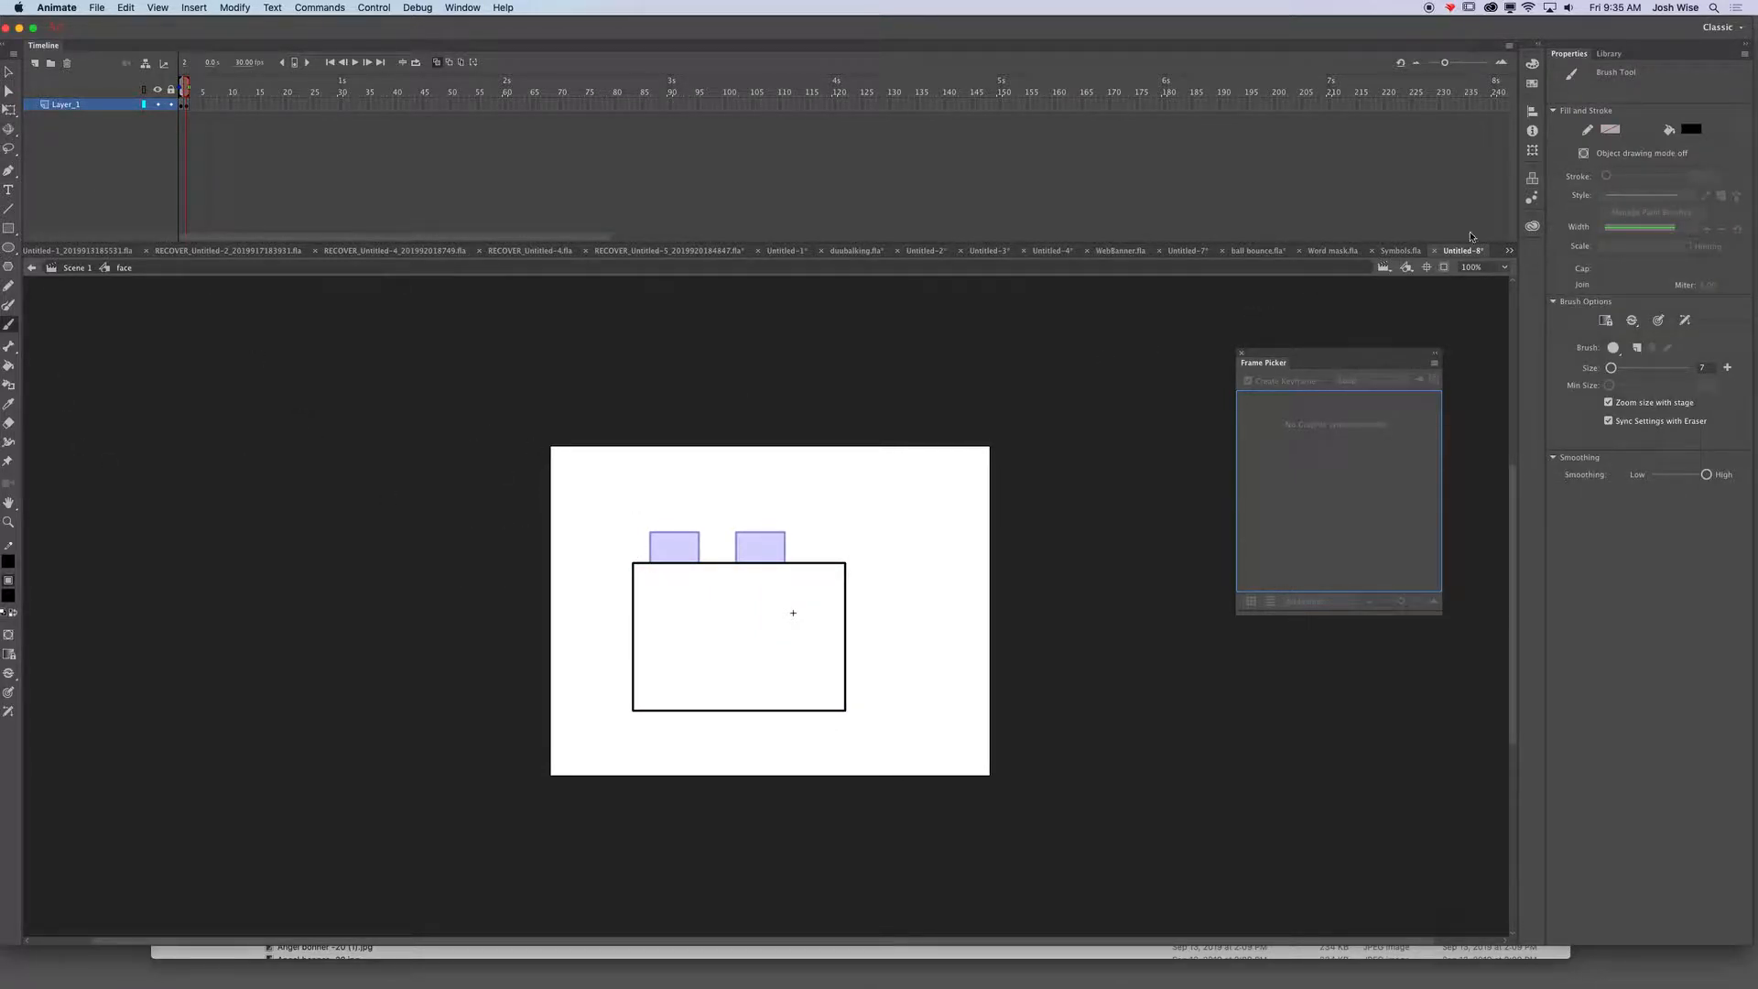
left_click(1584, 153)
mouse_move(701, 572)
left_mouse_down()
mouse_move(652, 535)
mouse_move(697, 571)
mouse_move(651, 577)
mouse_move(688, 585)
mouse_move(672, 604)
mouse_move(782, 535)
mouse_move(743, 572)
mouse_move(782, 577)
mouse_move(737, 571)
mouse_move(776, 611)
left_mouse_up()
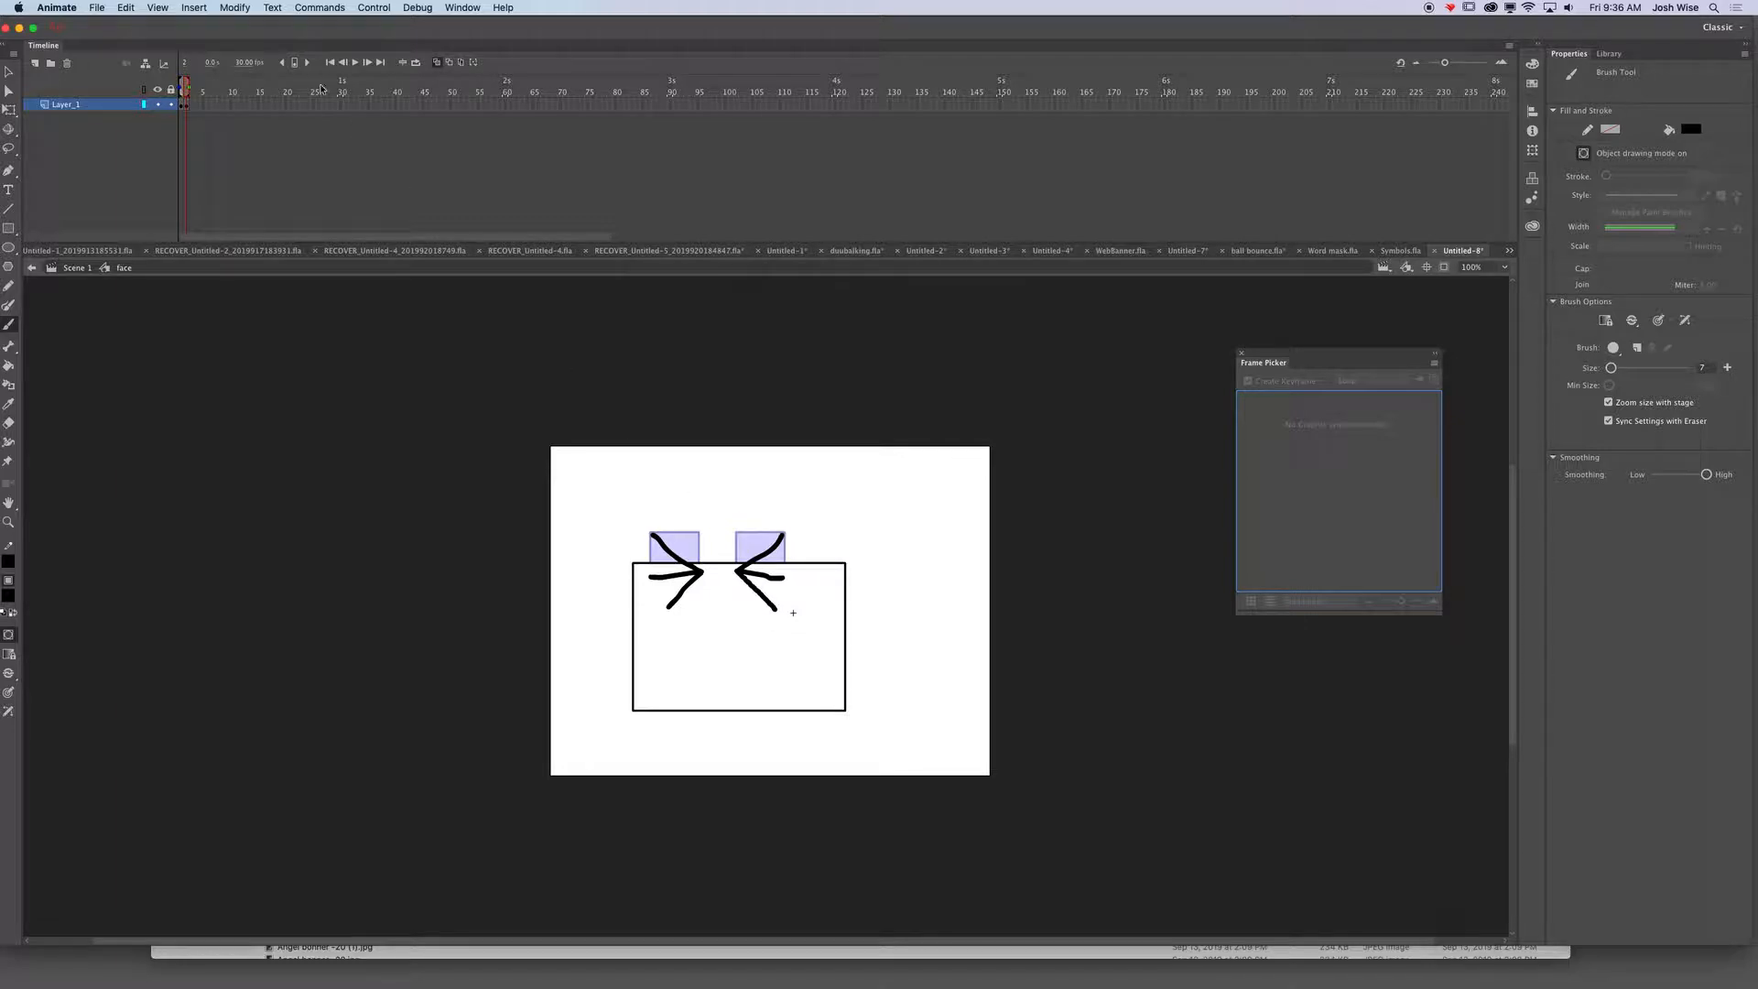
- Convert all the artwork on frame 2 to a Graphic symbol named "squint"
left_click(187, 105)
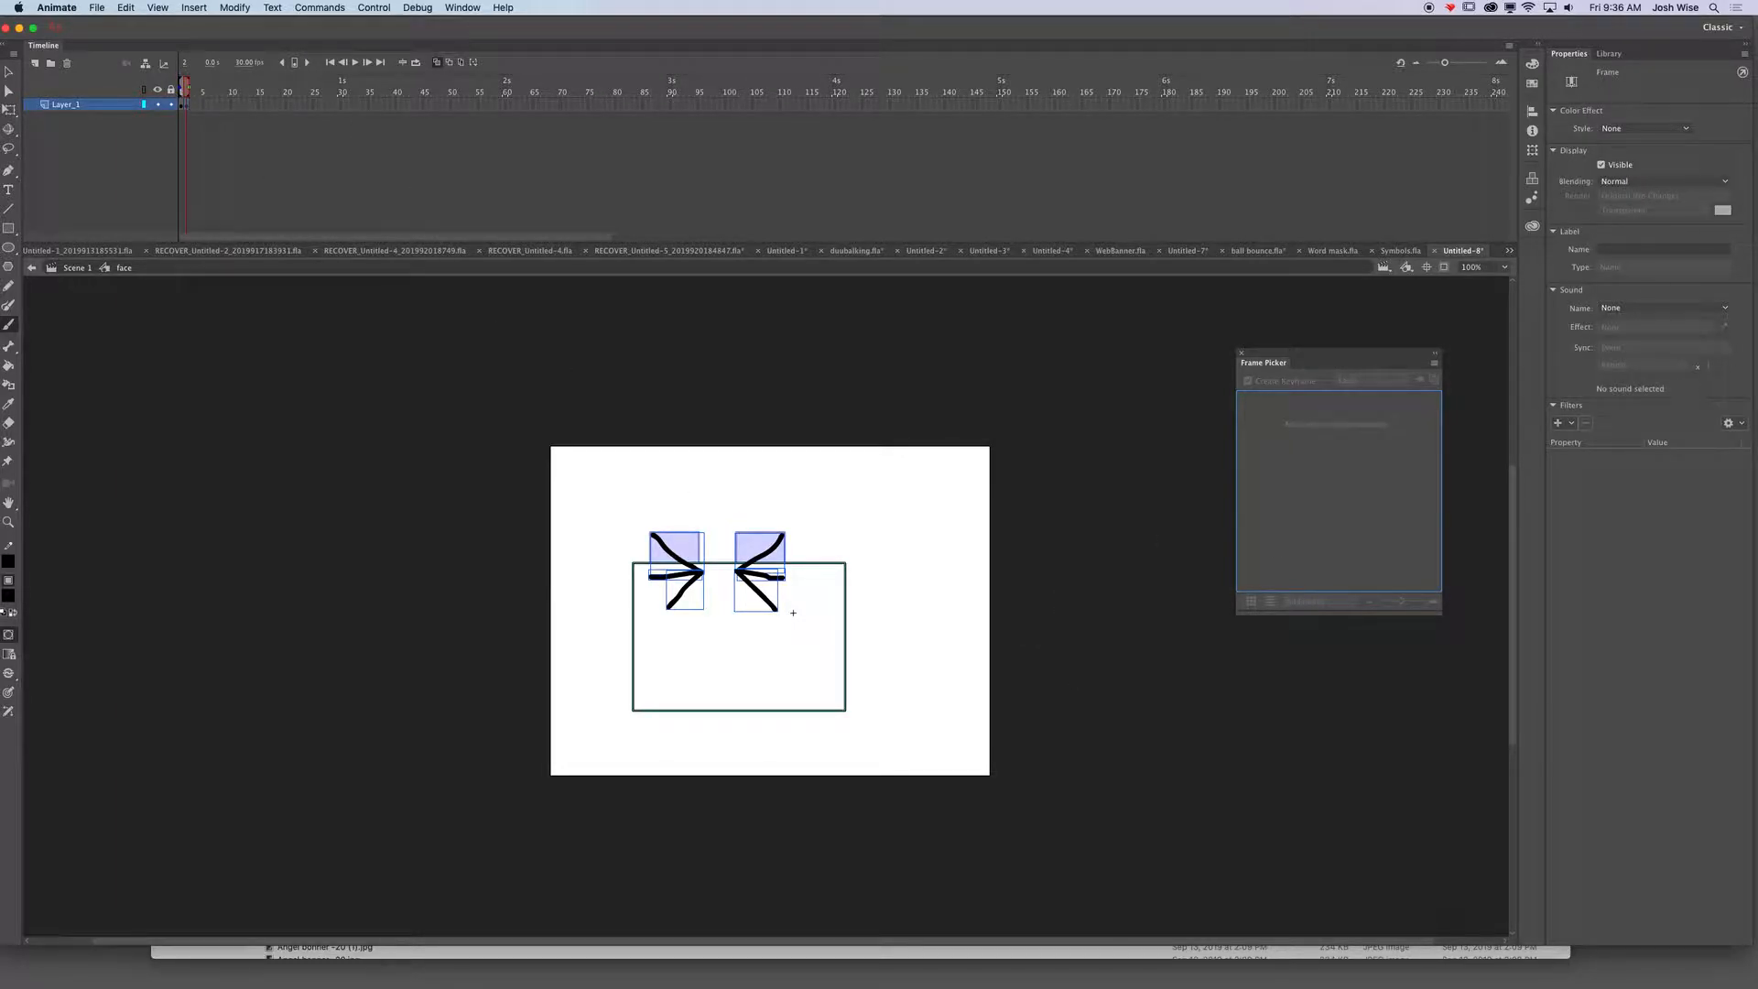
left_click(235, 8)
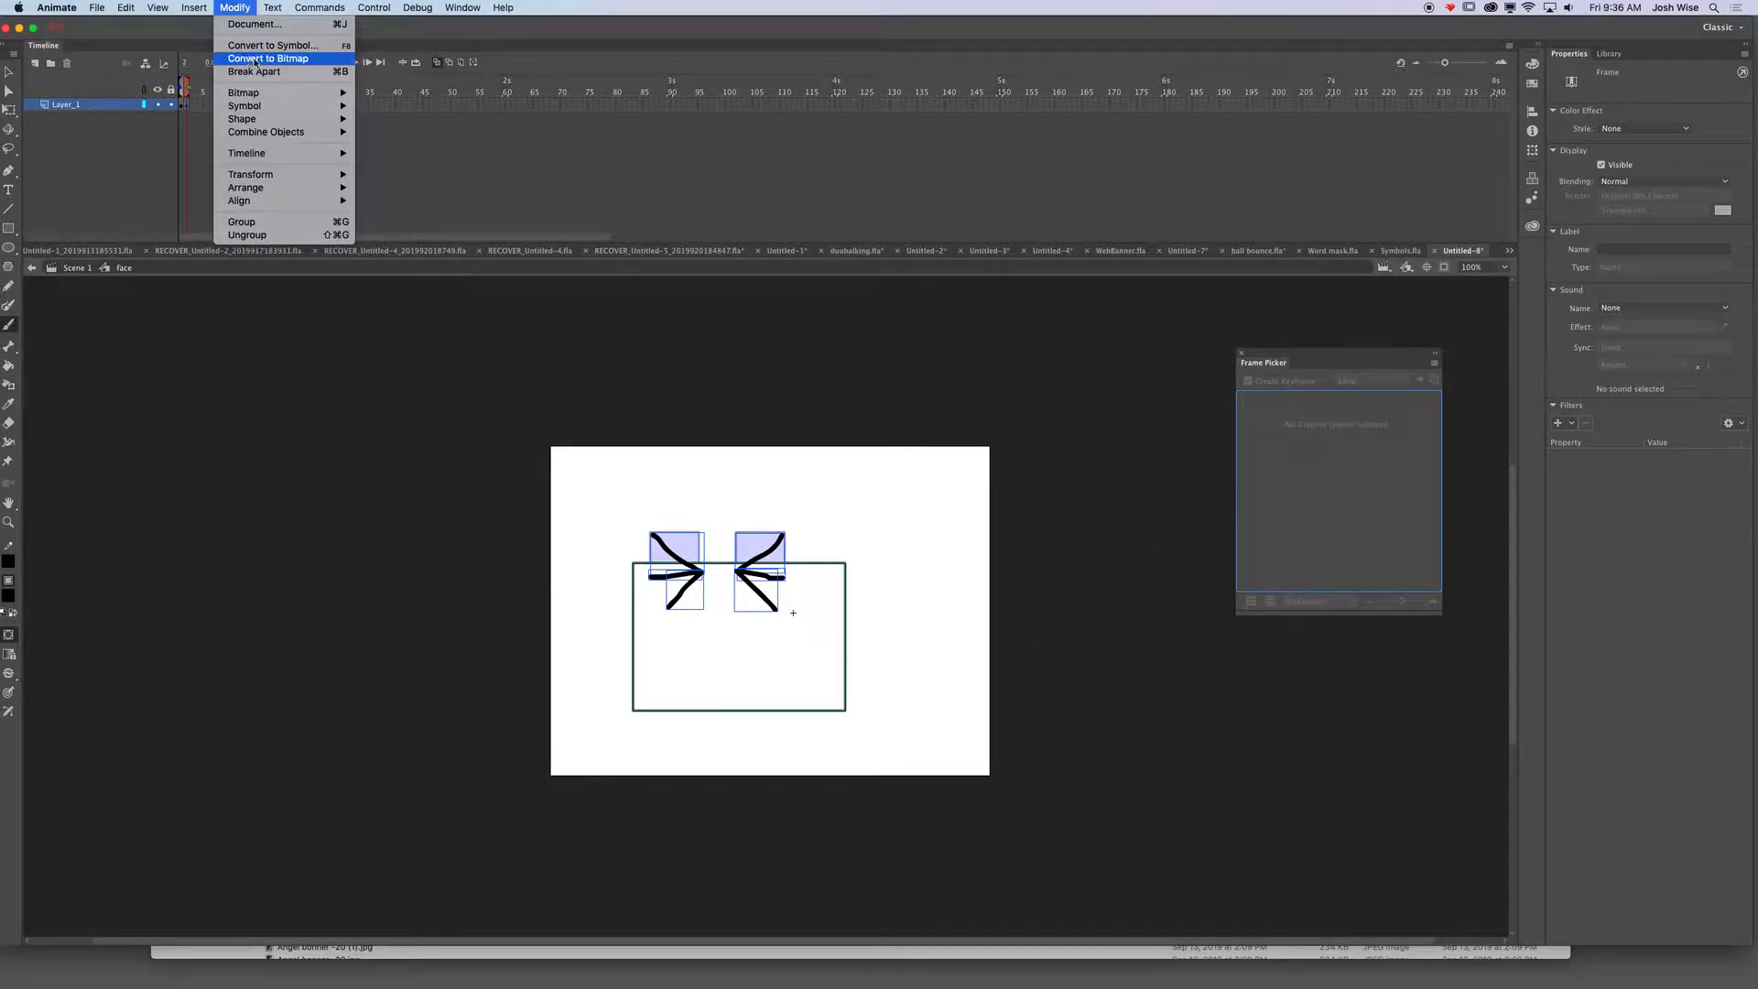
left_click(258, 46)
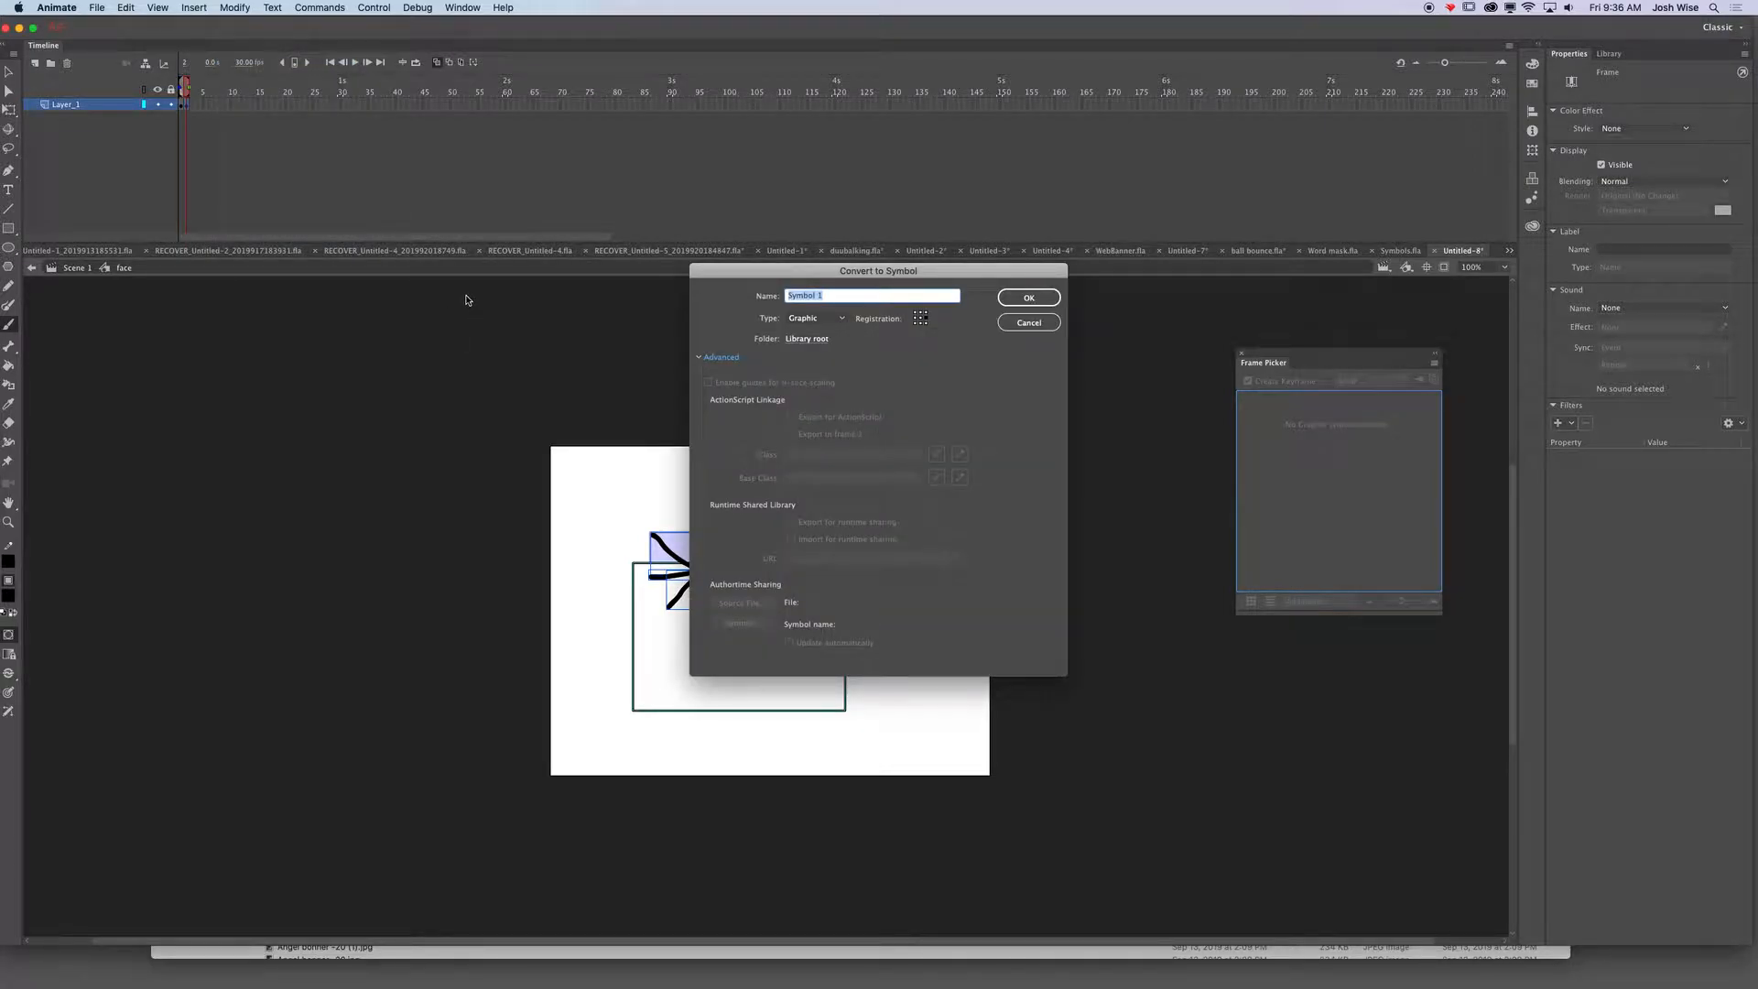
type("s")
left_click(1053, 299)
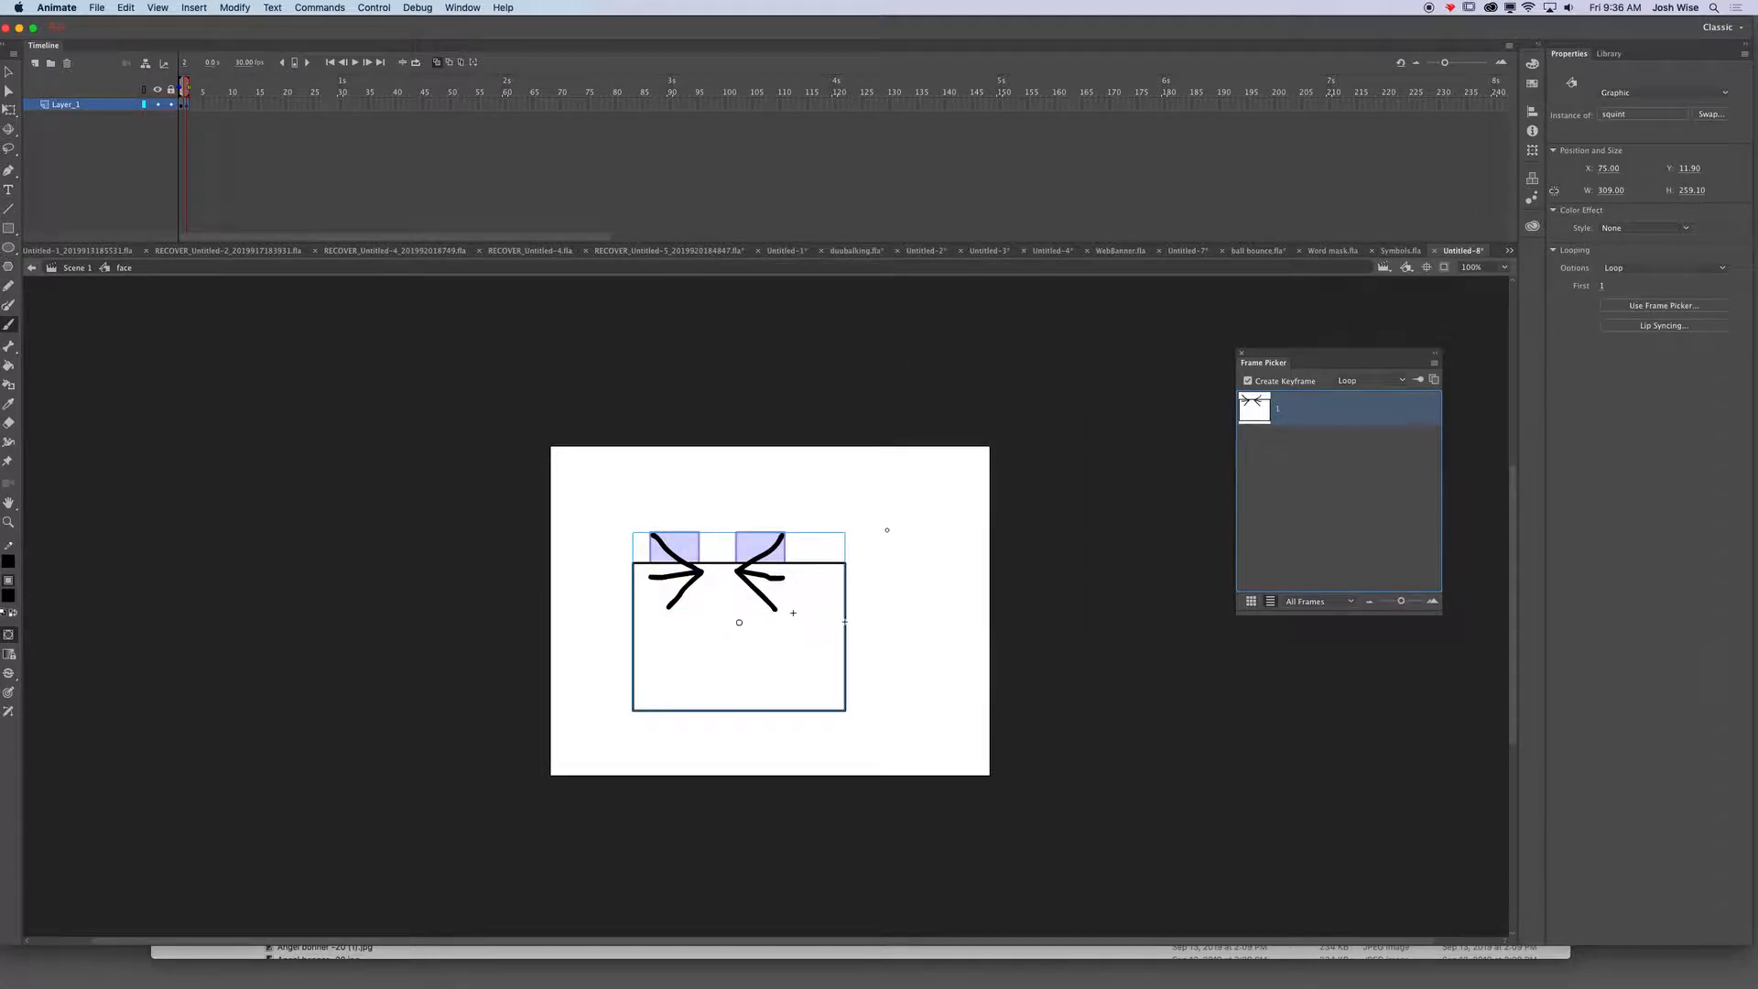
- Insert a keyframe on frame 3 of Layer_1
left_click(193, 108)
right_click(193, 108)
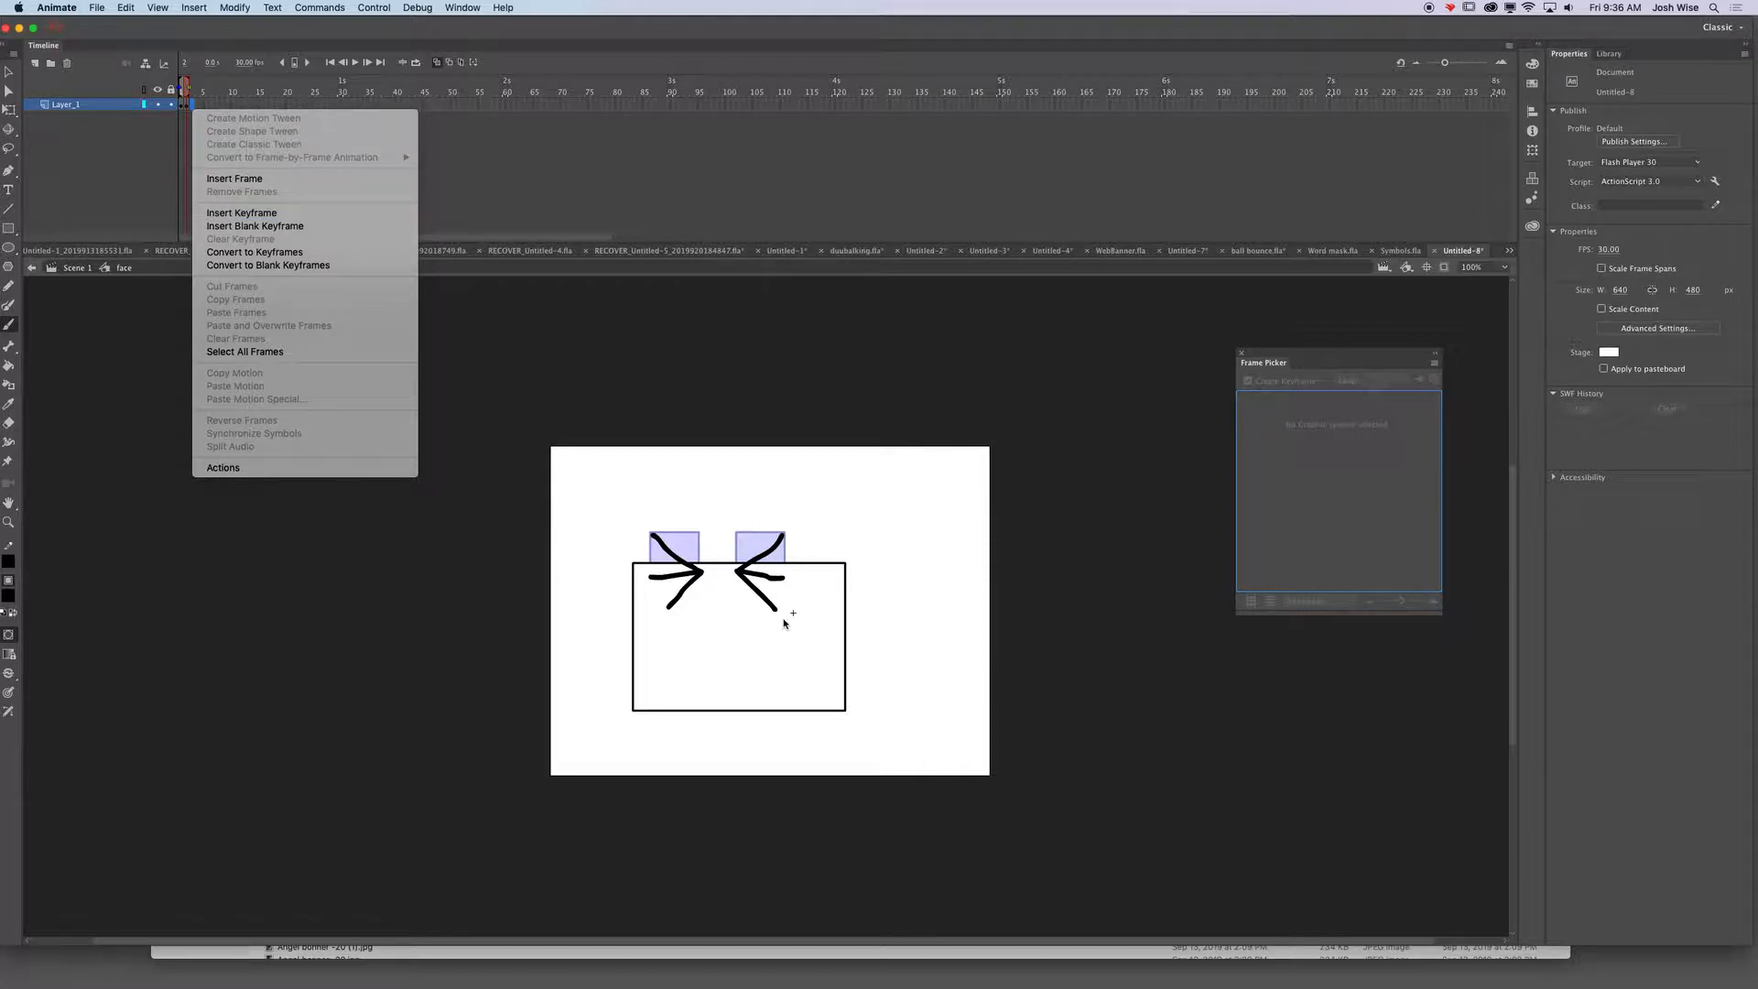
left_click(243, 213)
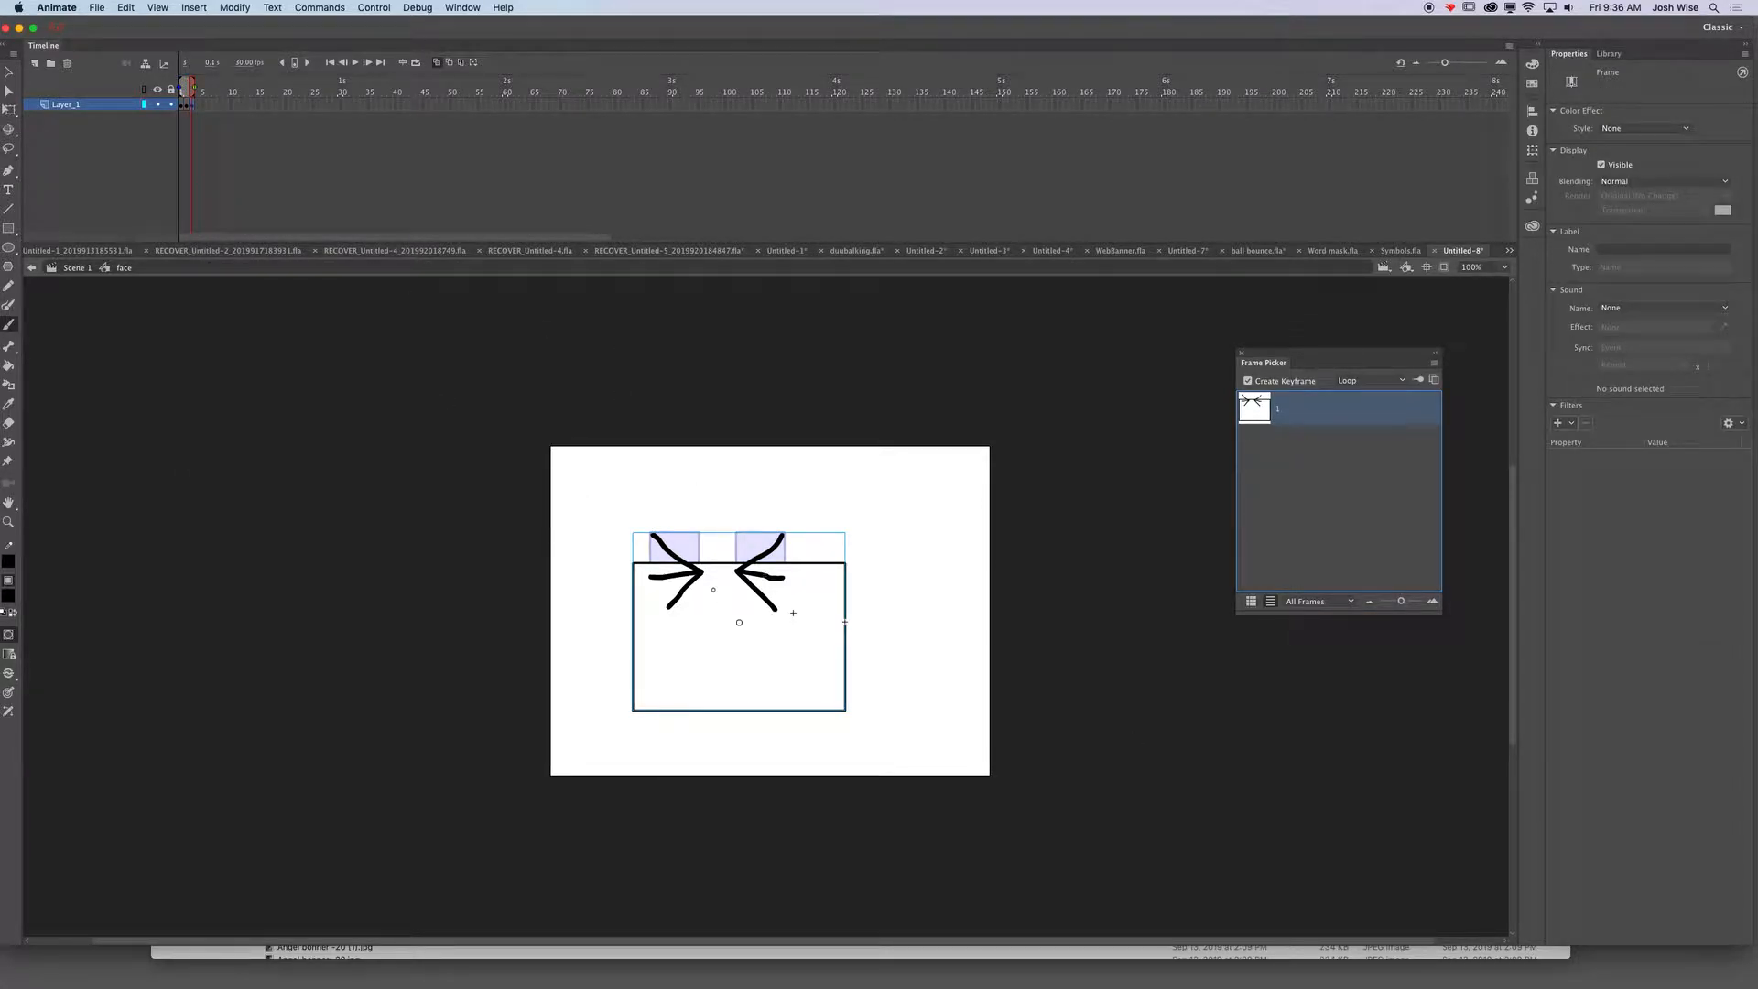
- Break apart the squint instance on frame 3 and delete all its eye strokes, keeping only the head rectangle
left_click(8, 71)
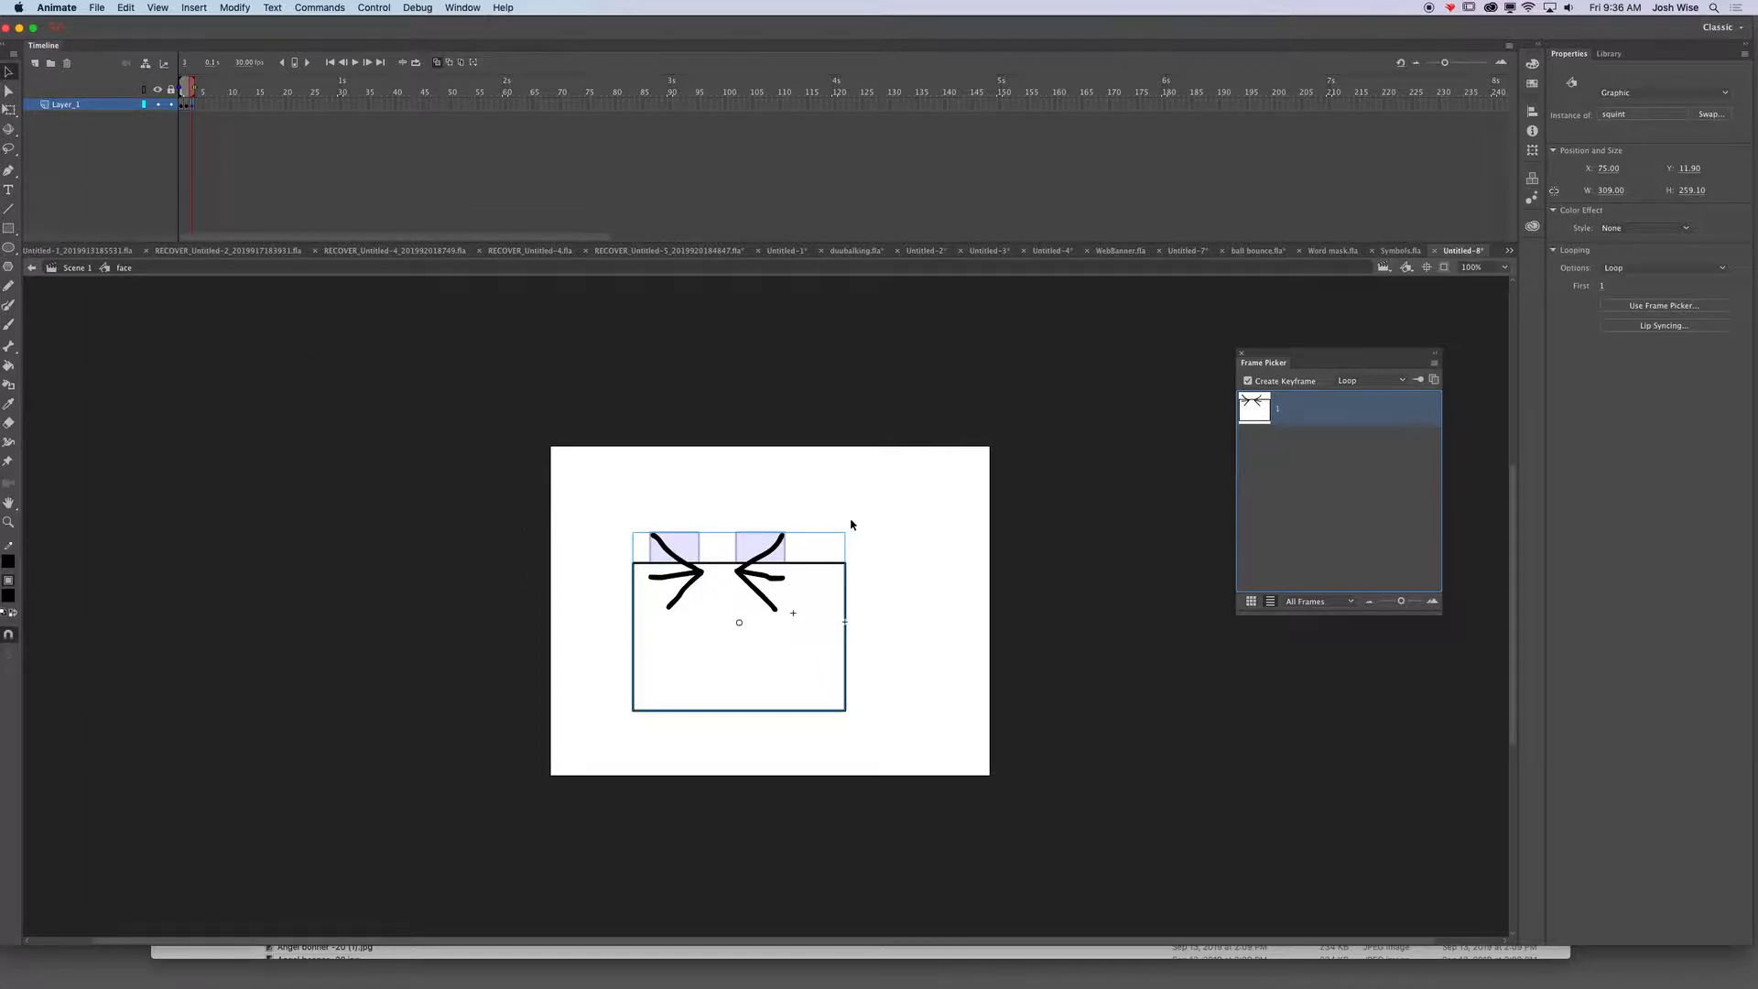
key("super+b")
left_click(678, 529)
left_click(696, 573)
key("BackSpace")
left_click(698, 575)
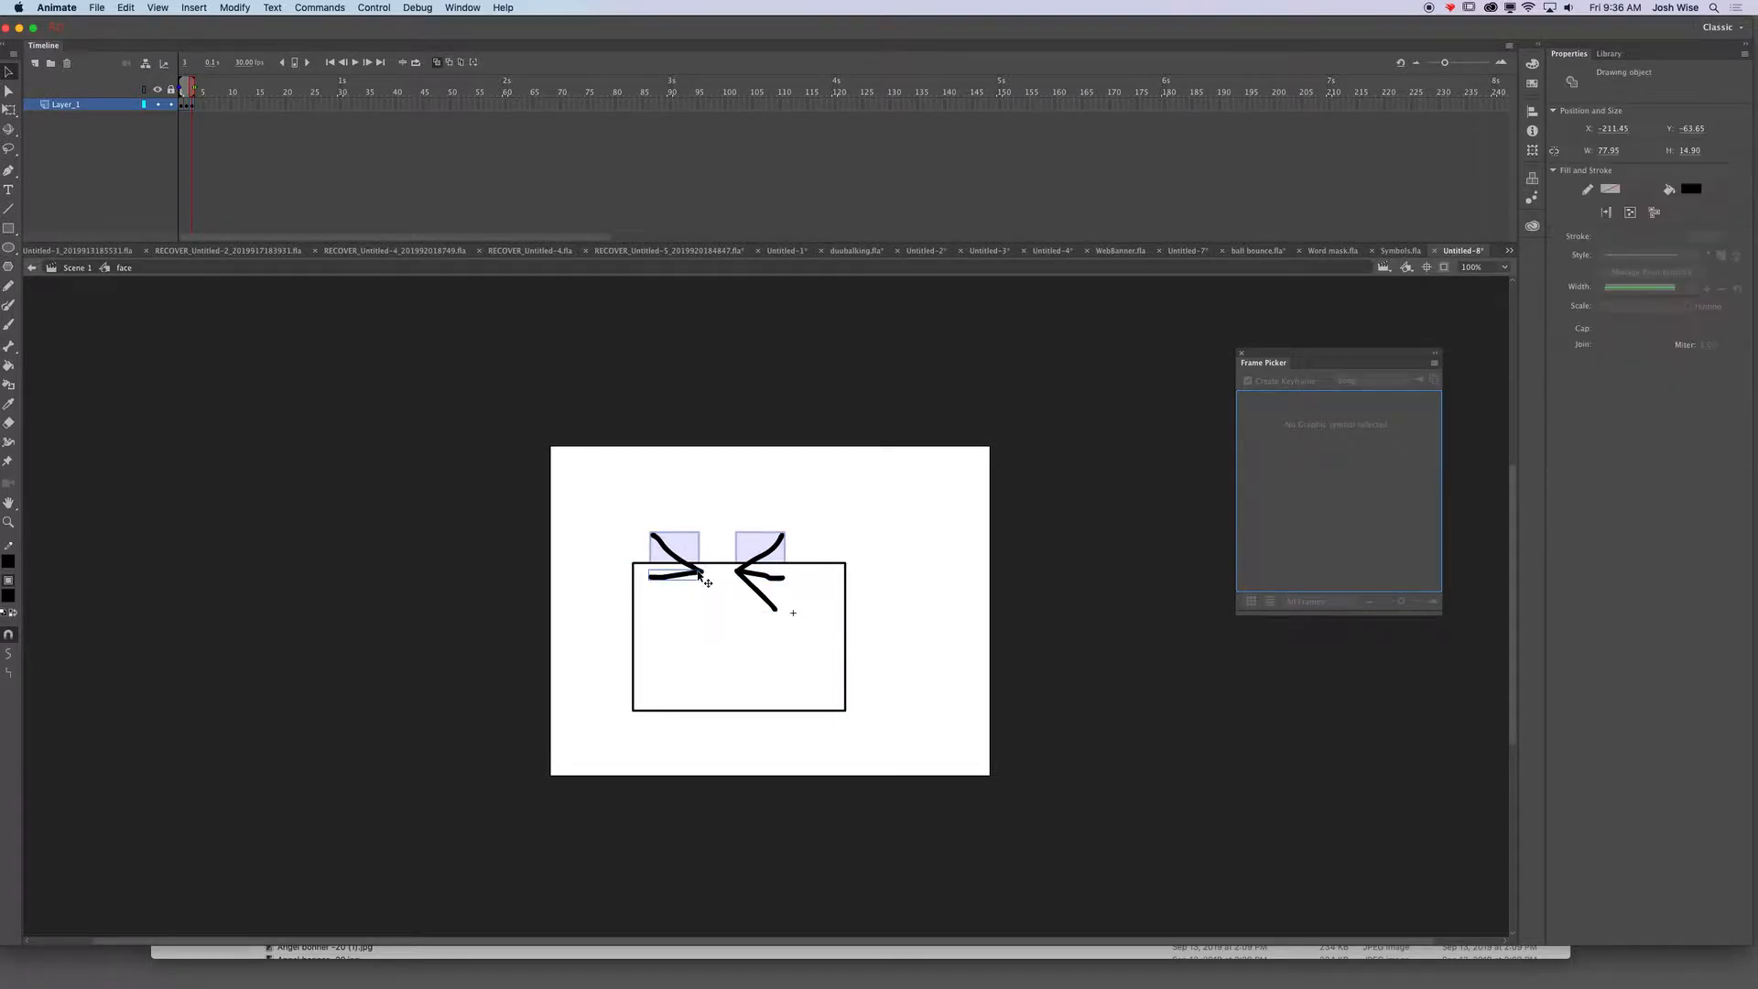
key("BackSpace")
left_click(745, 575)
key("BackSpace")
left_click(748, 587)
key("BackSpace")
left_click(738, 570)
key("BackSpace")
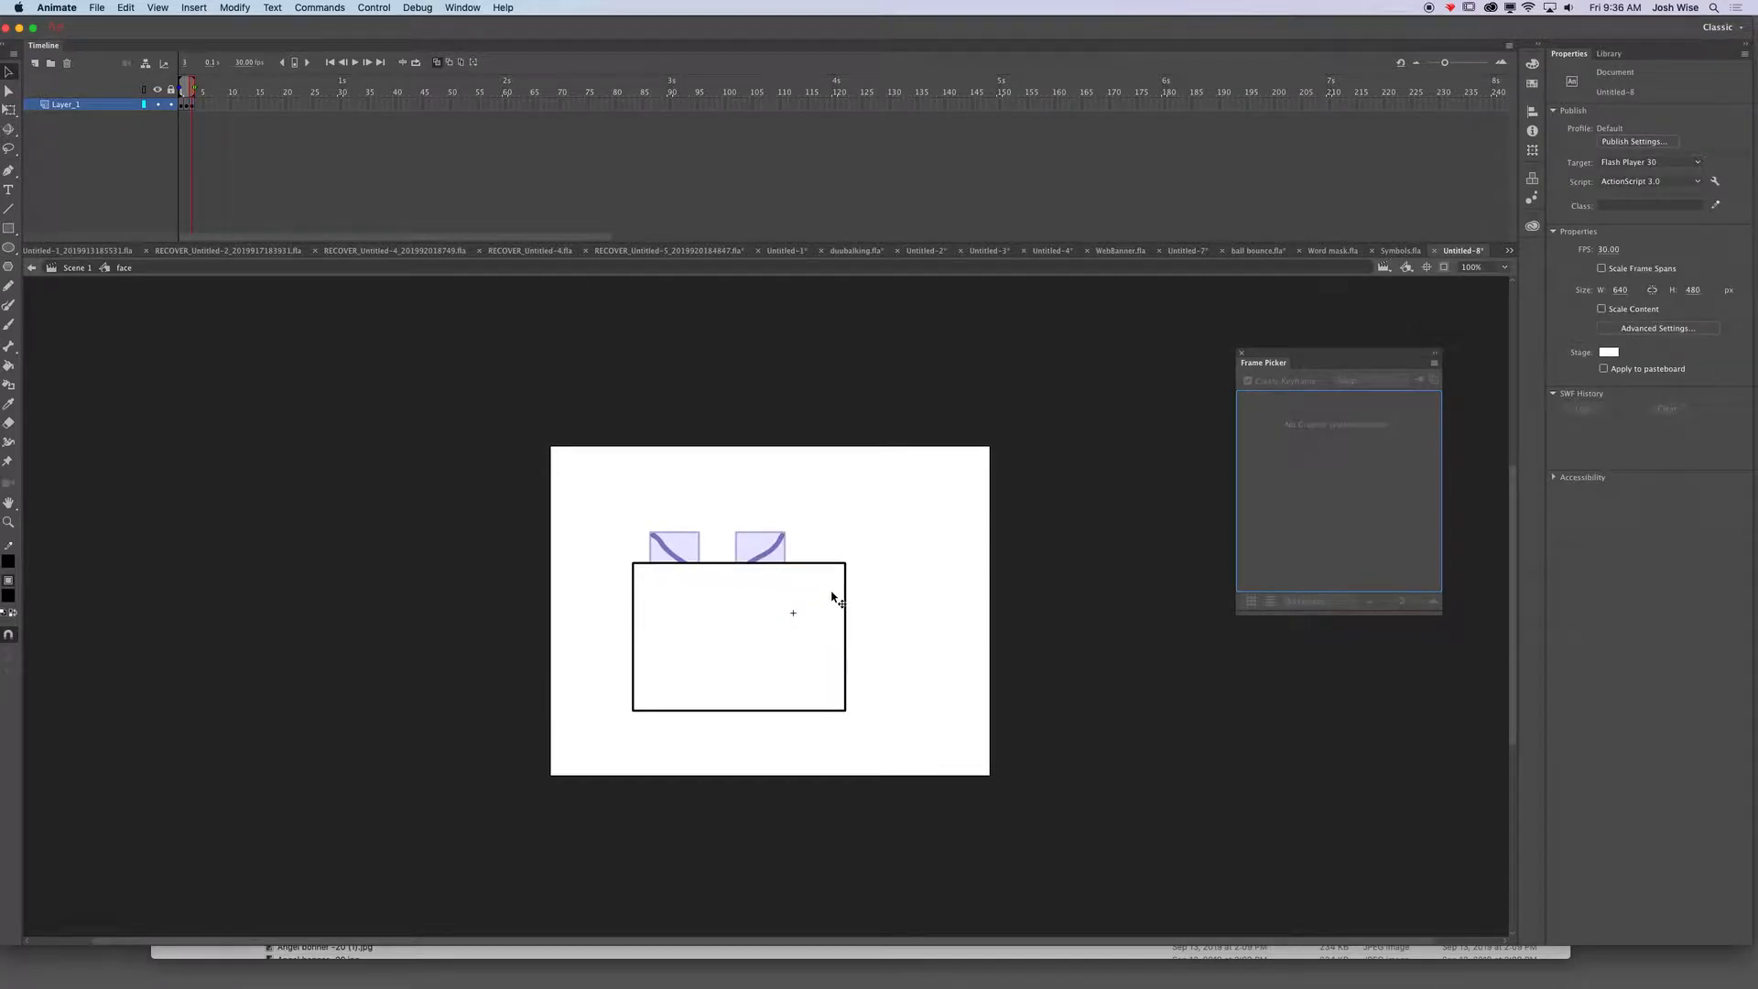
- Paint black outlines of two angry eyes slanting down toward the middle of the head, and fill them with white
key("b")
mouse_move(738, 574)
left_mouse_down()
mouse_move(781, 528)
mouse_move(783, 602)
mouse_move(733, 603)
mouse_move(738, 572)
mouse_move(653, 534)
mouse_move(651, 593)
mouse_move(701, 604)
mouse_move(699, 575)
left_mouse_up()
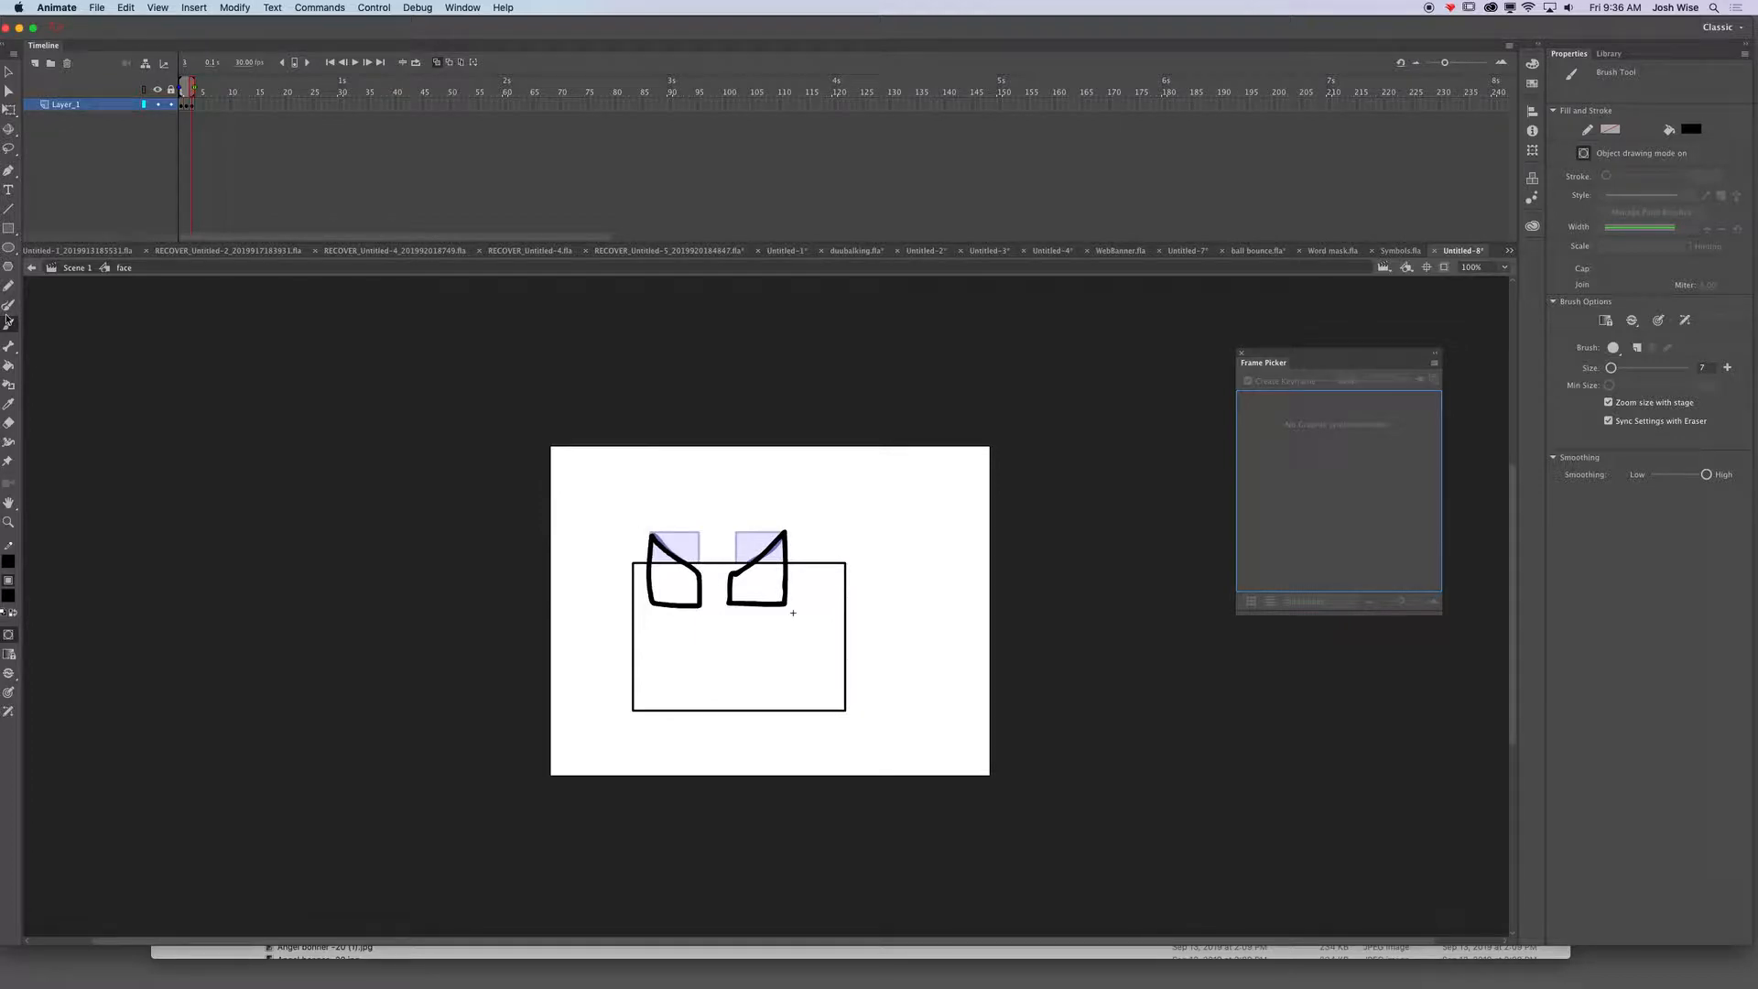
left_click(8, 366)
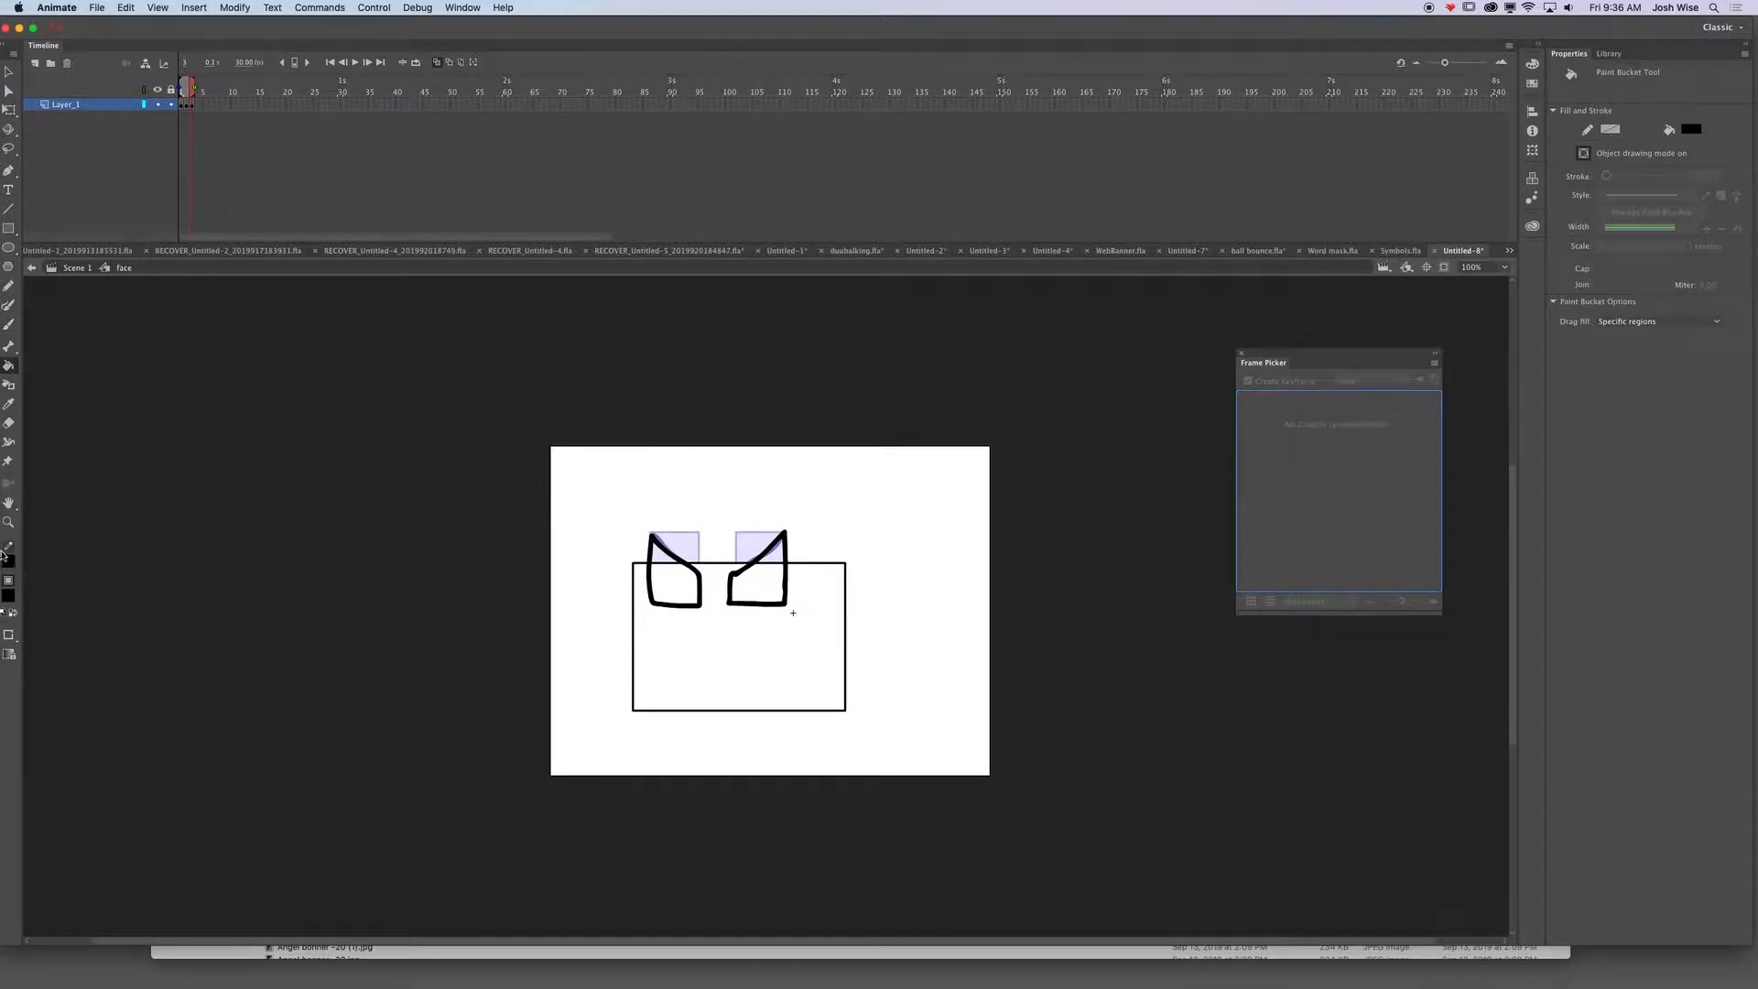
left_click(5, 595)
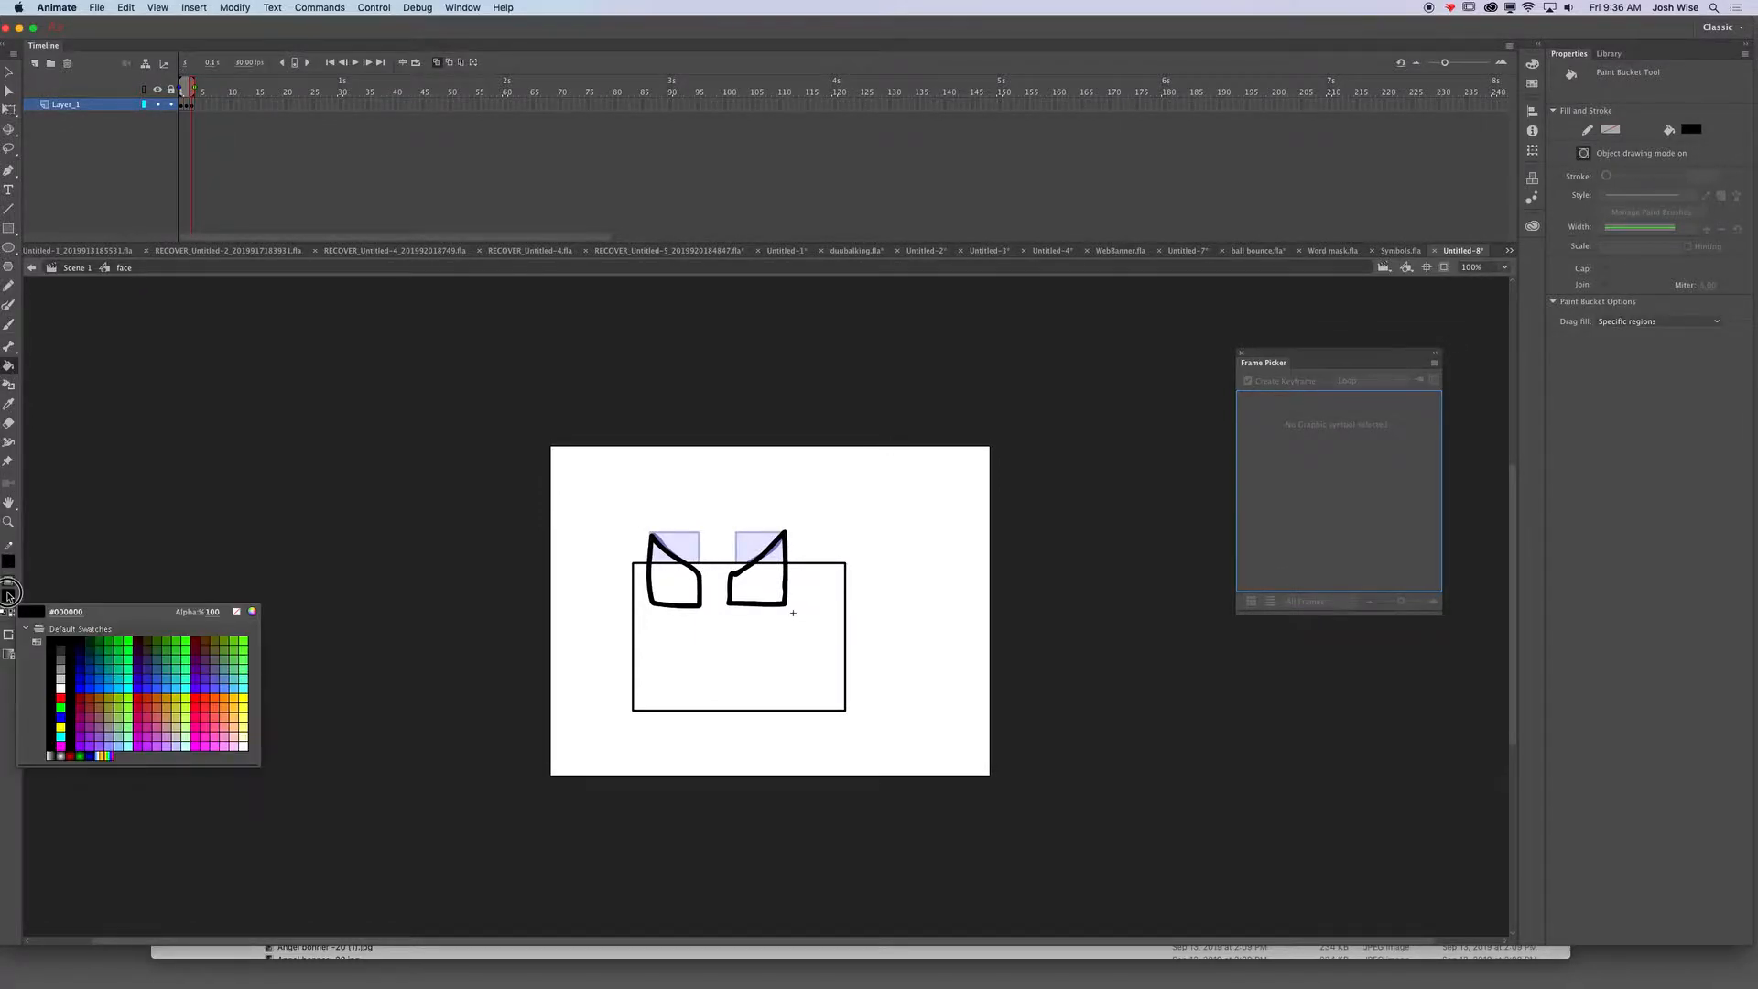
left_click(58, 689)
left_click(669, 582)
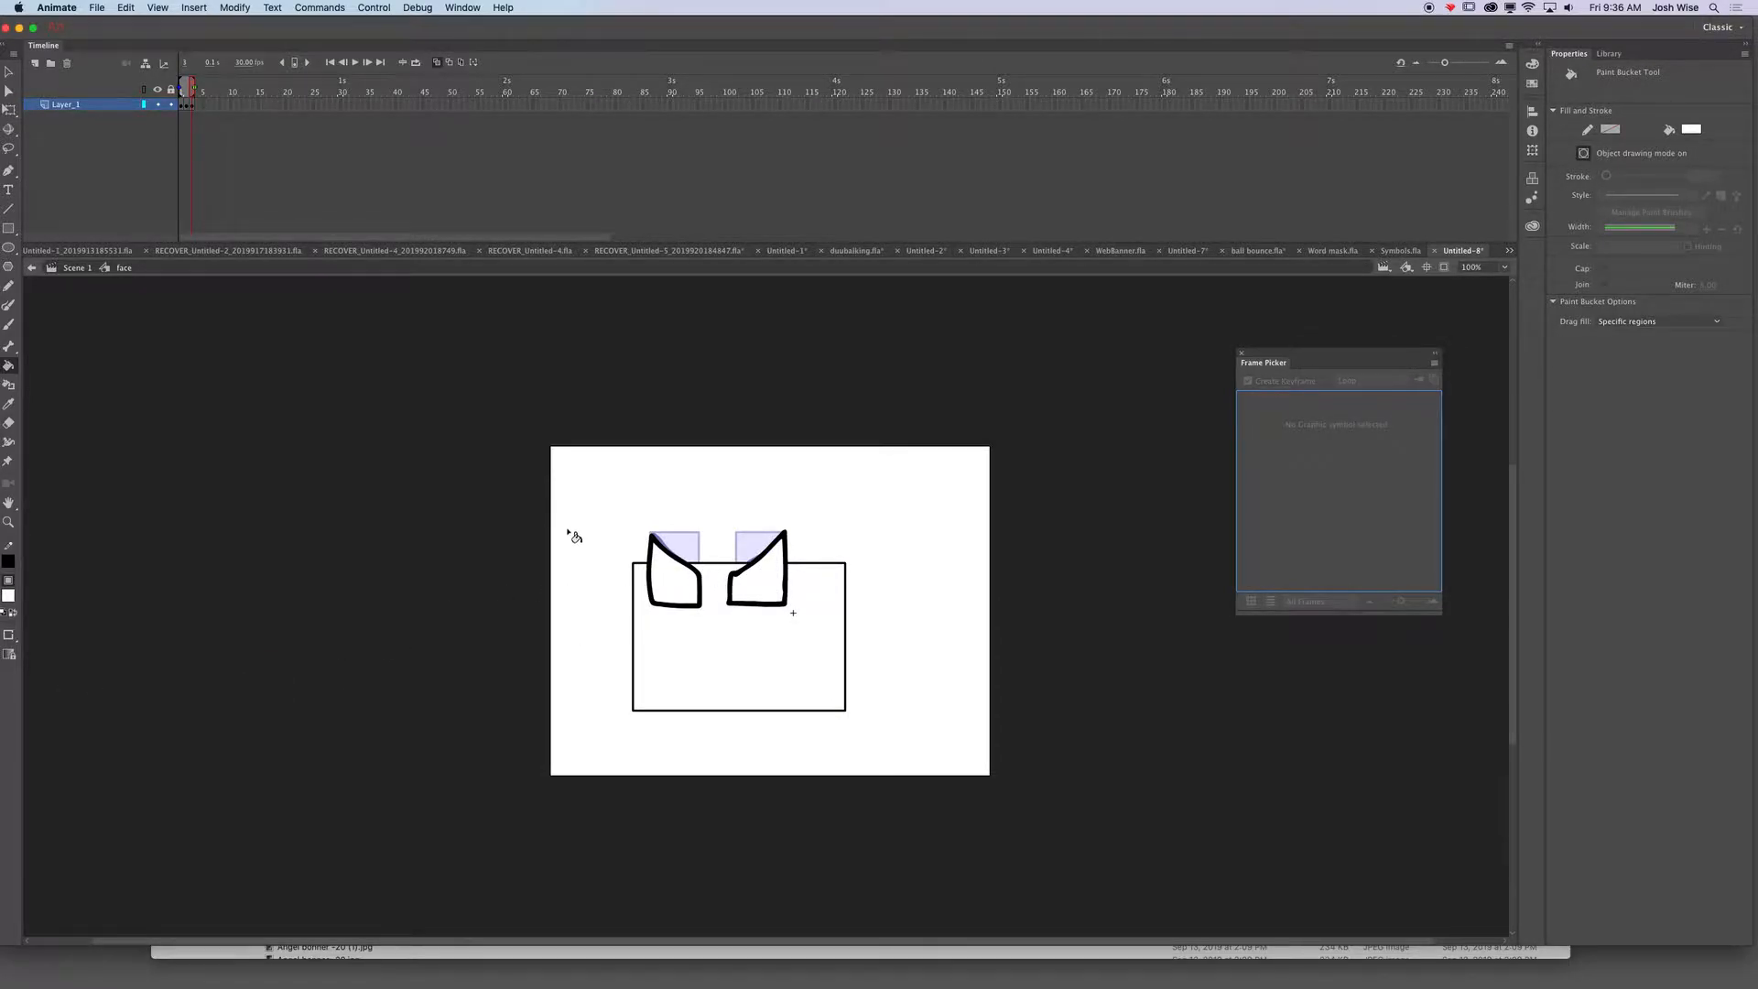
- Set the brush fill to red and paint a small square pupil in the lower outer corner of each eye's onion-skinned pupil position
key("b")
left_click(8, 595)
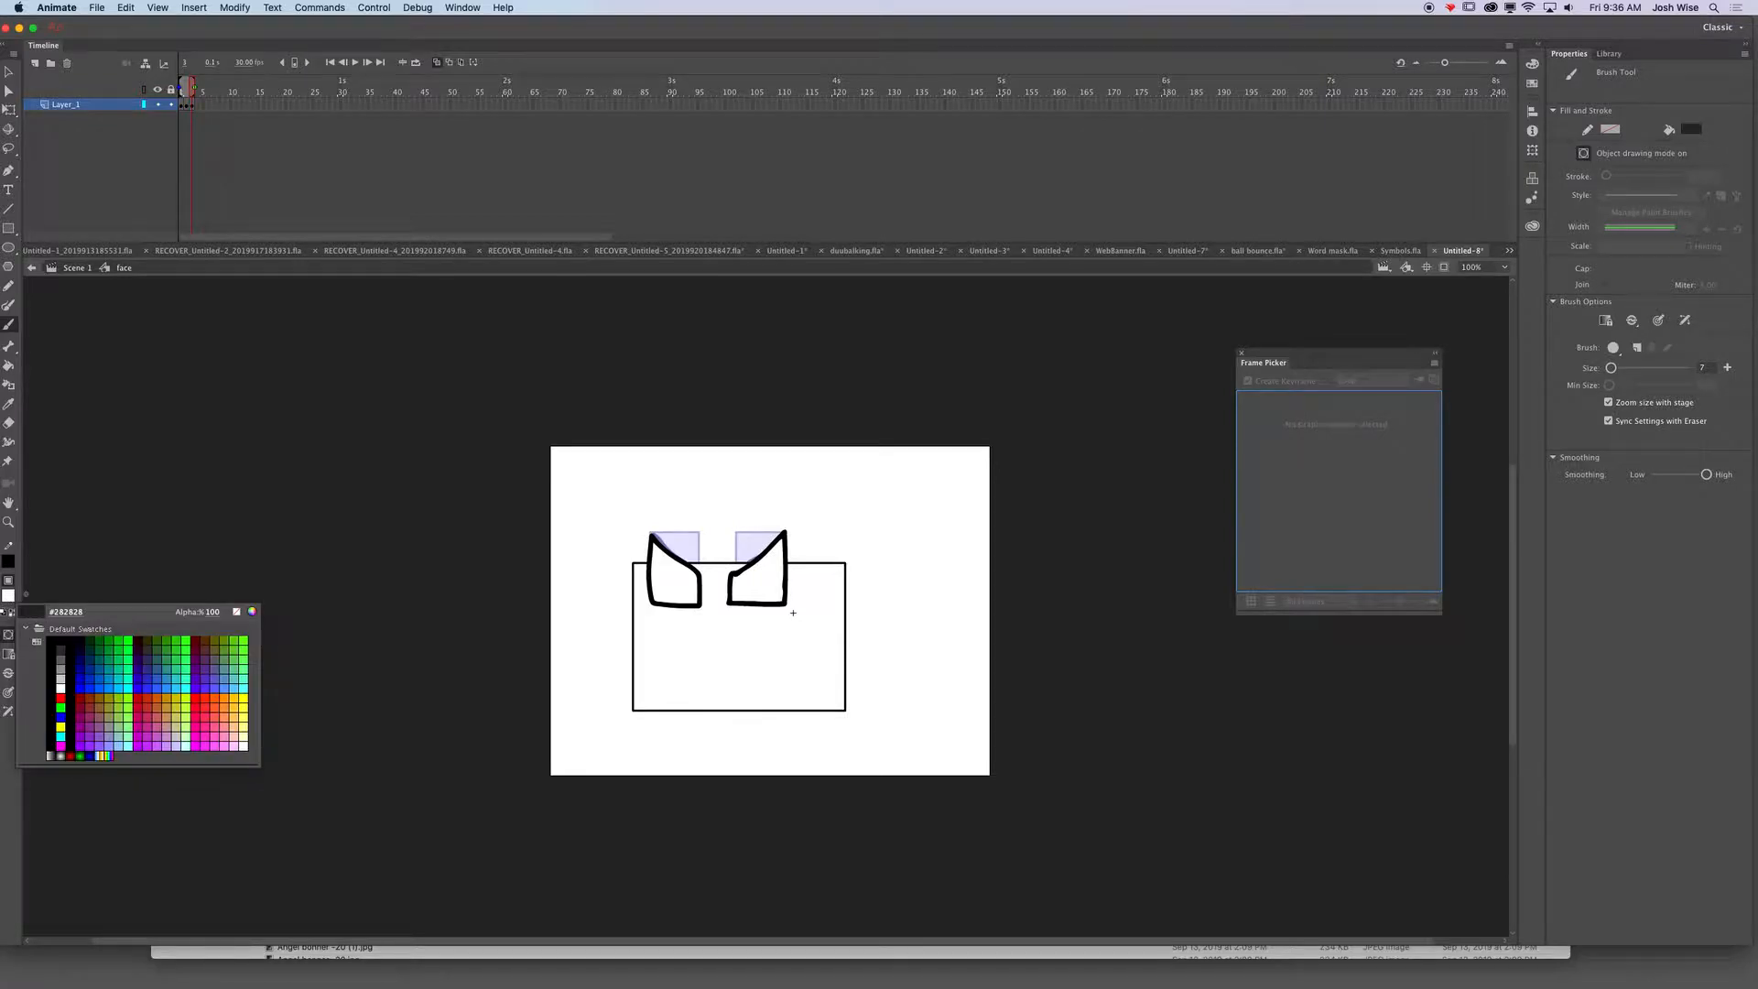
left_click(60, 698)
mouse_move(693, 591)
left_mouse_down()
mouse_move(679, 594)
mouse_move(782, 599)
left_mouse_up()
- Convert the selected head and angry eyes on frame 3 into a Graphic symbol named "angry"
left_click(234, 7)
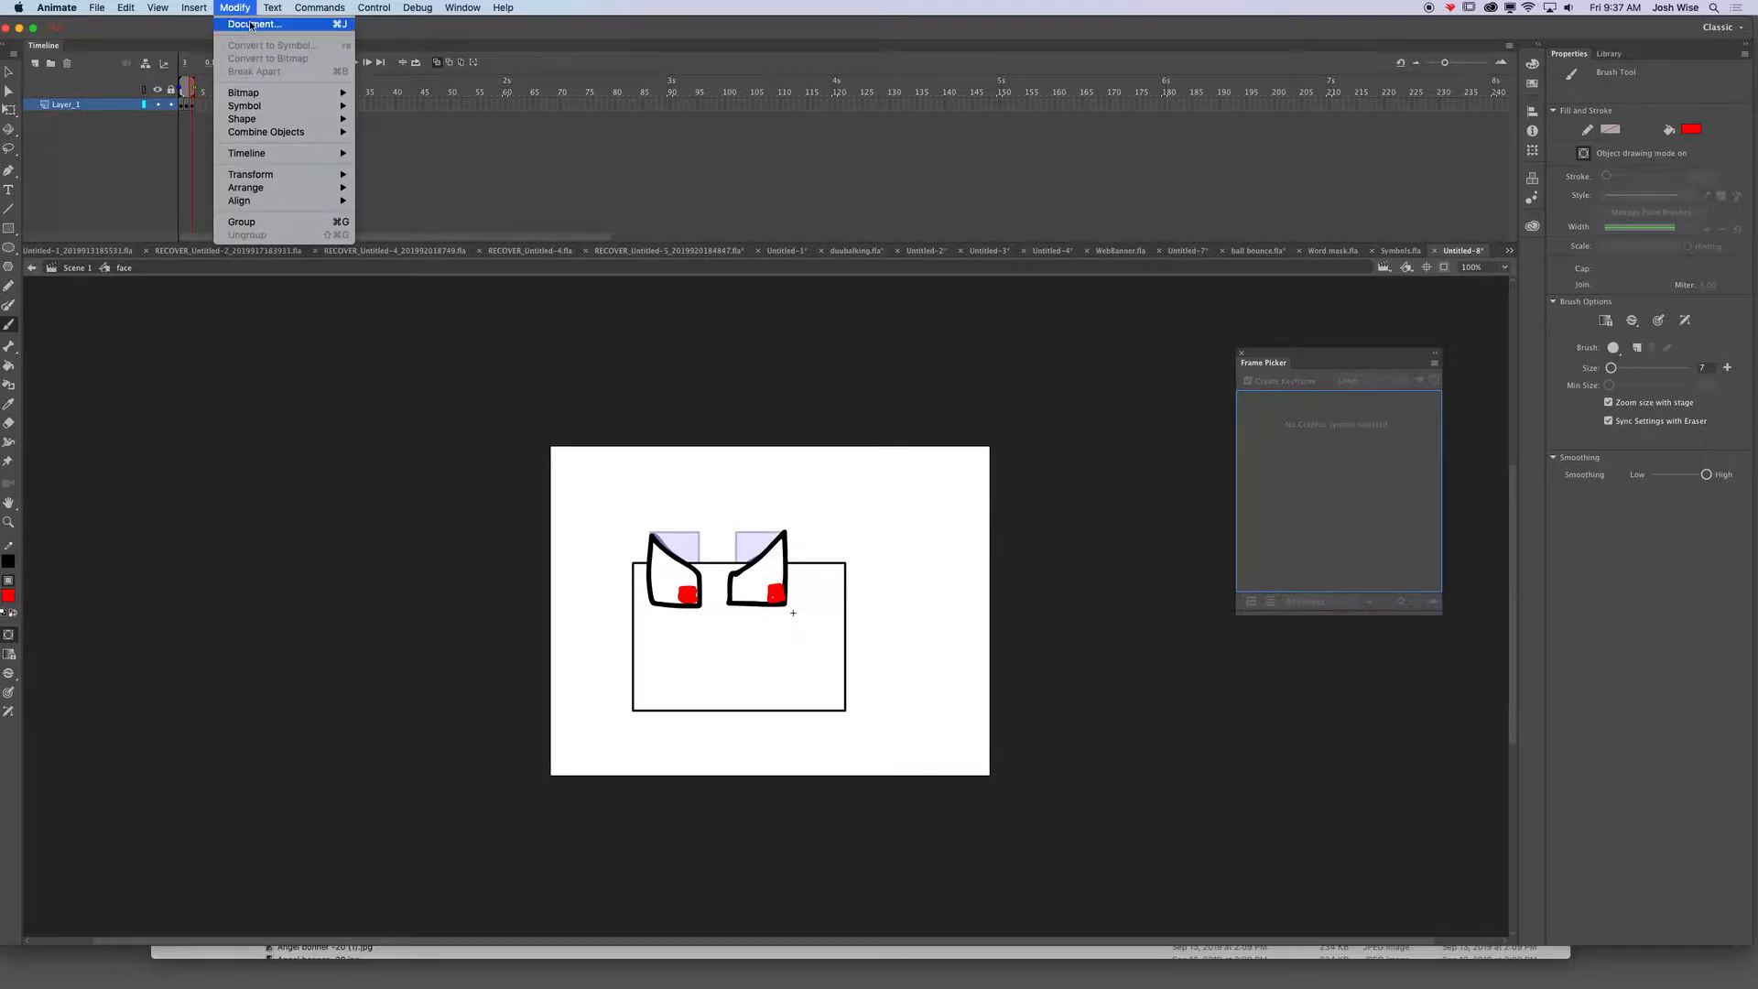
left_click(11, 154)
left_click(8, 71)
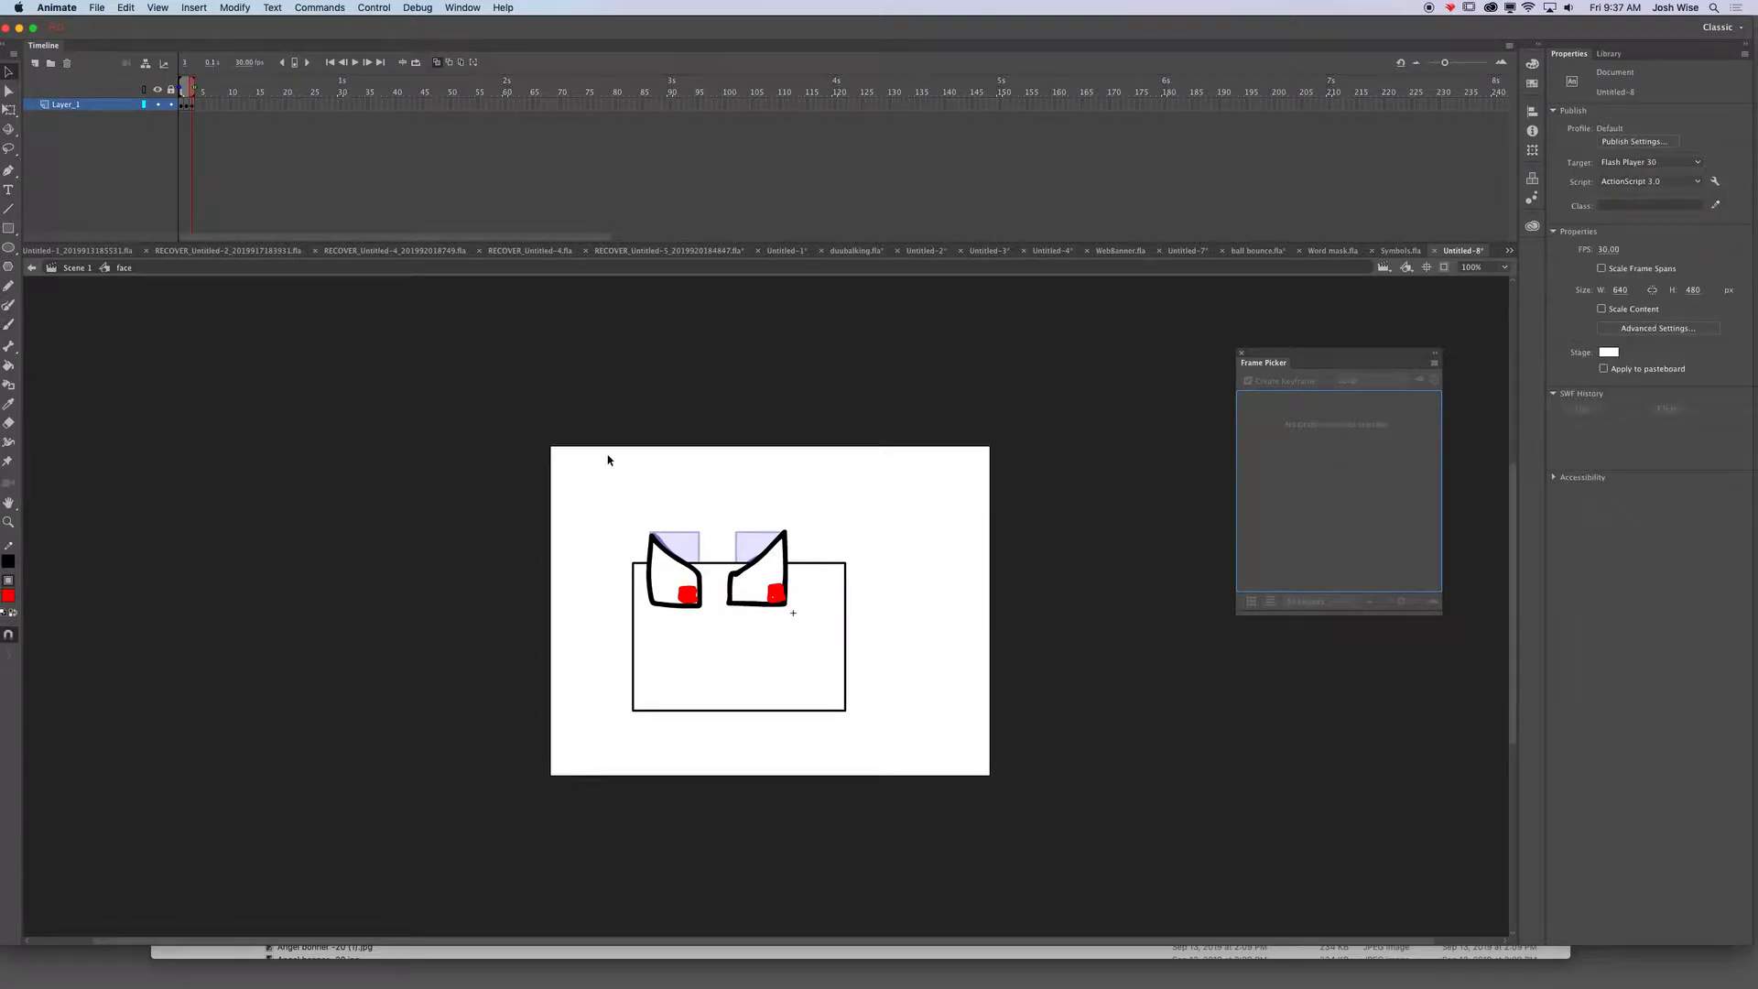
left_click_drag(600, 516, 929, 770)
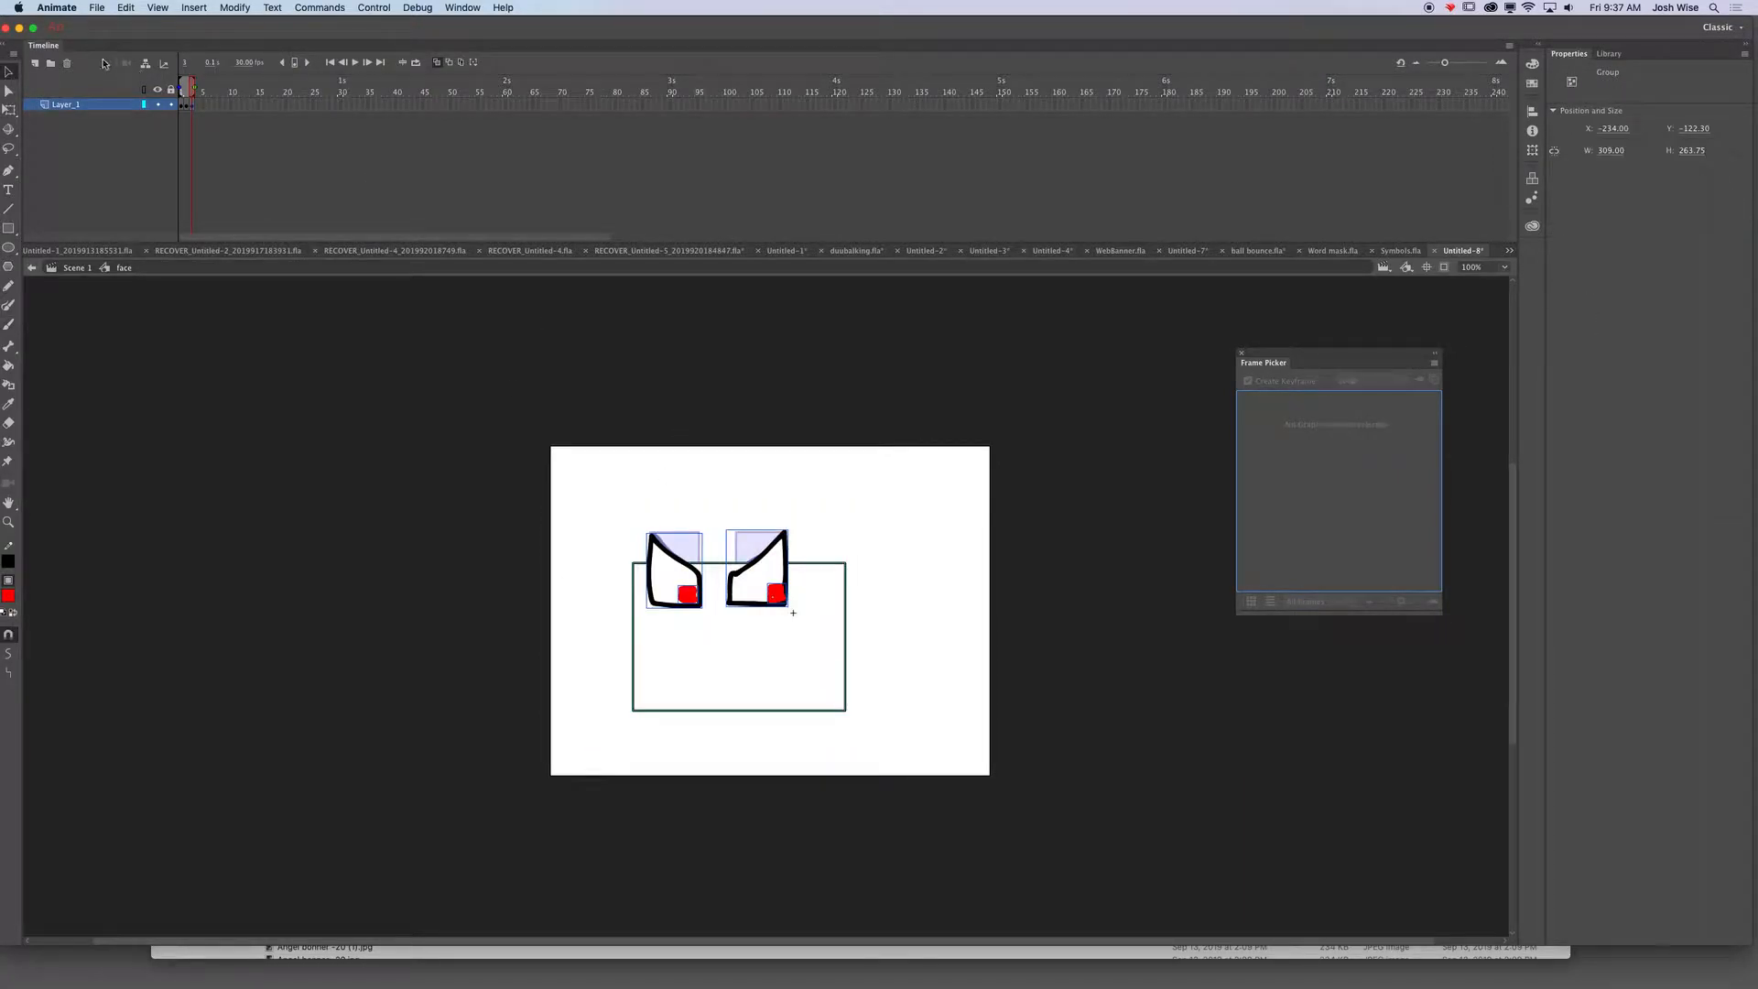
left_click(236, 7)
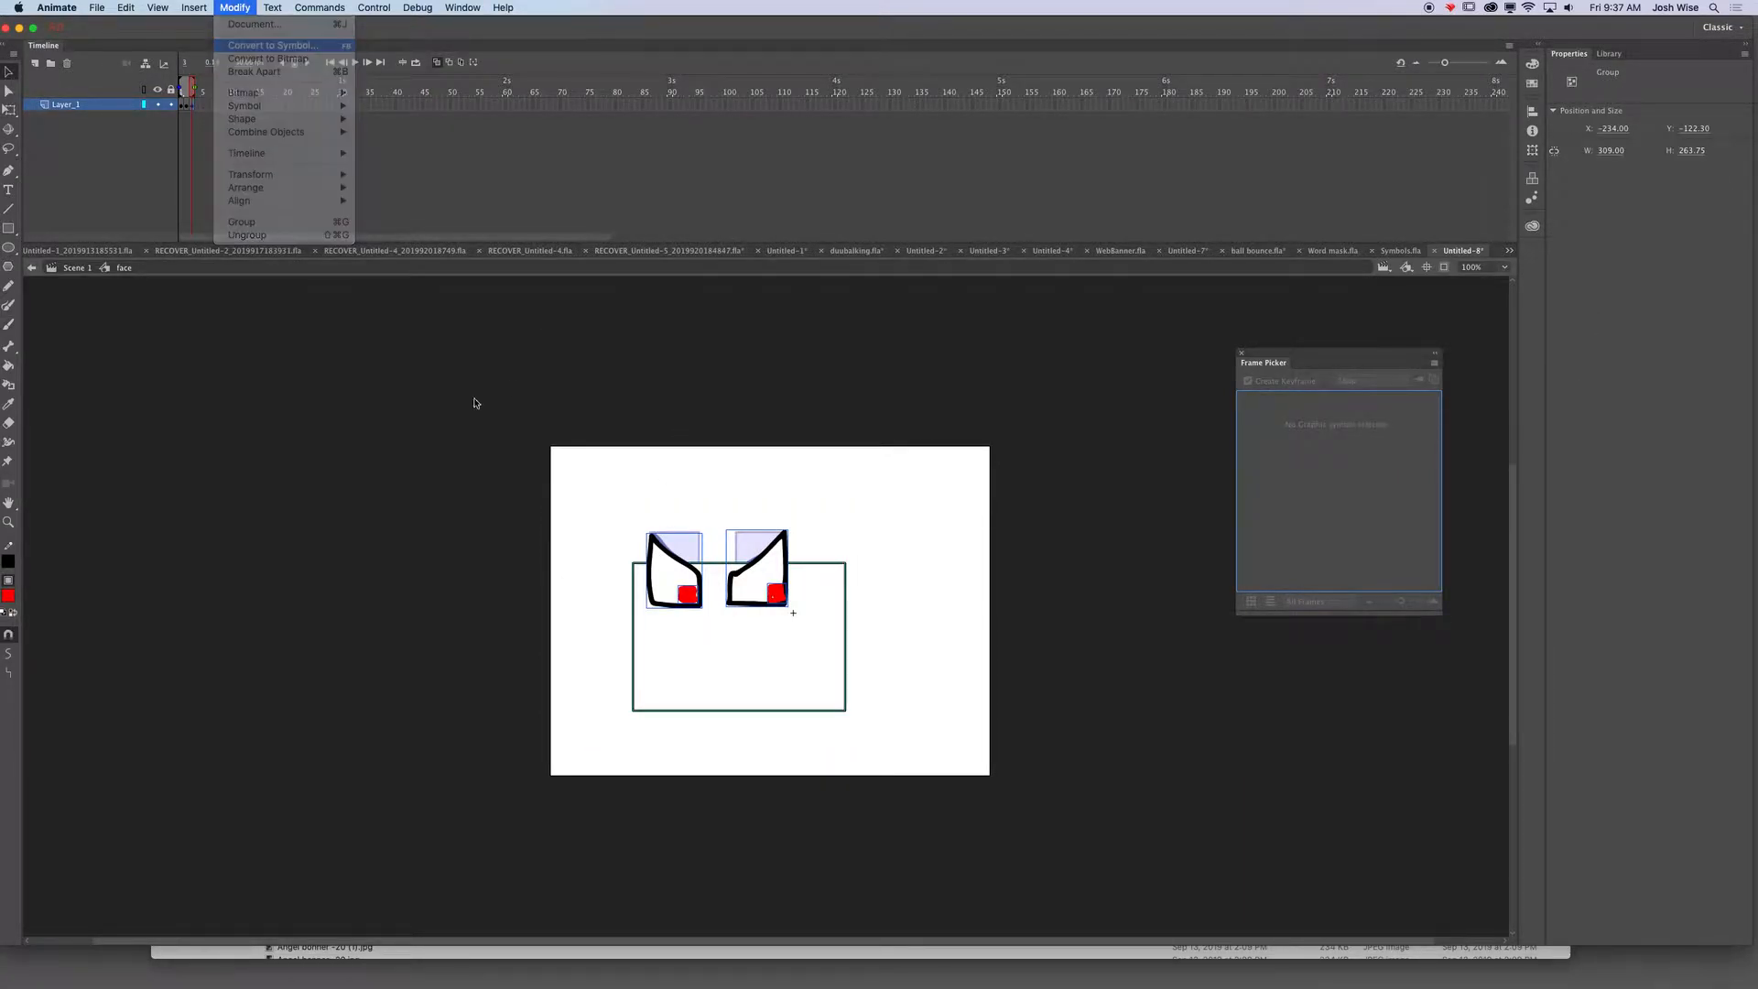
key("Return")
type("a")
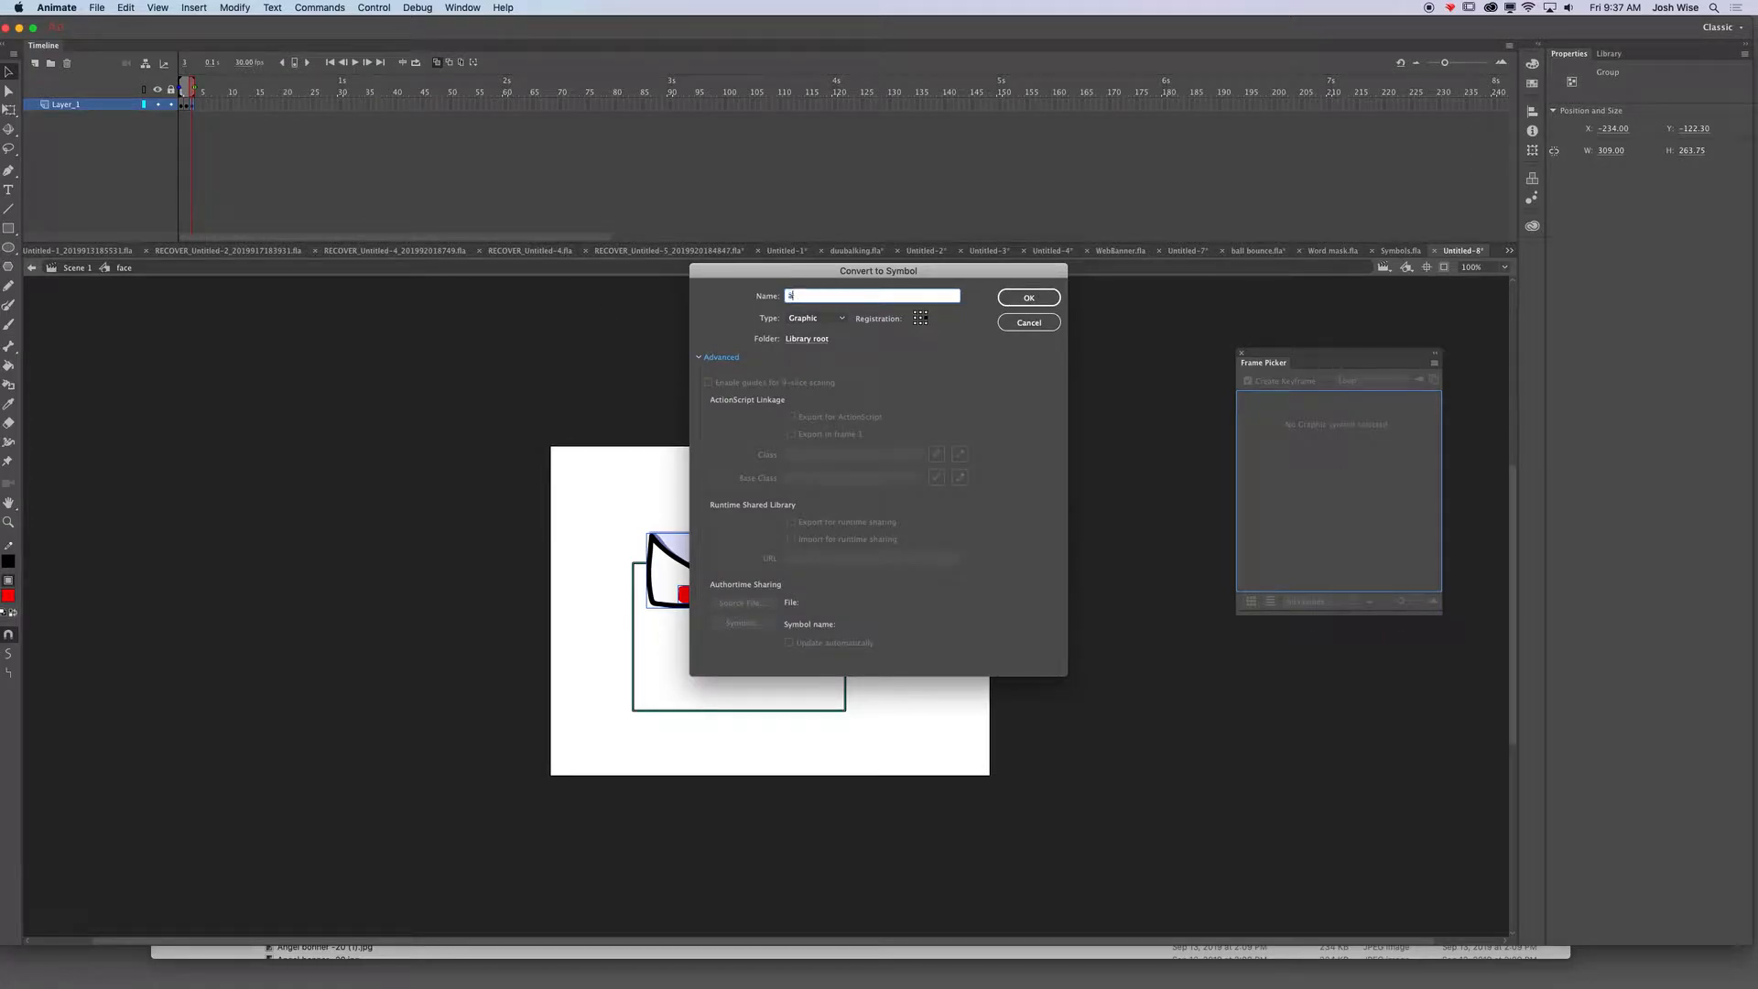
key("Return")
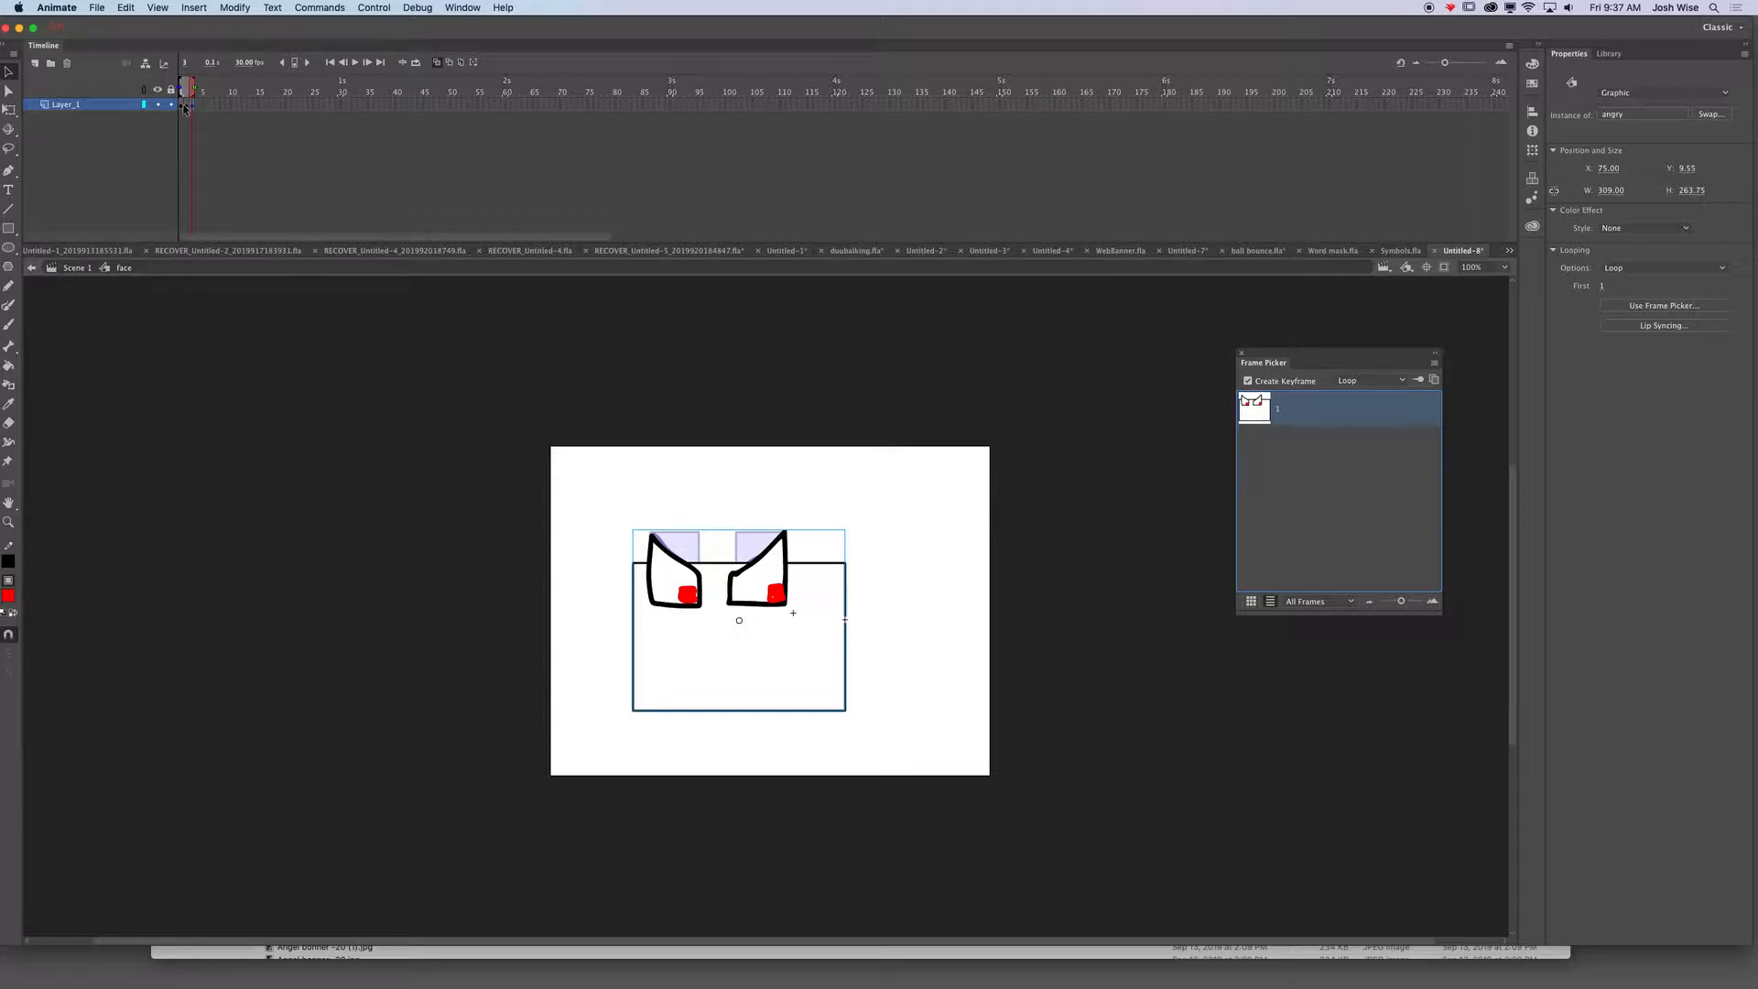
- Return to Scene 1, set the face instance's looping to Single Frame and extend Layer_1 to frame 149
left_click(32, 268)
left_click(1397, 381)
left_click(1373, 425)
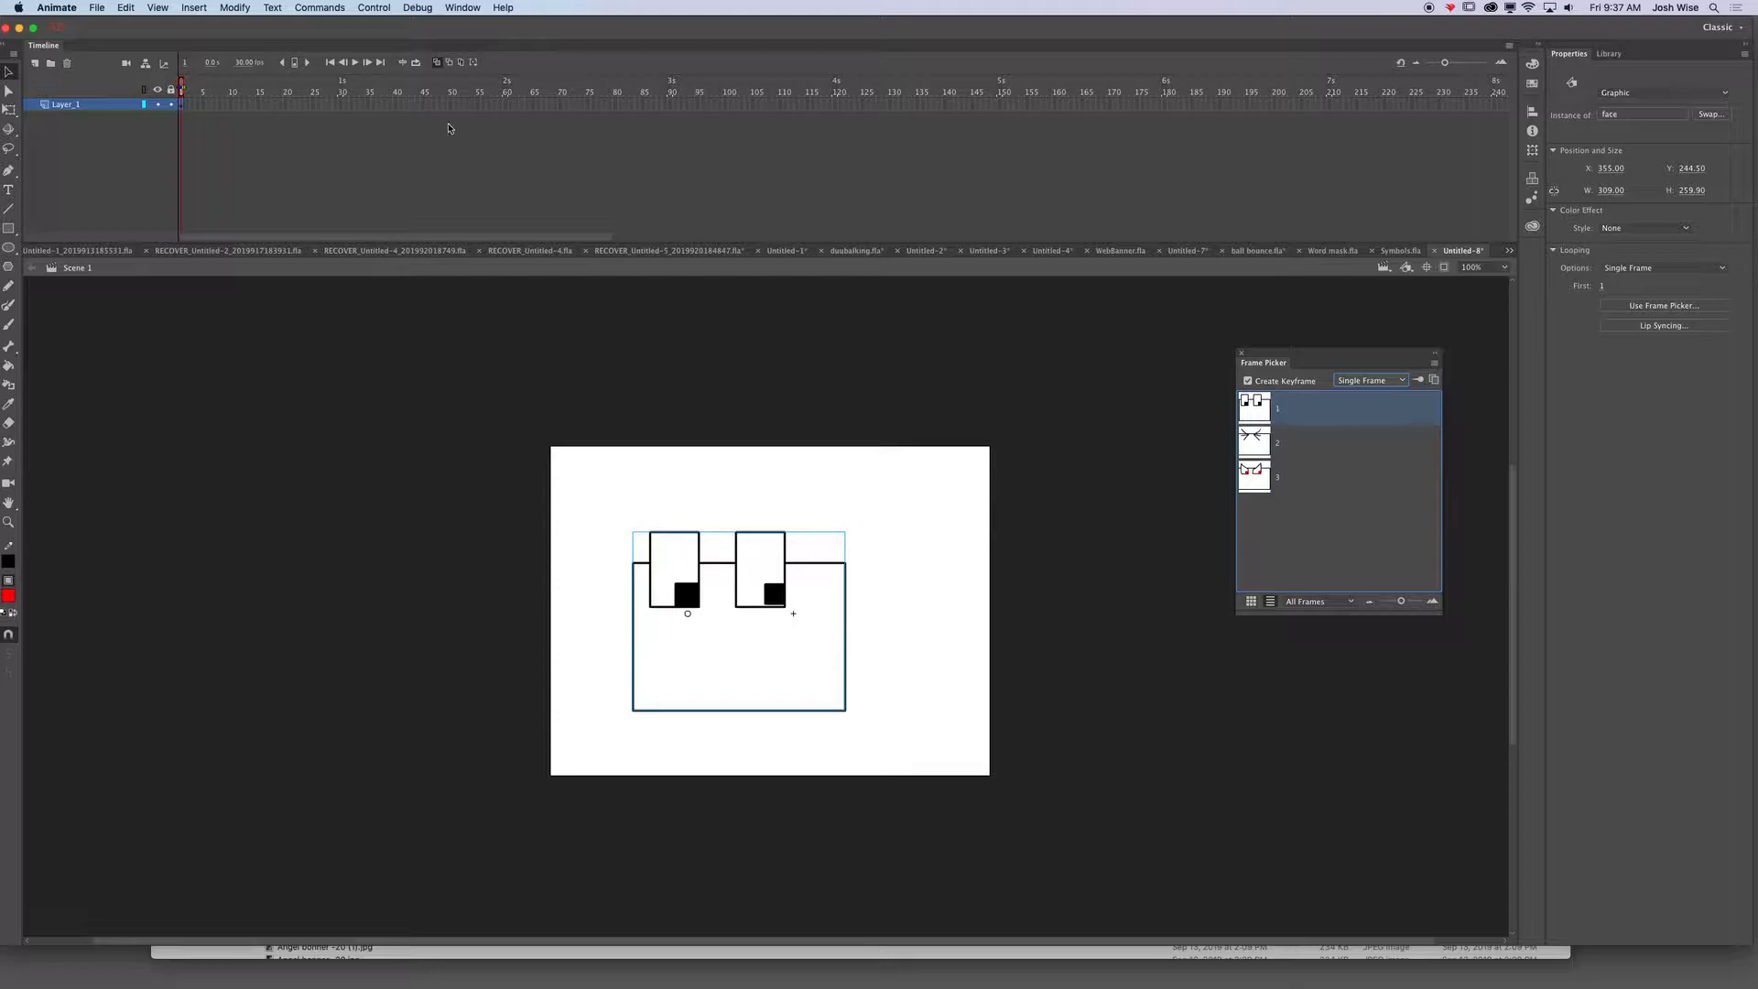
left_click(998, 105)
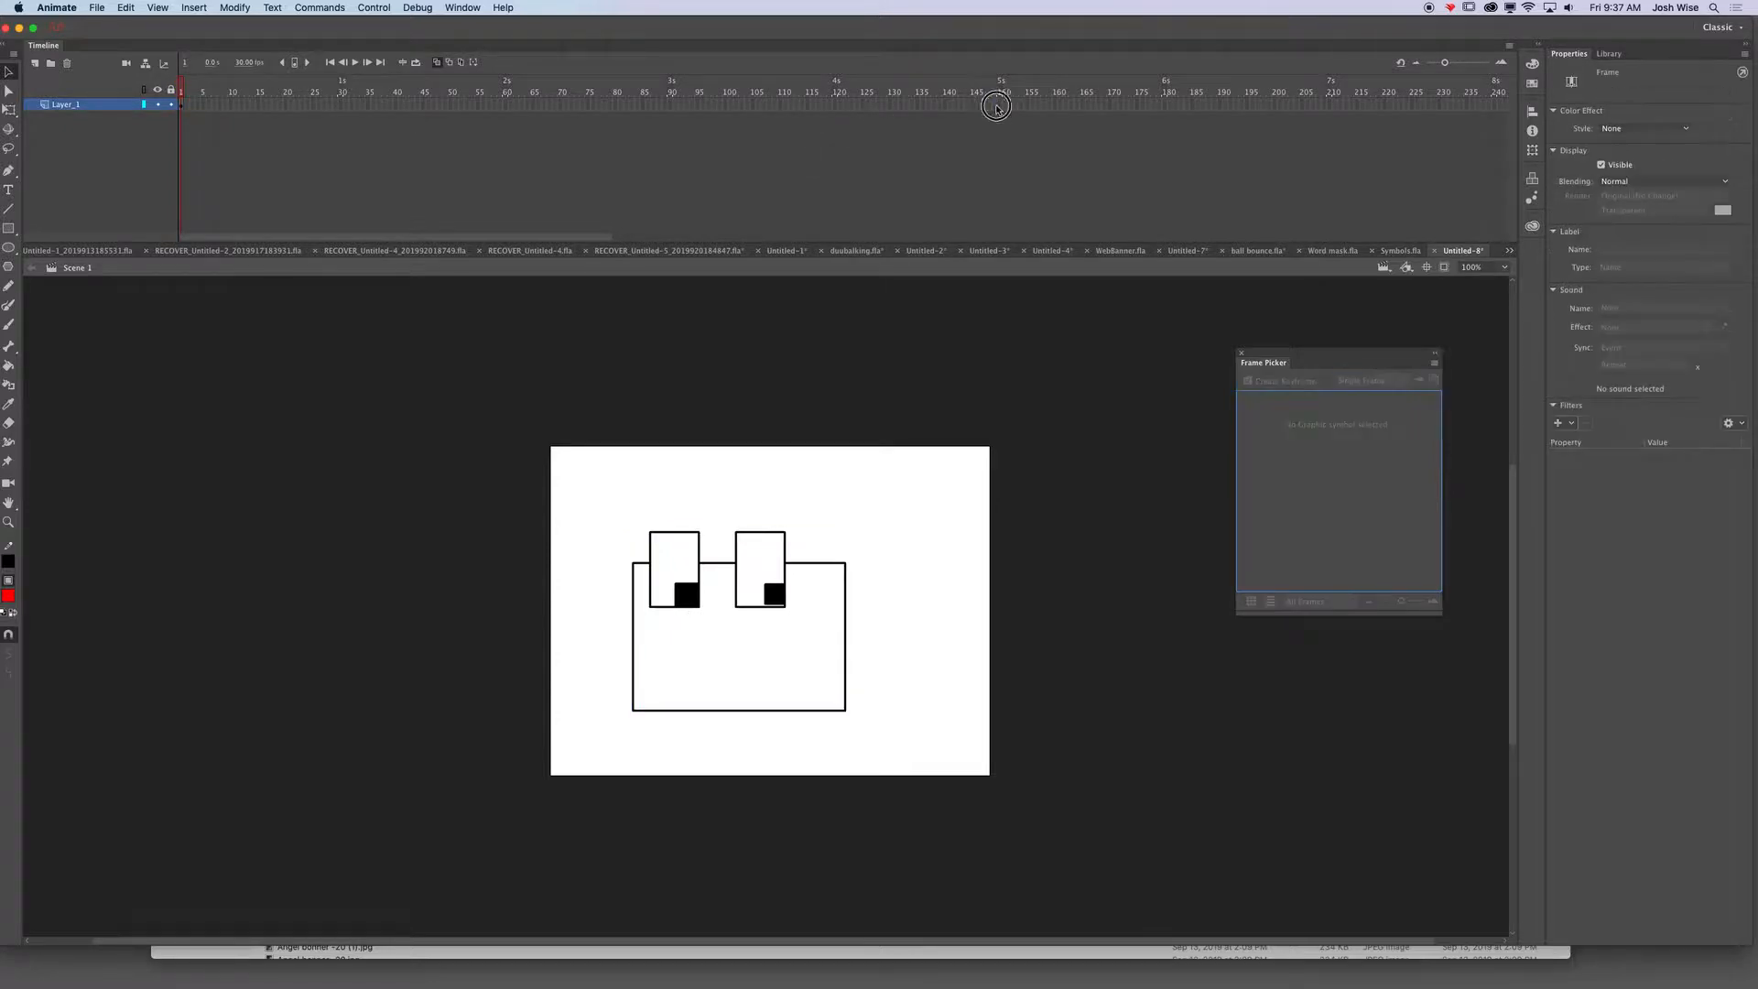
- Add a blink with the Frame Picker: squinting frame 2 at about frame 9 and open-eyed frame 1 at about frame 12
left_click(226, 104)
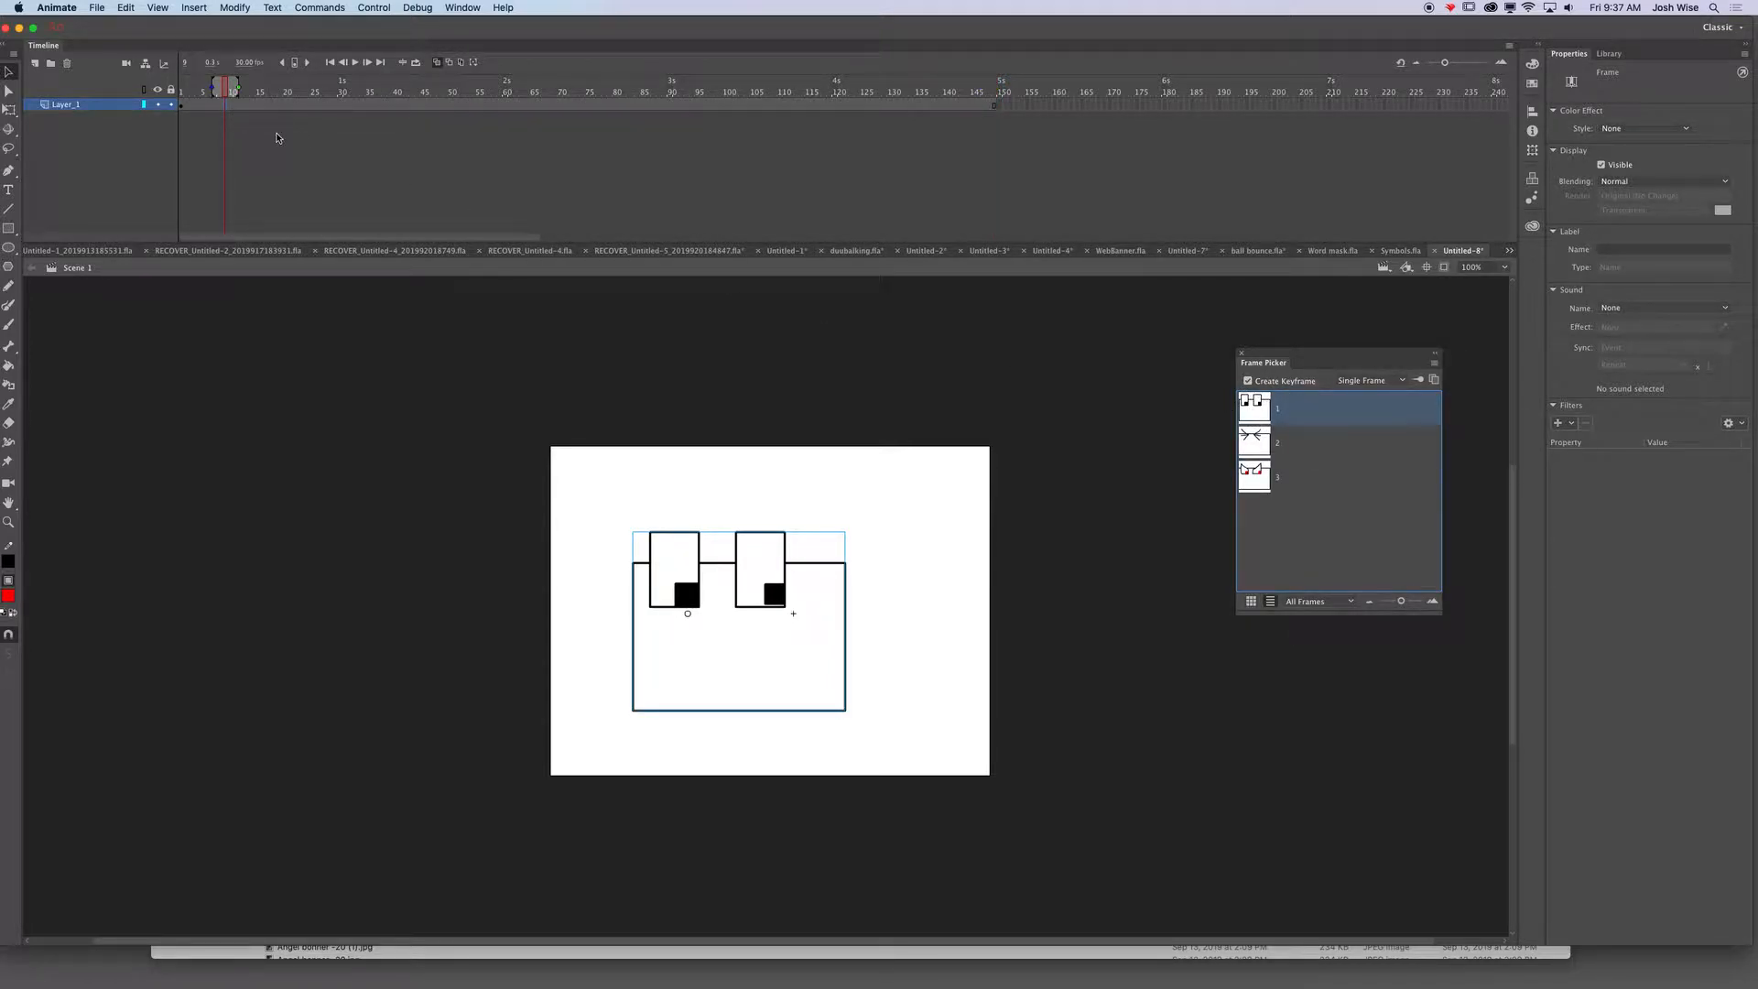
left_click(785, 568)
left_click(1270, 412)
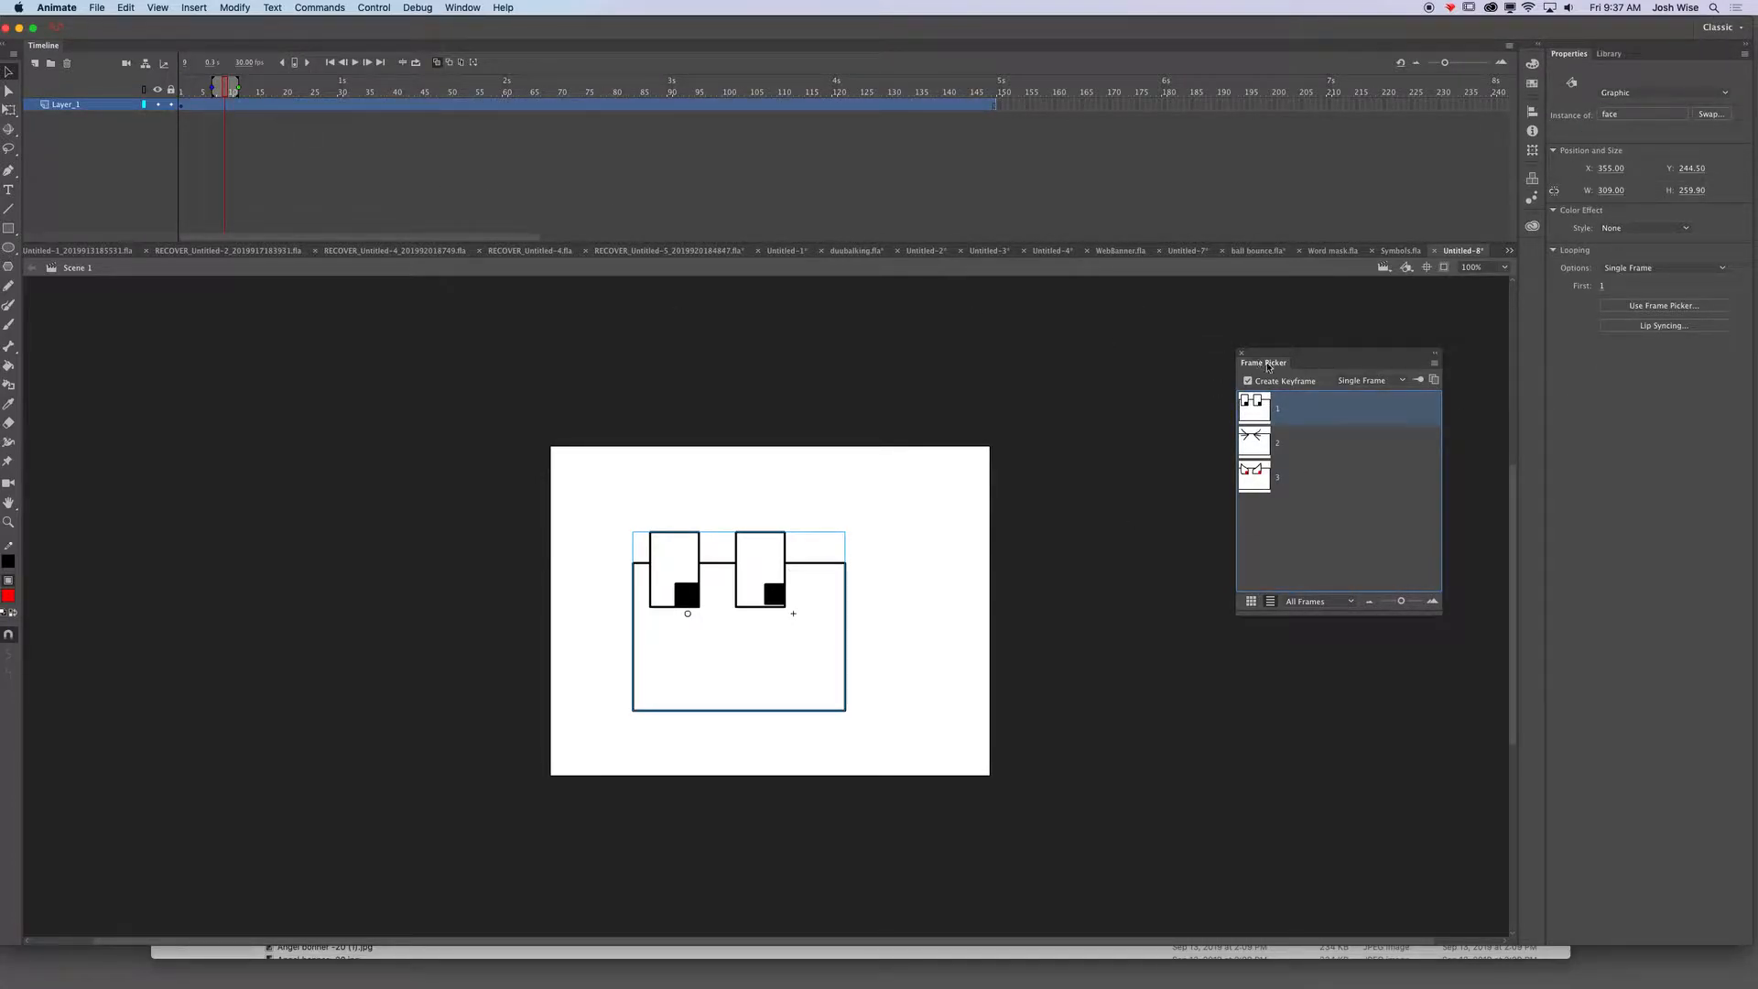
left_click(1263, 448)
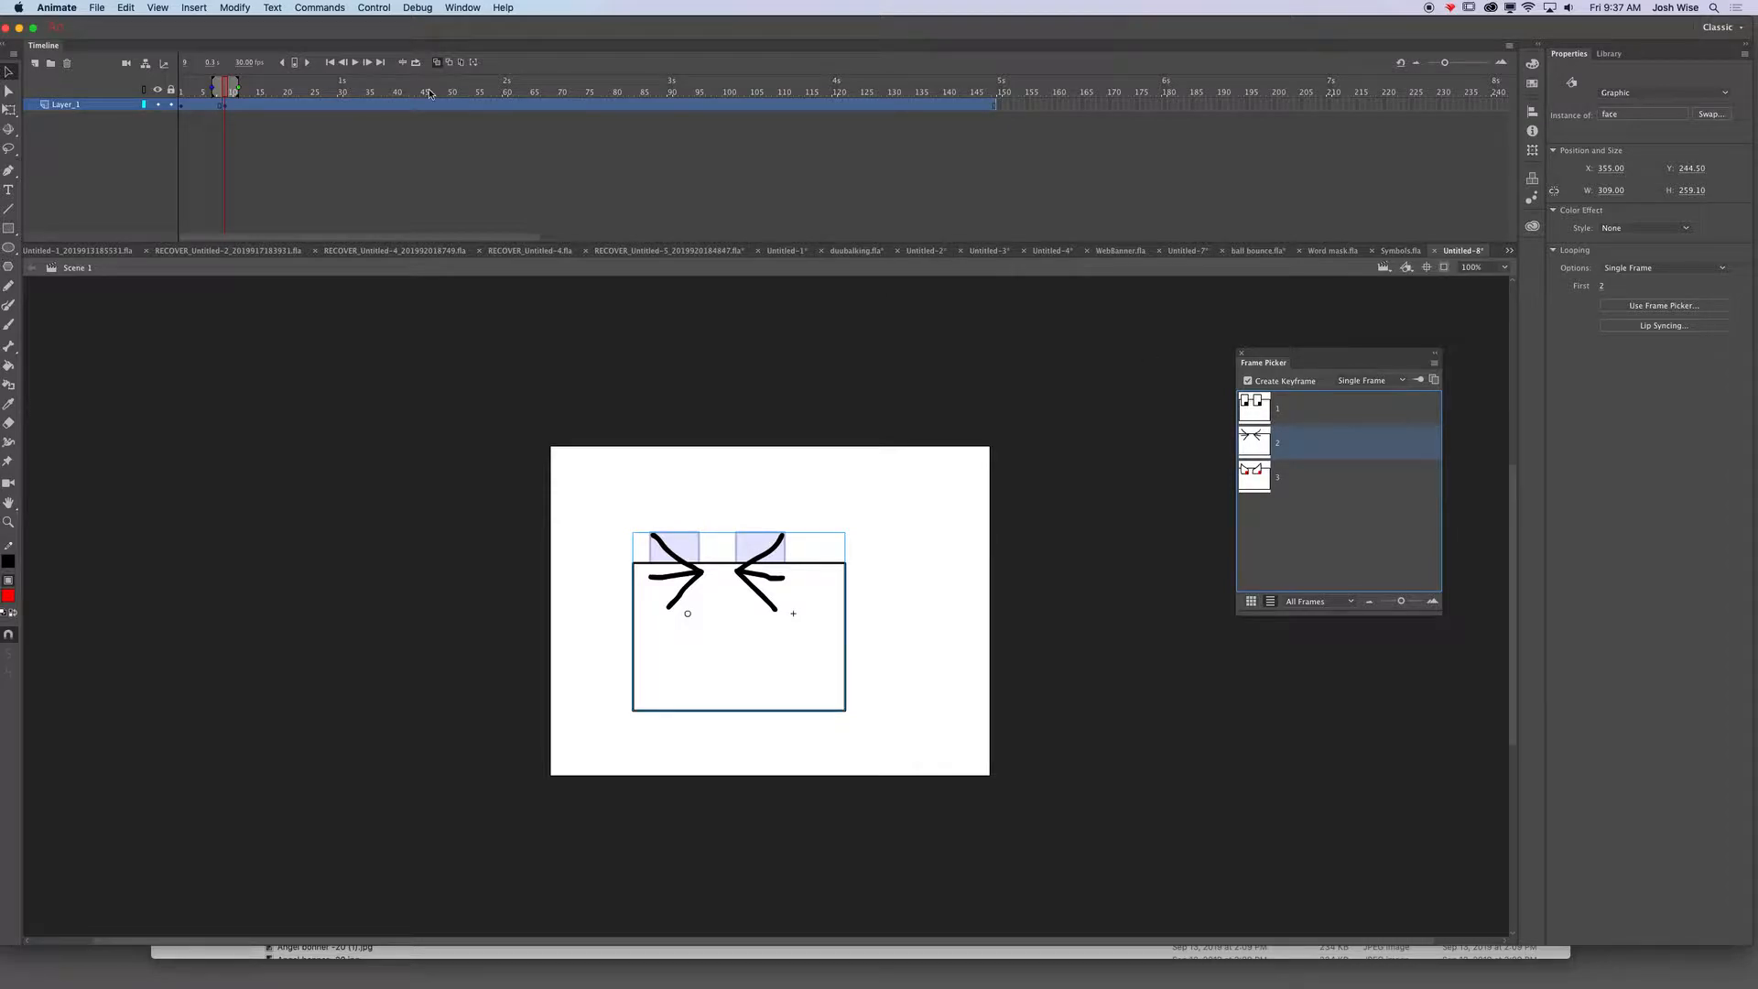
left_click(241, 104)
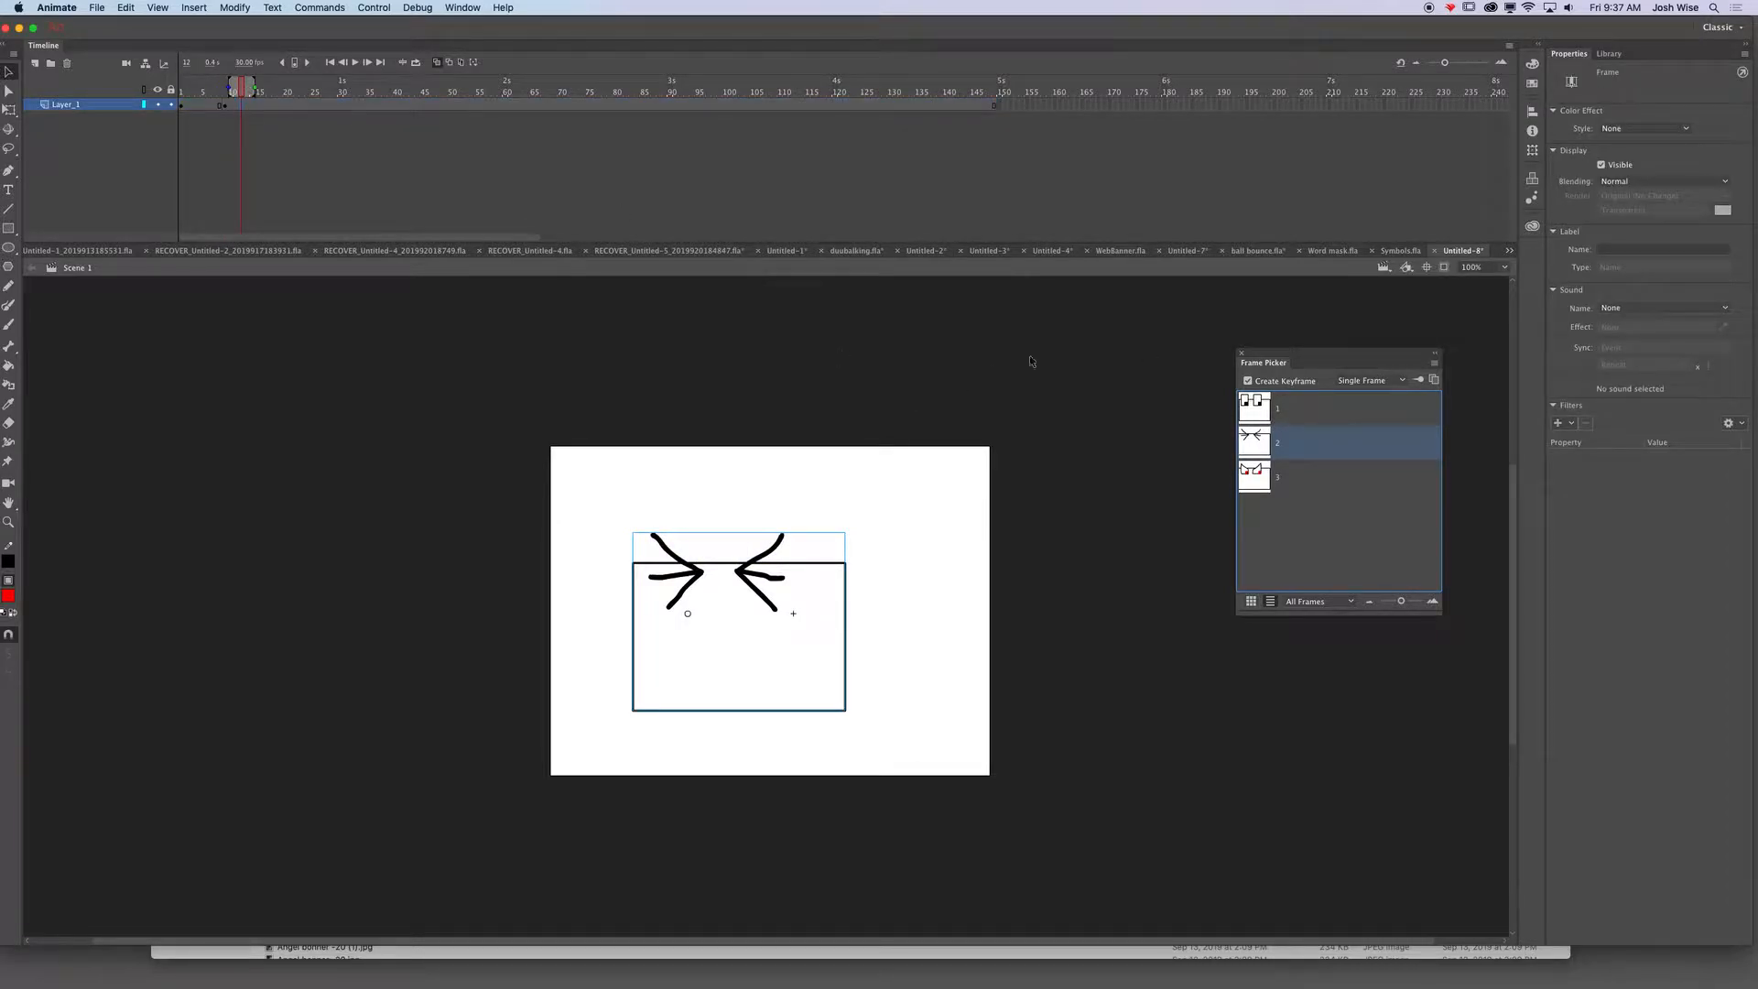
left_click(1273, 412)
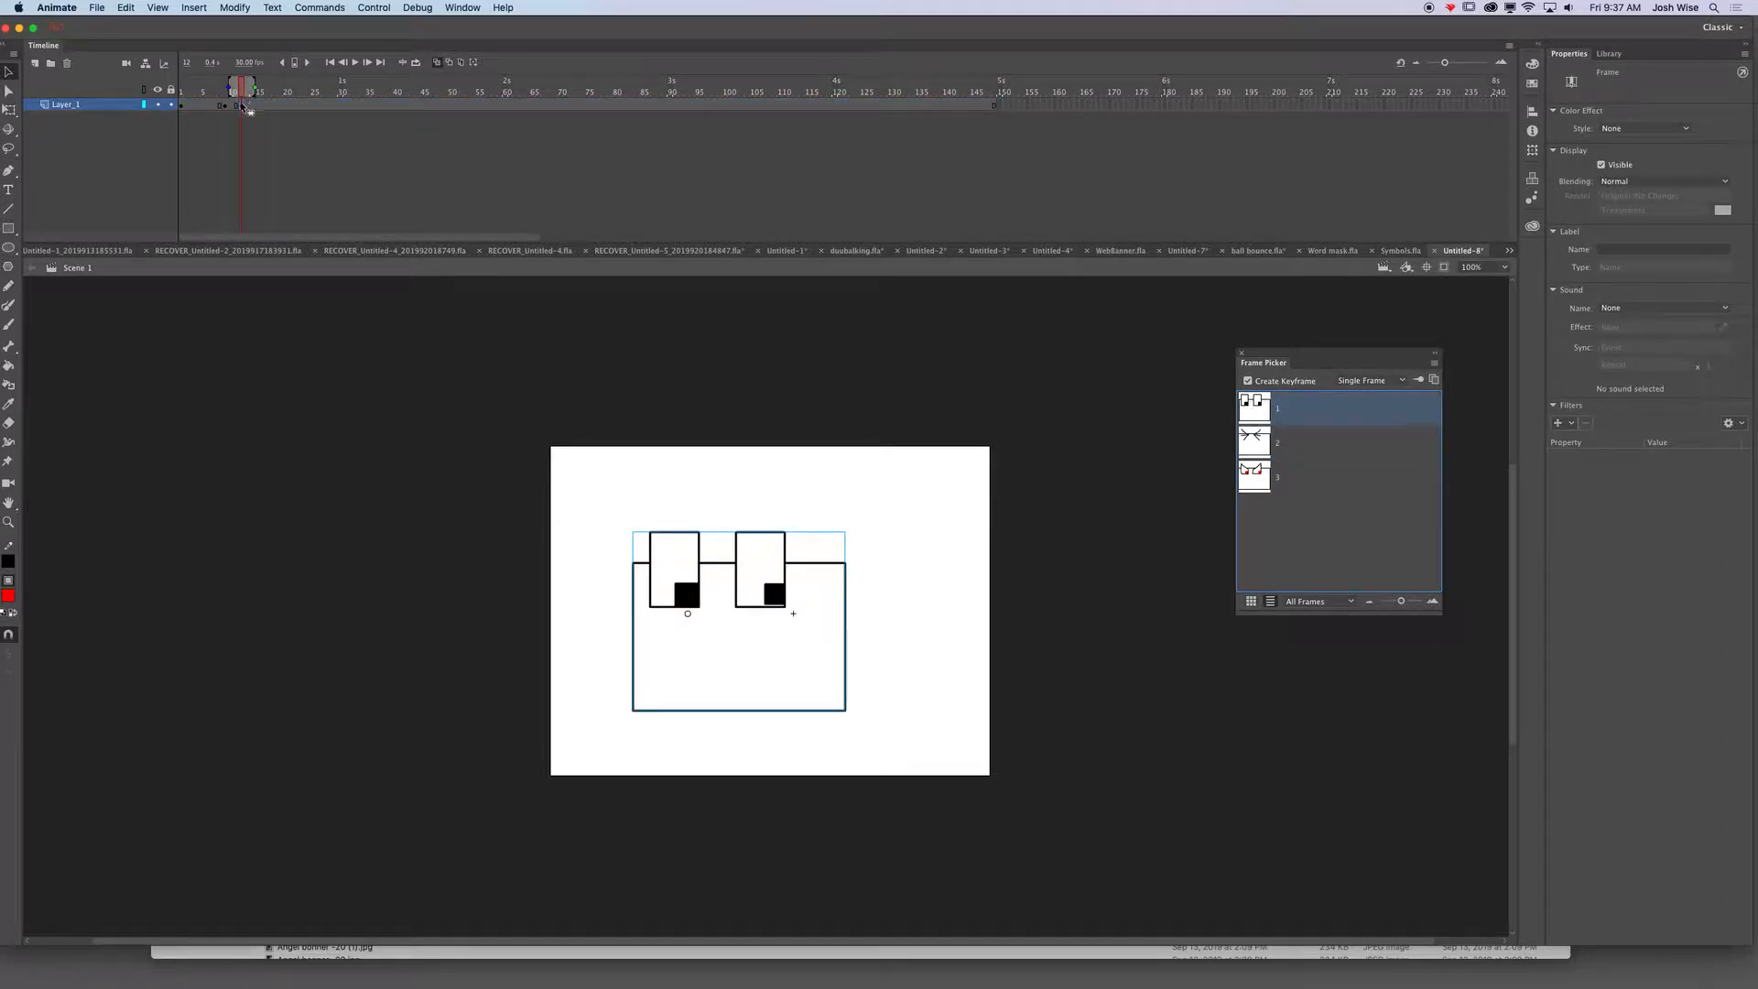
- Switch the face to angry frame 3 at about frame 20 and back to open-eyed frame 1 at about frame 38
left_click(284, 95)
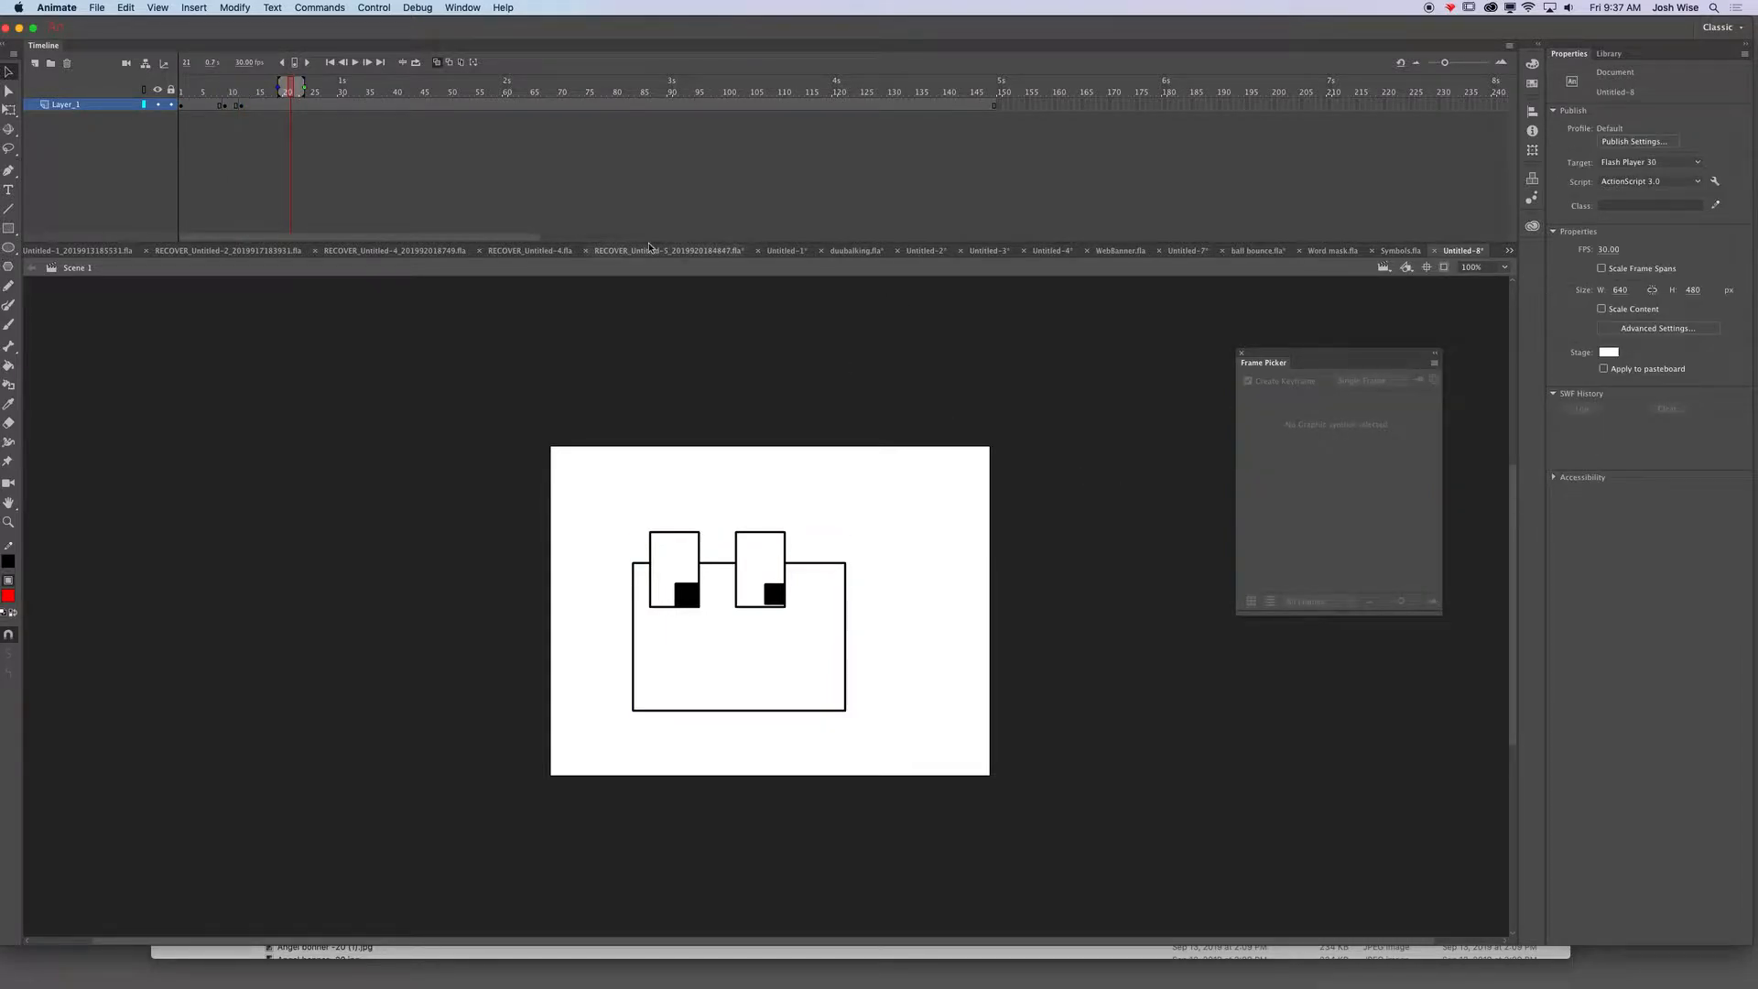
left_click(758, 549)
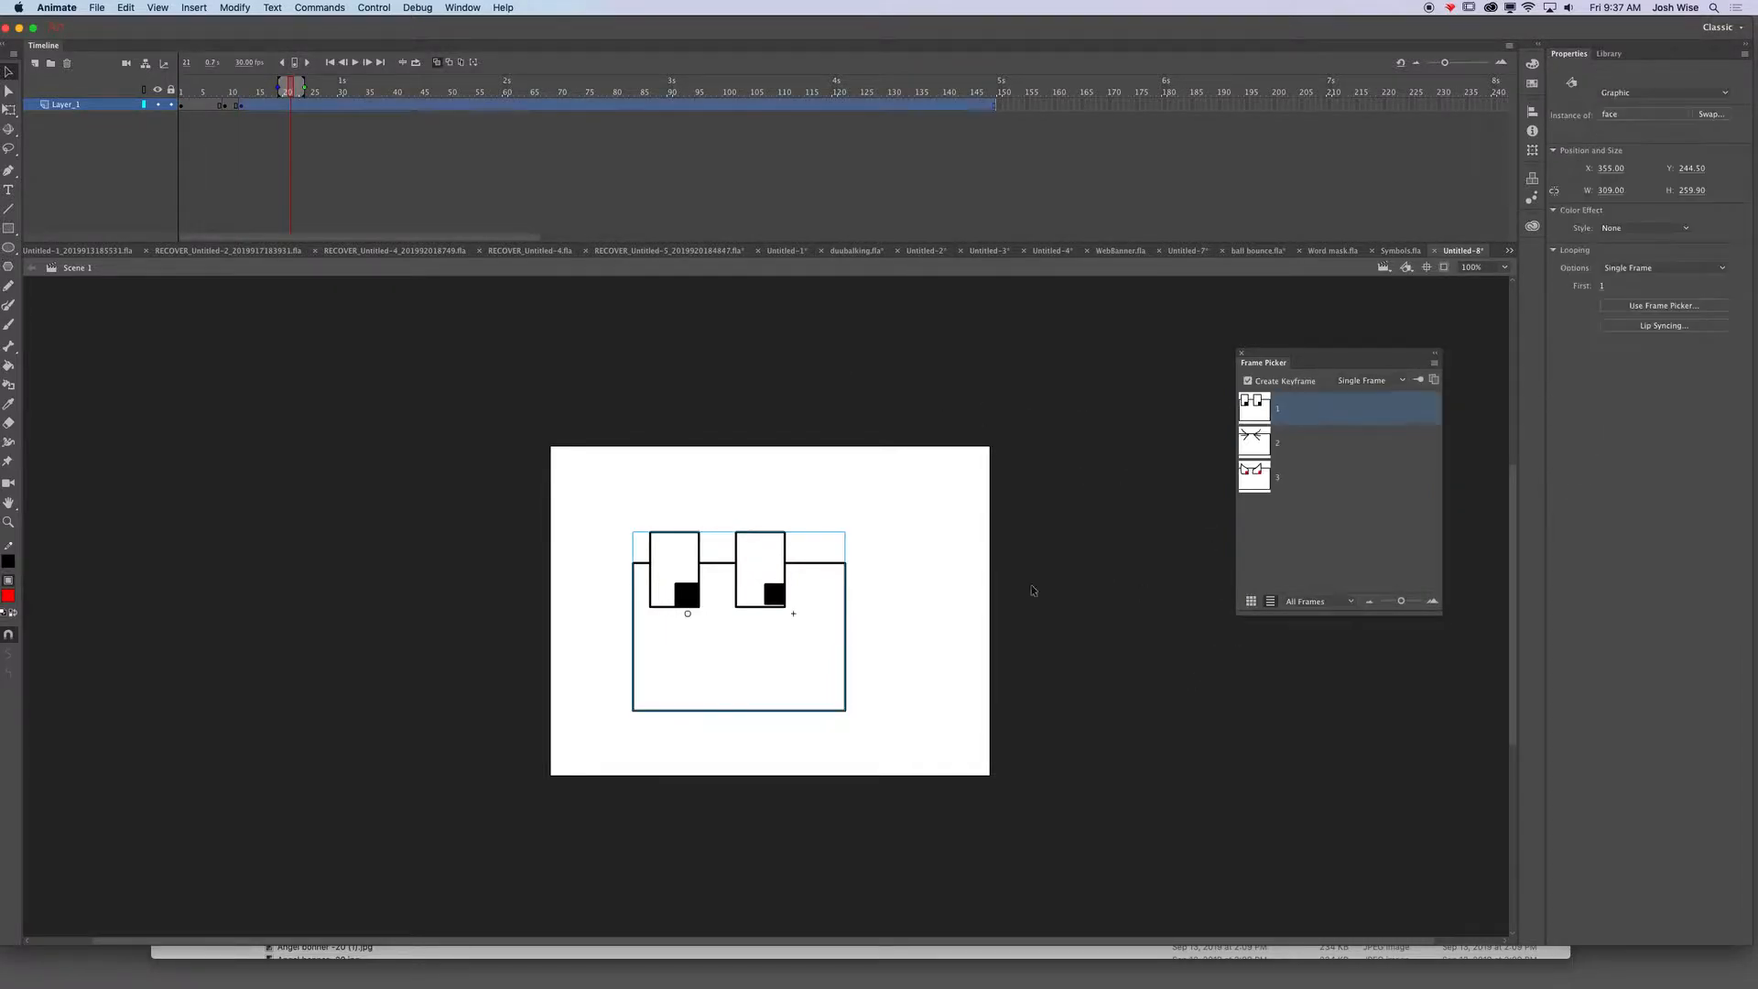
left_click(1256, 475)
left_click(390, 92)
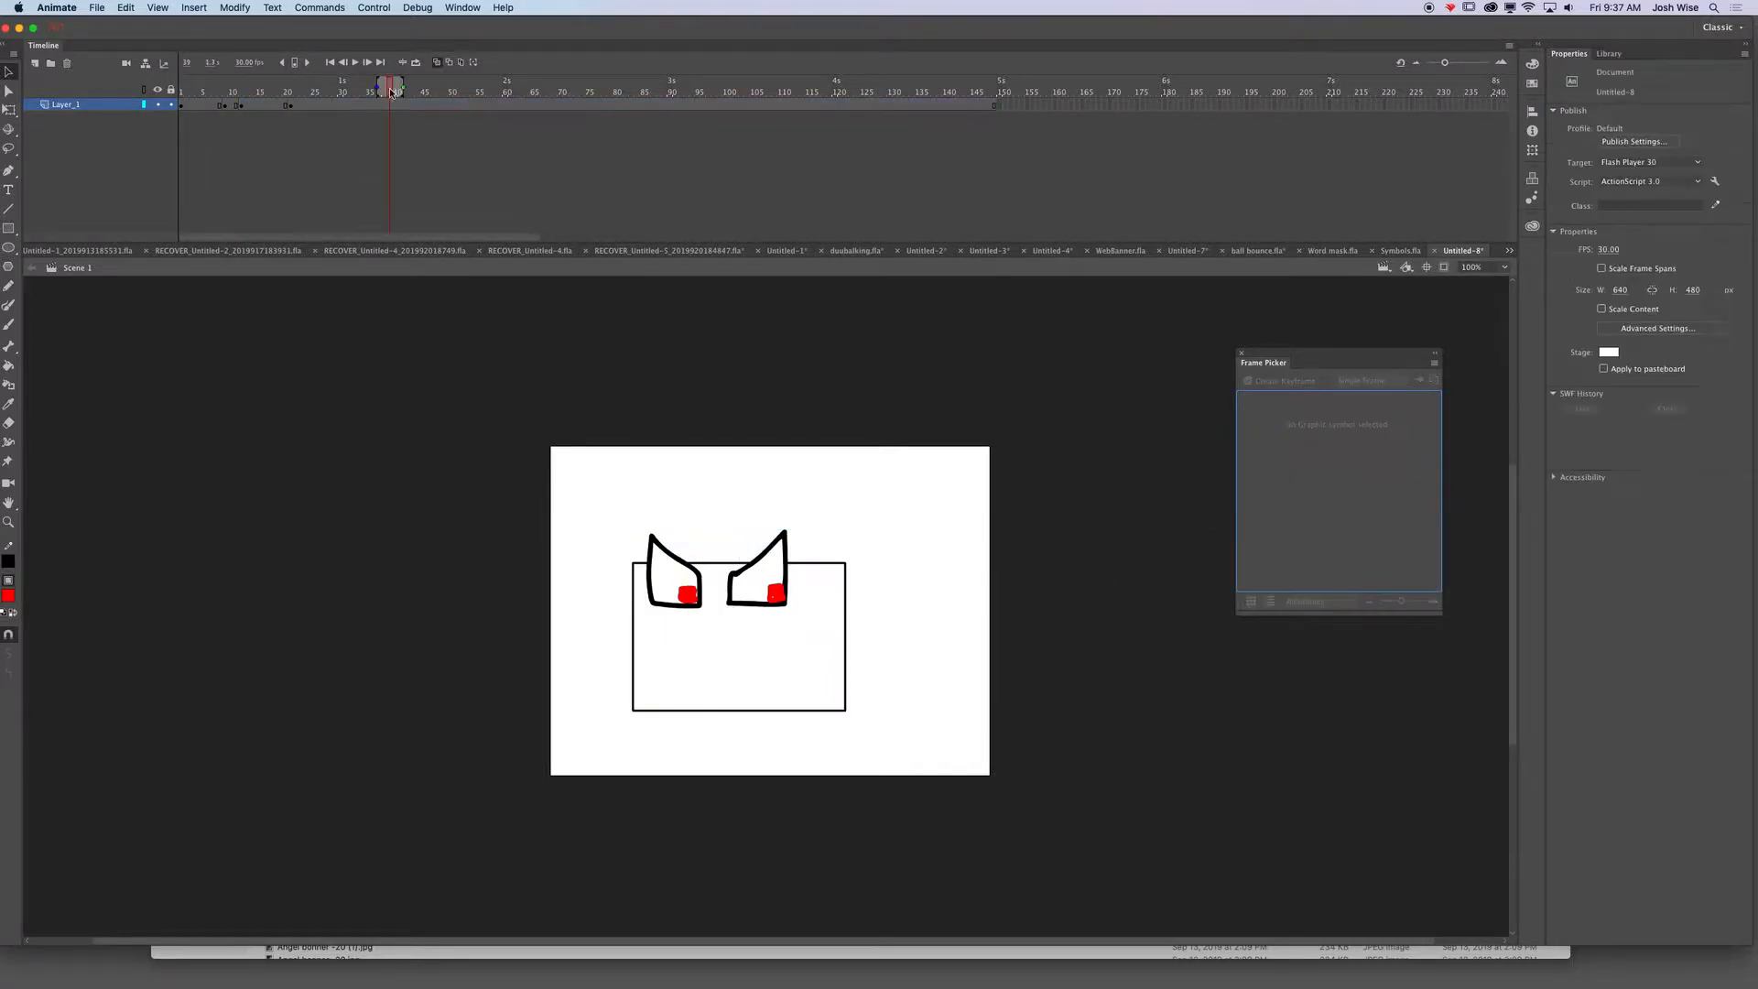
left_click(821, 609)
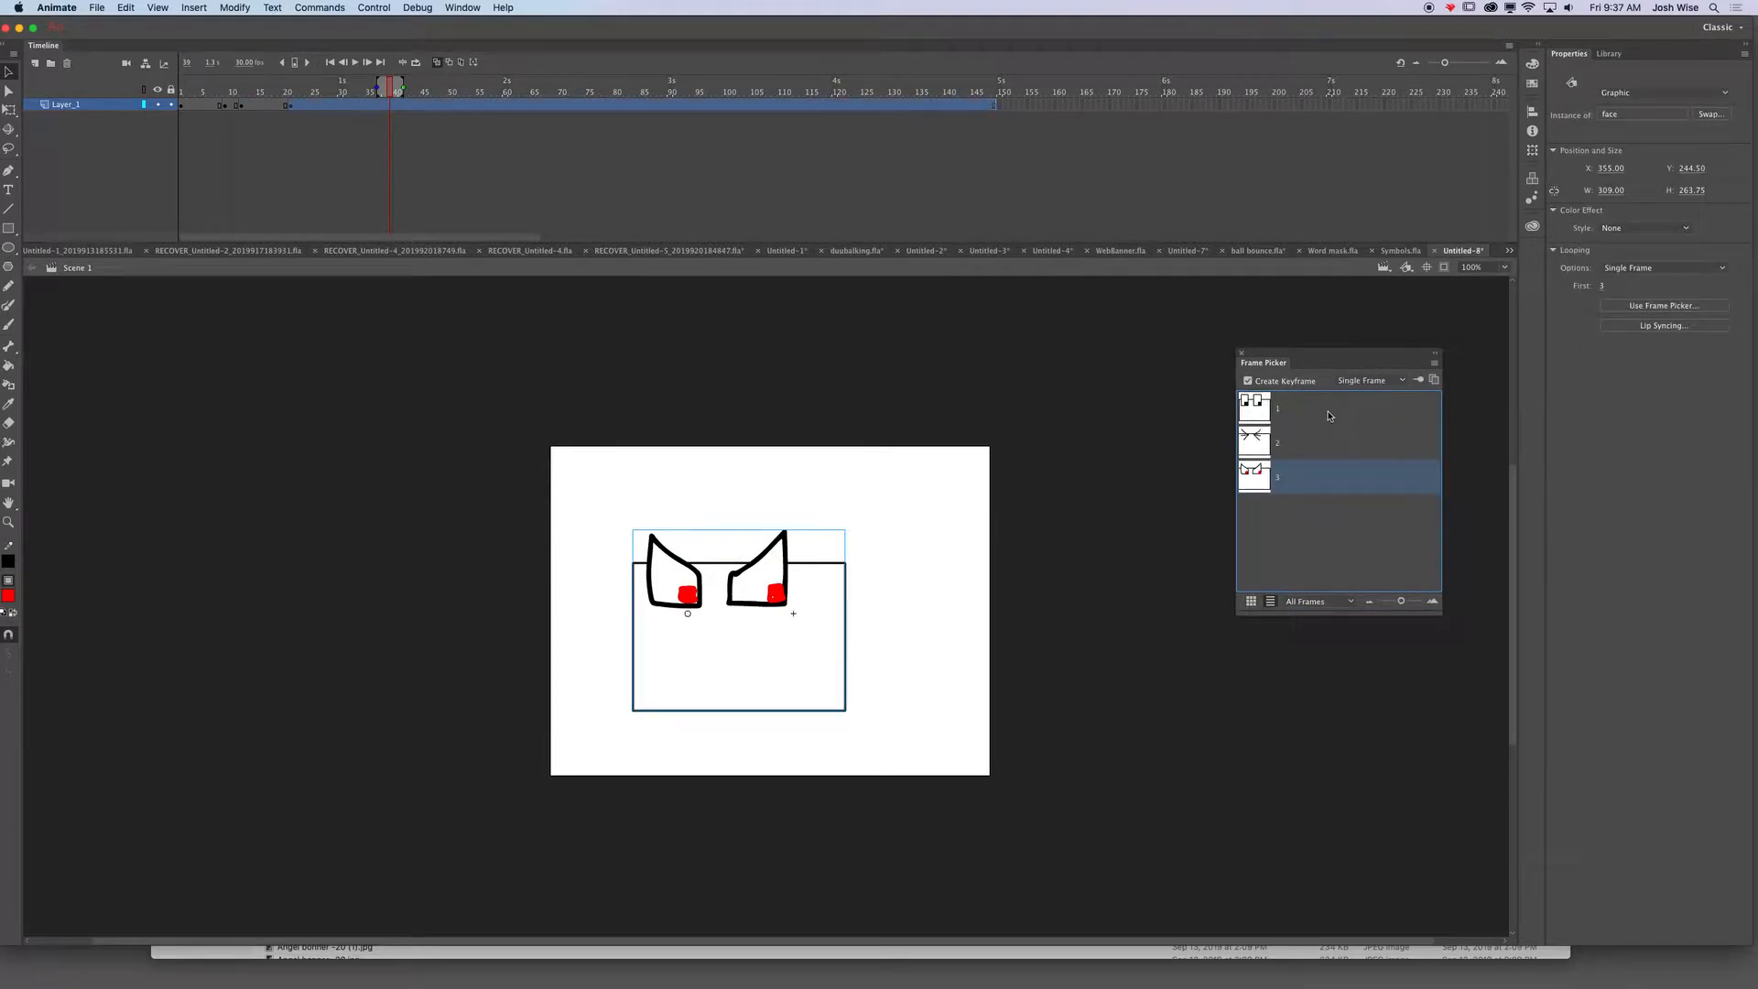
left_click(1261, 413)
- Add a second blink: squinting frame 2 at about frame 62 and open-eyed frame 1 at about frame 66
left_click(520, 95)
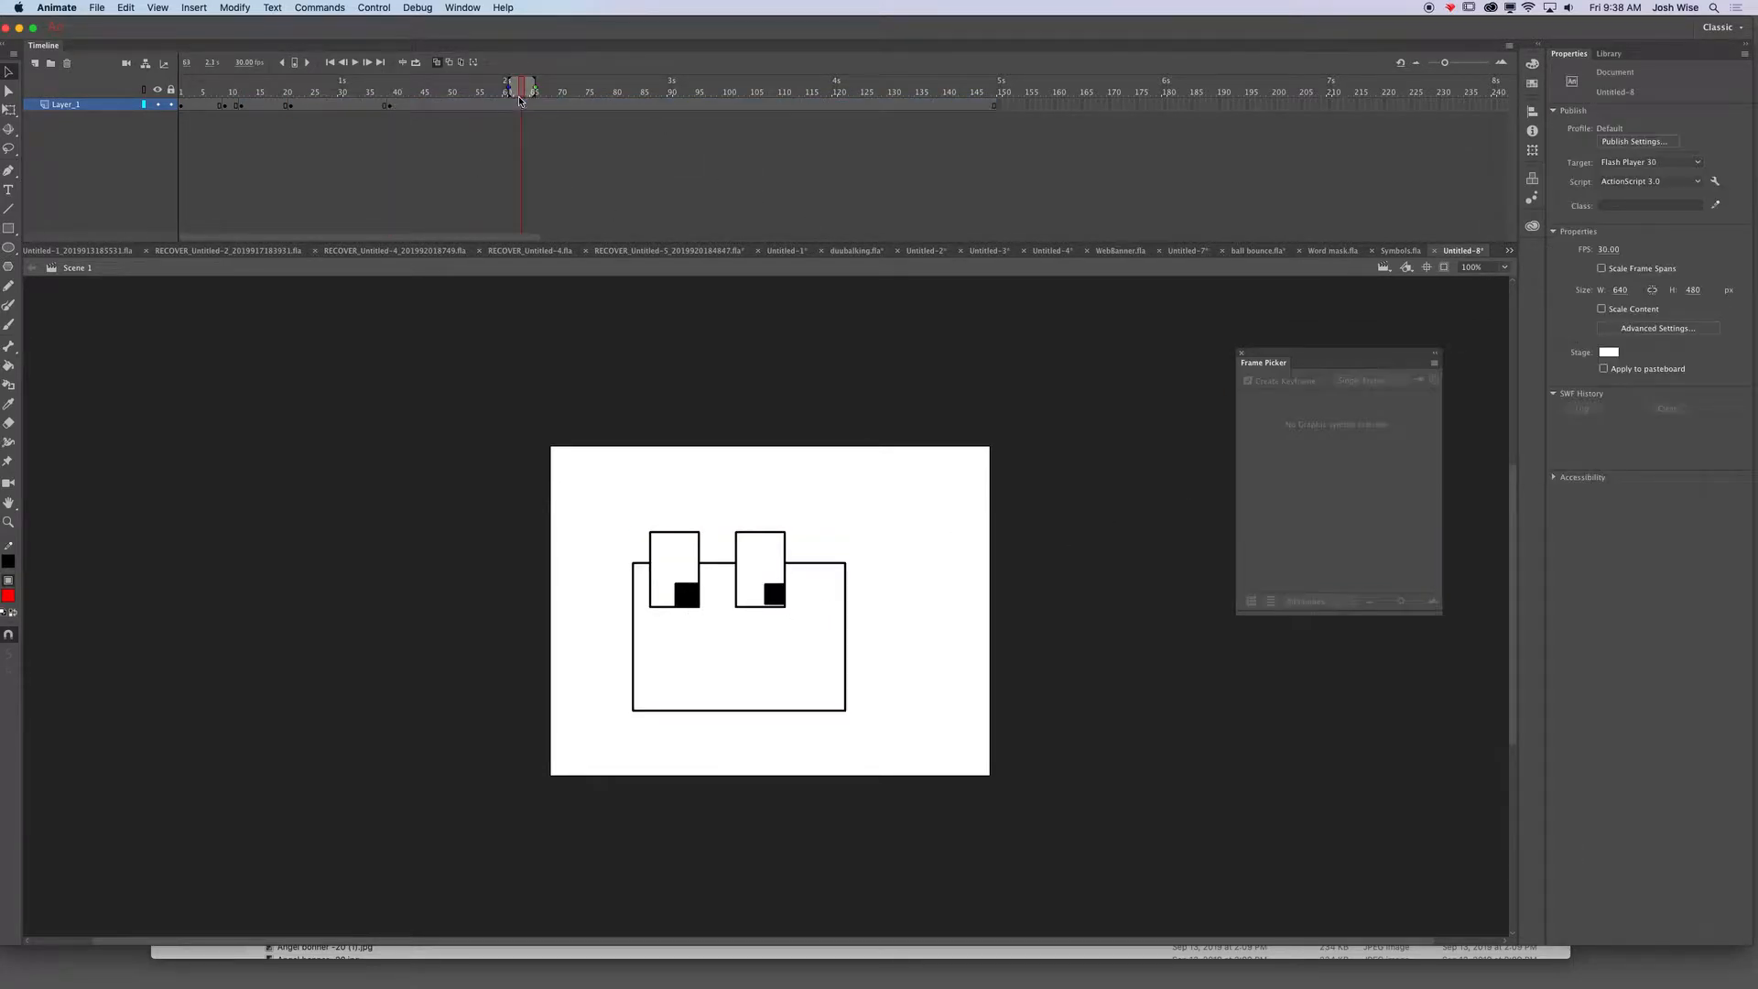
left_click(745, 596)
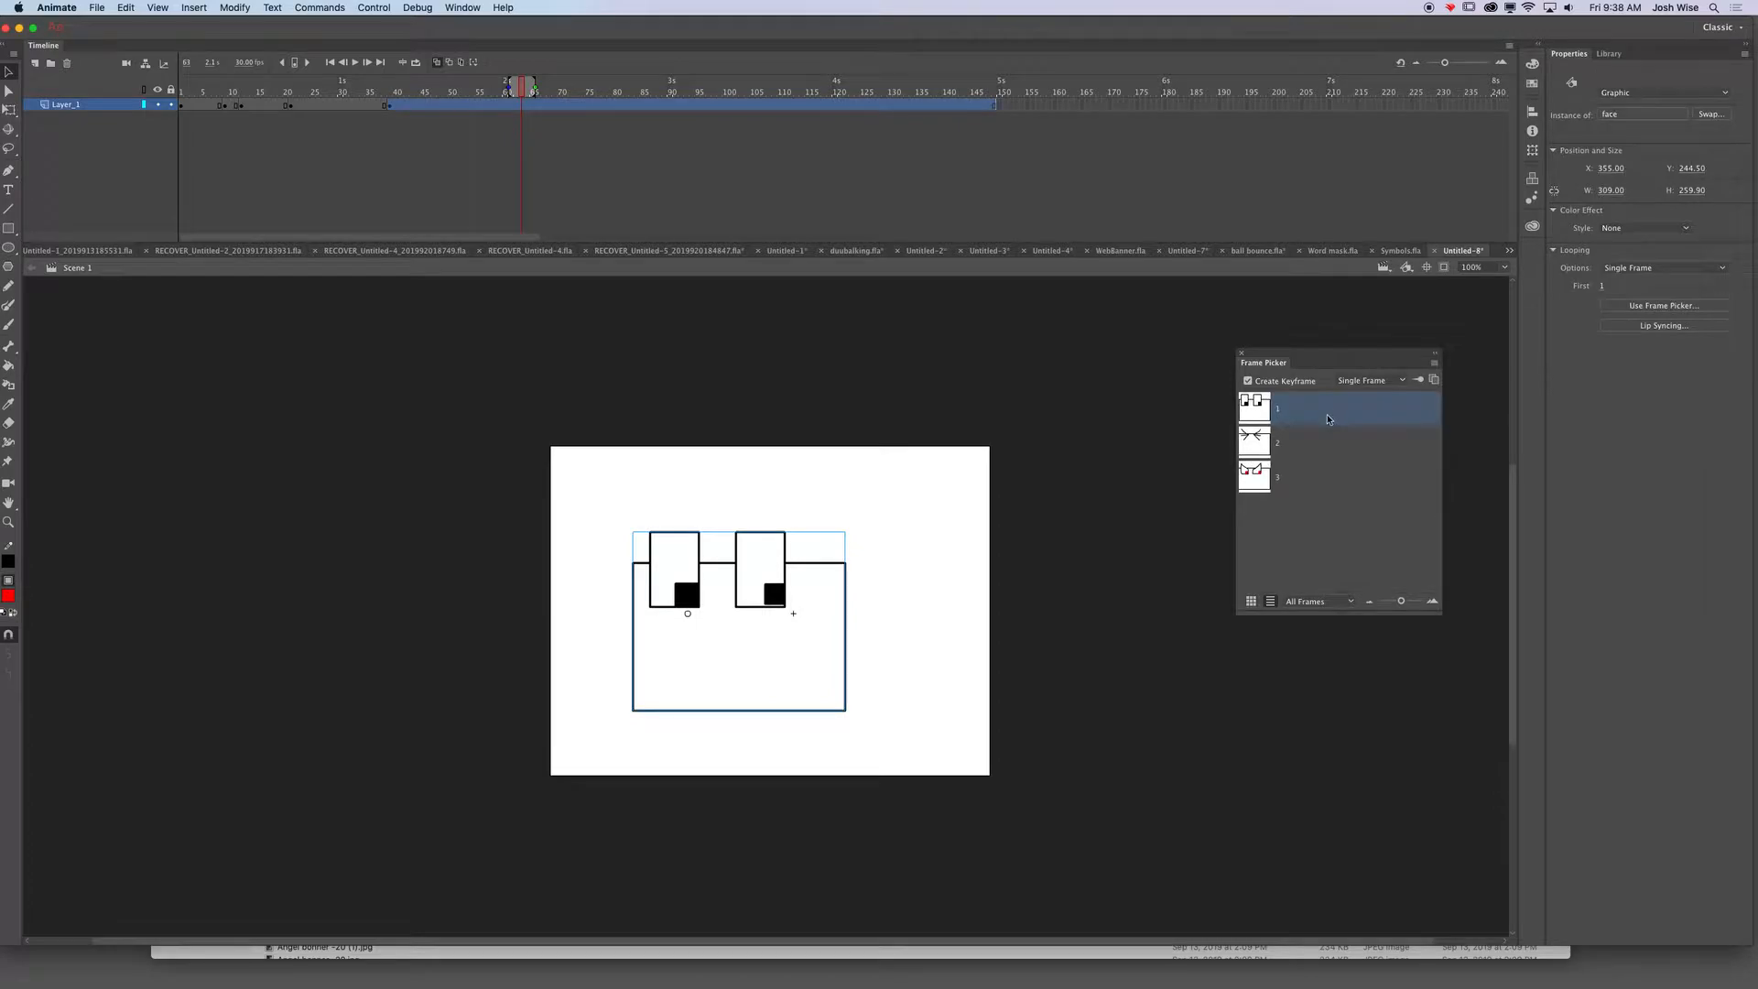
left_click(1267, 448)
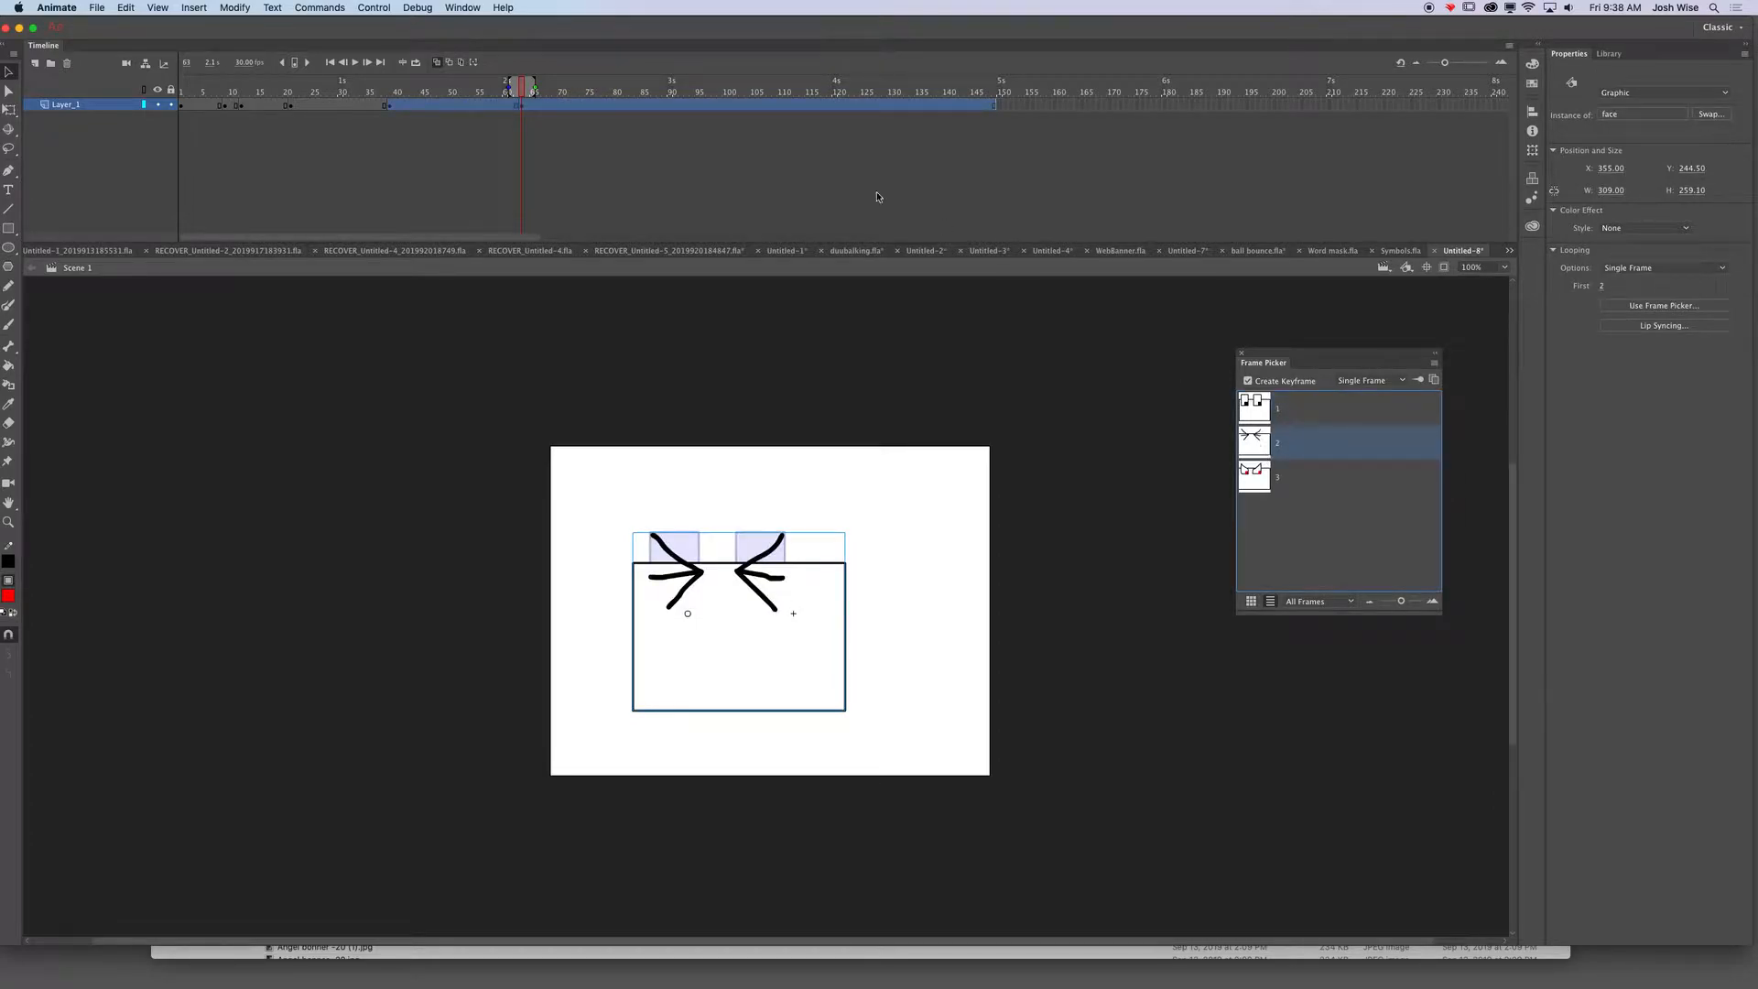
left_click(543, 93)
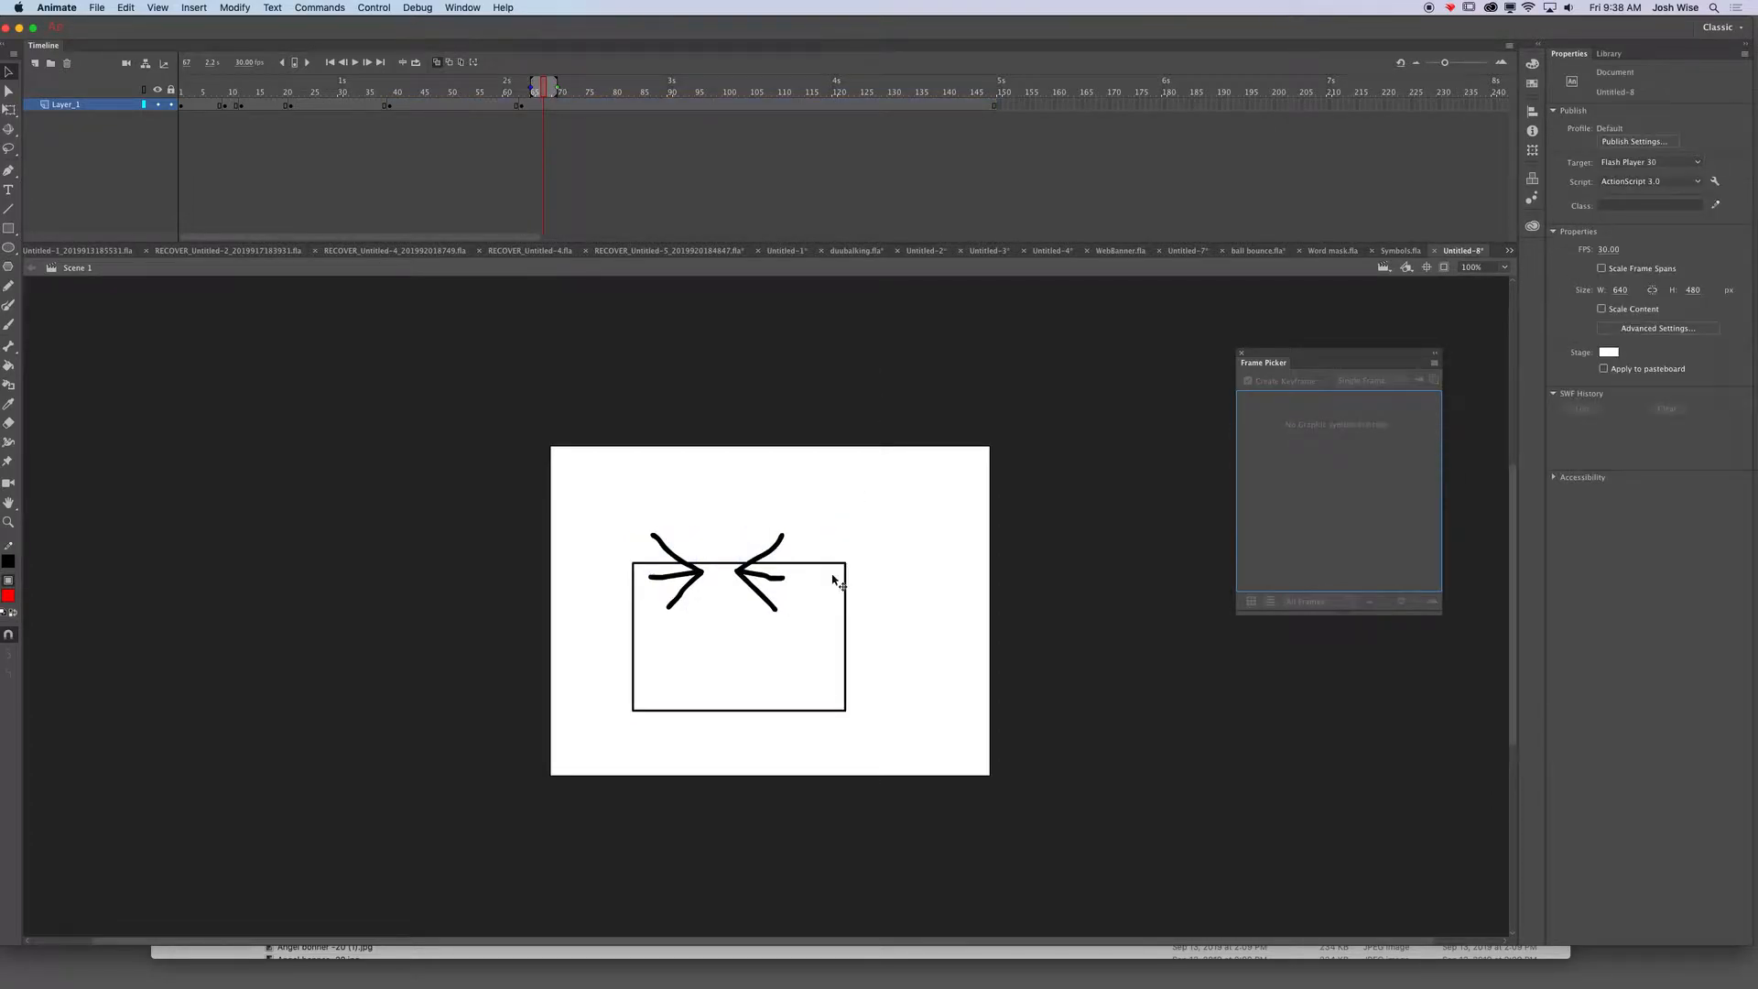
left_click(766, 640)
left_click(1268, 412)
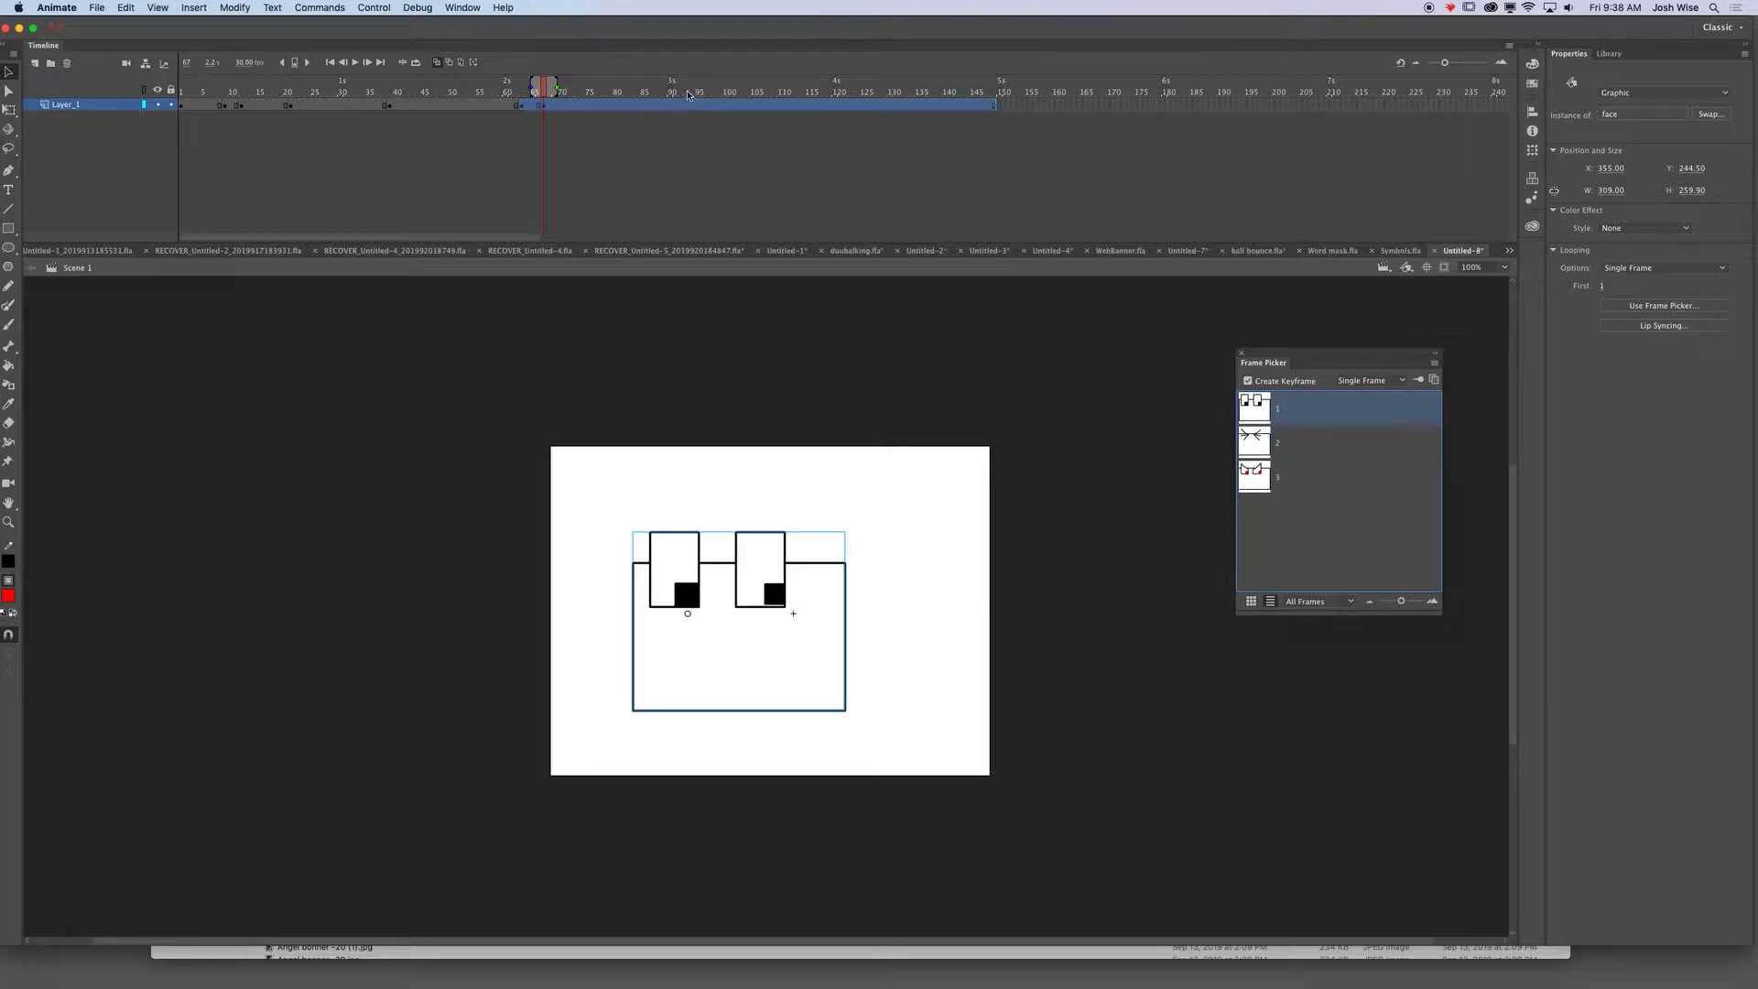
- Switch the face to angry frame 3 at about frame 92 and play the animation on the timeline
left_click(689, 92)
left_click(812, 575)
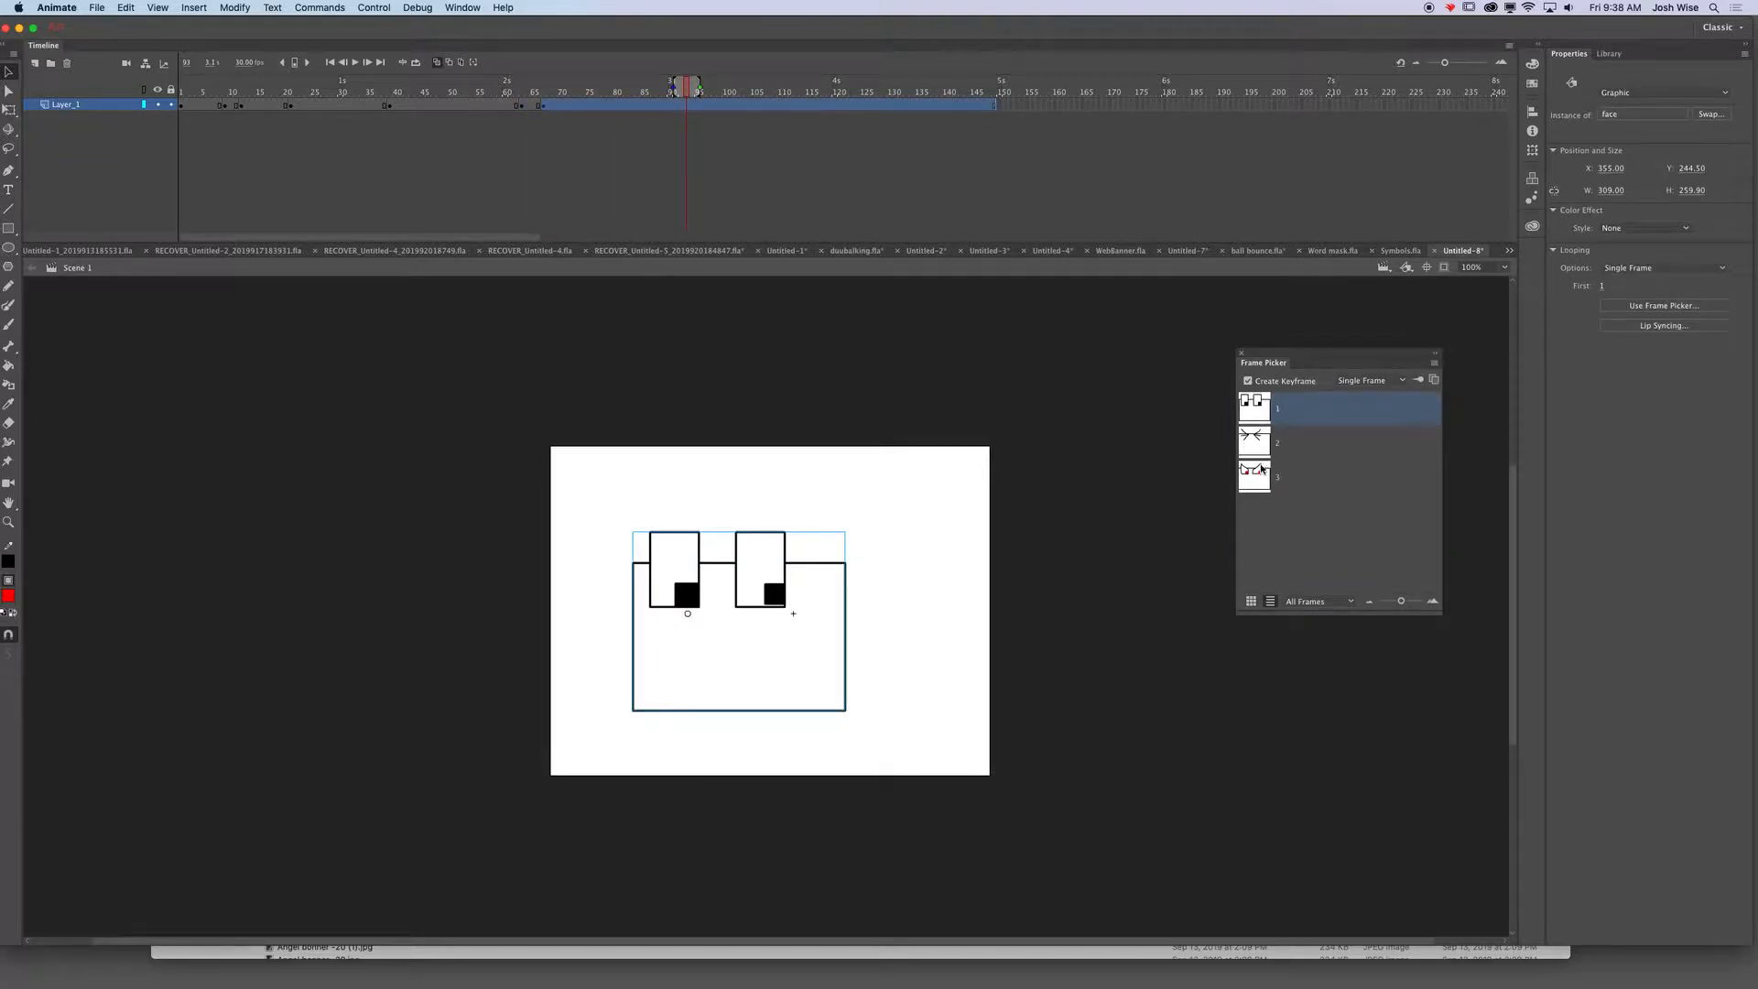
left_click(1264, 469)
key("Return")
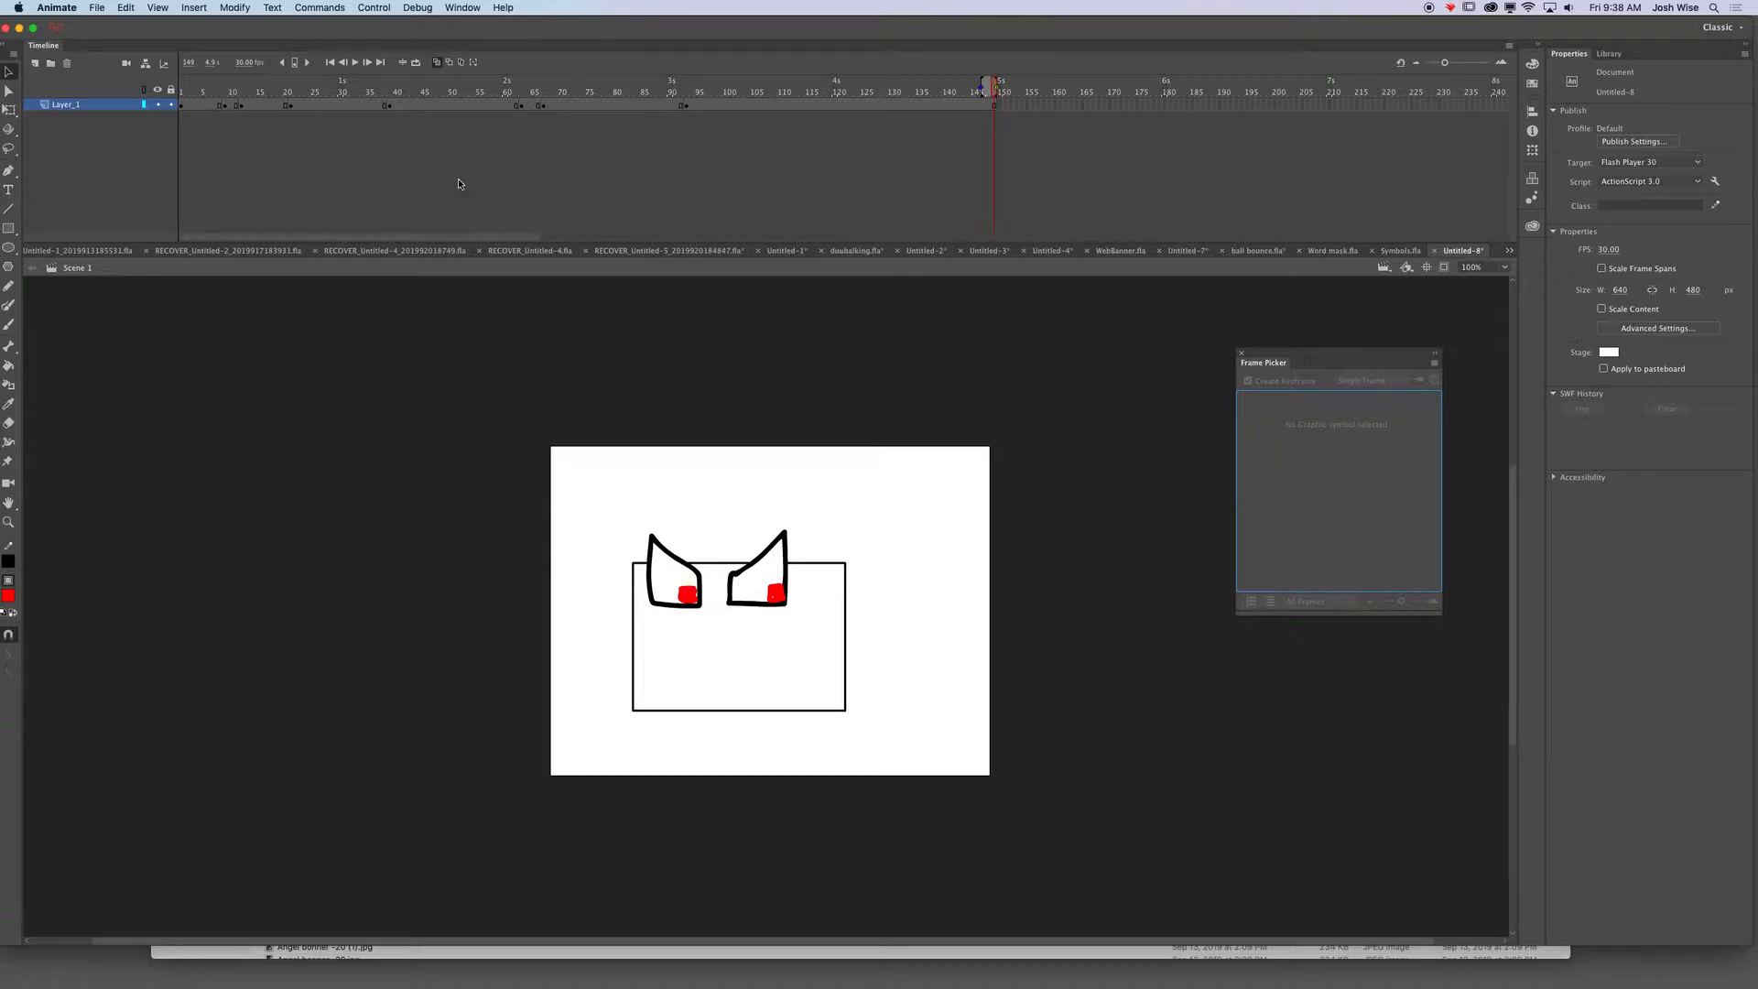
- Remove the layer holding the face animation to get an empty stage, and activate the PolyStar tool
left_click(68, 104)
left_click(66, 66)
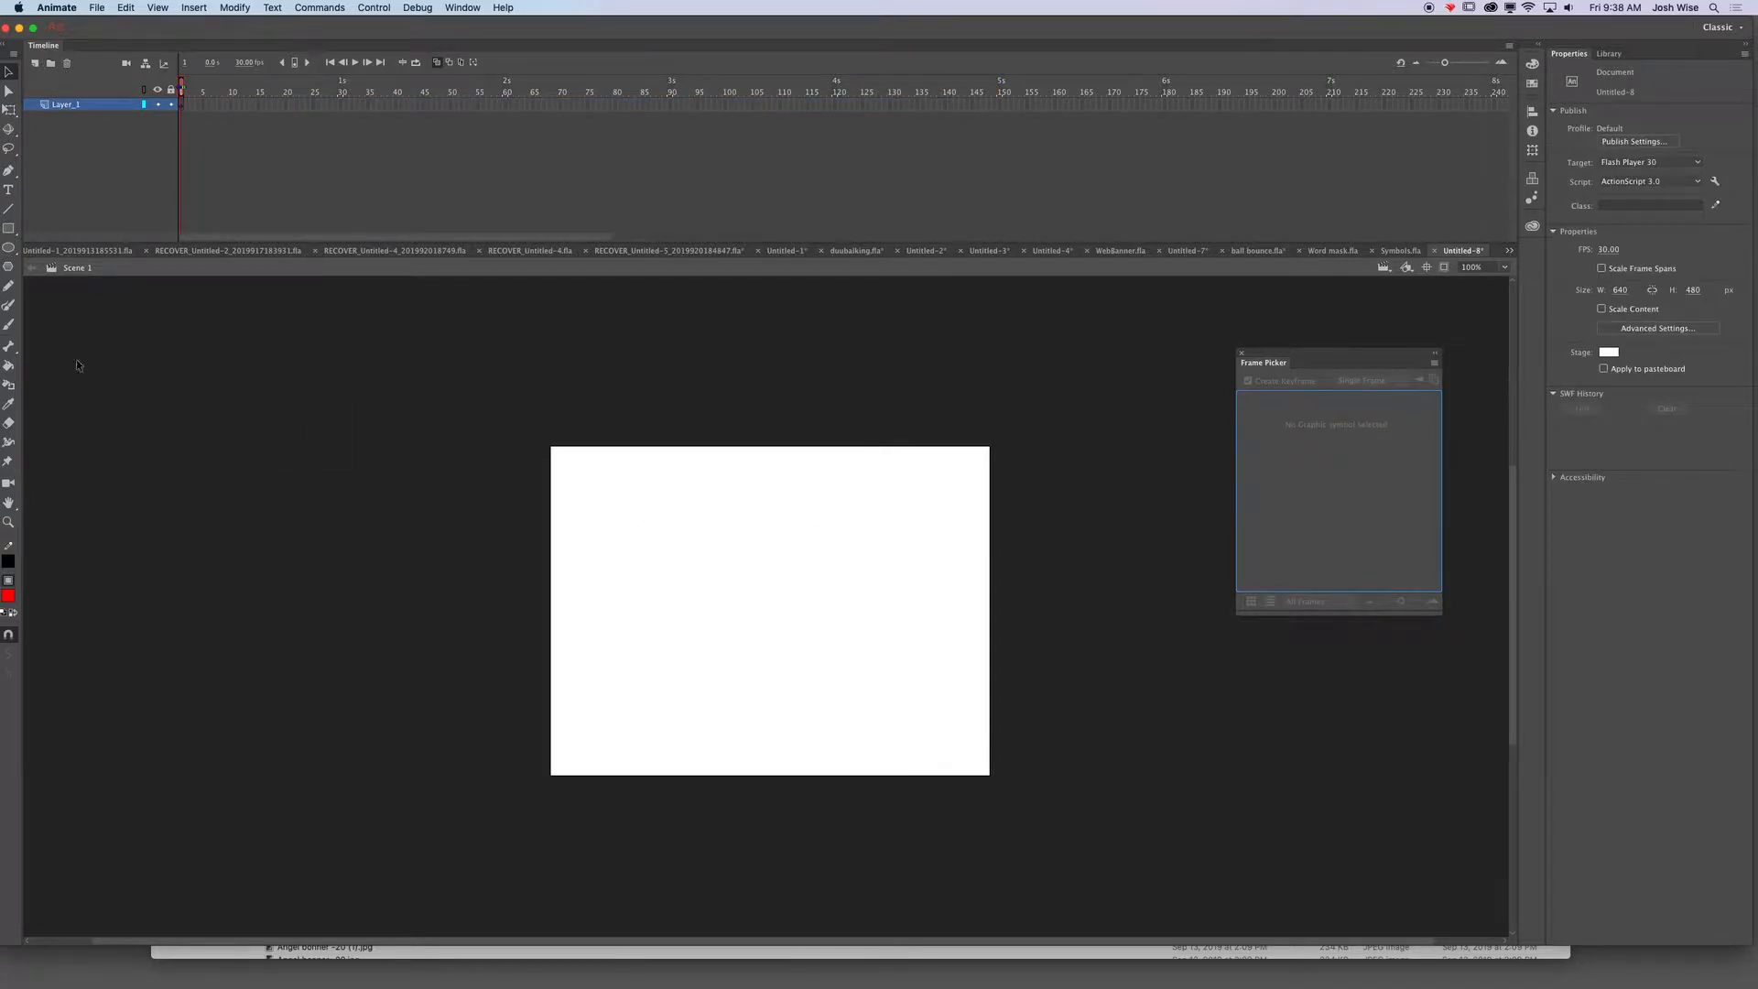
left_click(6, 230)
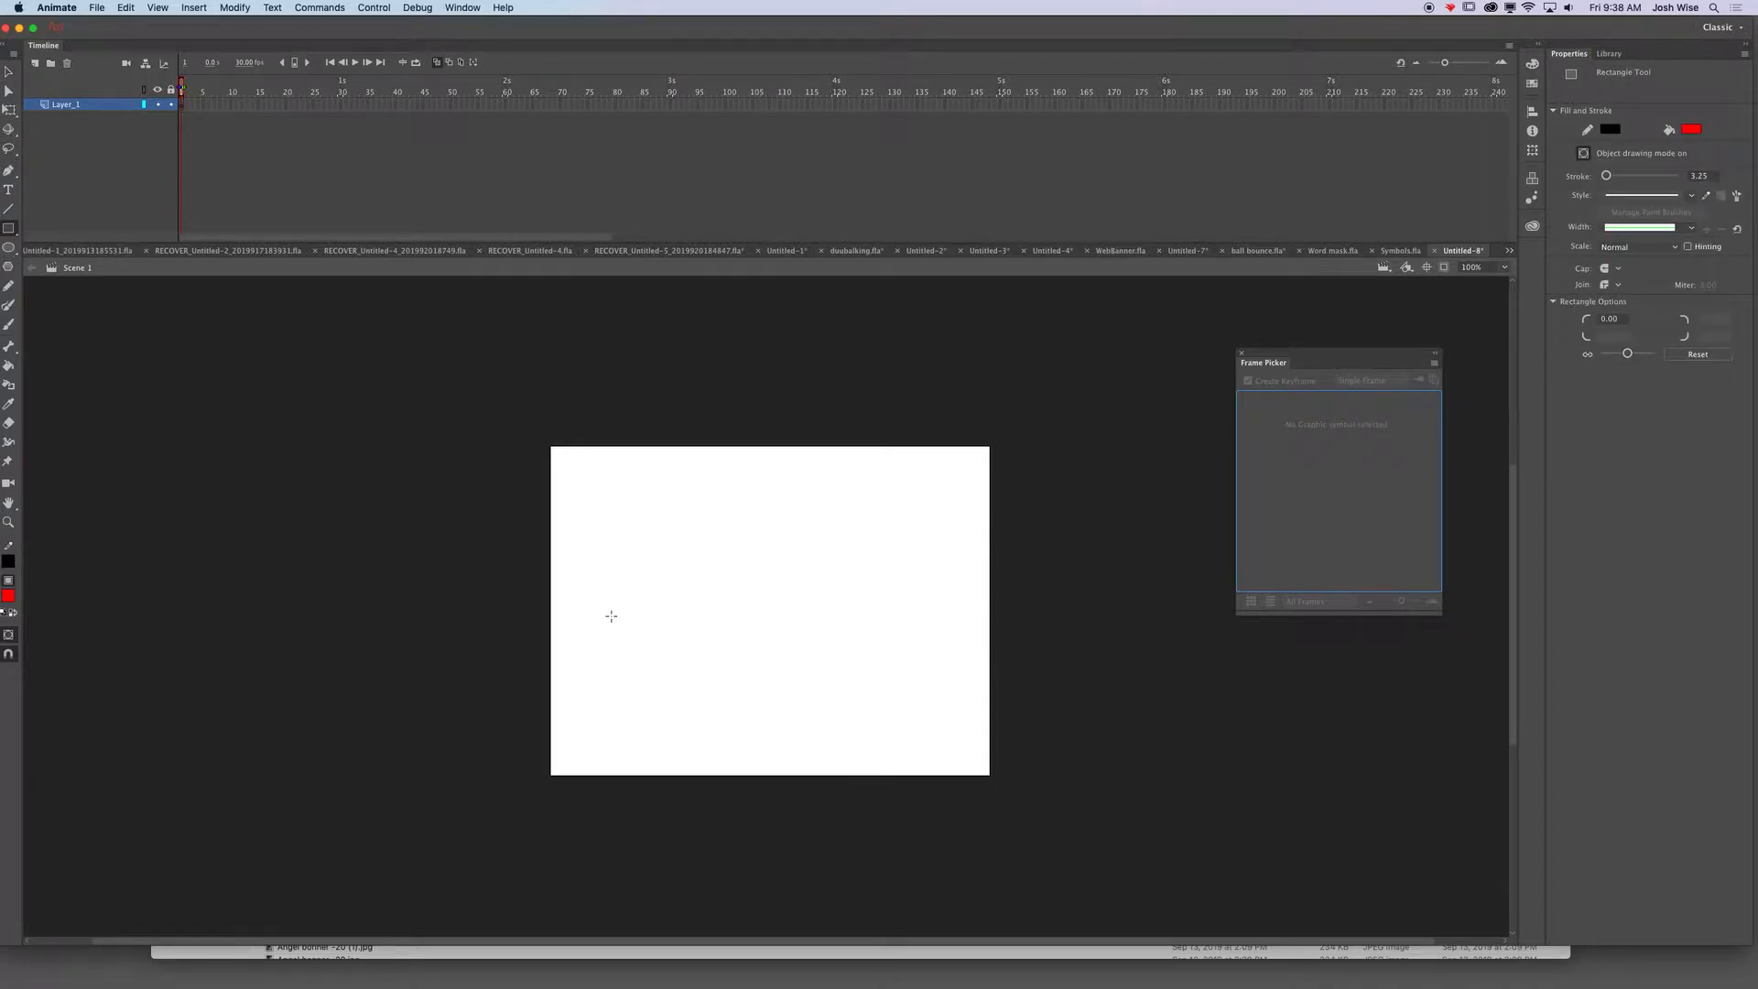
left_click(11, 232)
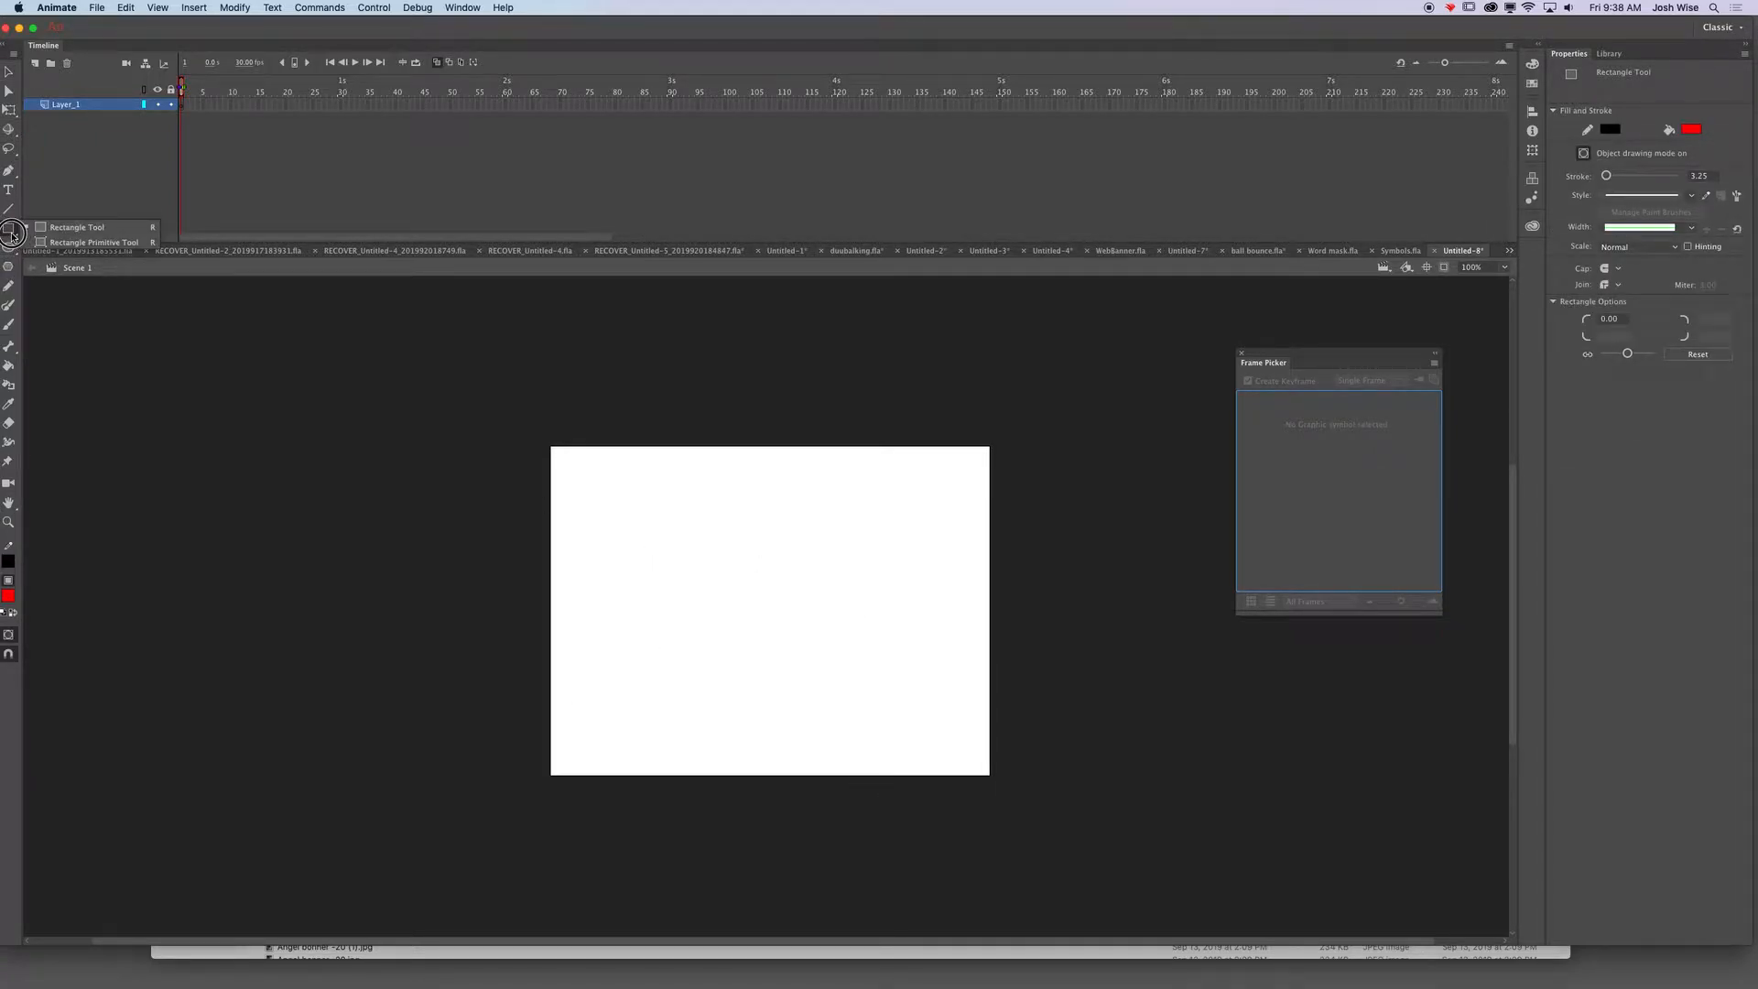
left_click(8, 267)
left_click_drag(679, 613, 728, 664)
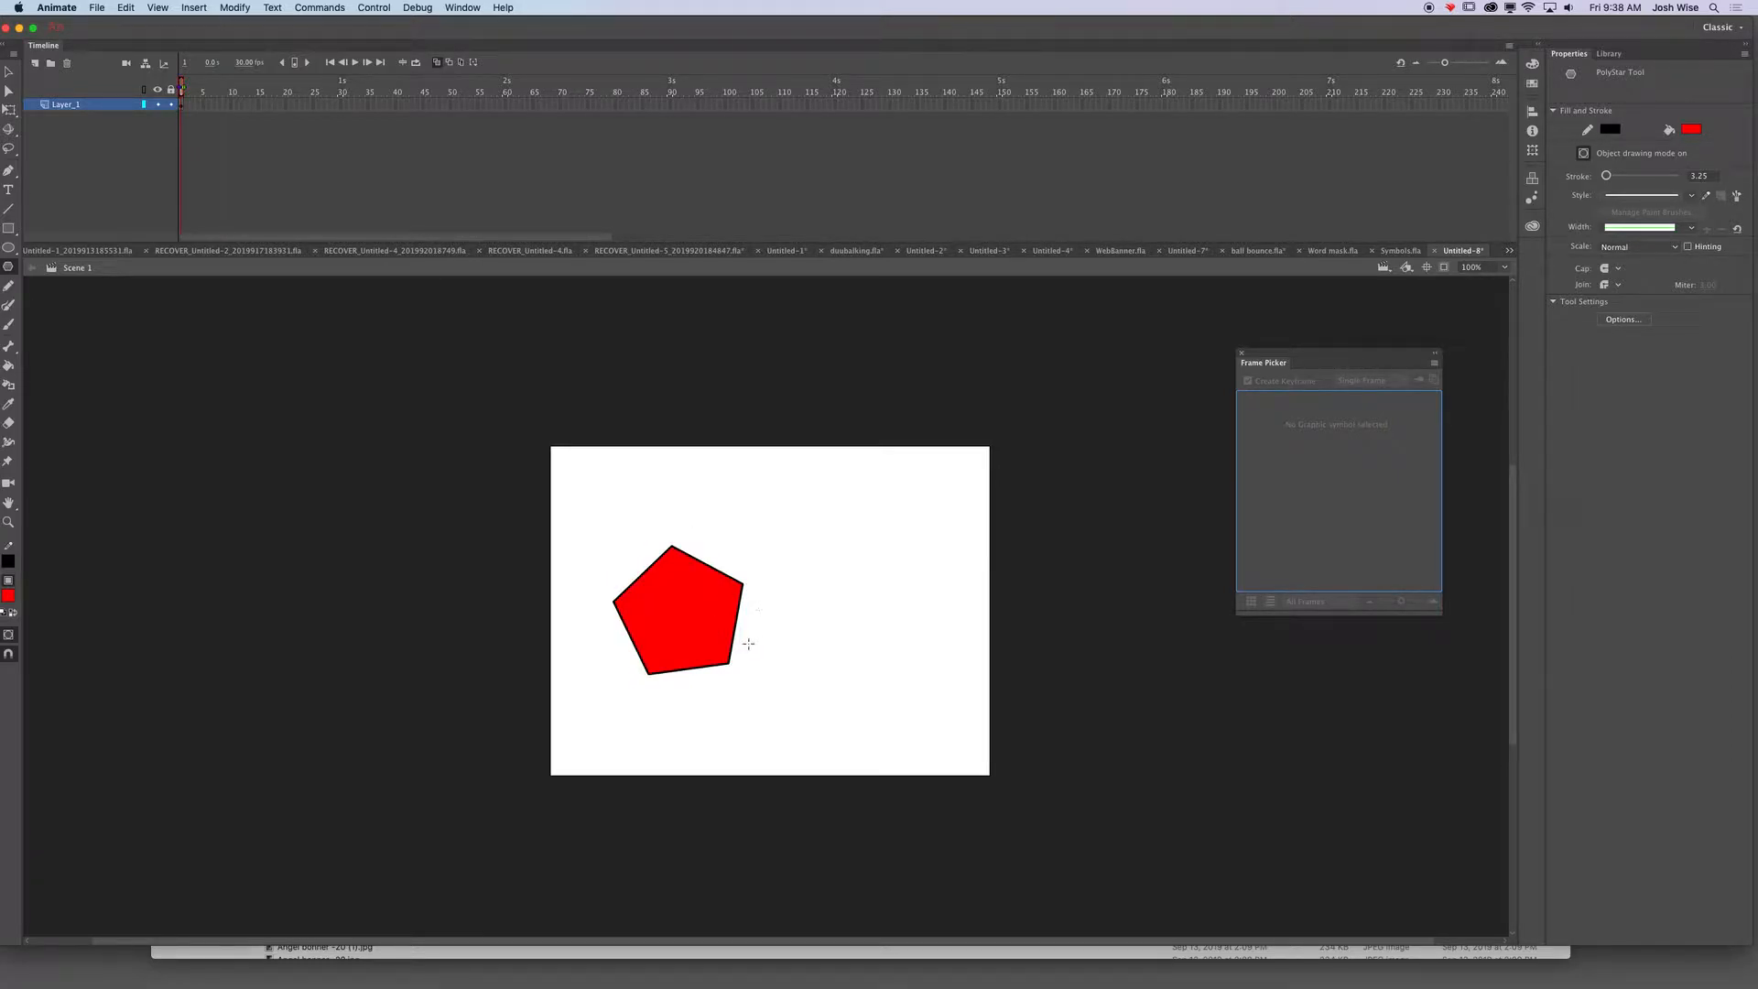
key("super+z")
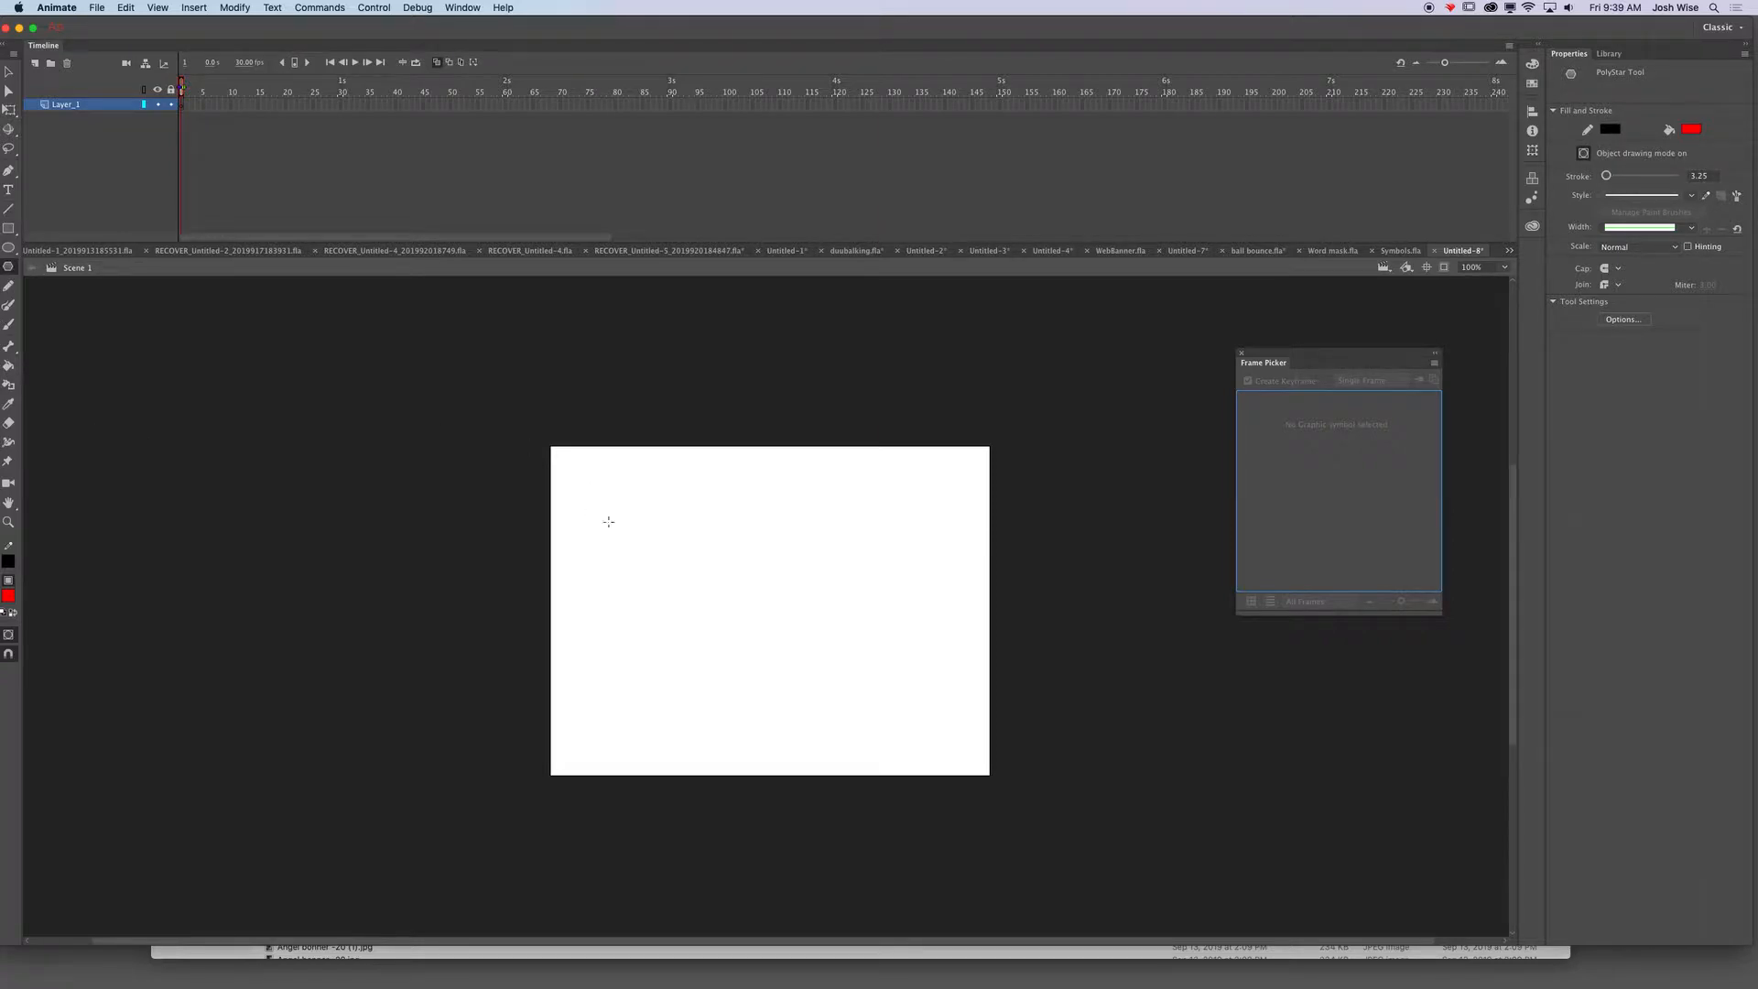
left_click_drag(720, 611, 765, 631)
key("super+z")
- Set the PolyStar style to star and draw a red five-pointed star about 206 by 199 px near the stage's middle
left_click(1618, 320)
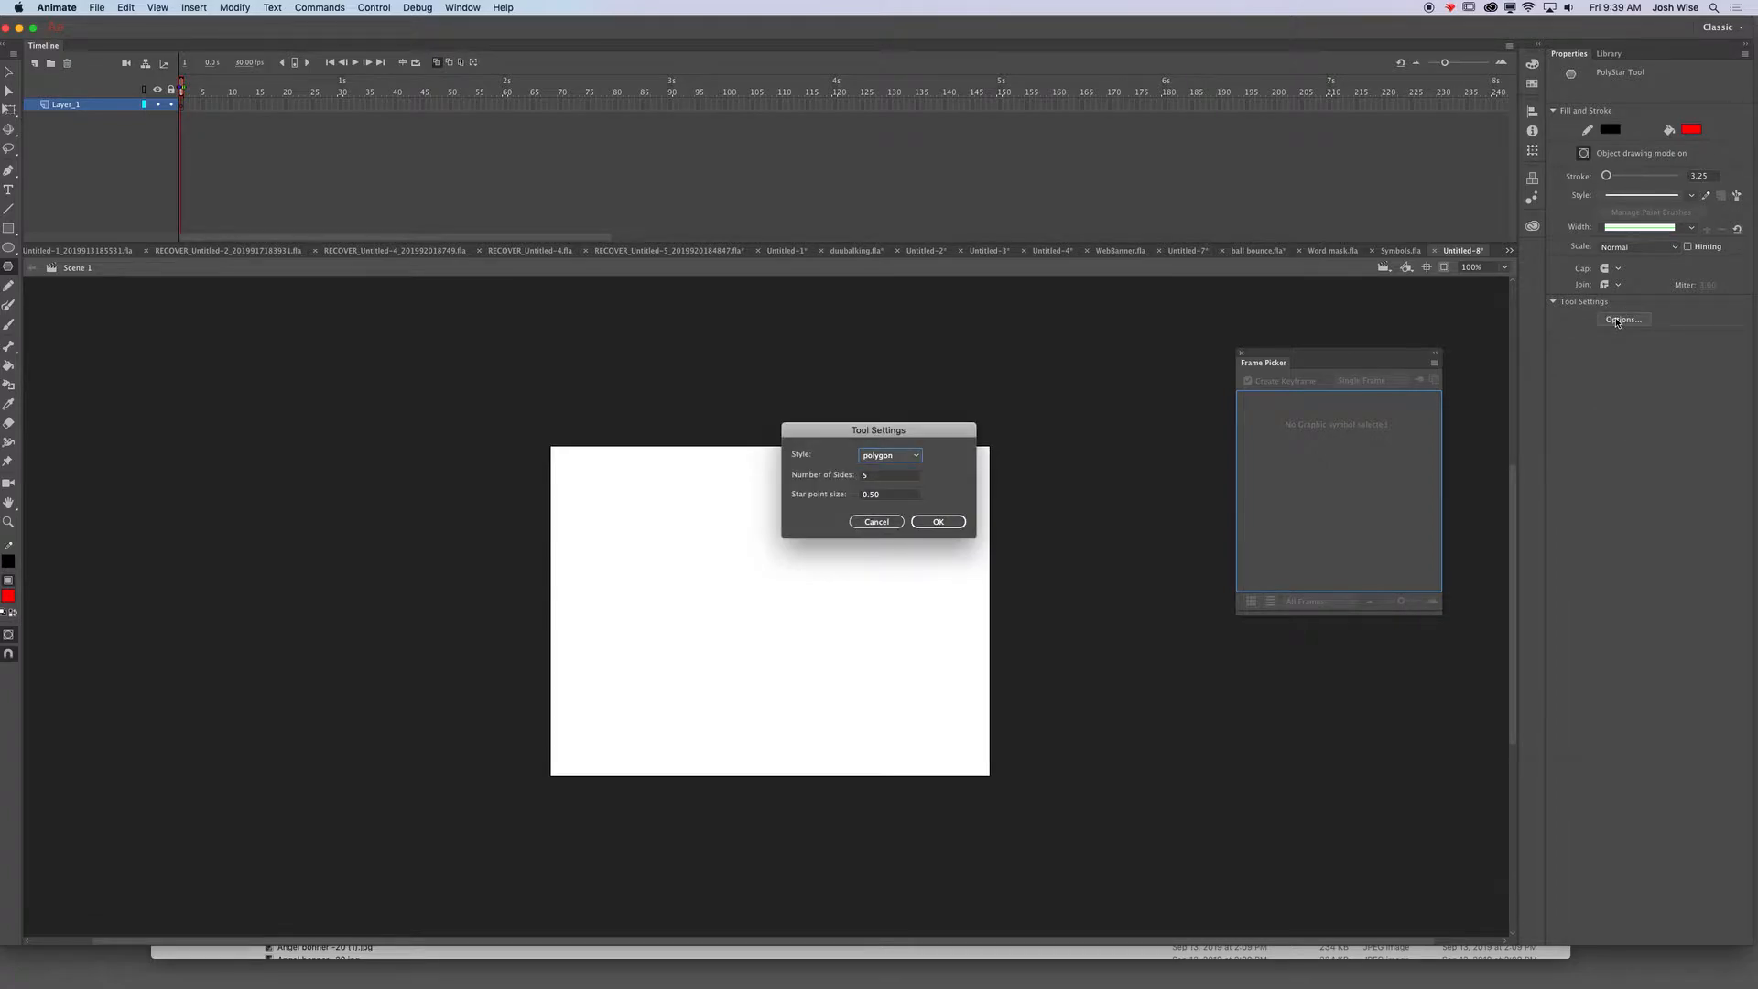
left_click(909, 455)
left_click(901, 492)
left_click(936, 522)
left_click_drag(747, 596, 791, 681)
mouse_move(748, 597)
left_mouse_down()
mouse_move(794, 672)
mouse_move(788, 654)
mouse_move(887, 695)
mouse_move(806, 647)
mouse_move(788, 651)
mouse_move(808, 678)
mouse_move(789, 656)
left_mouse_up()
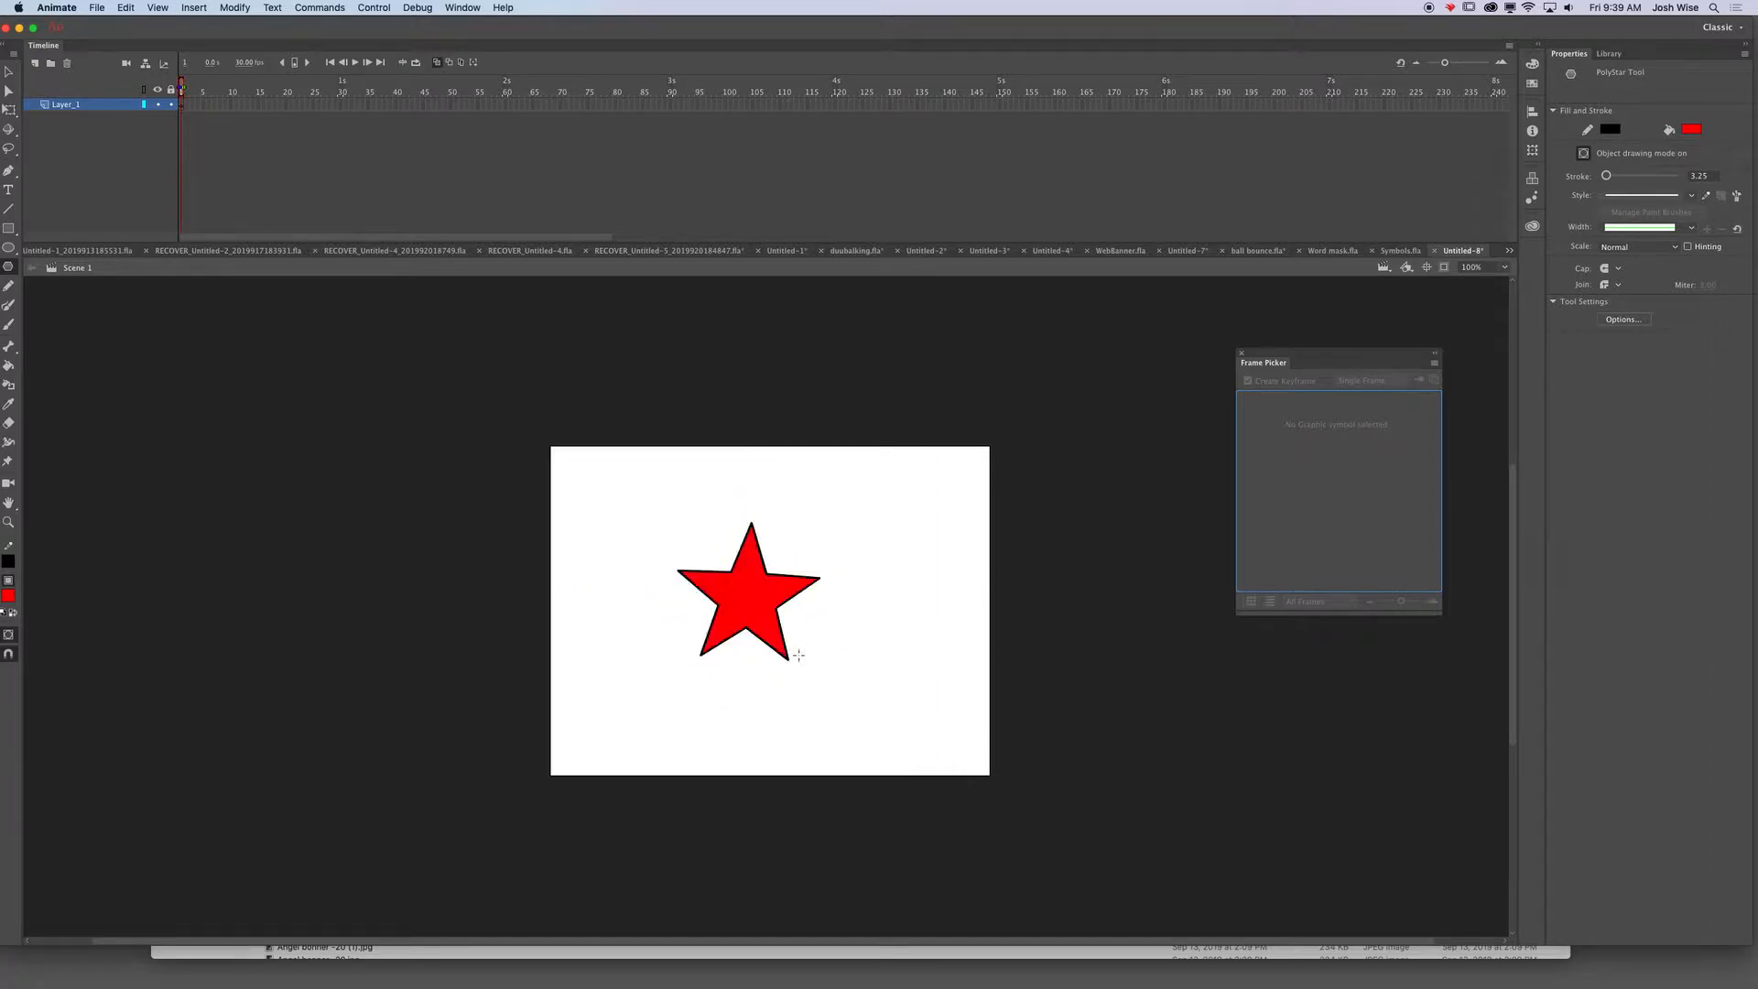
- Select the red star and move it up and to the right, close to the stage's upper edge
left_click(10, 75)
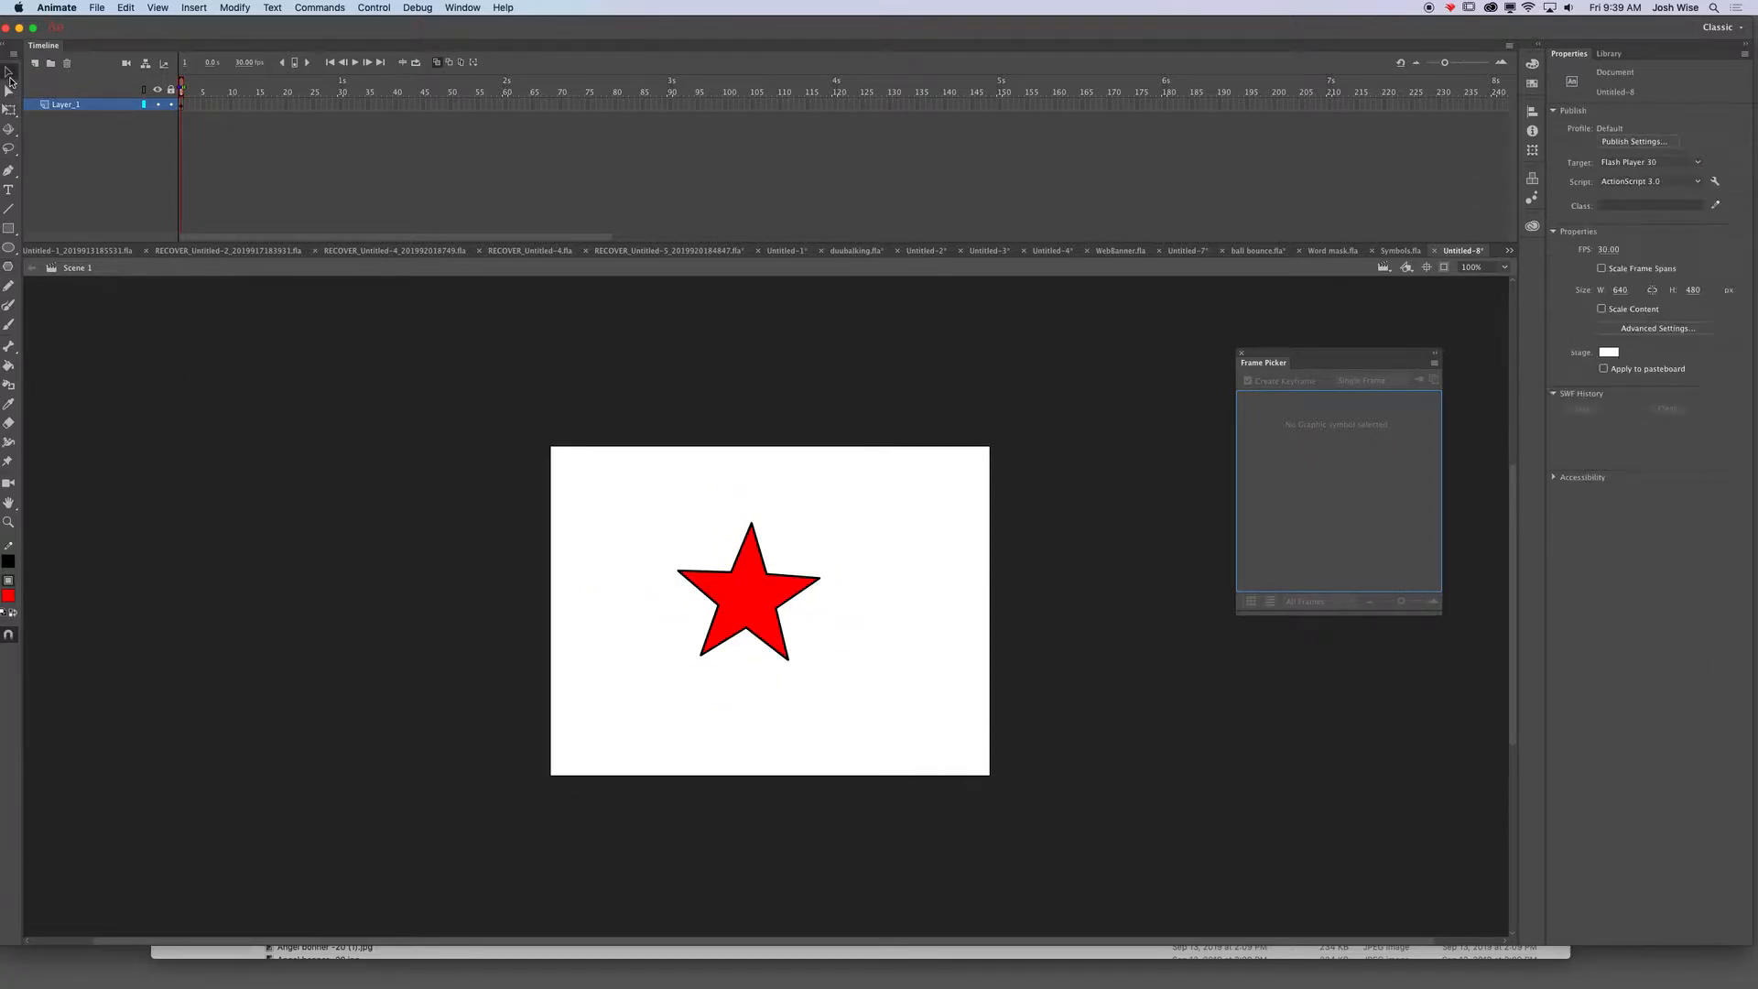
left_click_drag(655, 503, 846, 712)
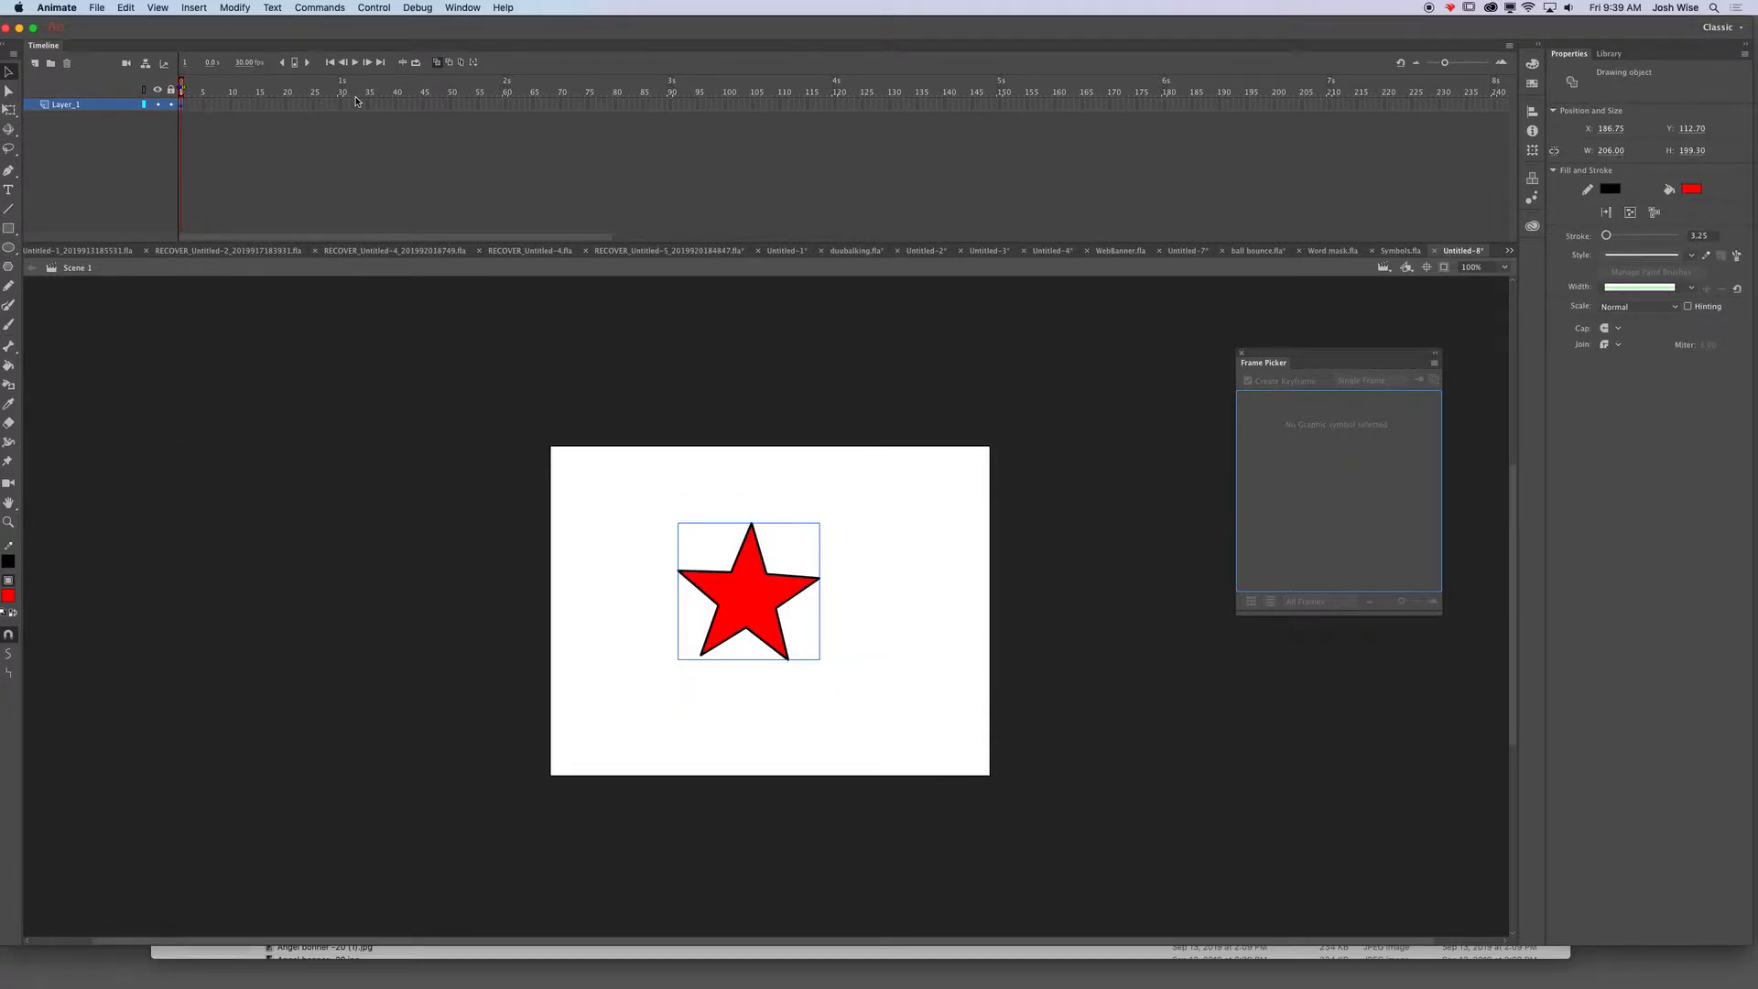
left_click_drag(751, 586, 806, 516)
- Draw a large red rectangle overlapping the star's lower-left part and bring the star in front of it
left_click(8, 228)
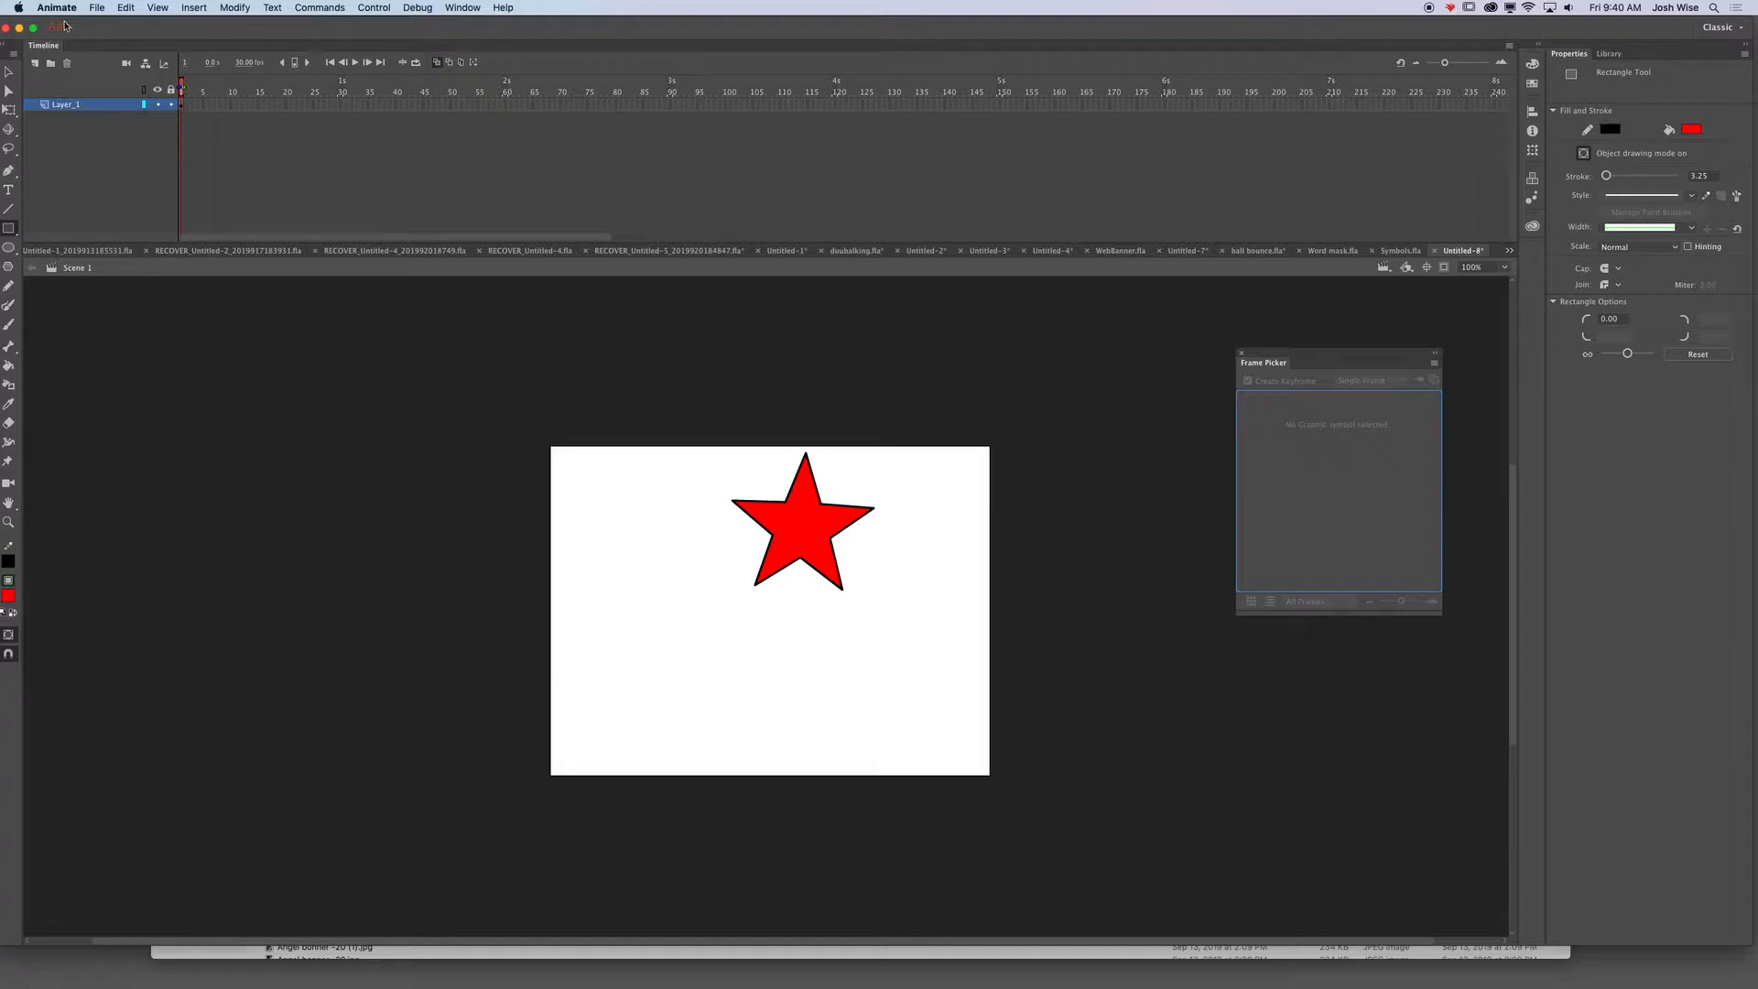
left_click(36, 64)
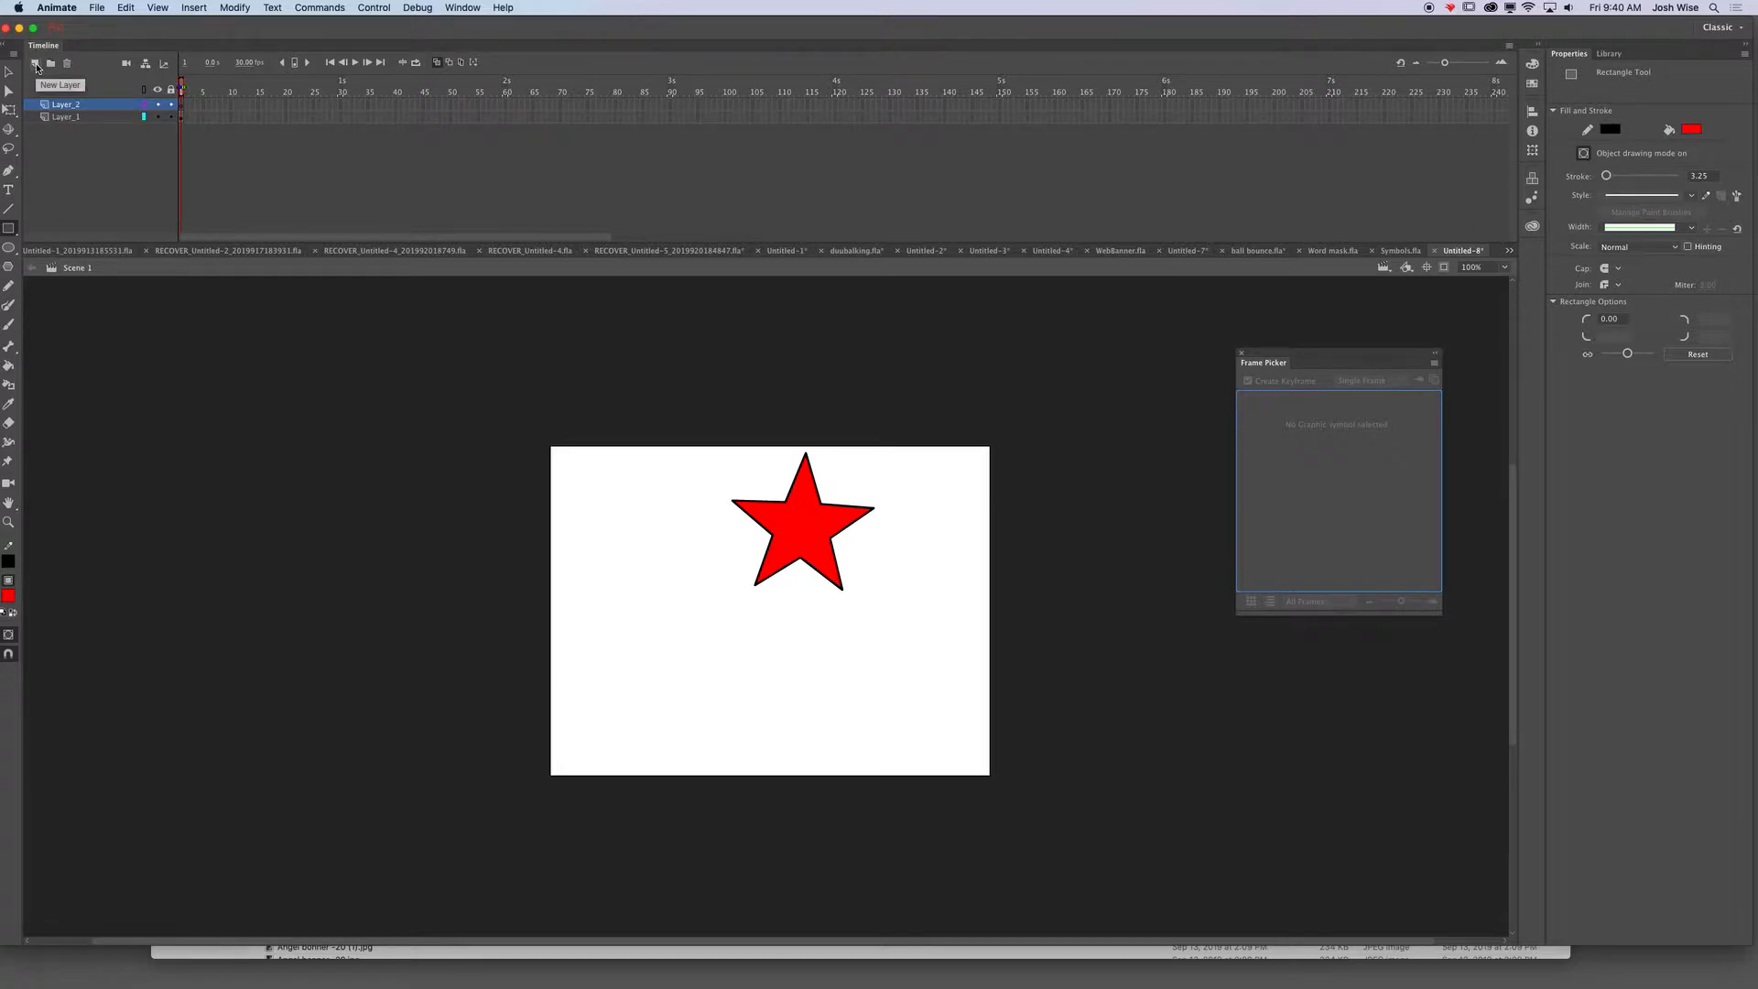
key("super+z")
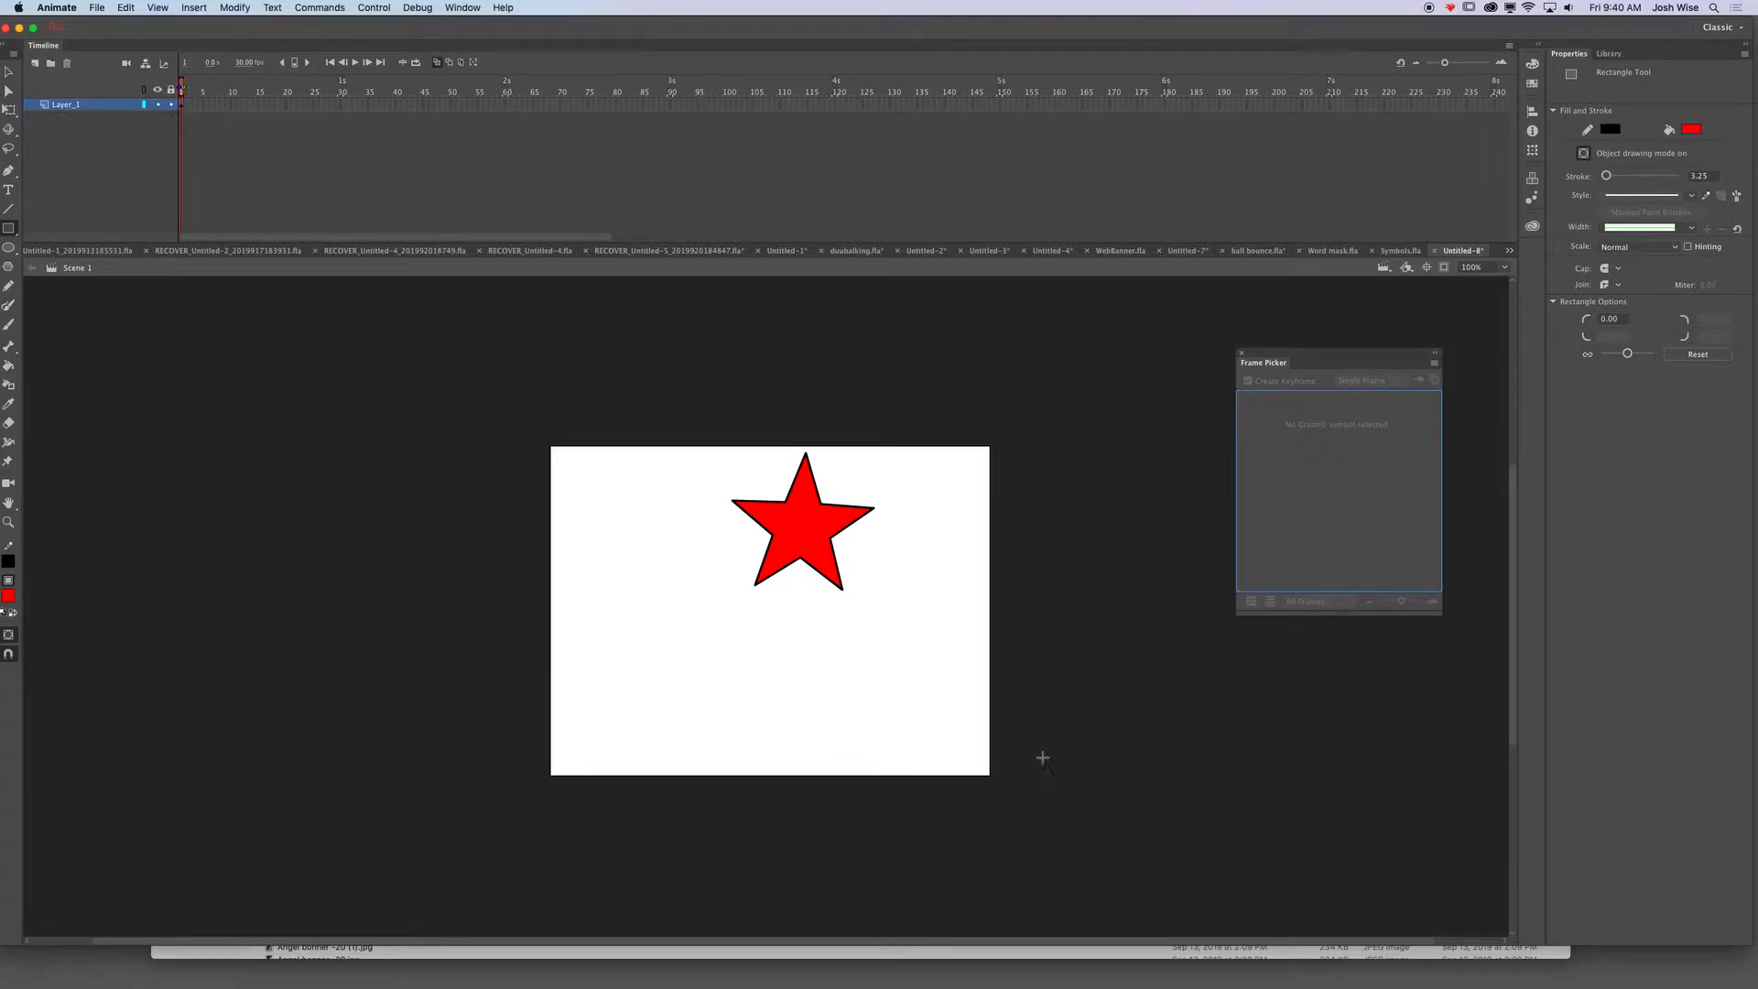
left_click_drag(598, 525, 821, 716)
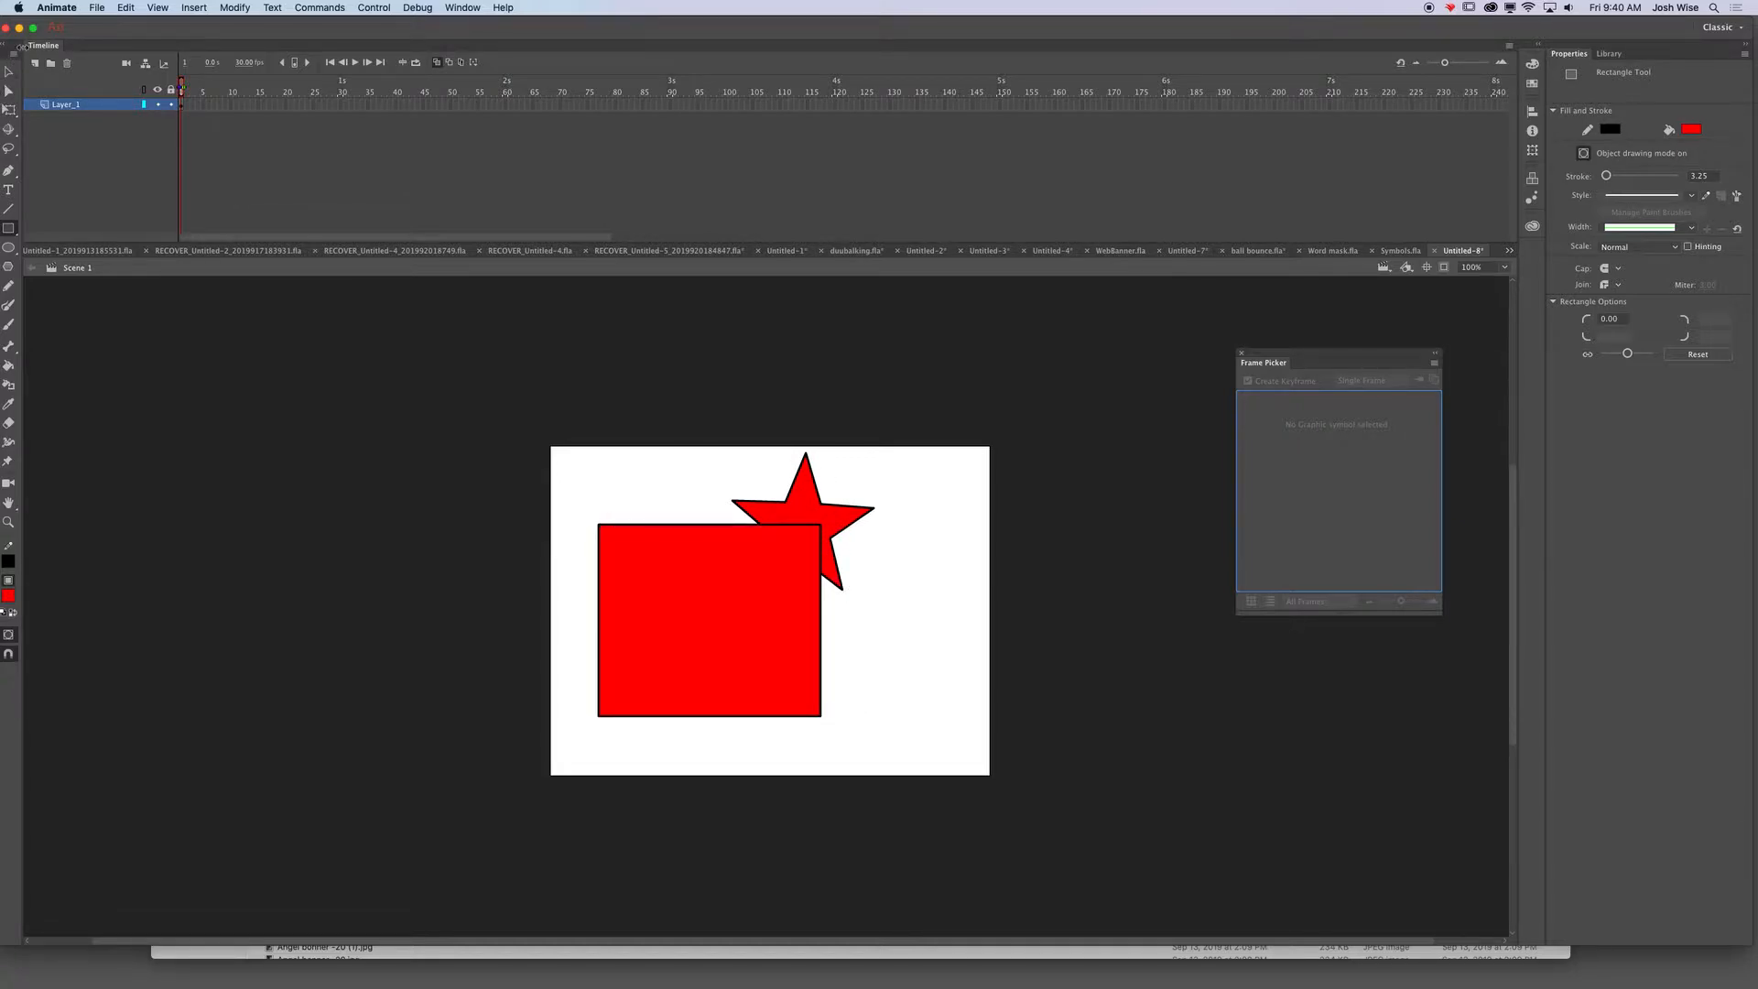
left_click(8, 71)
left_click(841, 536)
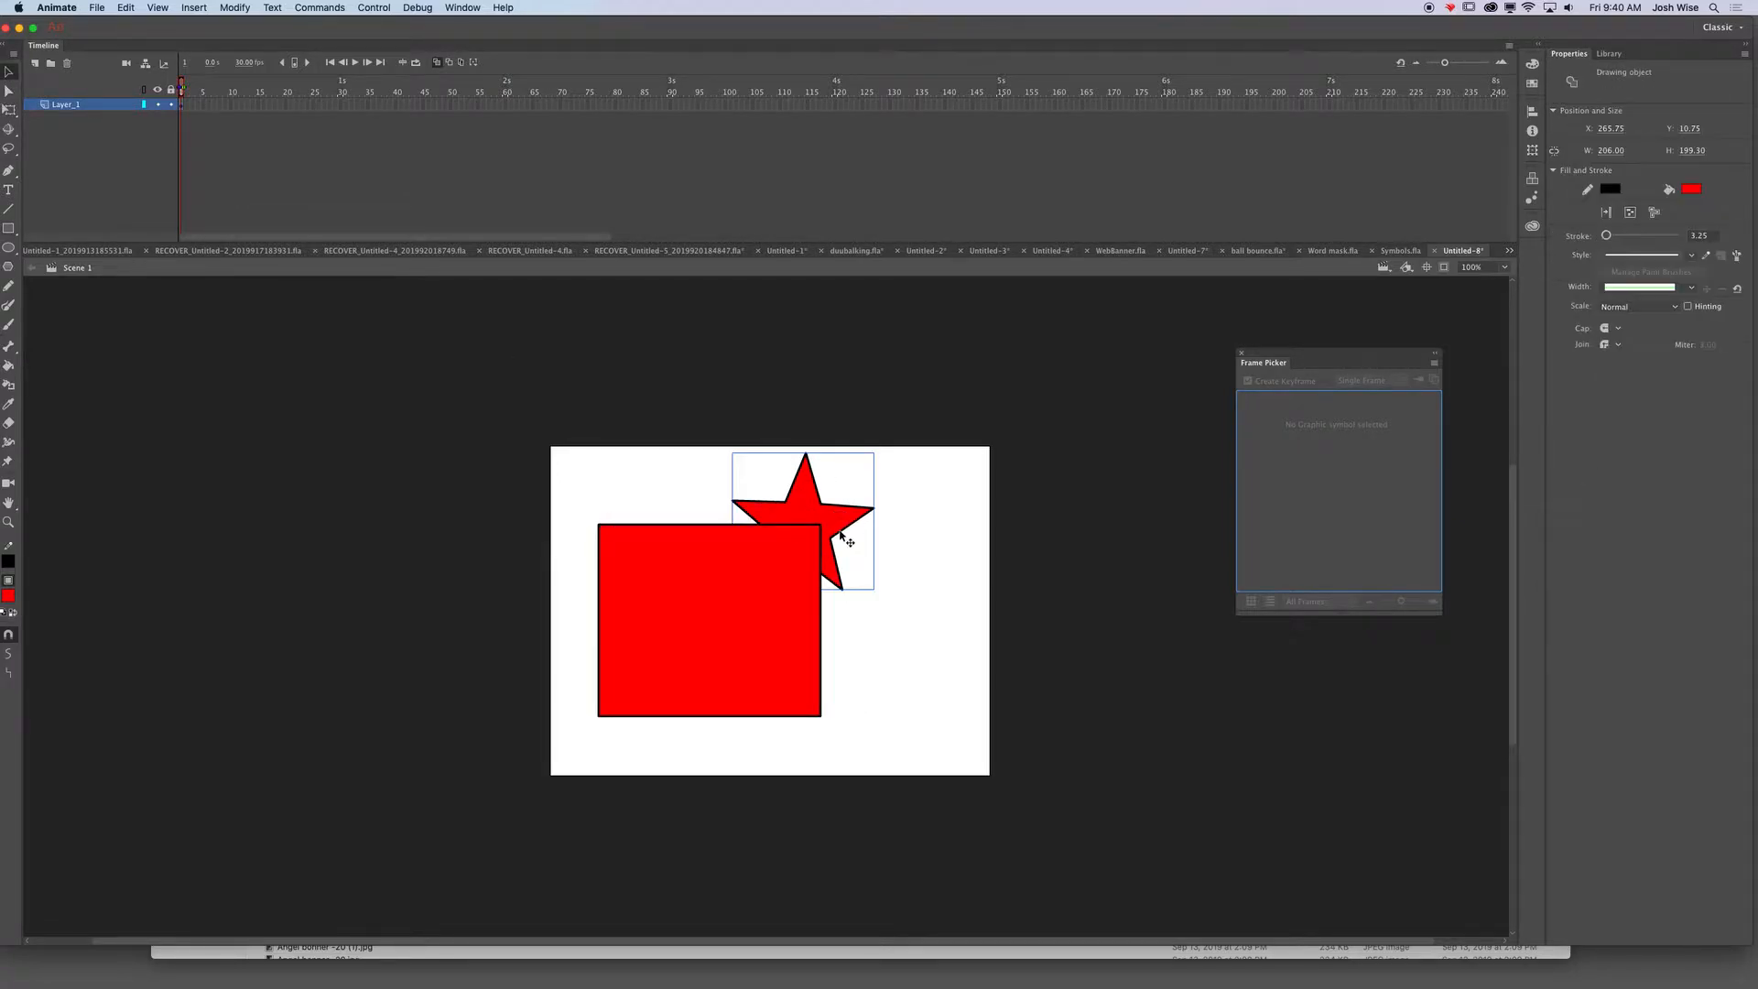
key("super+shift+Up")
- Select the rectangle and the star together and convert them to a Movie Clip symbol named square
left_click_drag(552, 435, 1025, 939)
left_click(235, 7)
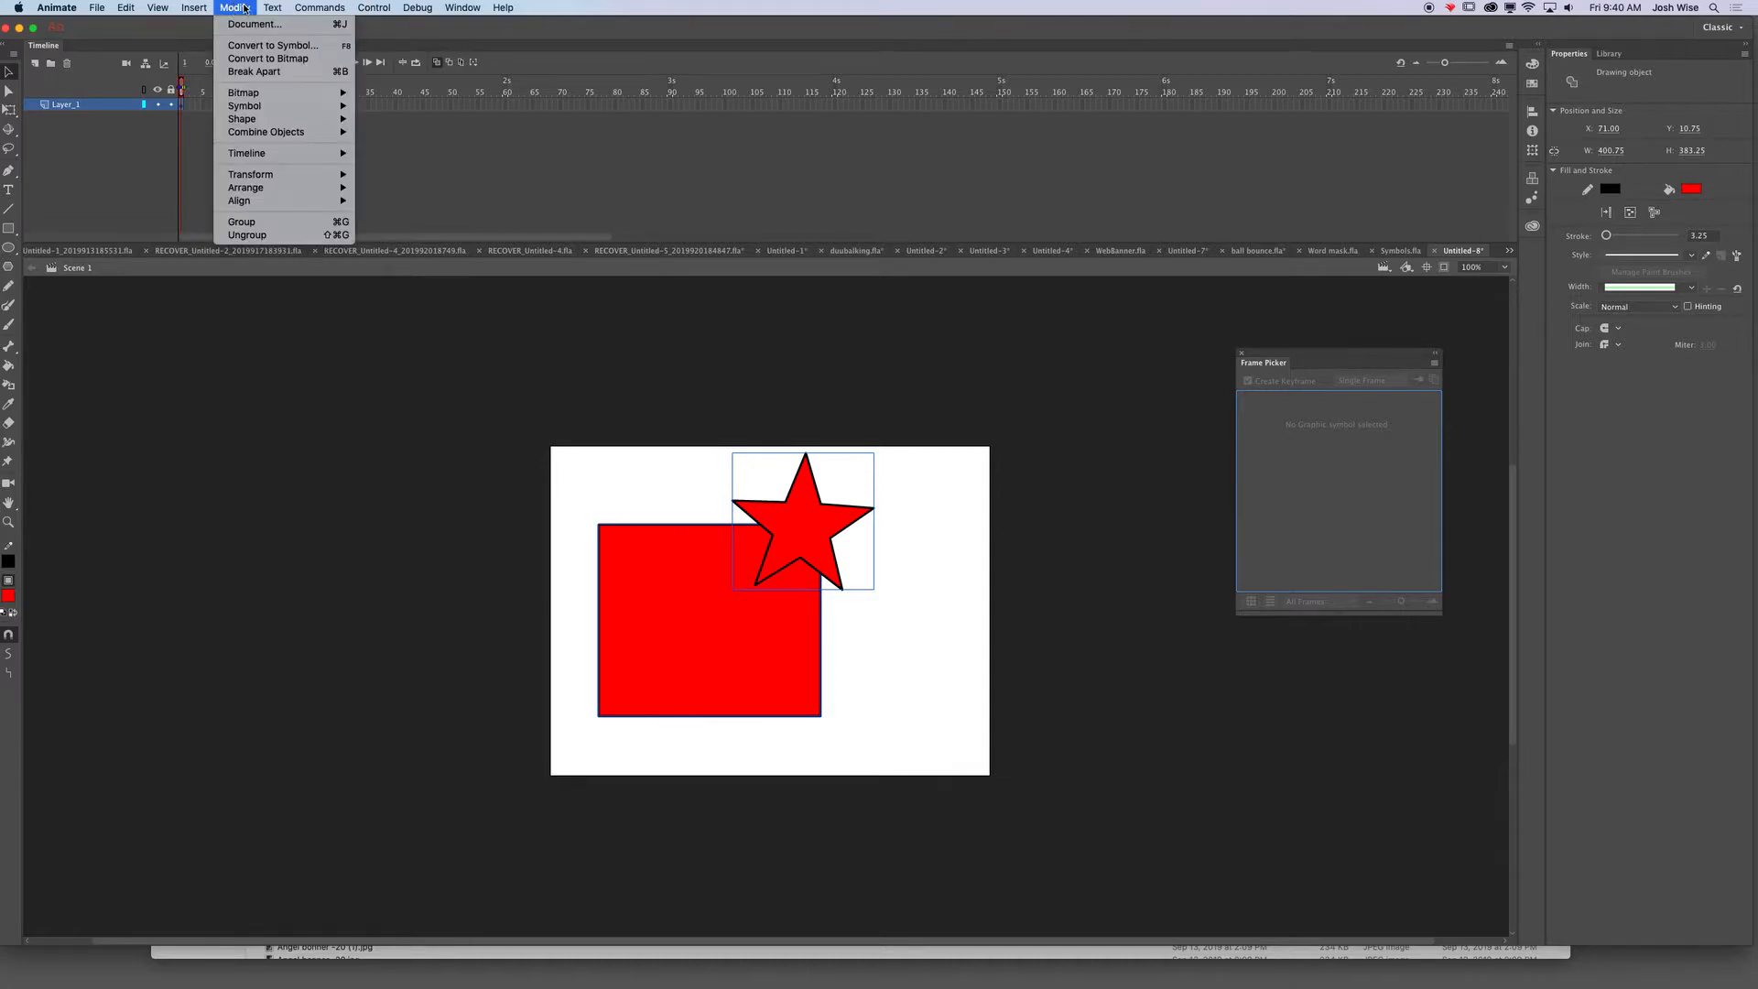
left_click(275, 45)
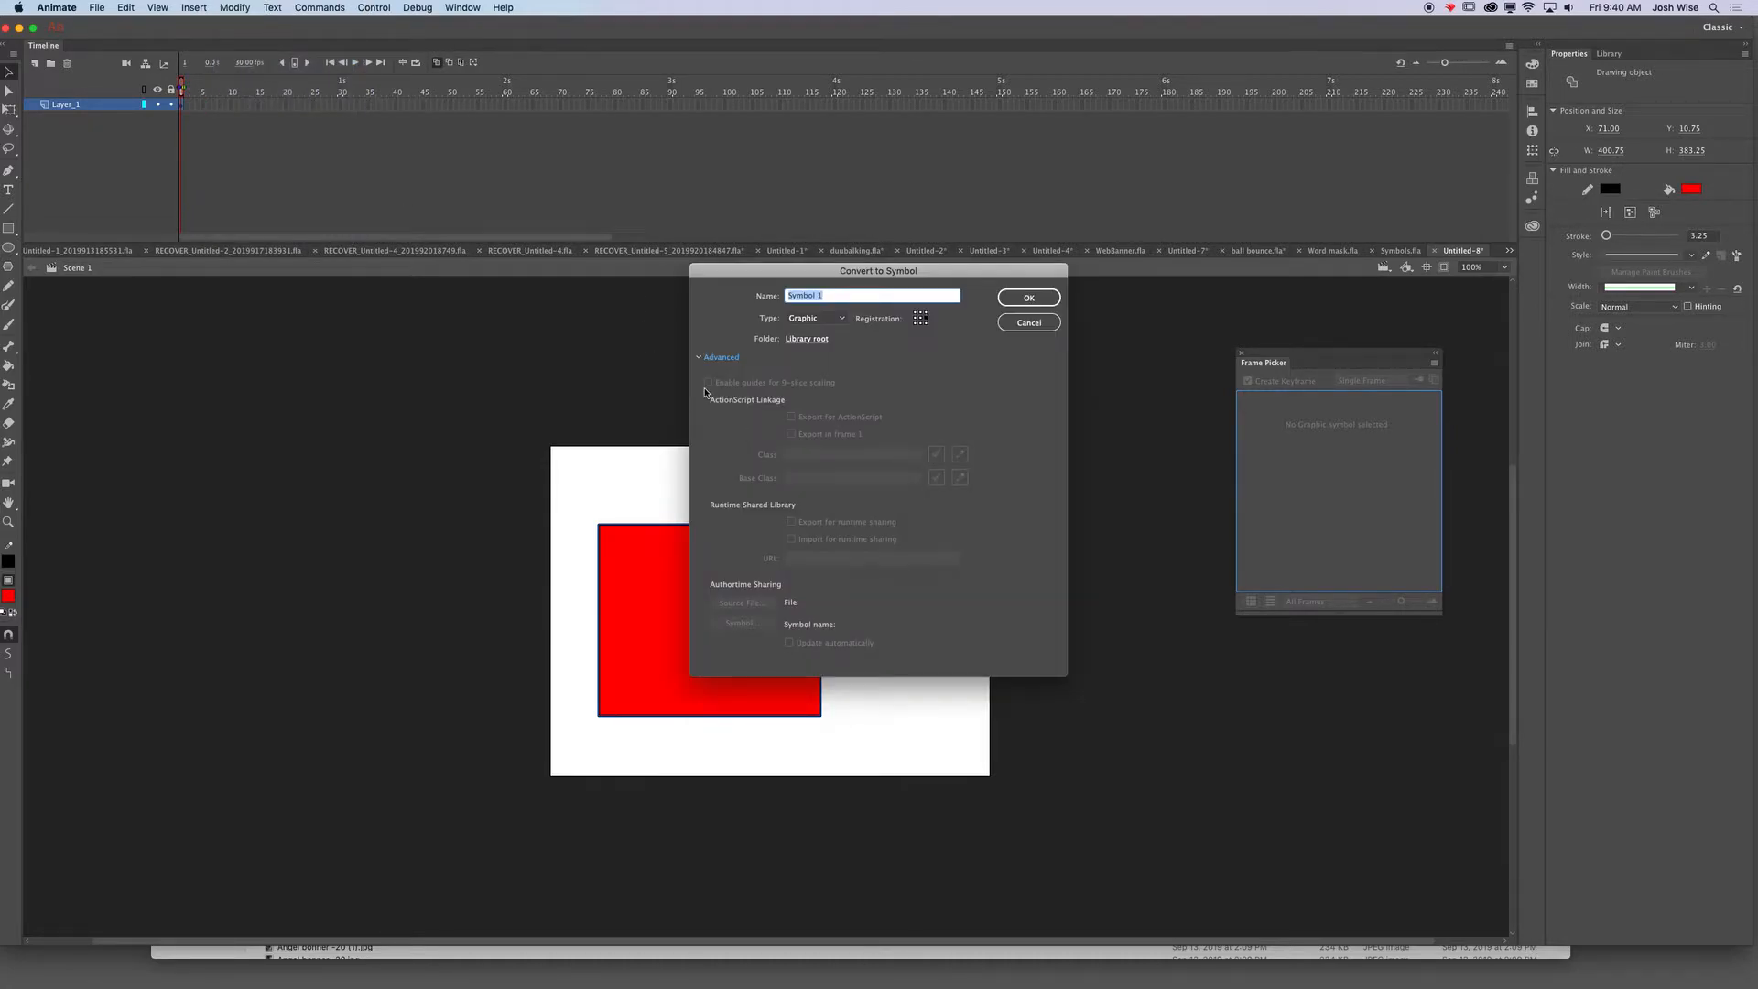
left_click(828, 318)
left_click(826, 337)
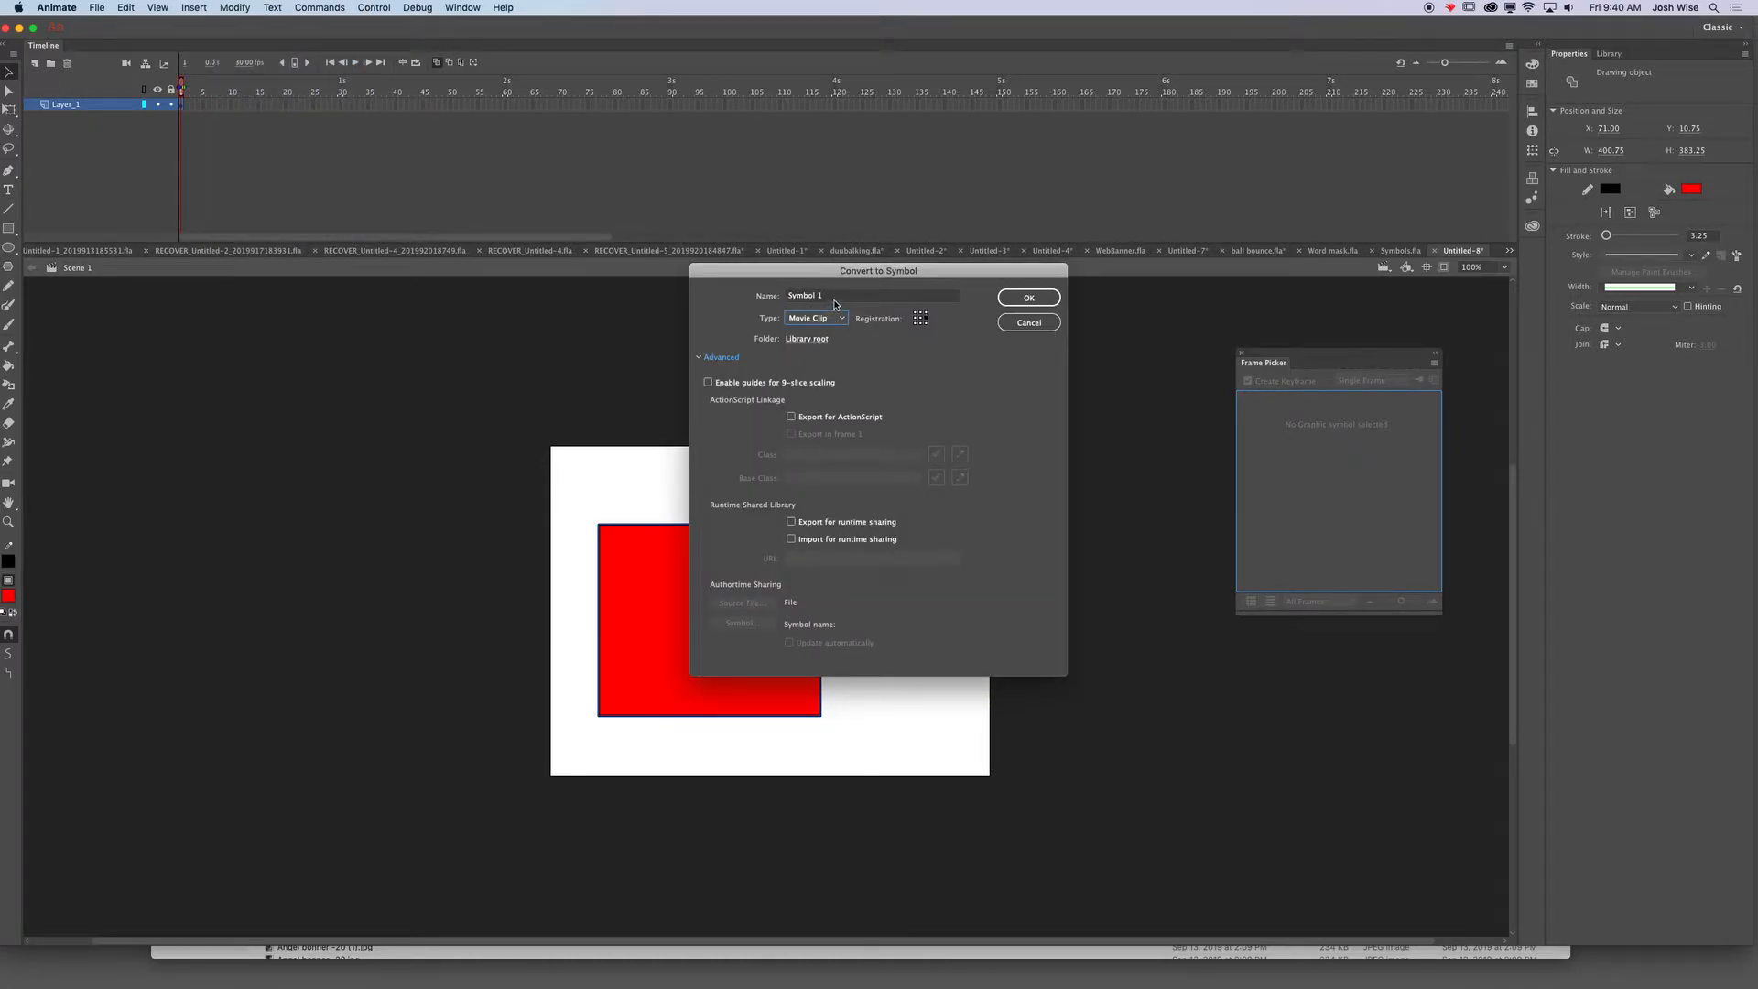
left_click_drag(841, 295, 689, 280)
type("squa")
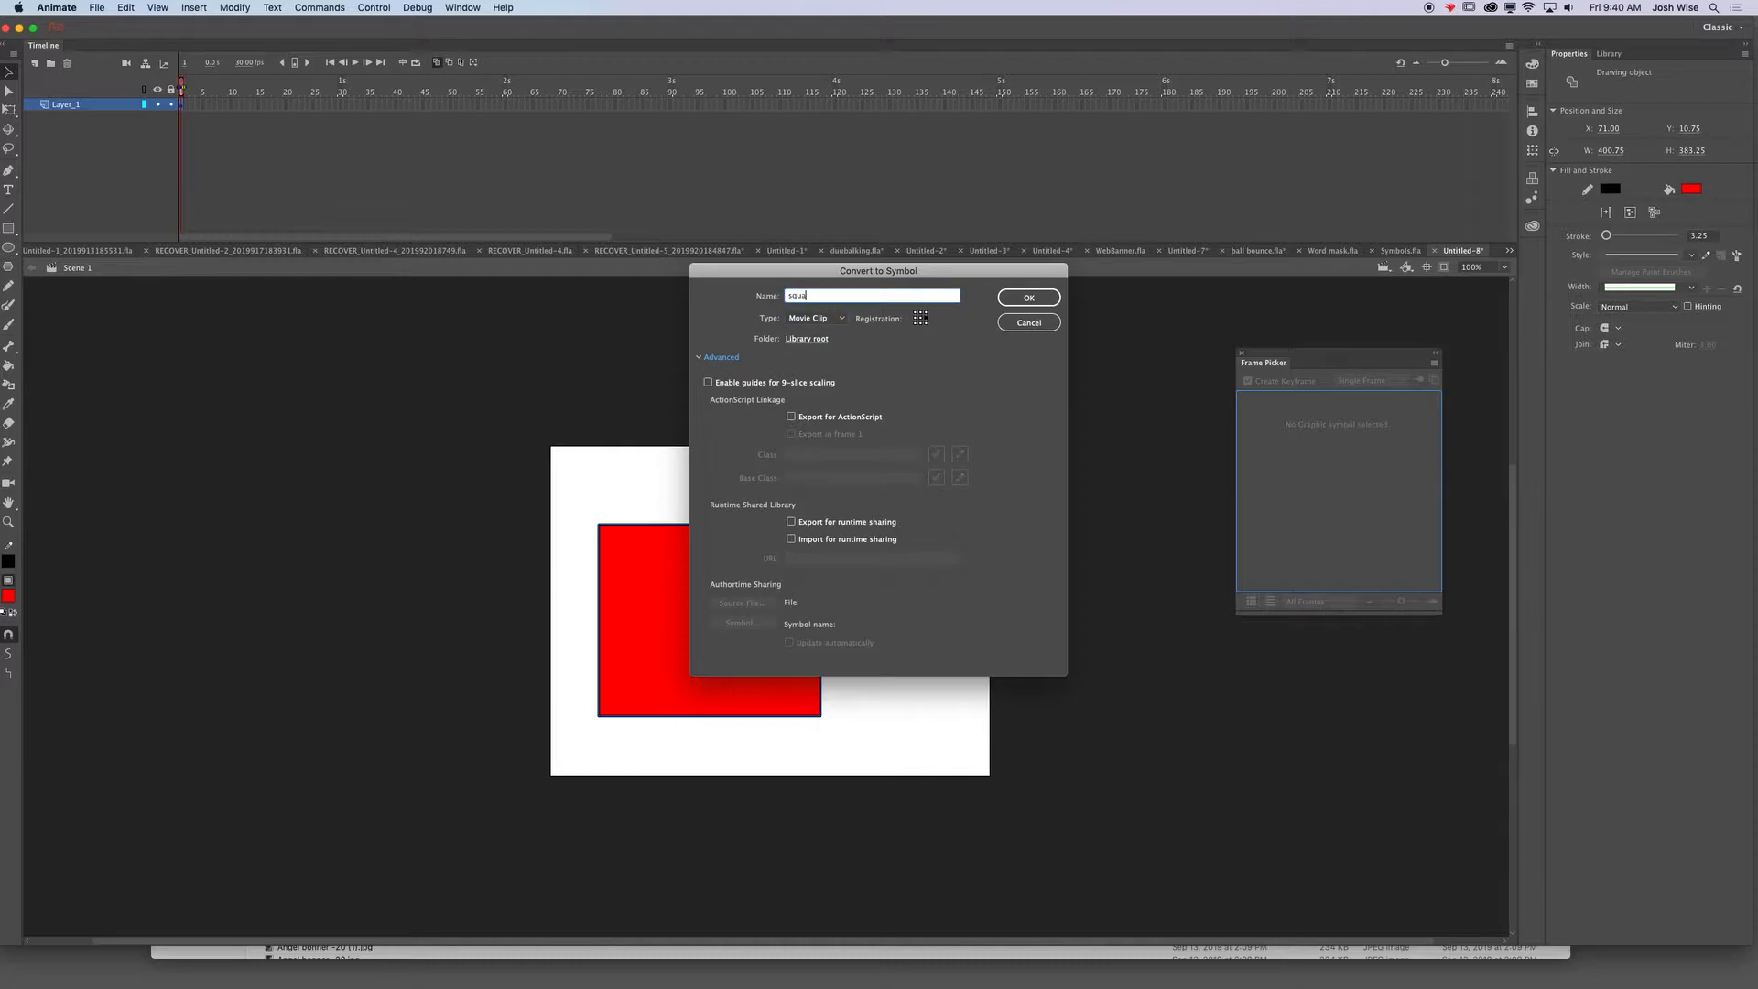
type("re")
left_click(1050, 296)
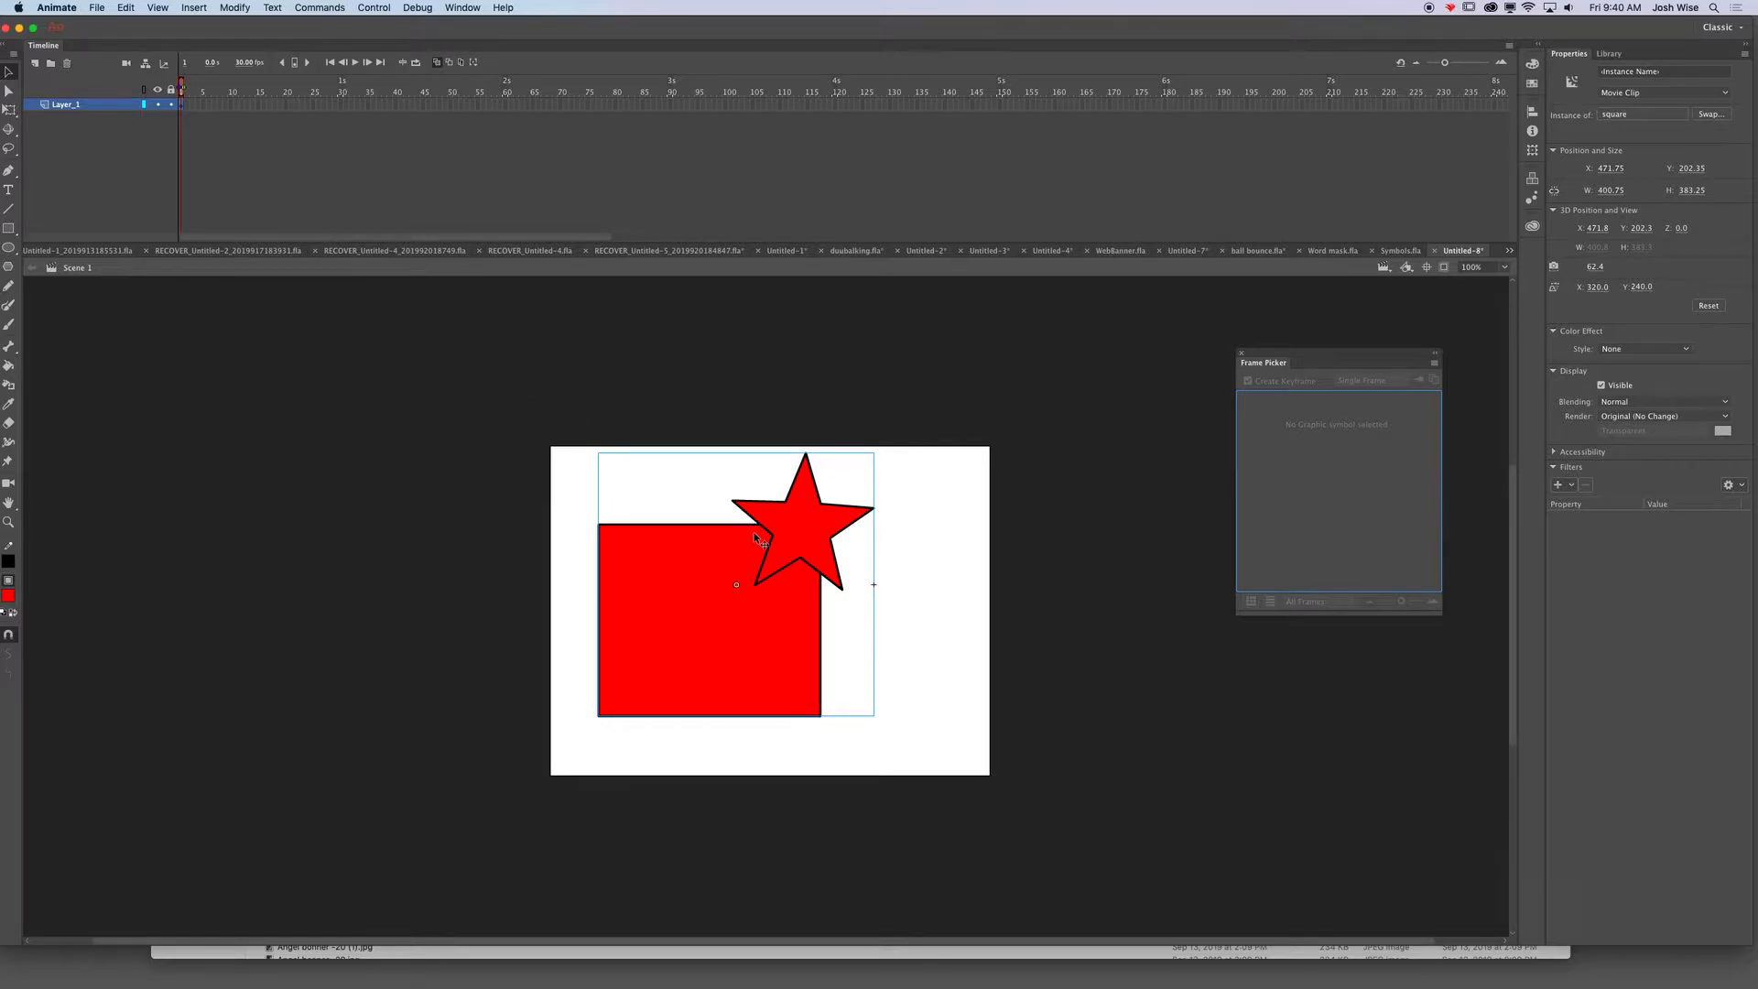
- Open the square symbol for editing and cut the star out, keeping only the rectangle on its layer
double_click(710, 630)
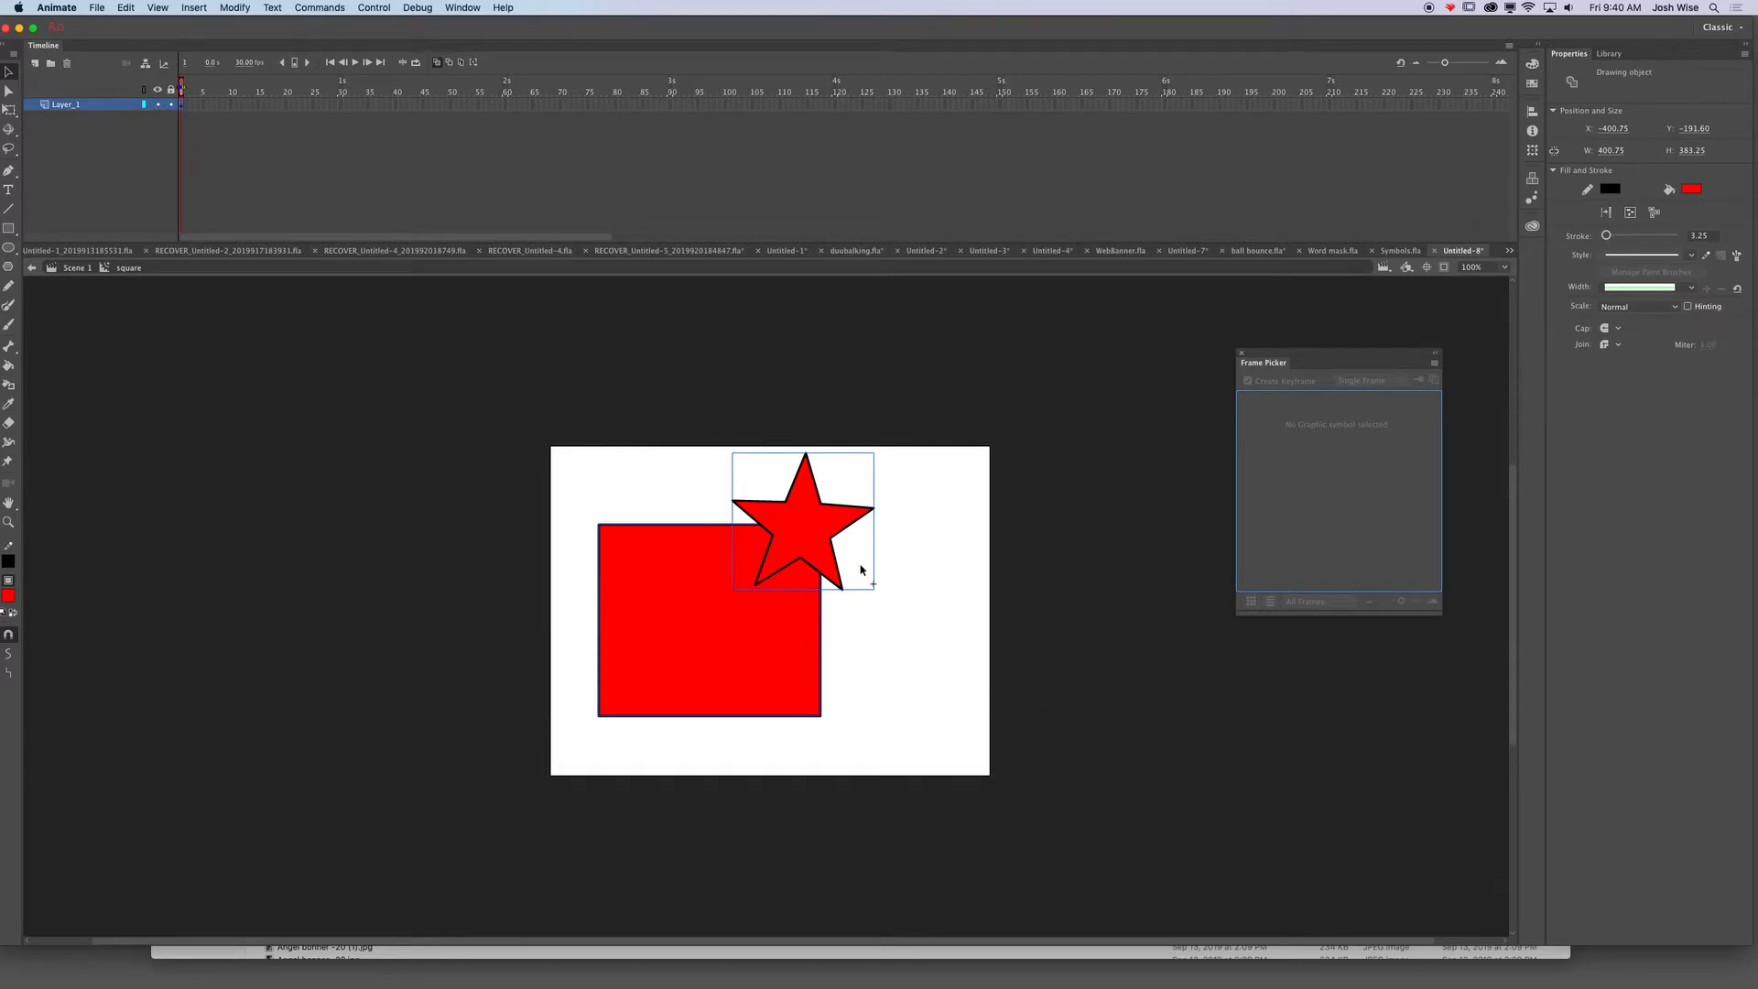
key("Delete")
key("super+z")
left_click(913, 632)
left_click(823, 553)
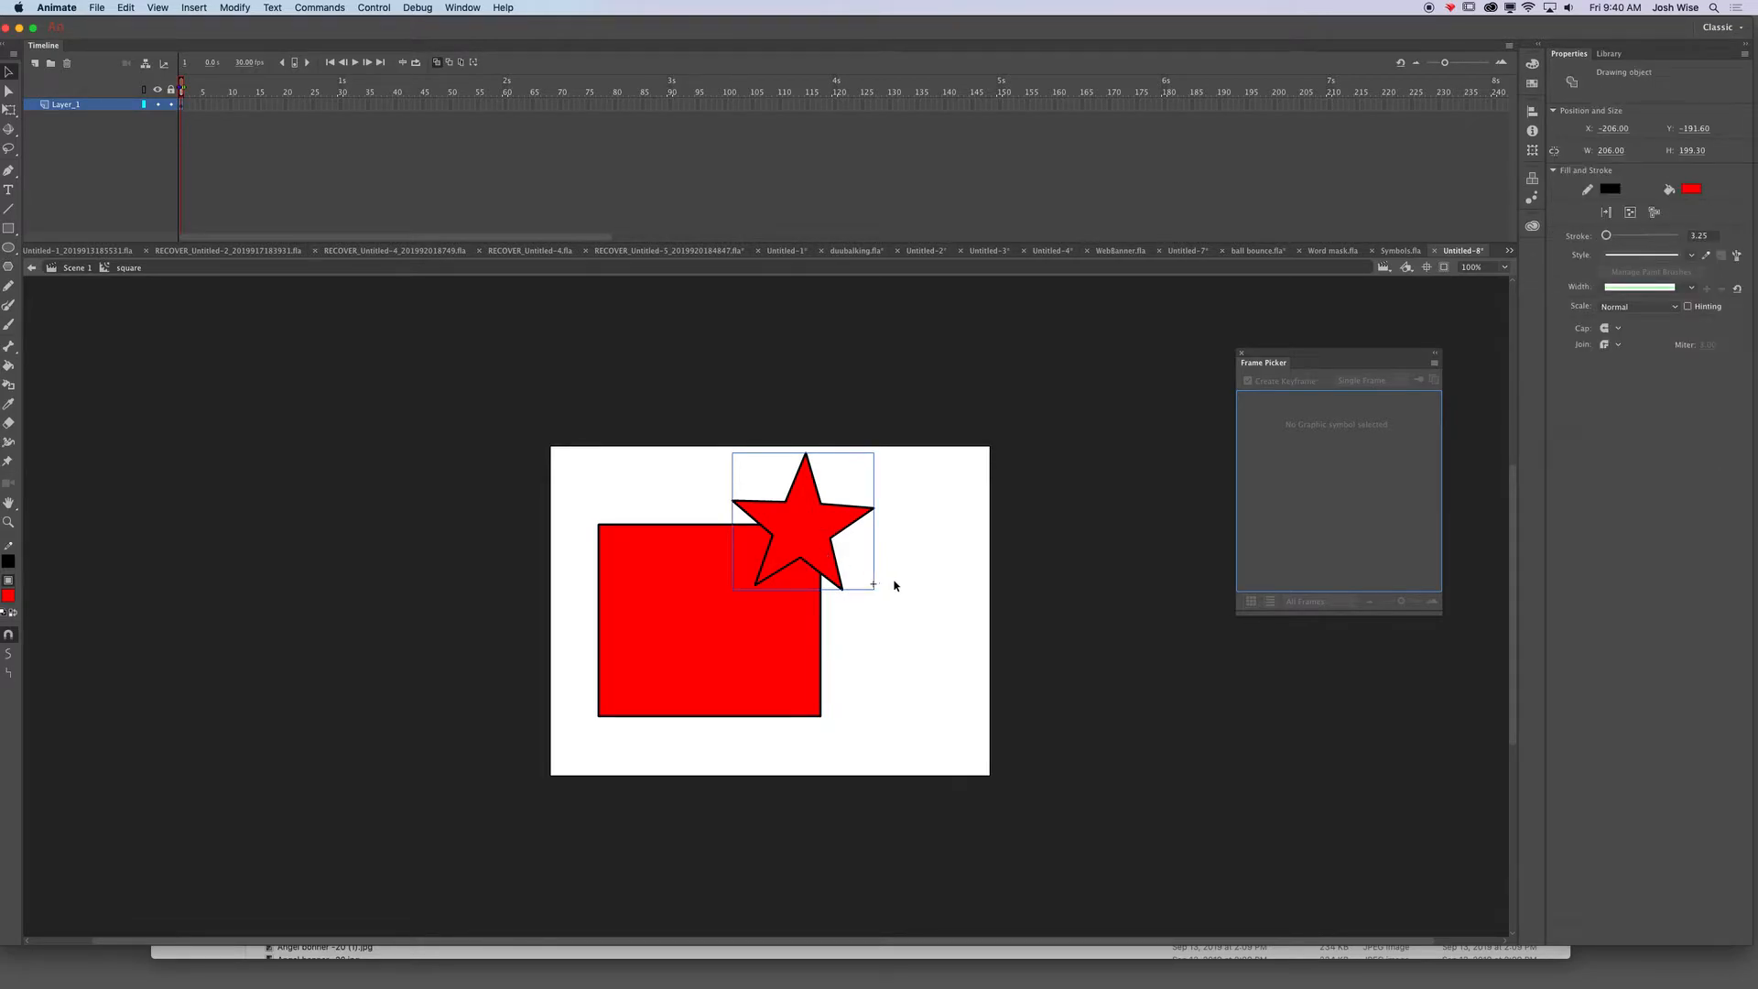
key("Delete")
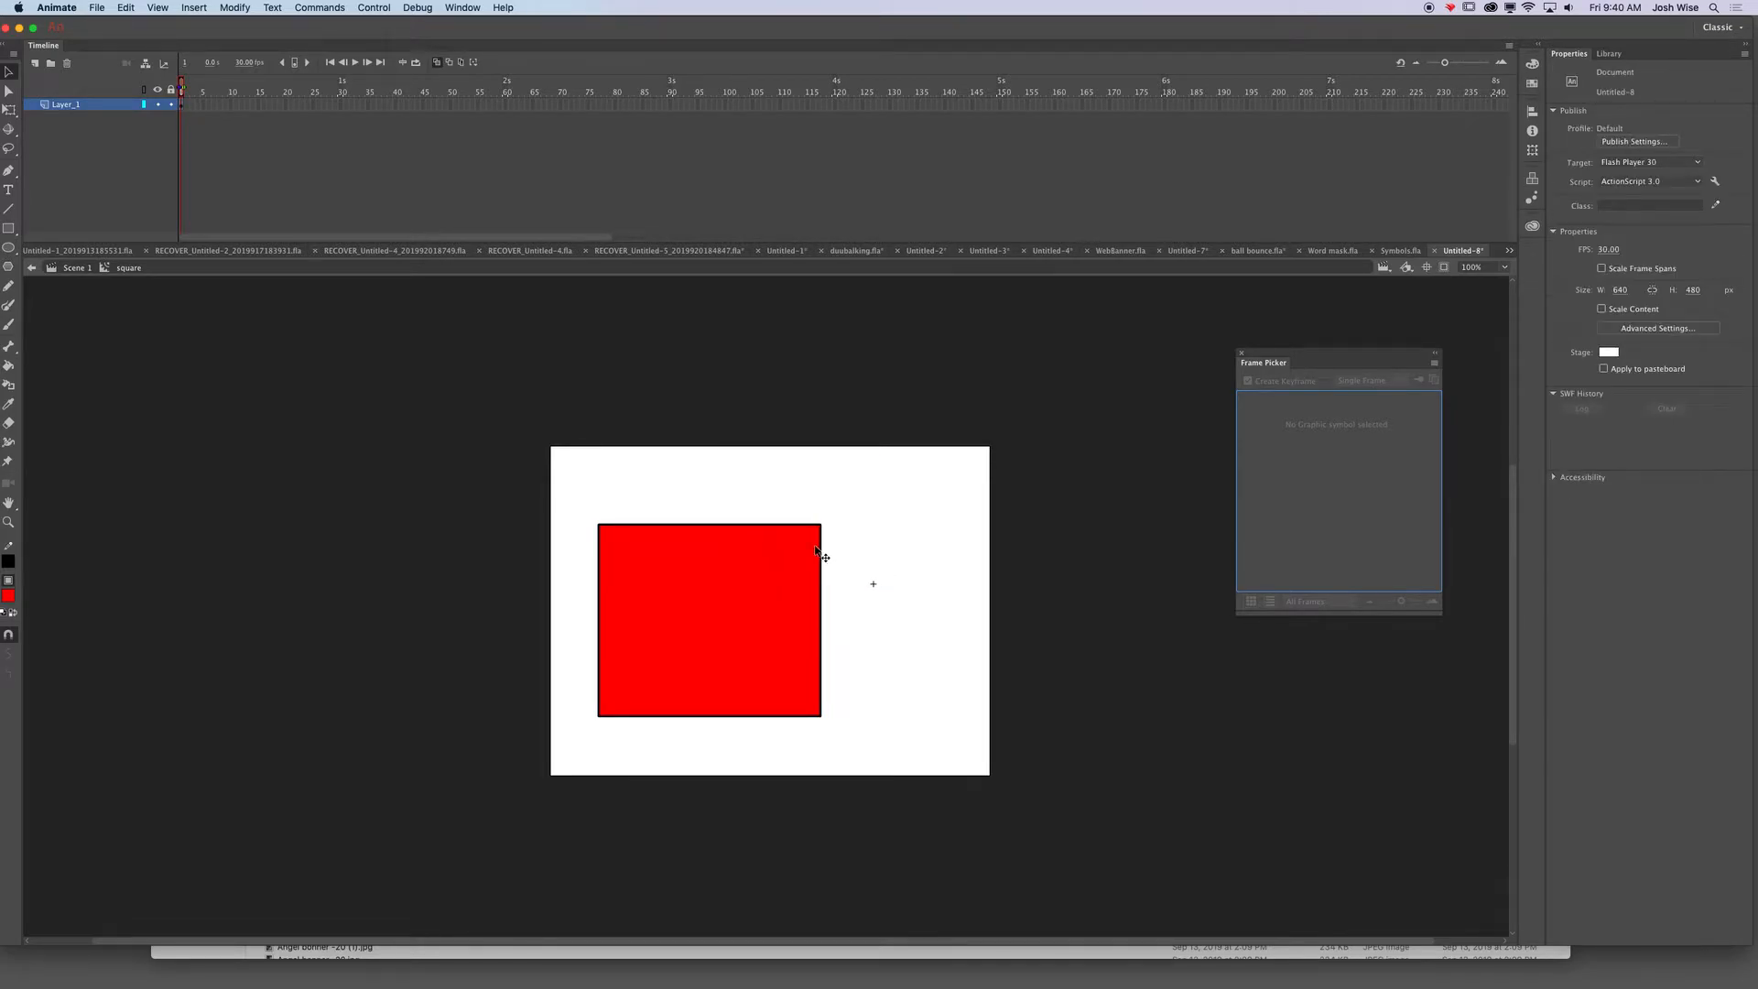
- Extend the rectangle's layer to frame 90 and paste the star in place on a new layer above it
left_click(35, 63)
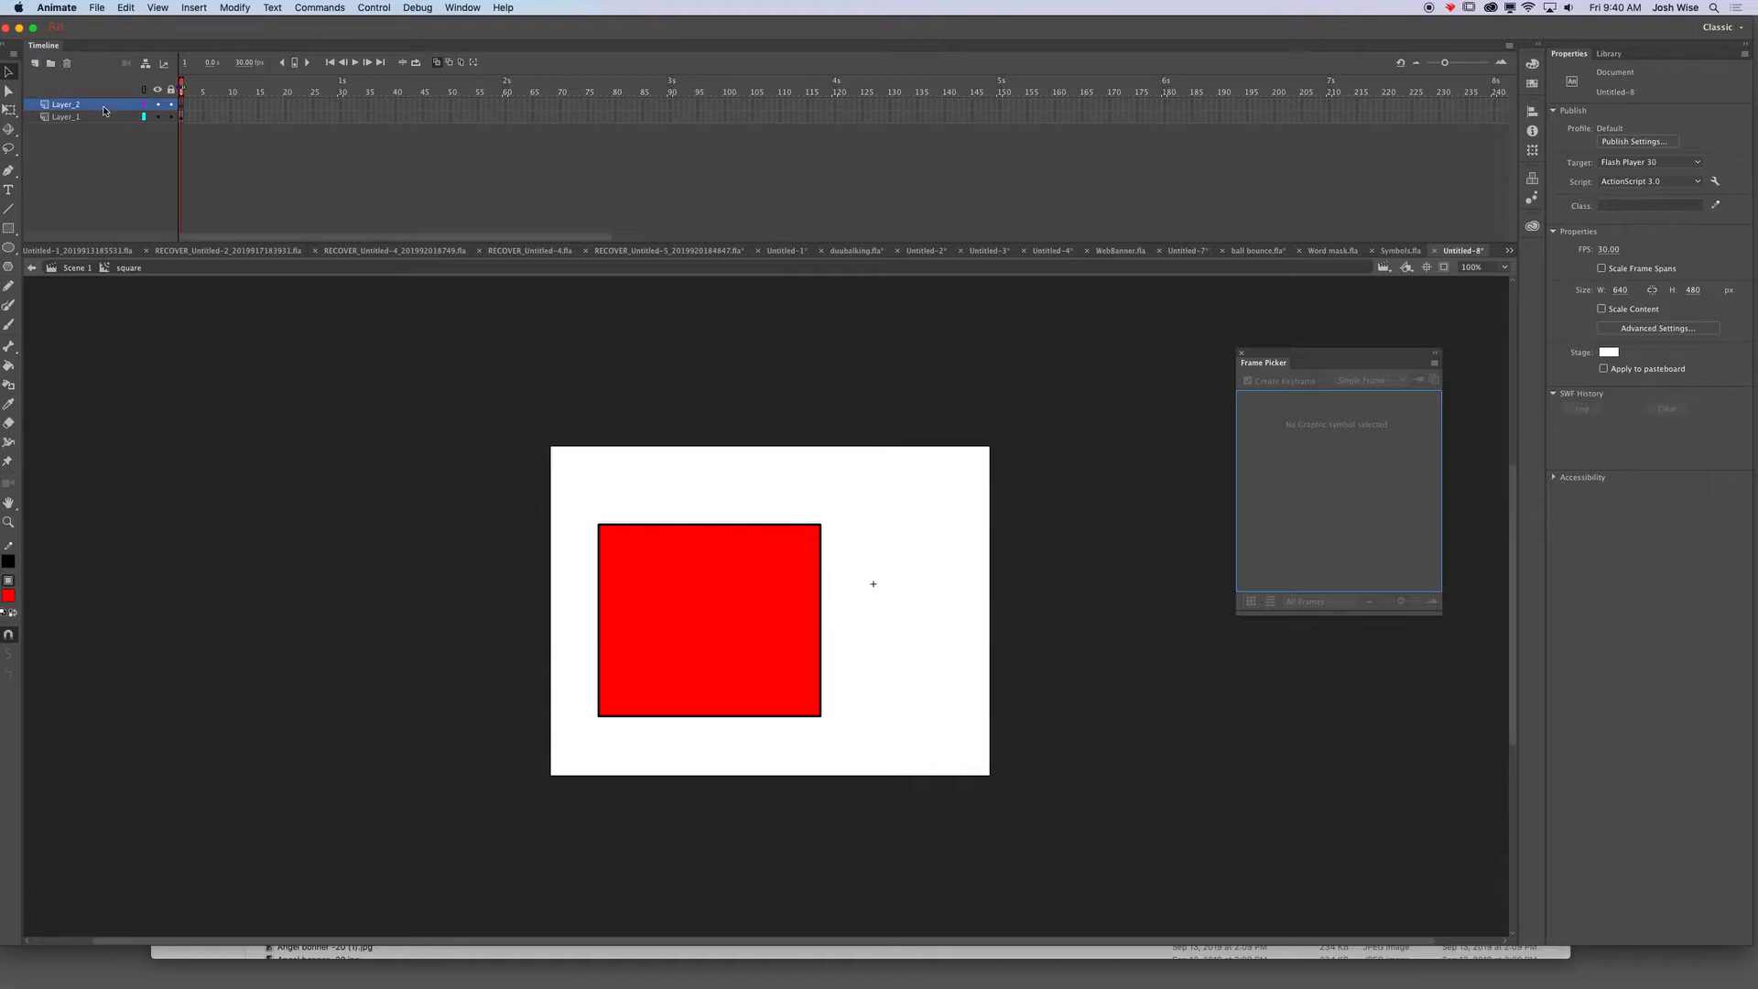
left_click(184, 118)
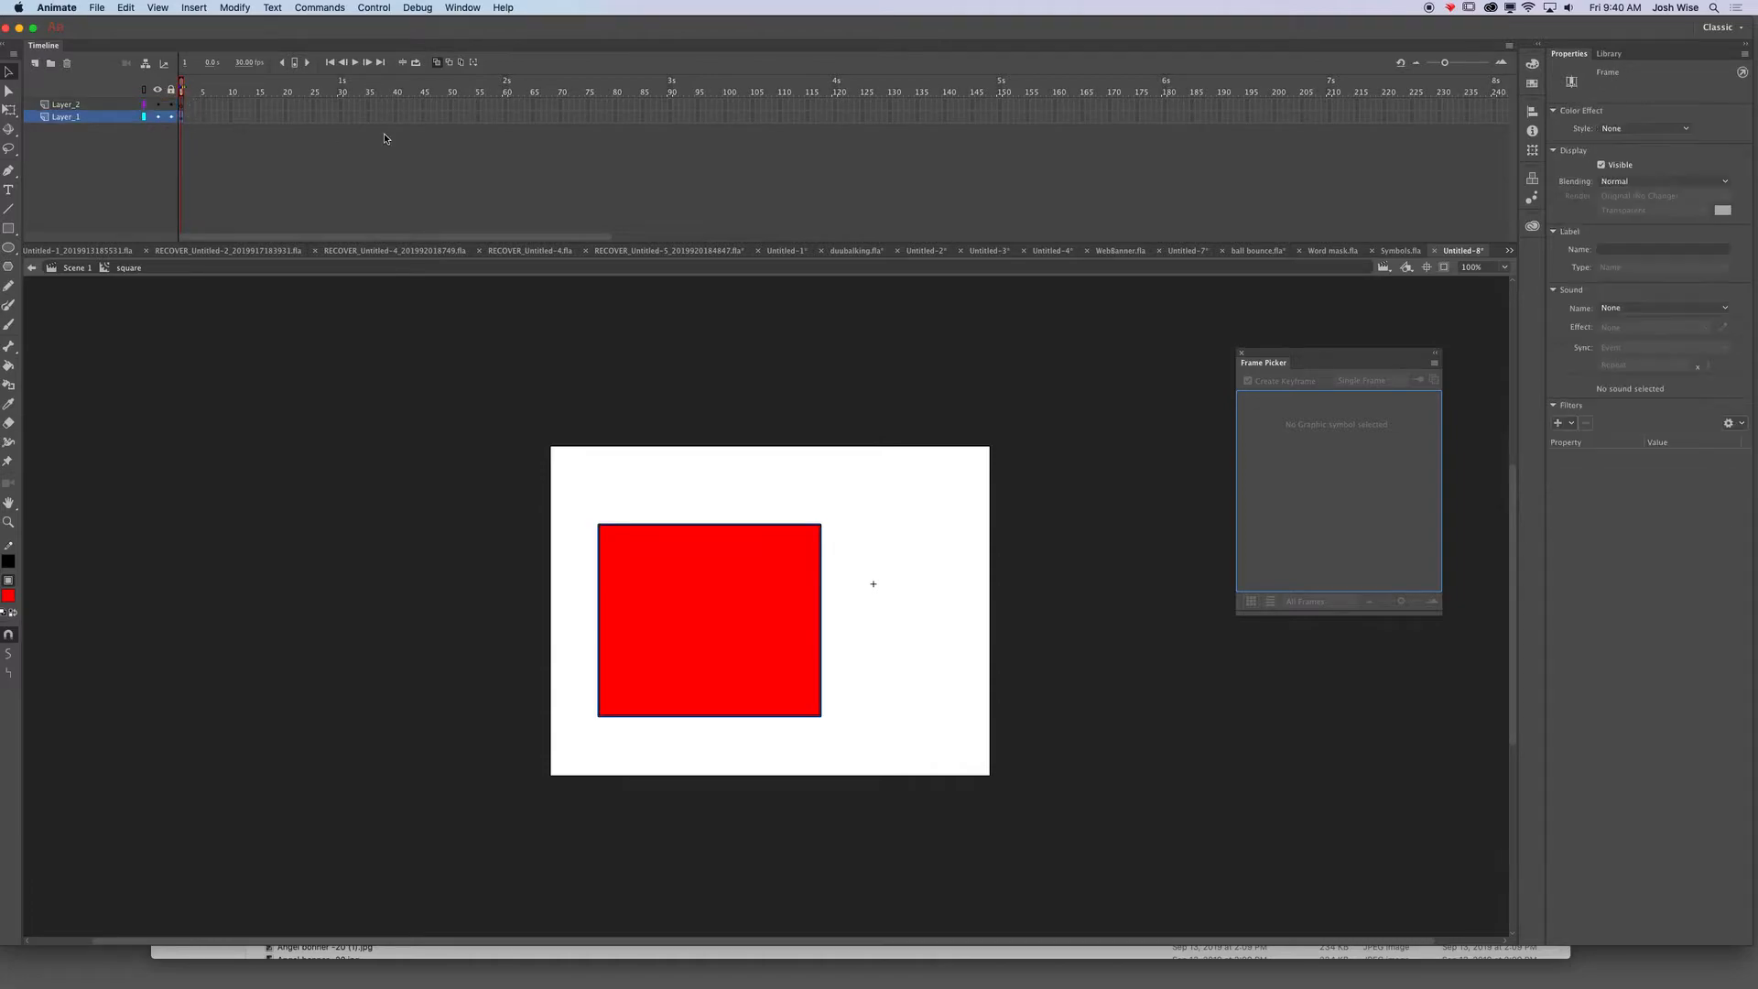
left_click(670, 119)
key("F5")
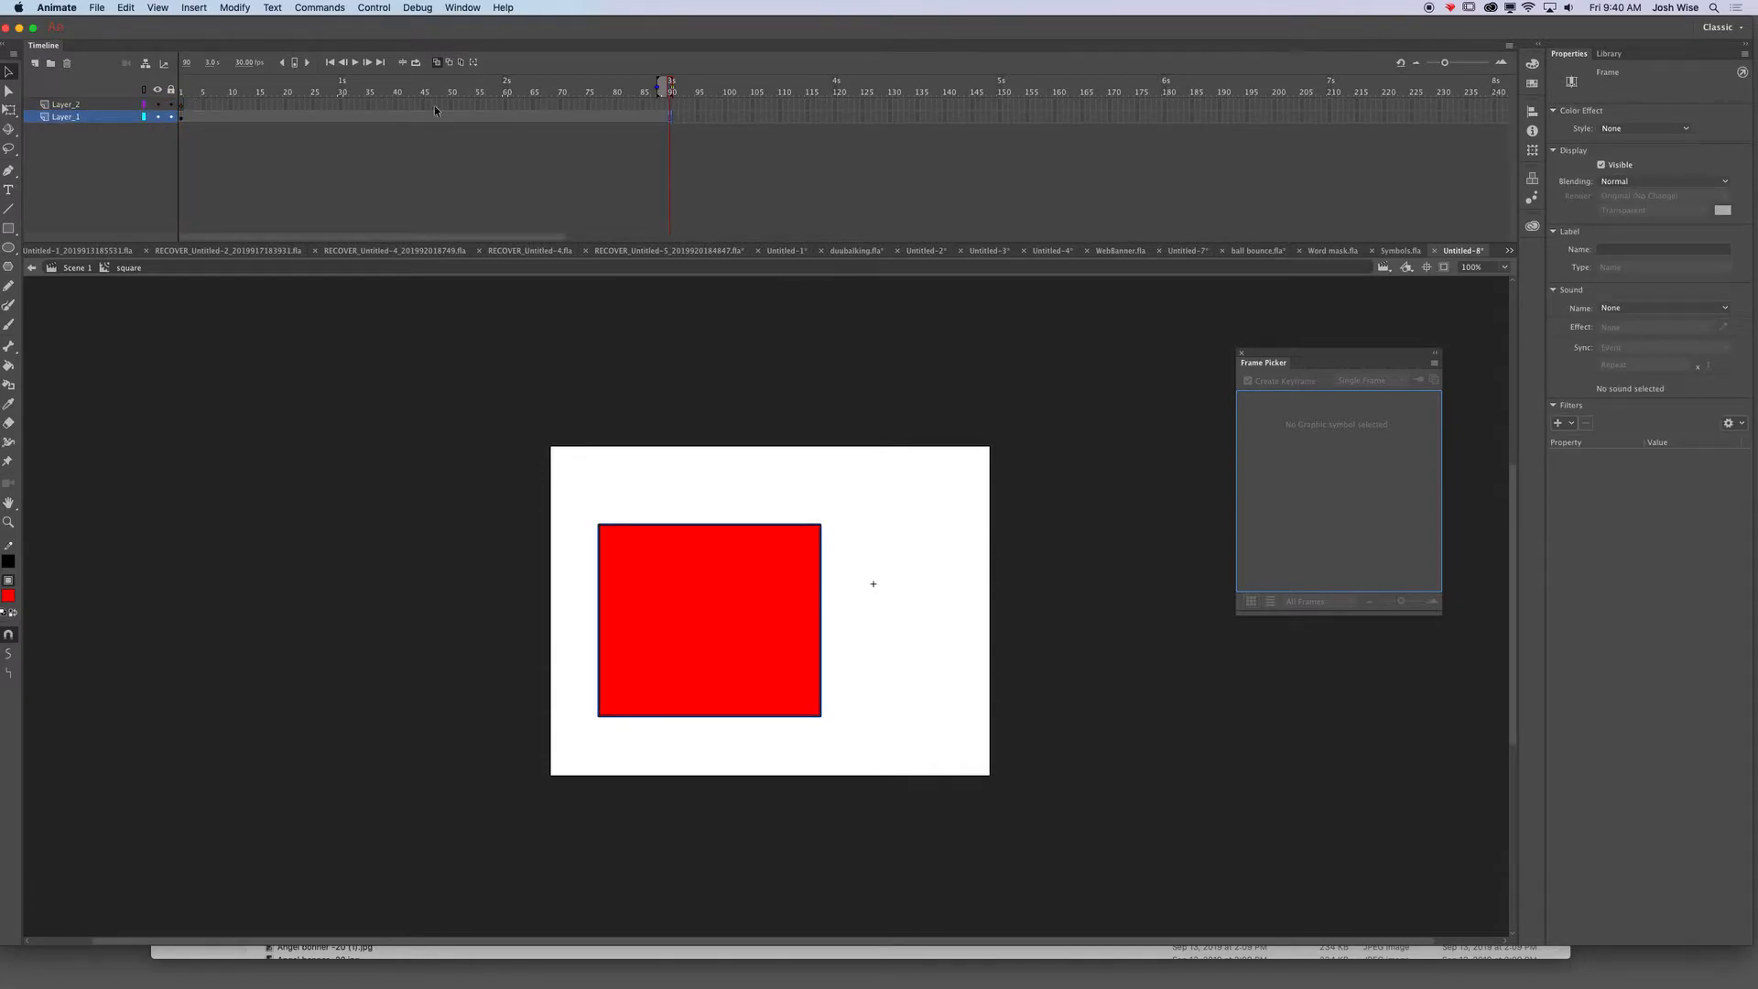
left_click(182, 105)
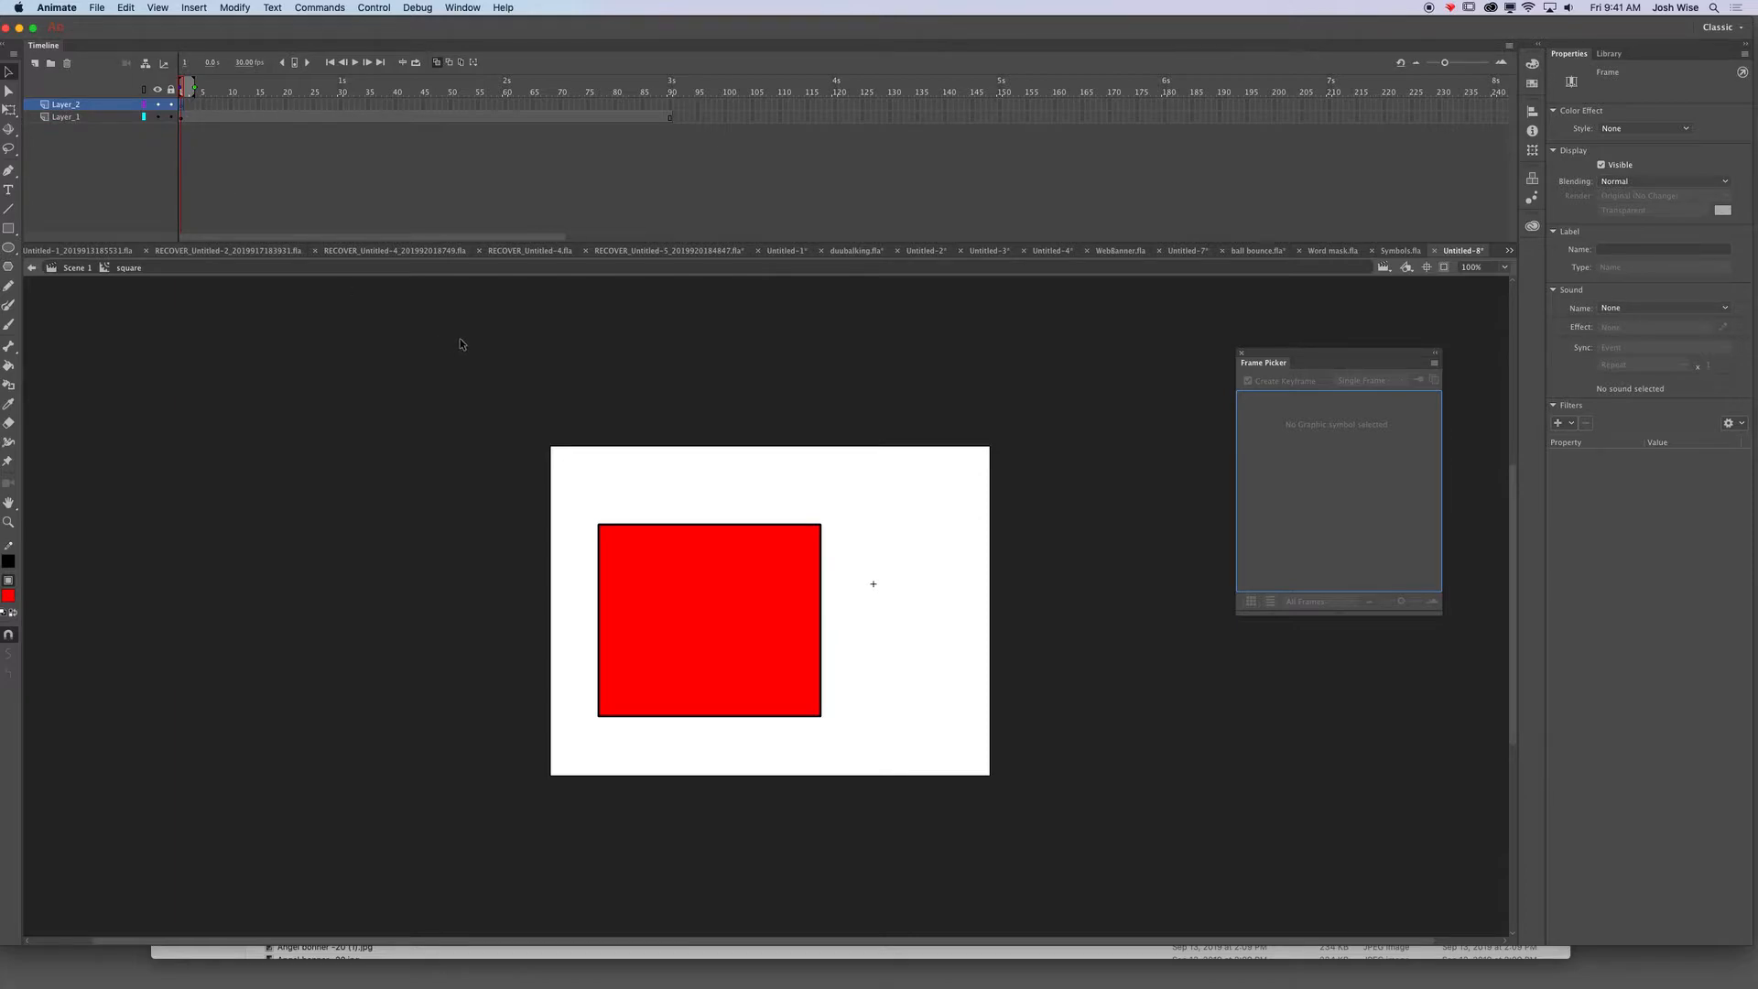
key("ctrl+shift+v")
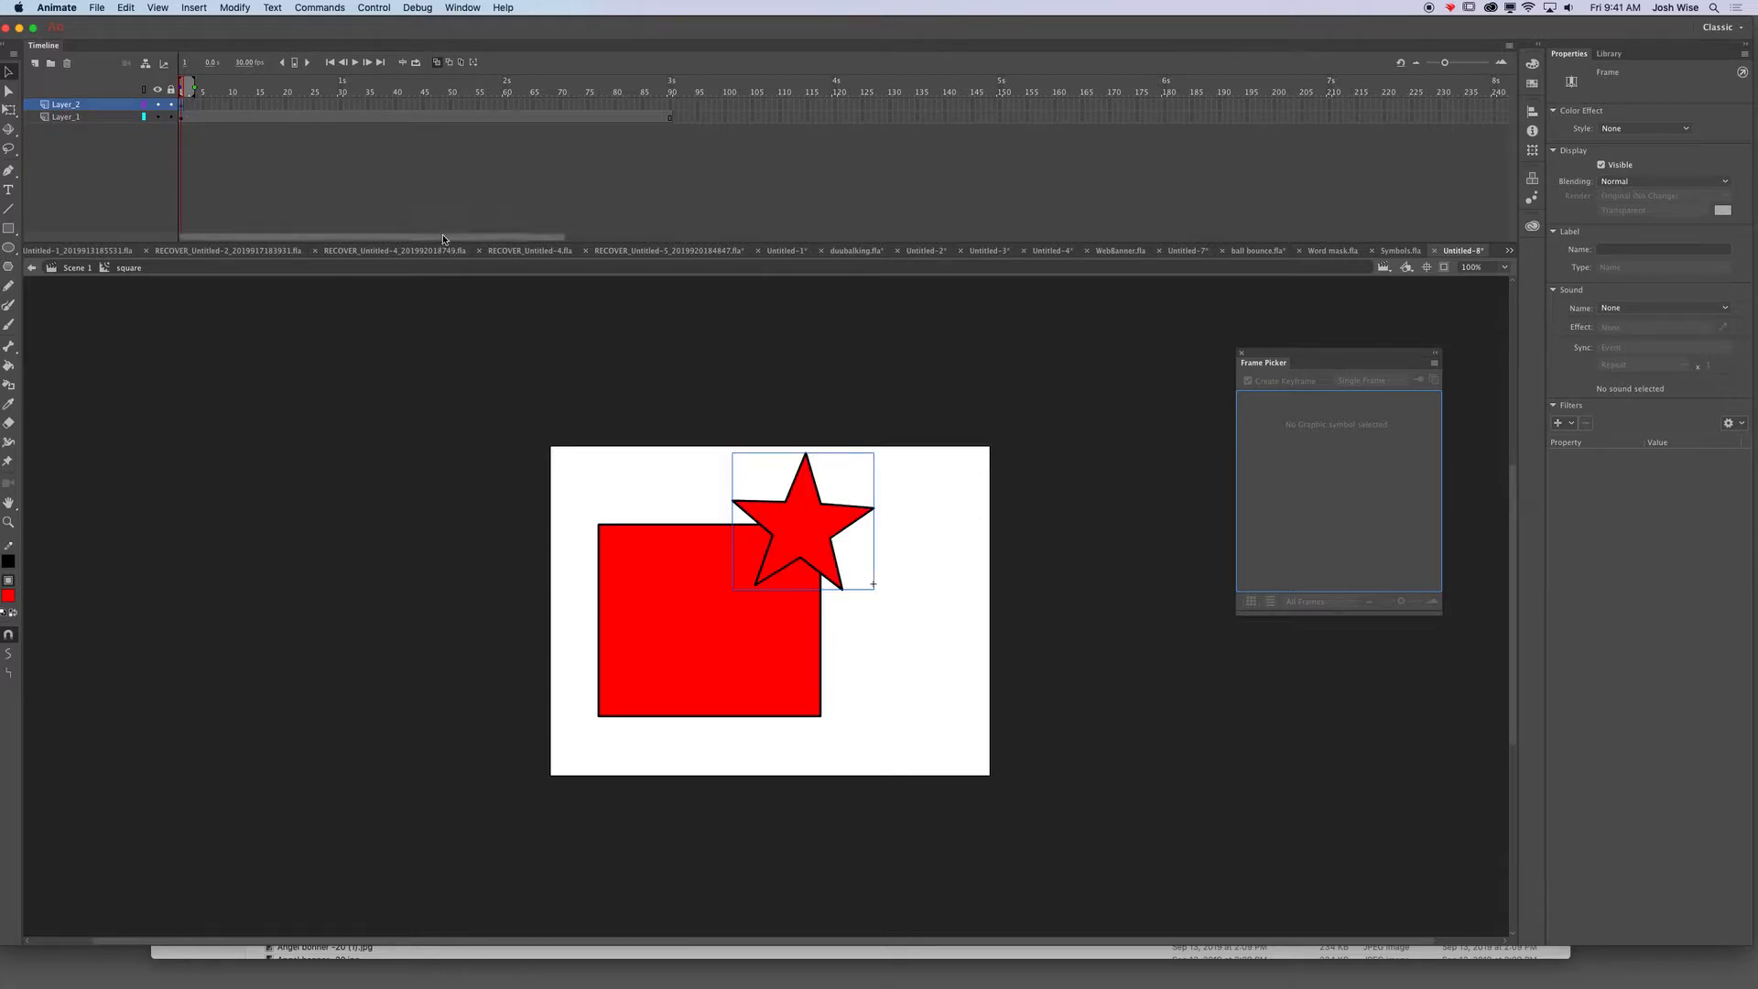
- Extend the star's layer to frame 90 and move the star onto the rectangle's upper-left corner
left_click(670, 106)
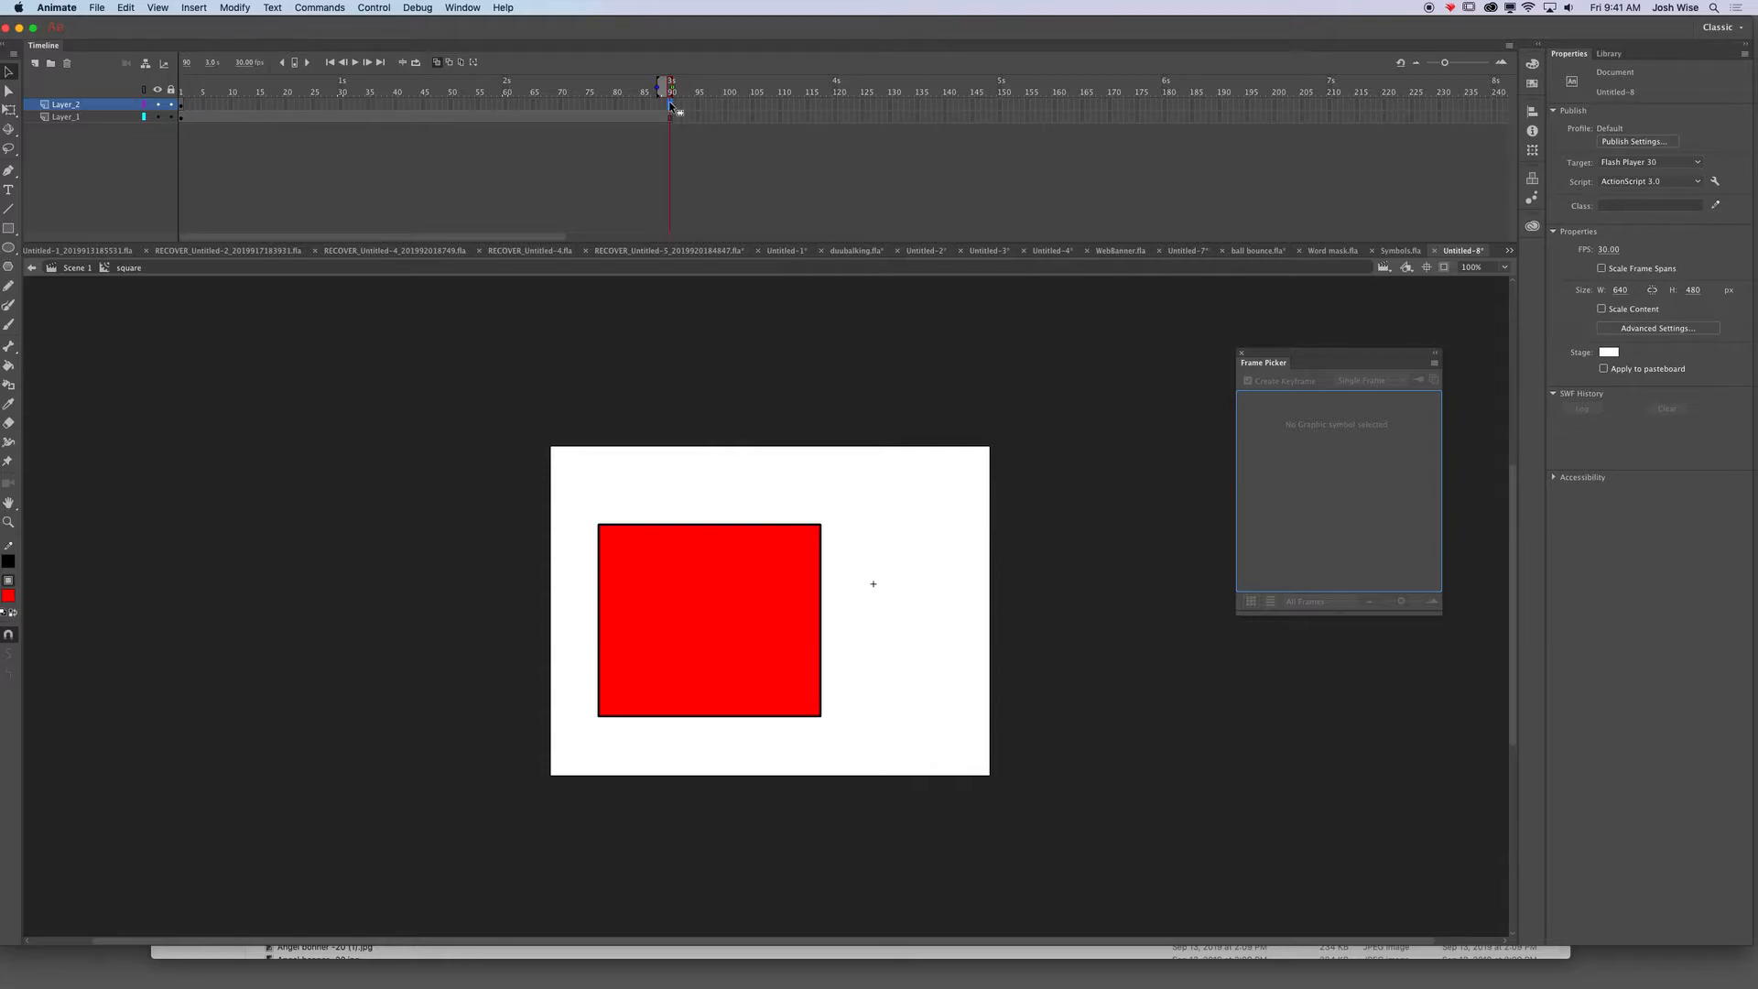
key("F6")
mouse_move(809, 528)
left_mouse_down()
mouse_move(583, 527)
mouse_move(603, 520)
left_mouse_up()
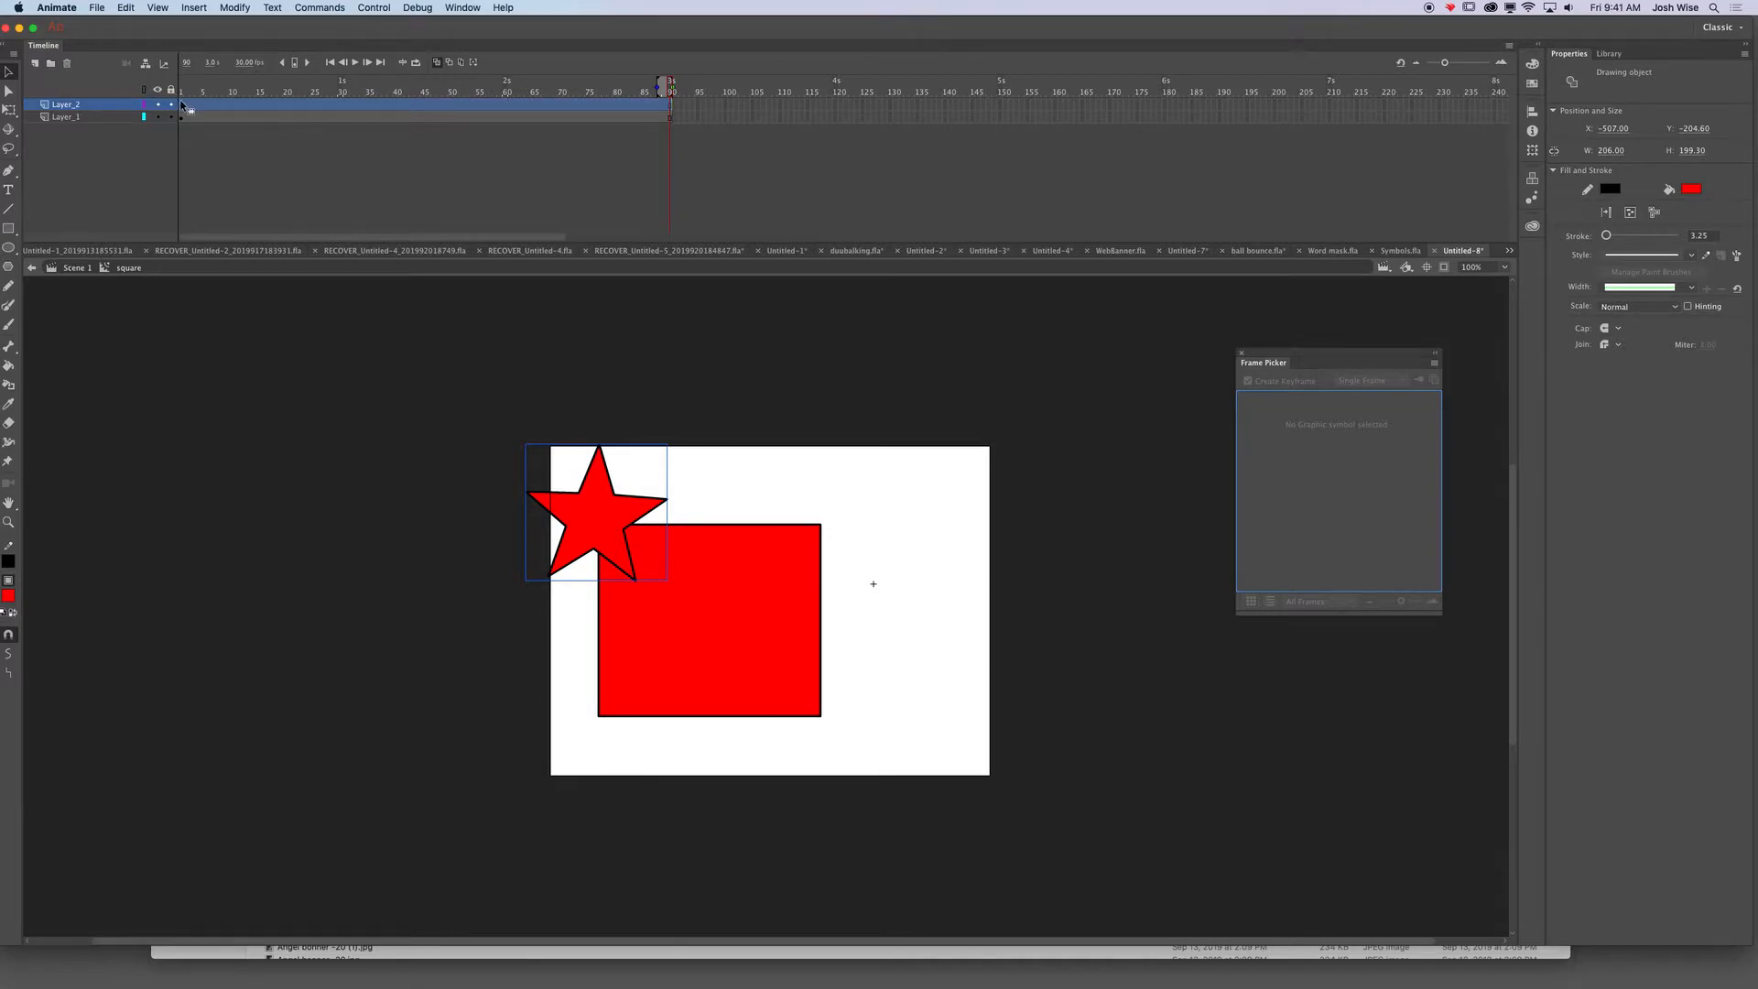
- Create a motion tween on the star's layer, converting the star to a symbol, and set it to rotate 2 times clockwise
right_click(568, 105)
left_click(581, 120)
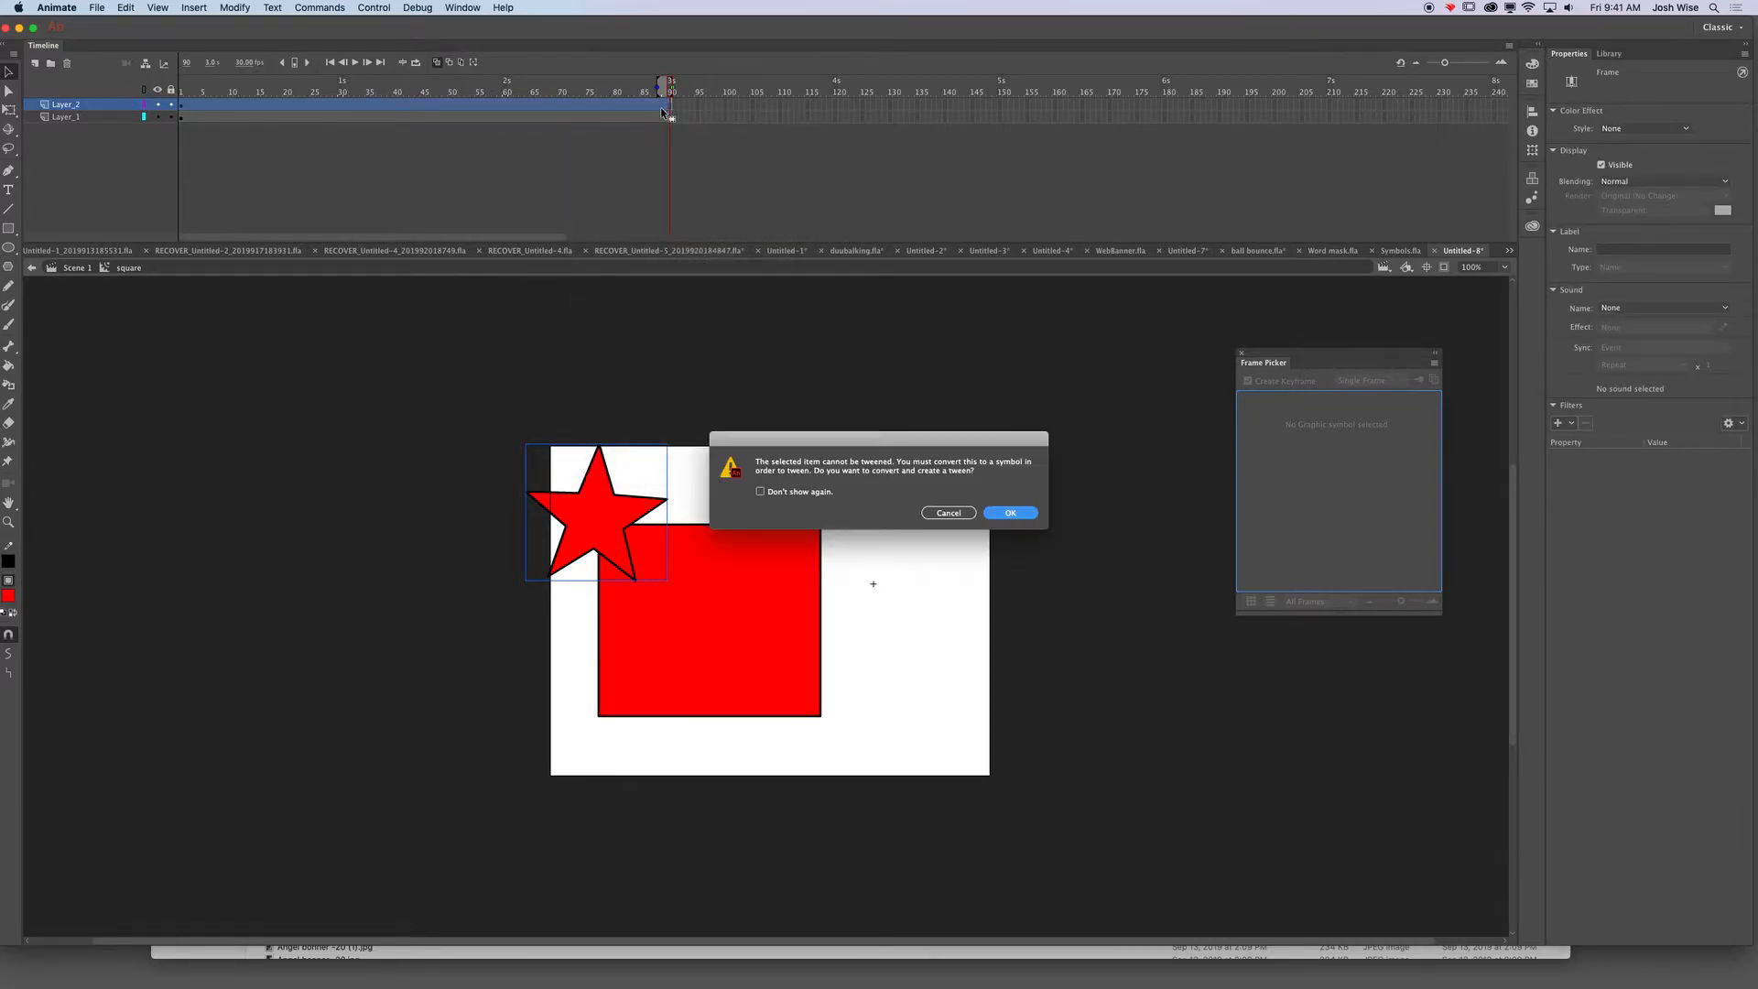
left_click(1011, 514)
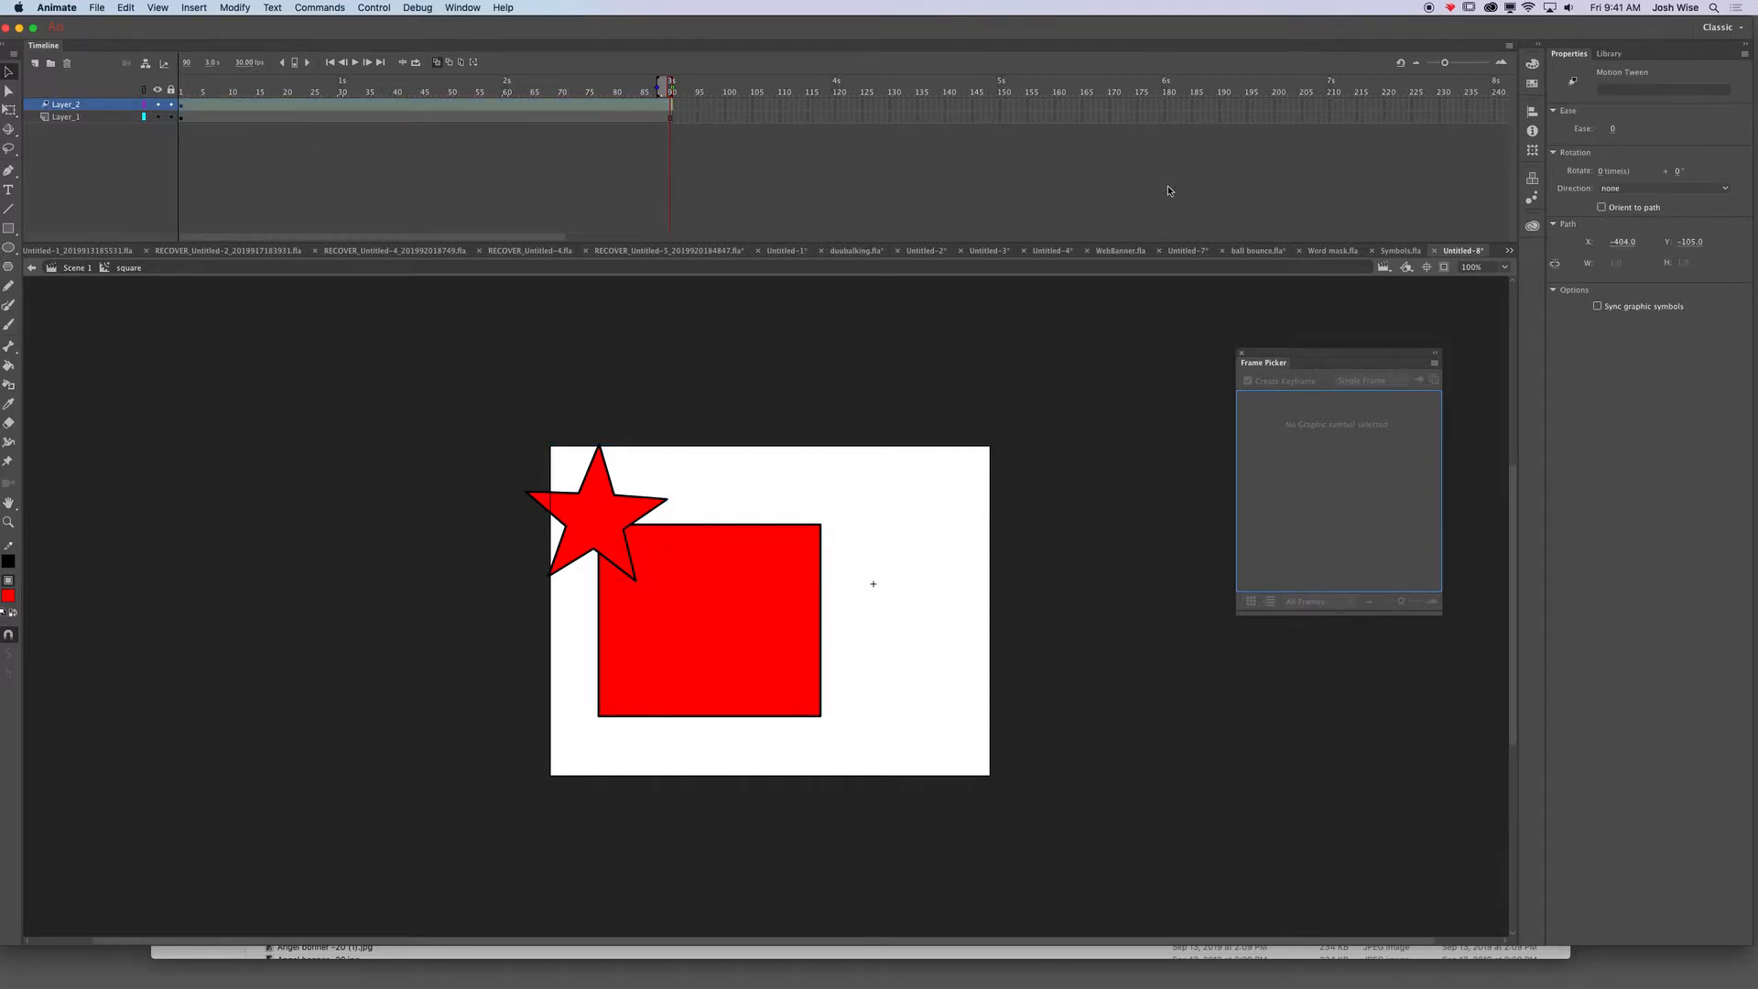
left_click(1602, 170)
left_click(808, 511)
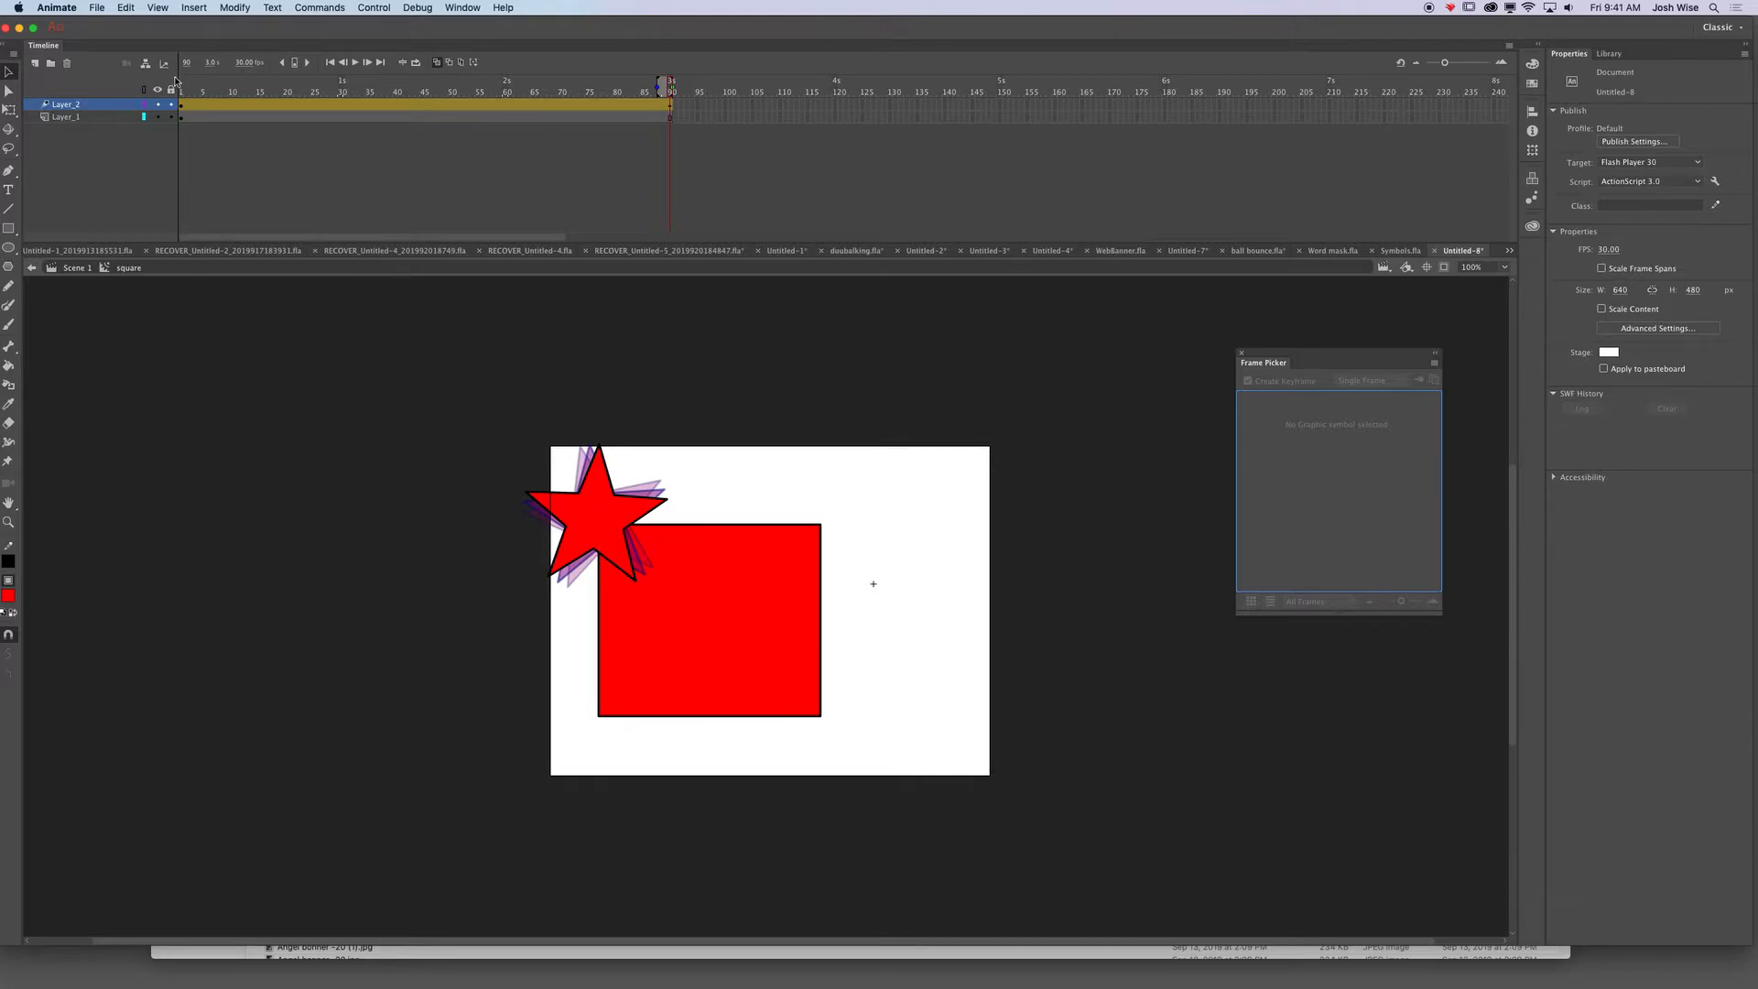
- Move the star to the rectangle's upper-right corner at frame 20, lower-right at frame 38 and lower-left at frame 66
left_click(182, 87)
left_click(287, 87)
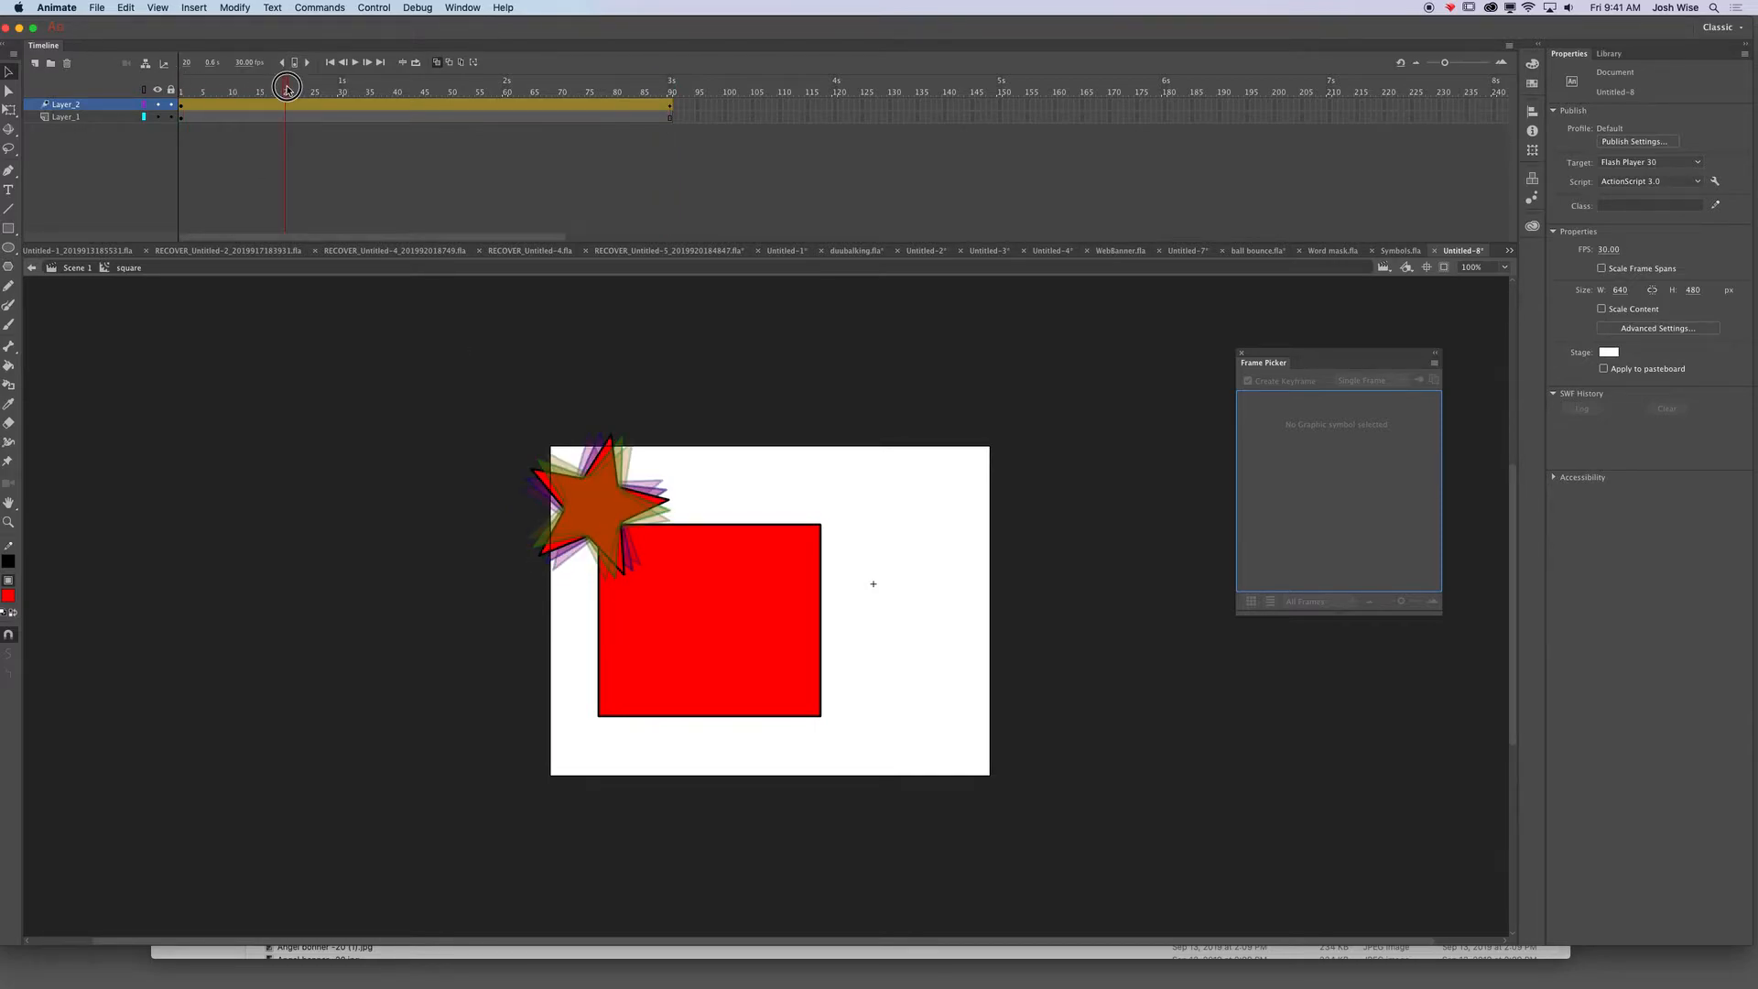
left_click_drag(604, 521, 834, 720)
left_click(384, 87)
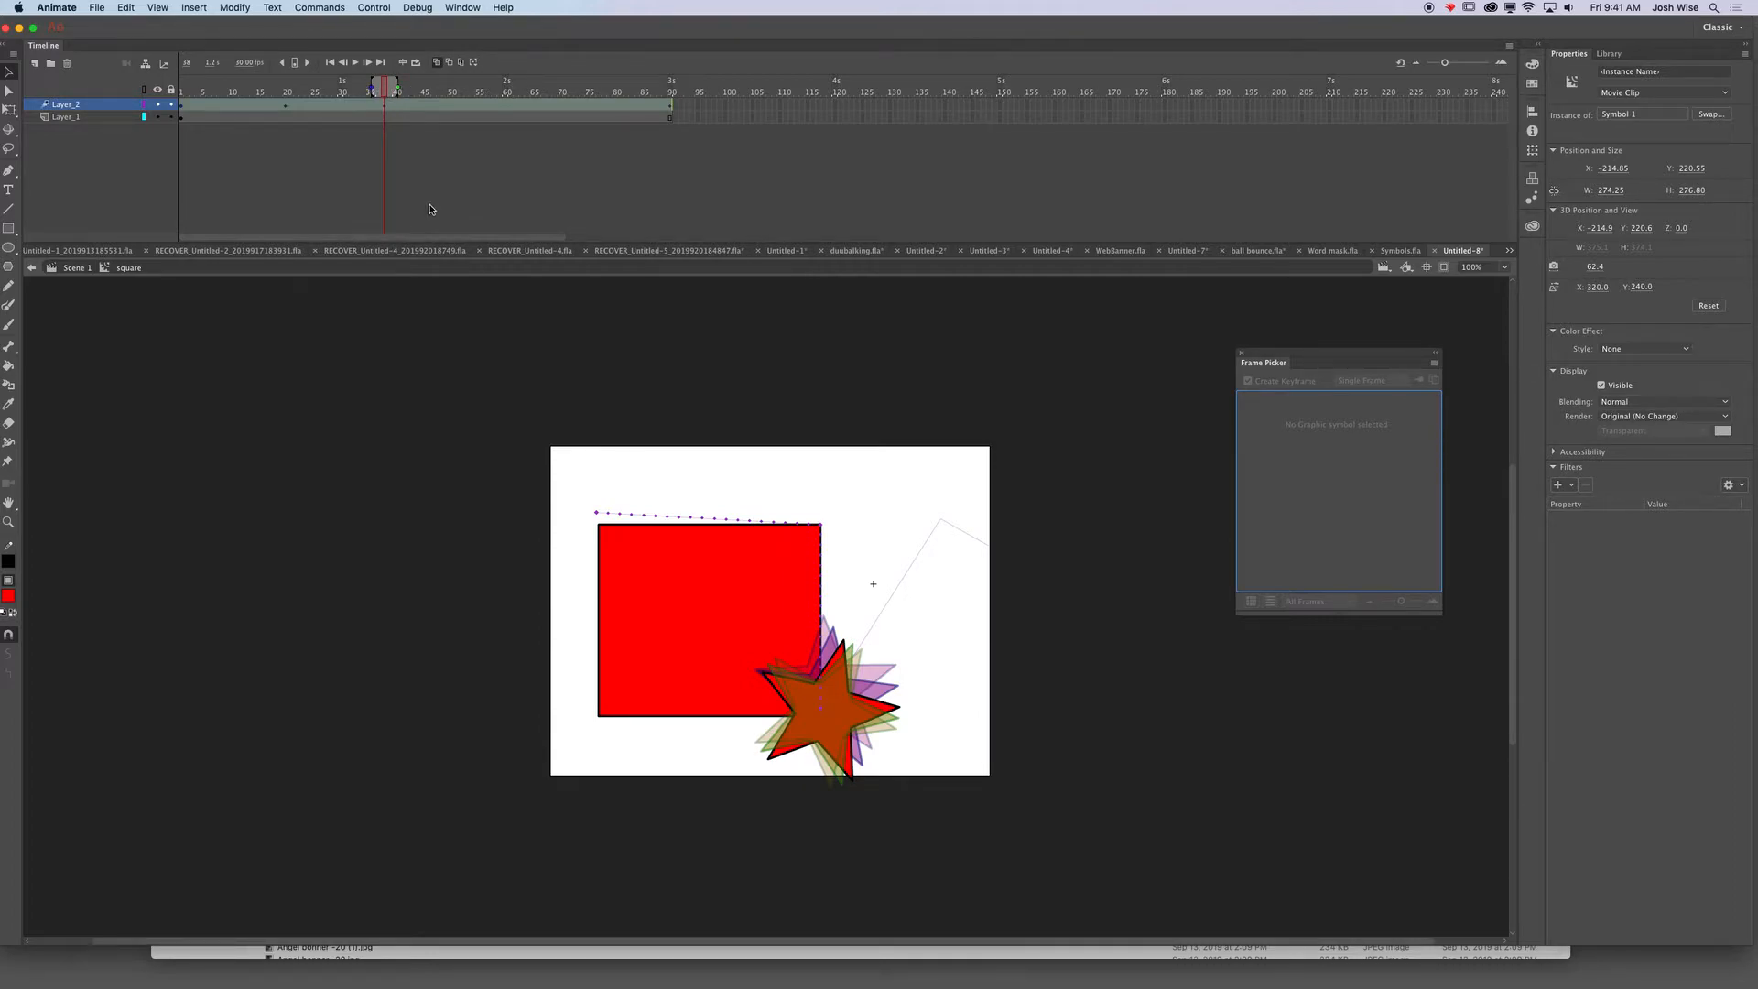
left_click(537, 101)
left_click_drag(792, 725, 558, 728)
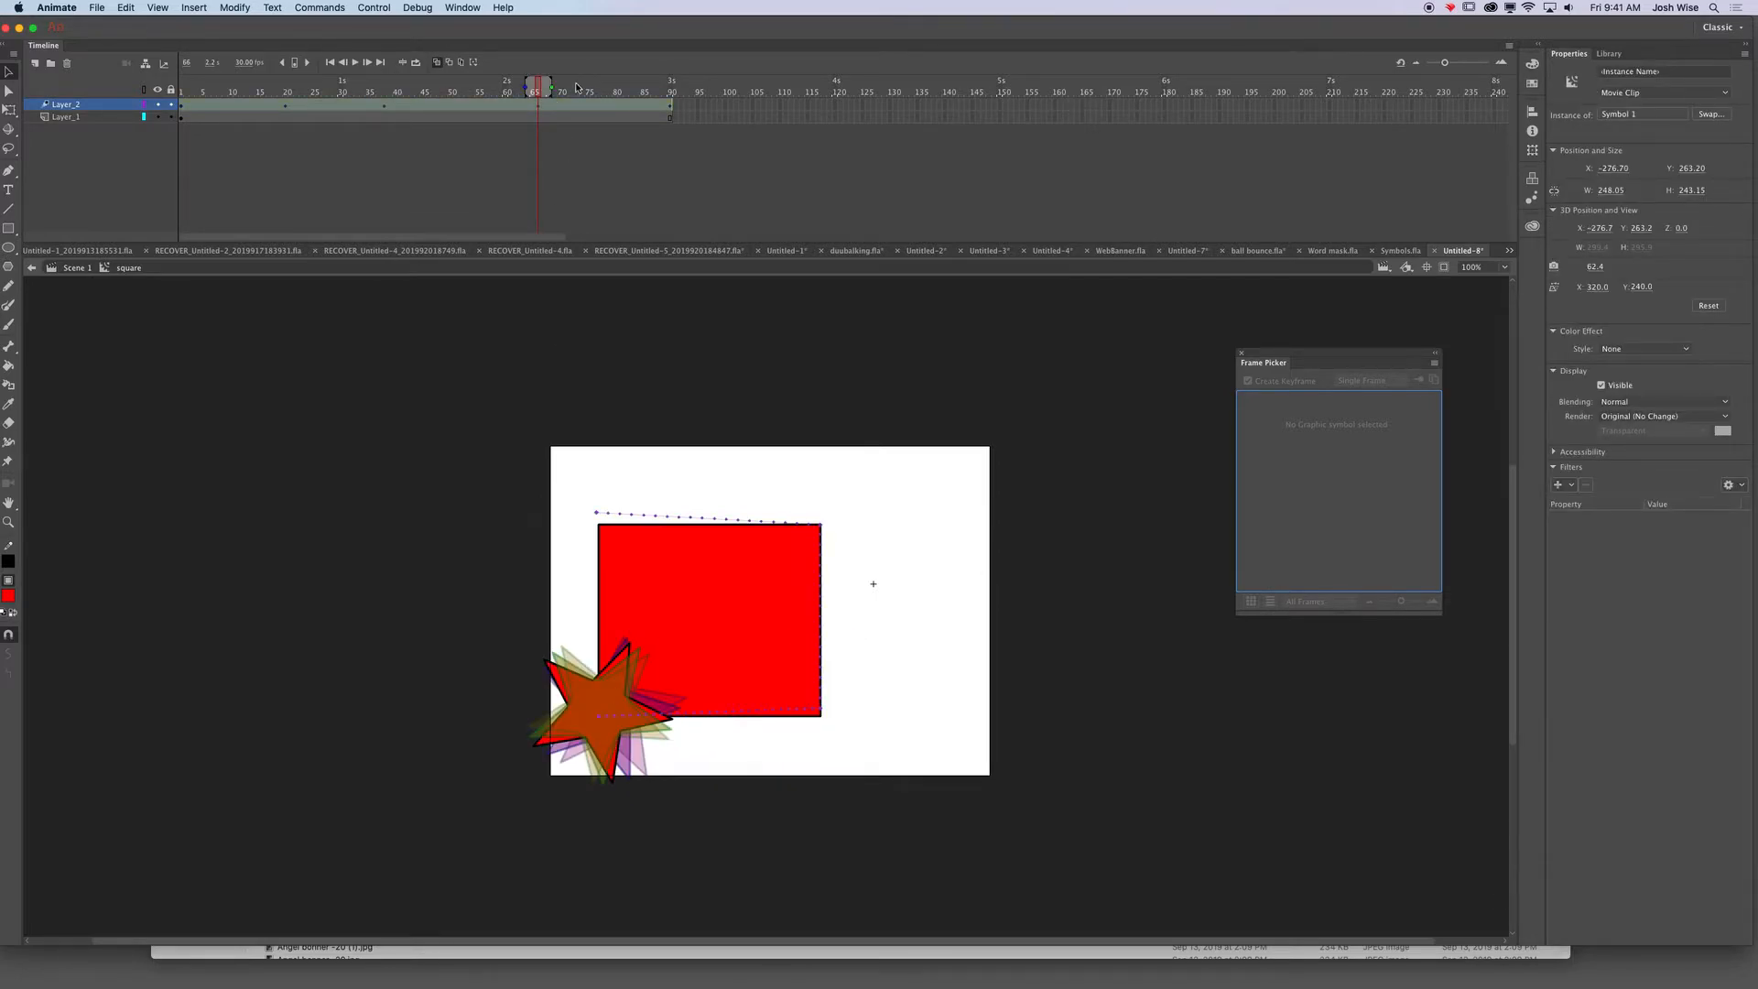
- Turn off onion skinning and move the star back to the rectangle's upper-left corner at frame 90
left_click(437, 62)
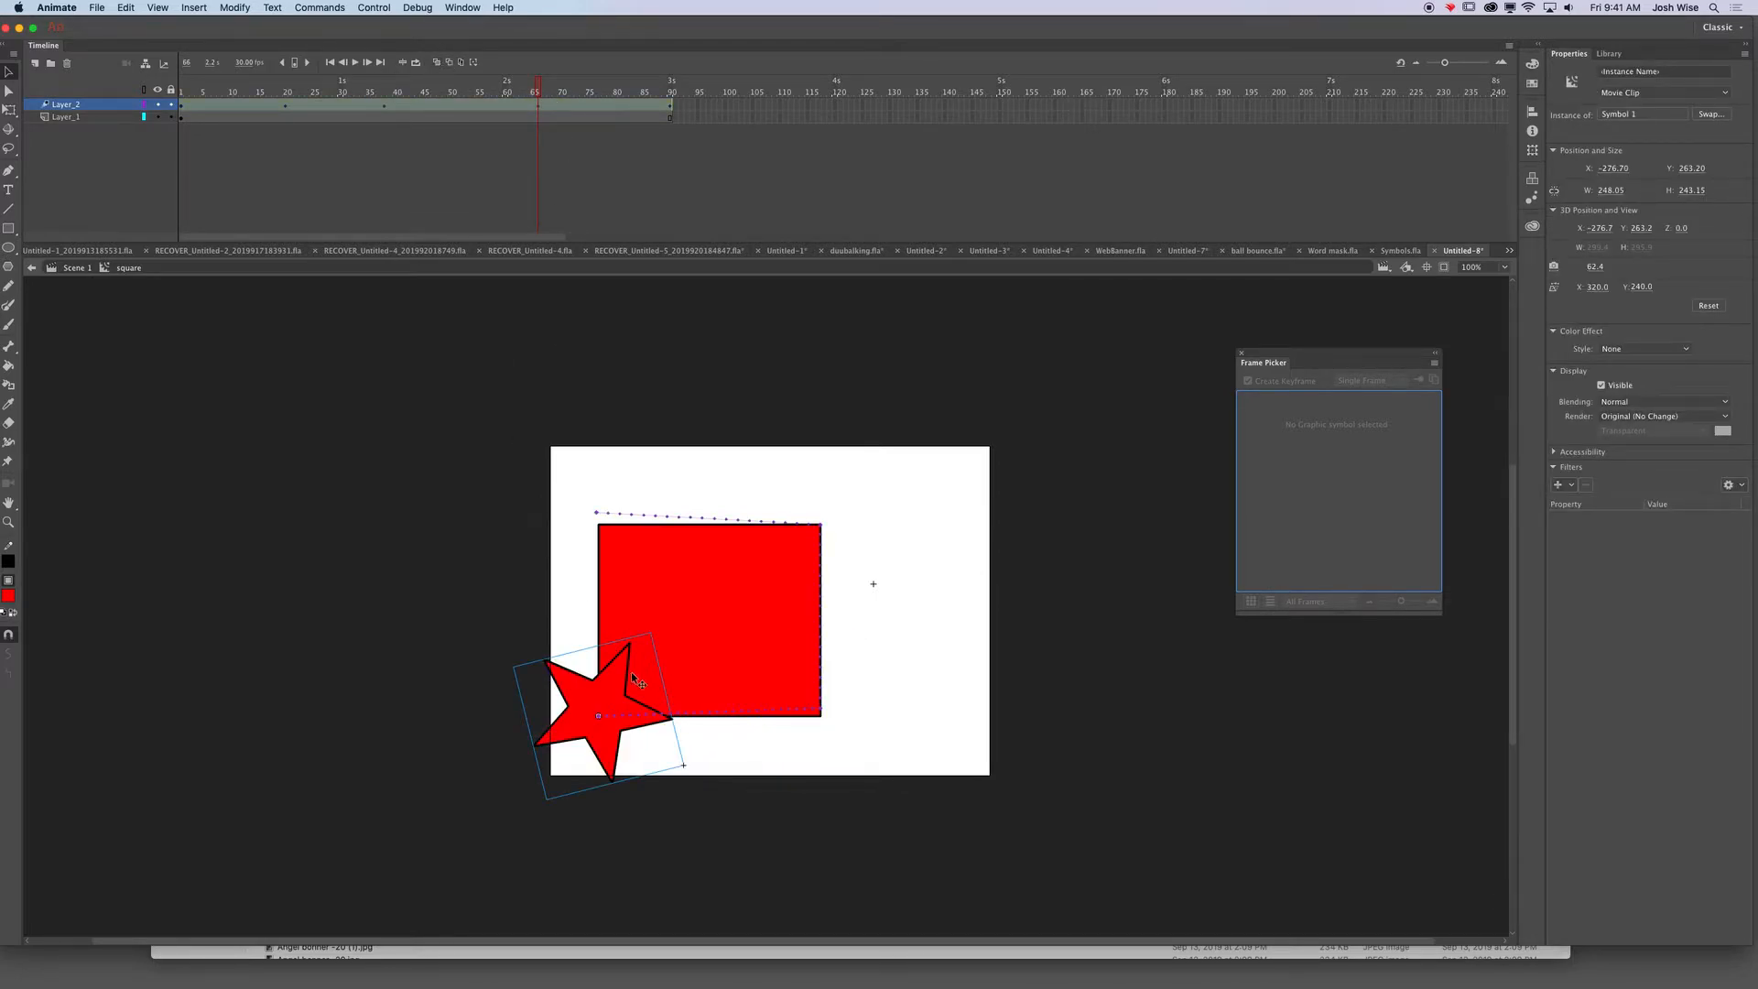
left_click_drag(551, 86, 671, 87)
left_click_drag(609, 702, 609, 499)
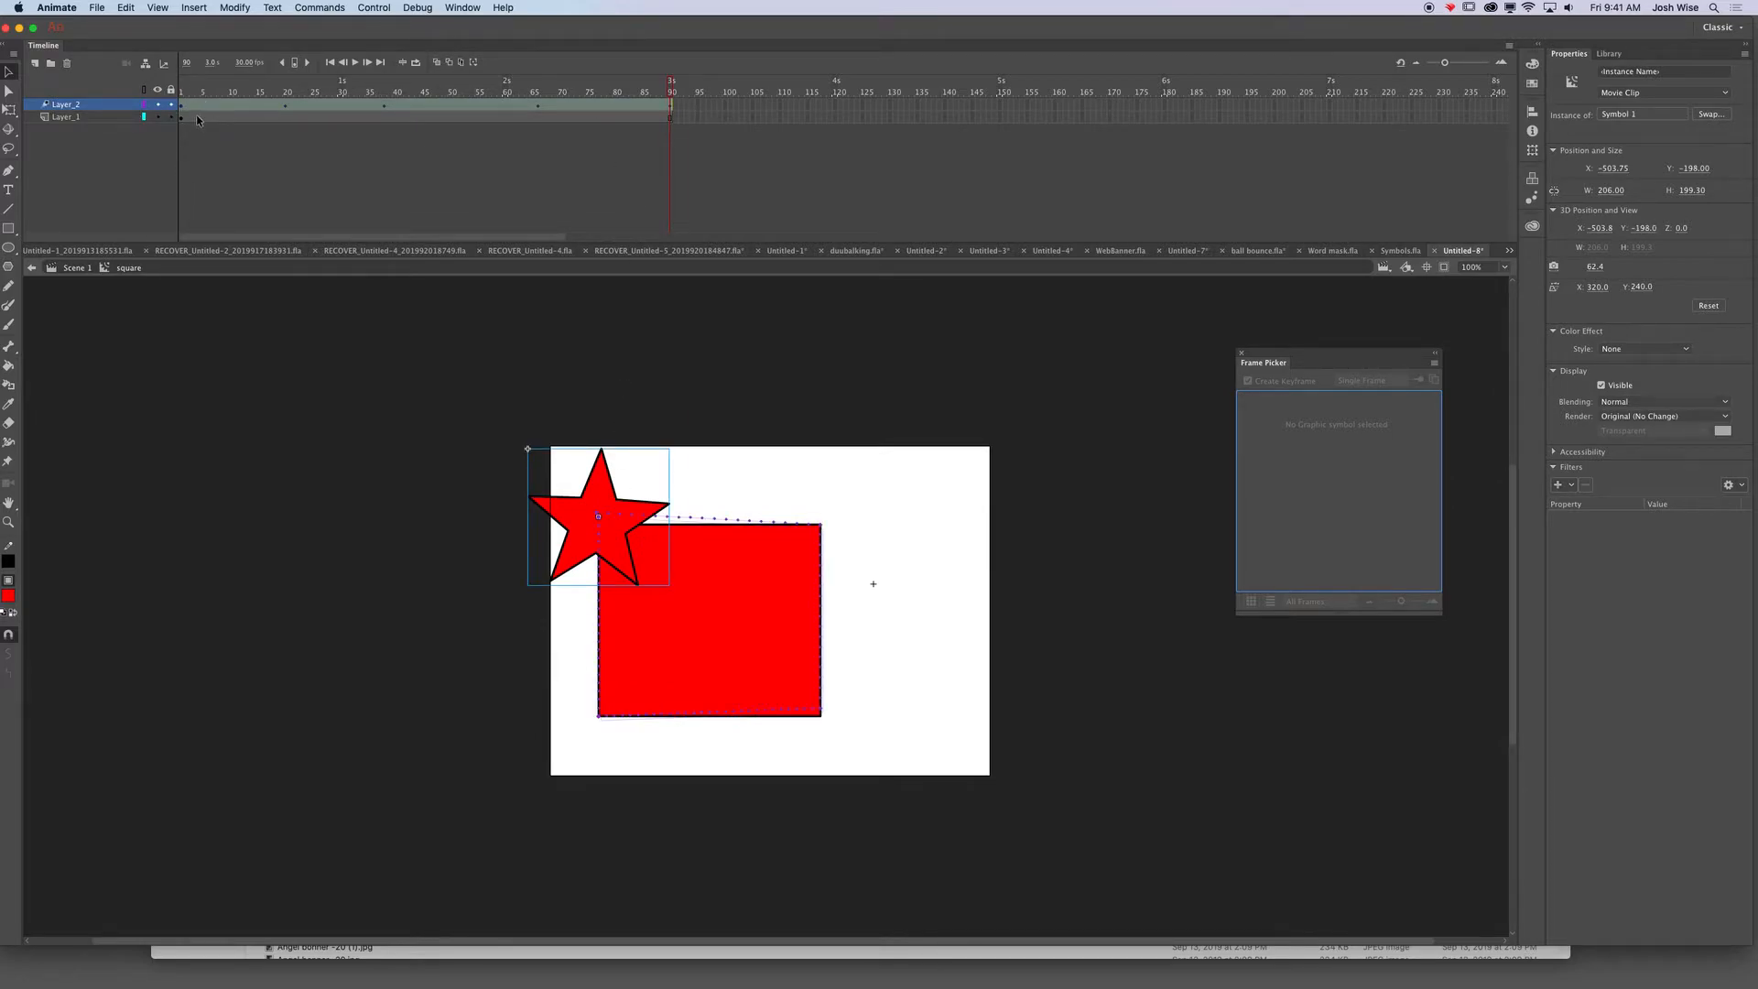
- Give the star an Advanced color effect with 71% alpha and negative red, green and blue percentages at frame 66, and play the animation
left_click(1681, 353)
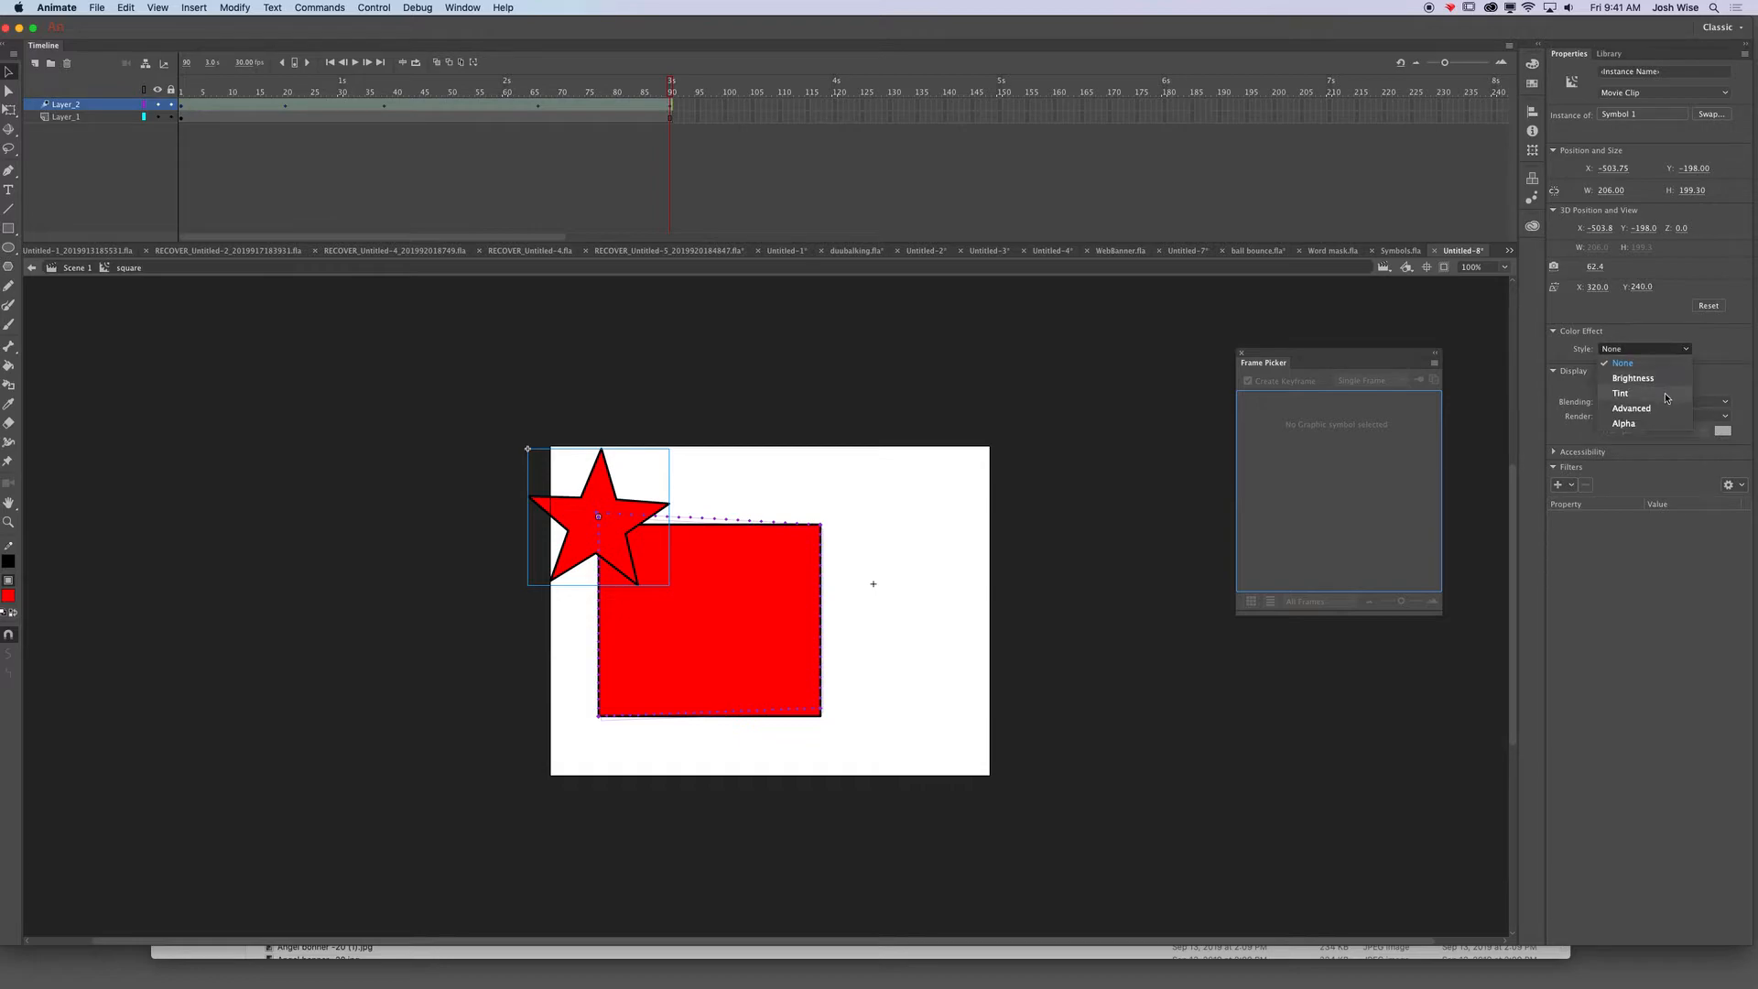
left_click(1656, 417)
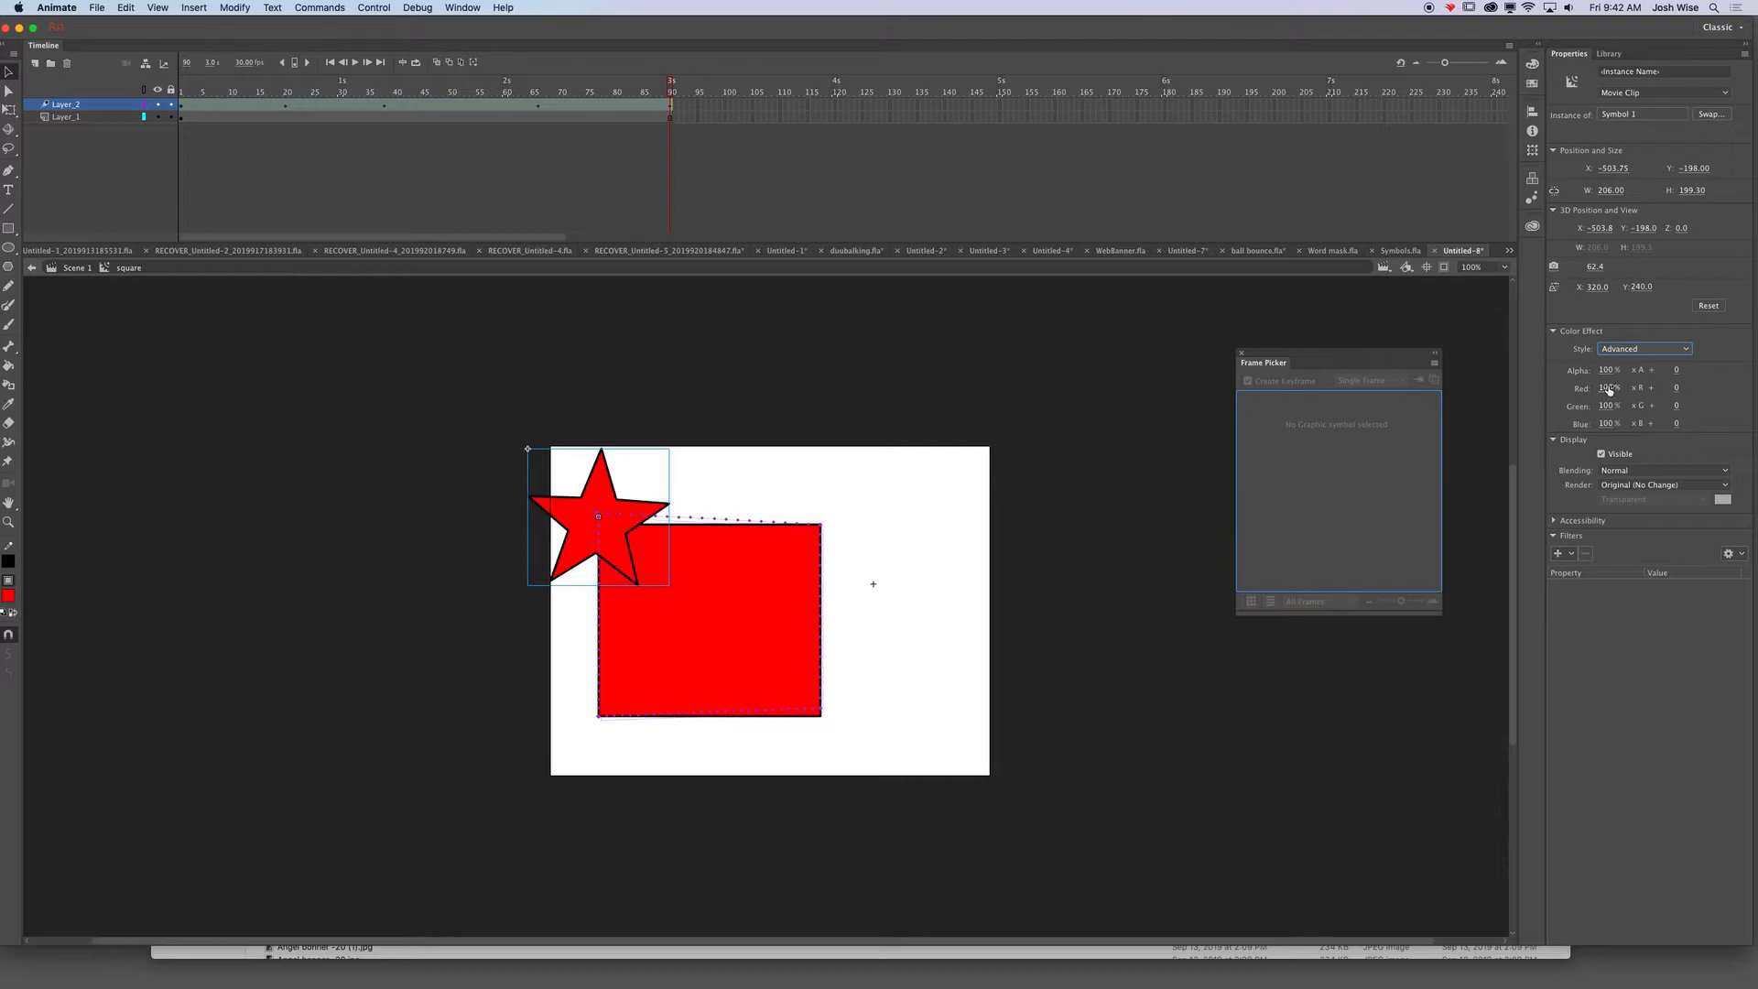
left_click(537, 105)
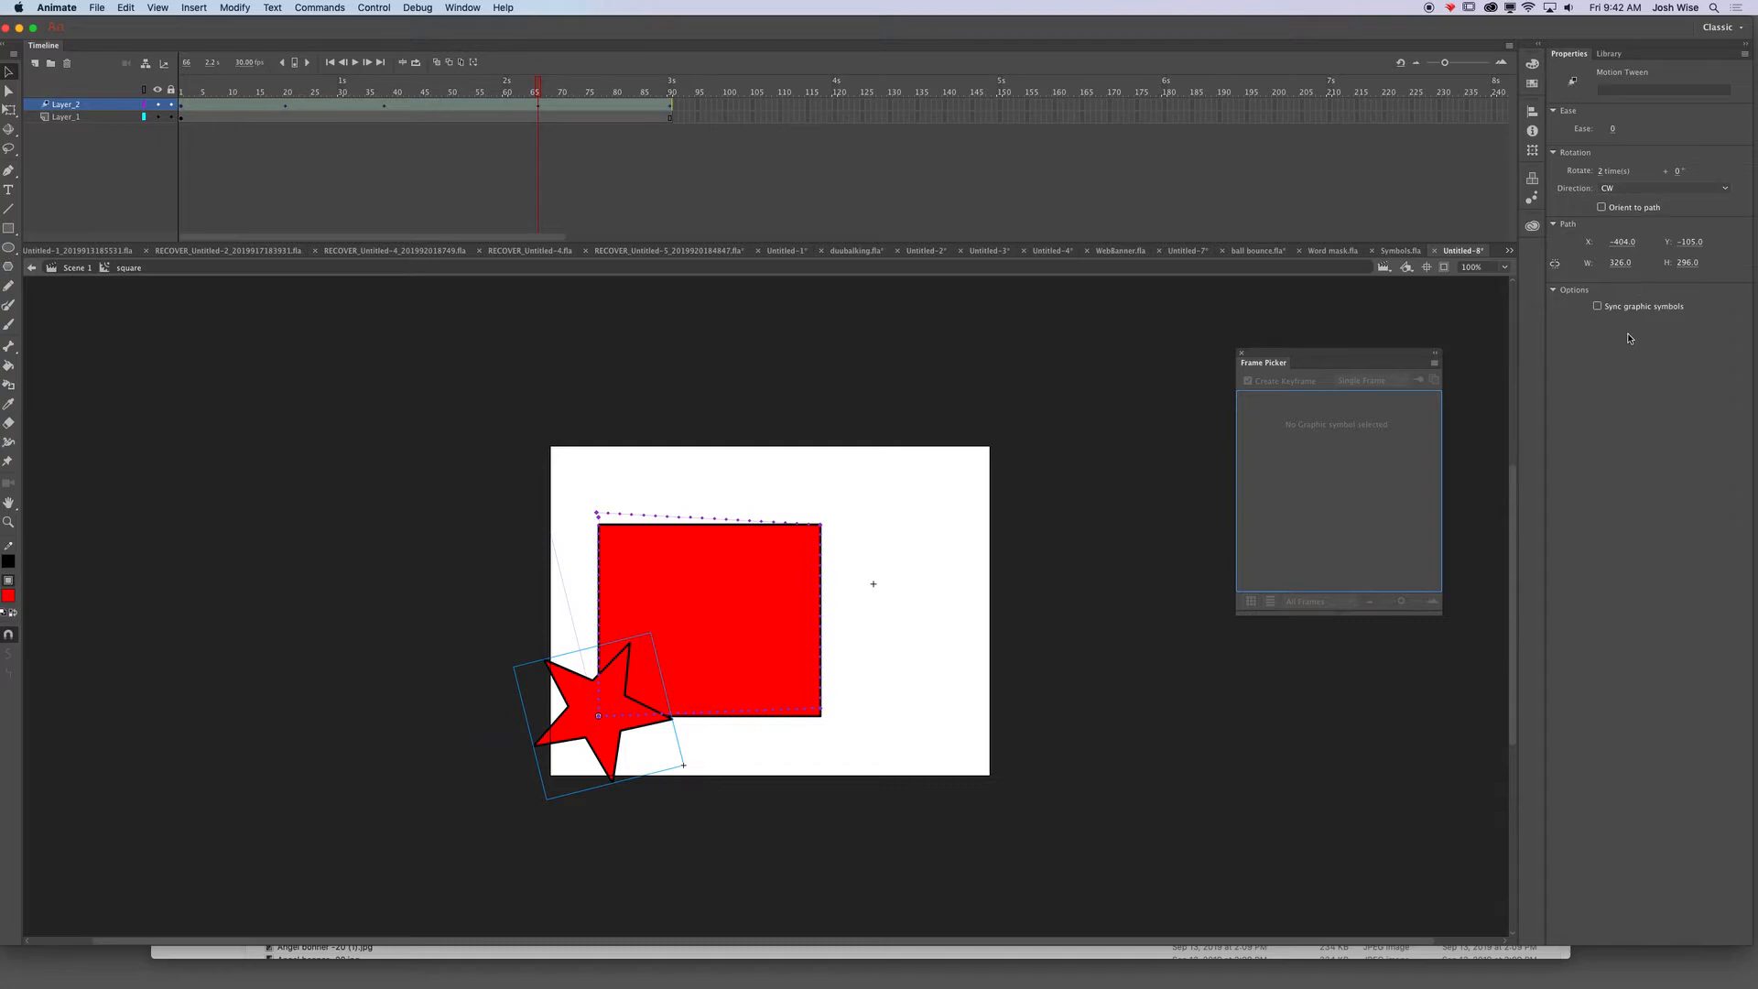
left_click(608, 687)
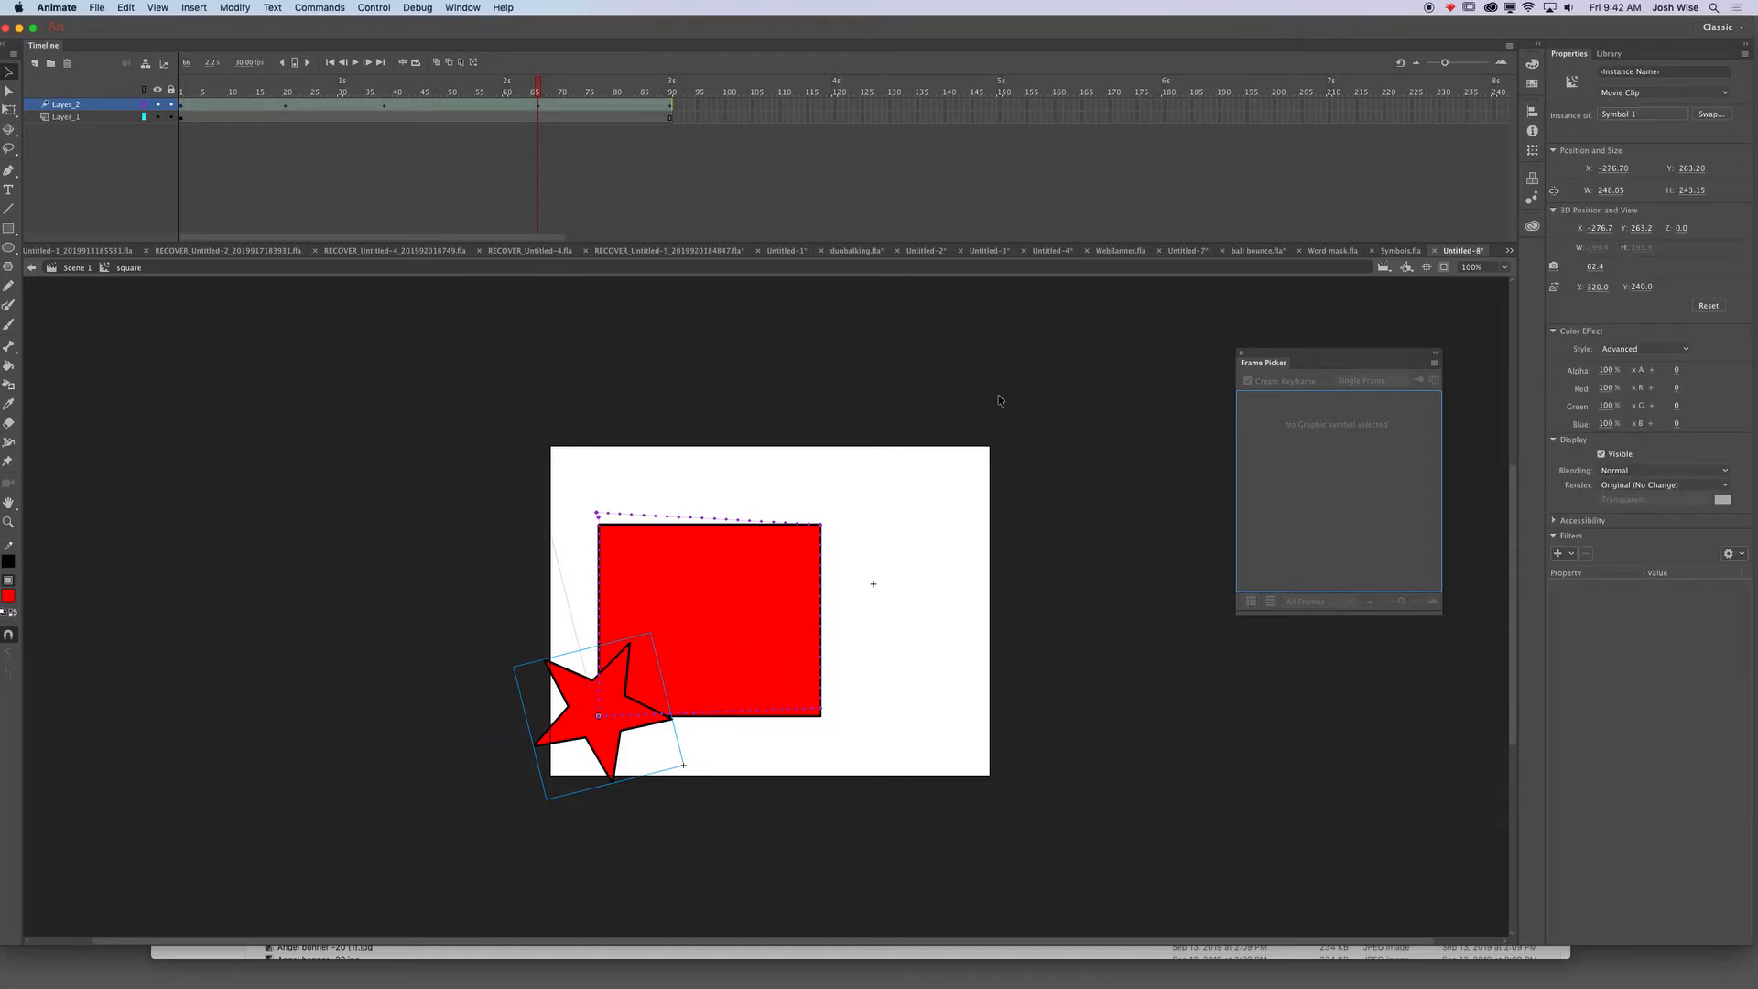
left_click_drag(1607, 370, 1704, 395)
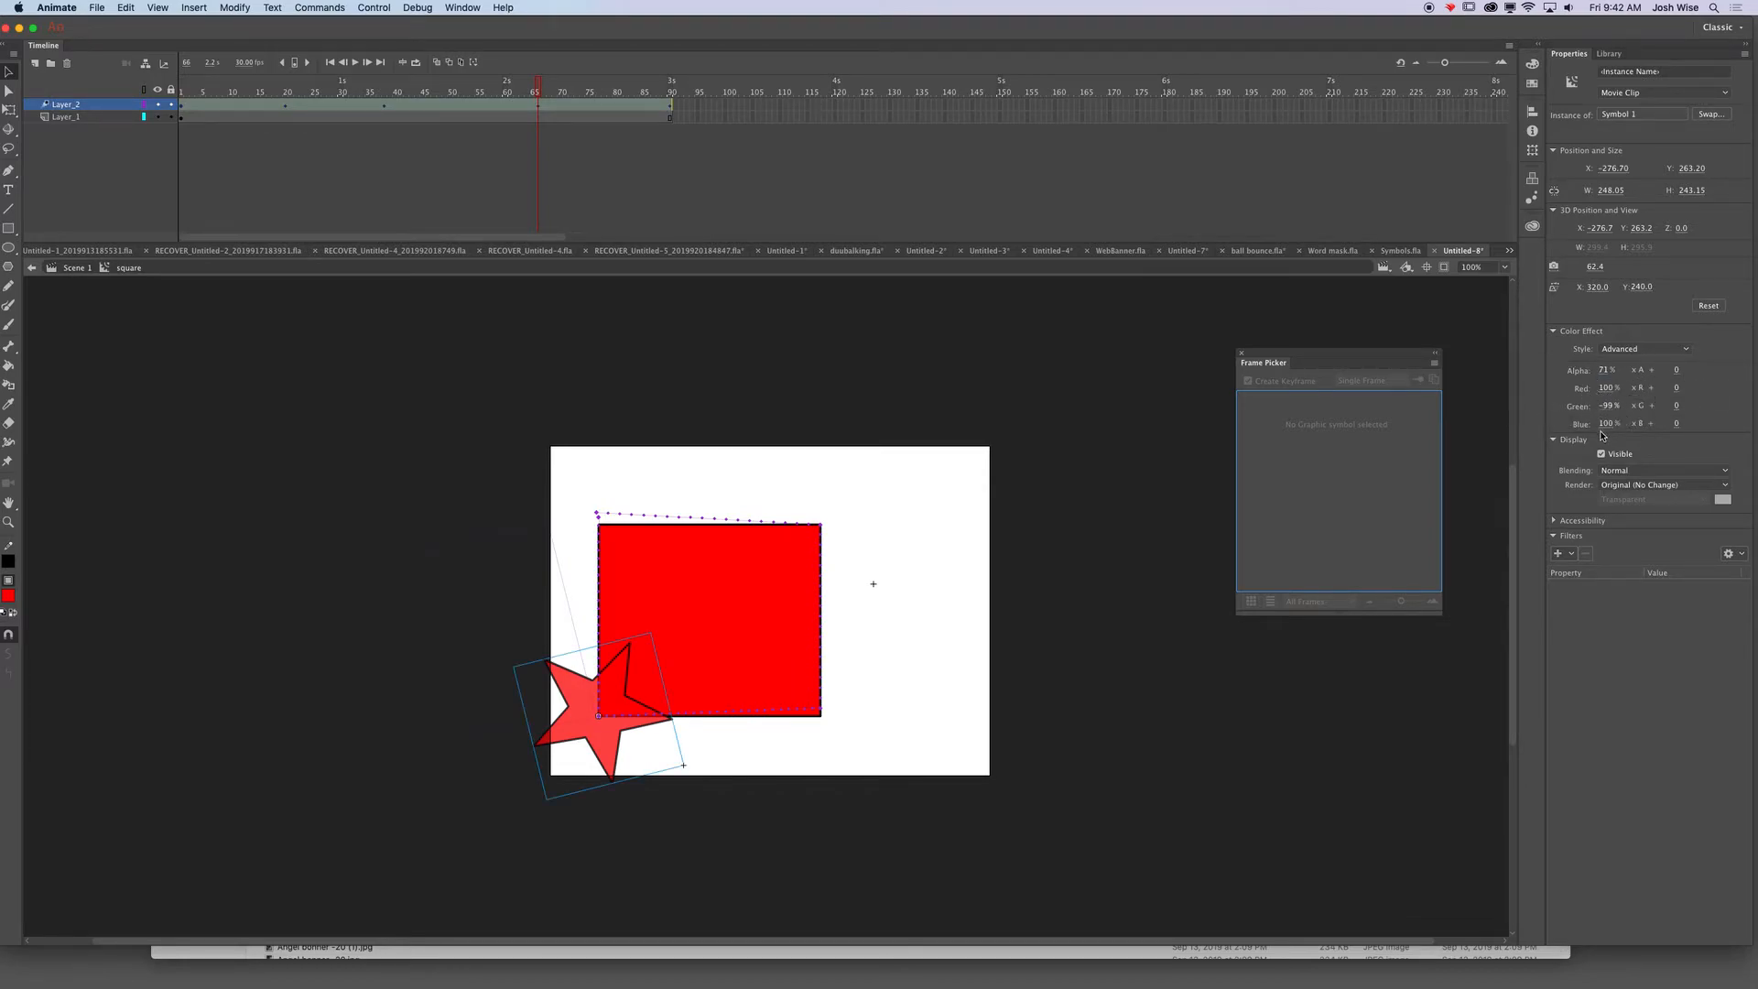
mouse_move(1606, 423)
left_mouse_down()
mouse_move(1712, 403)
mouse_move(1571, 421)
mouse_move(1624, 434)
left_mouse_up()
left_click_drag(1606, 391, 1484, 378)
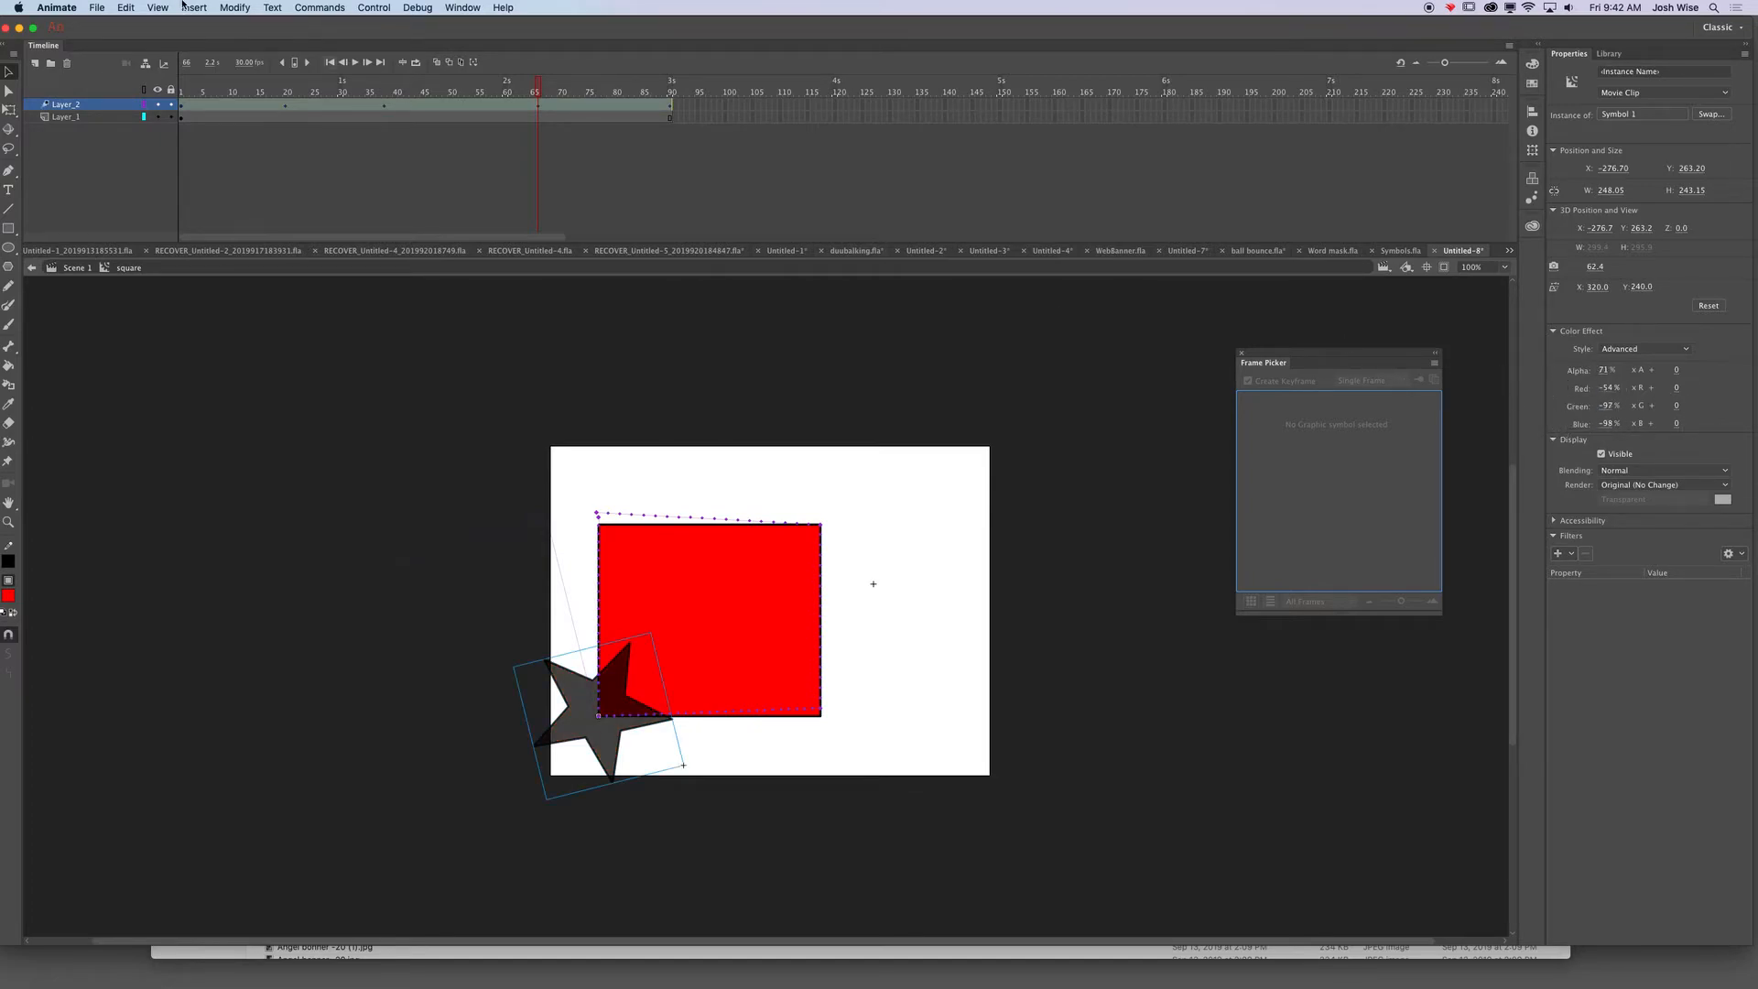
key("Return")
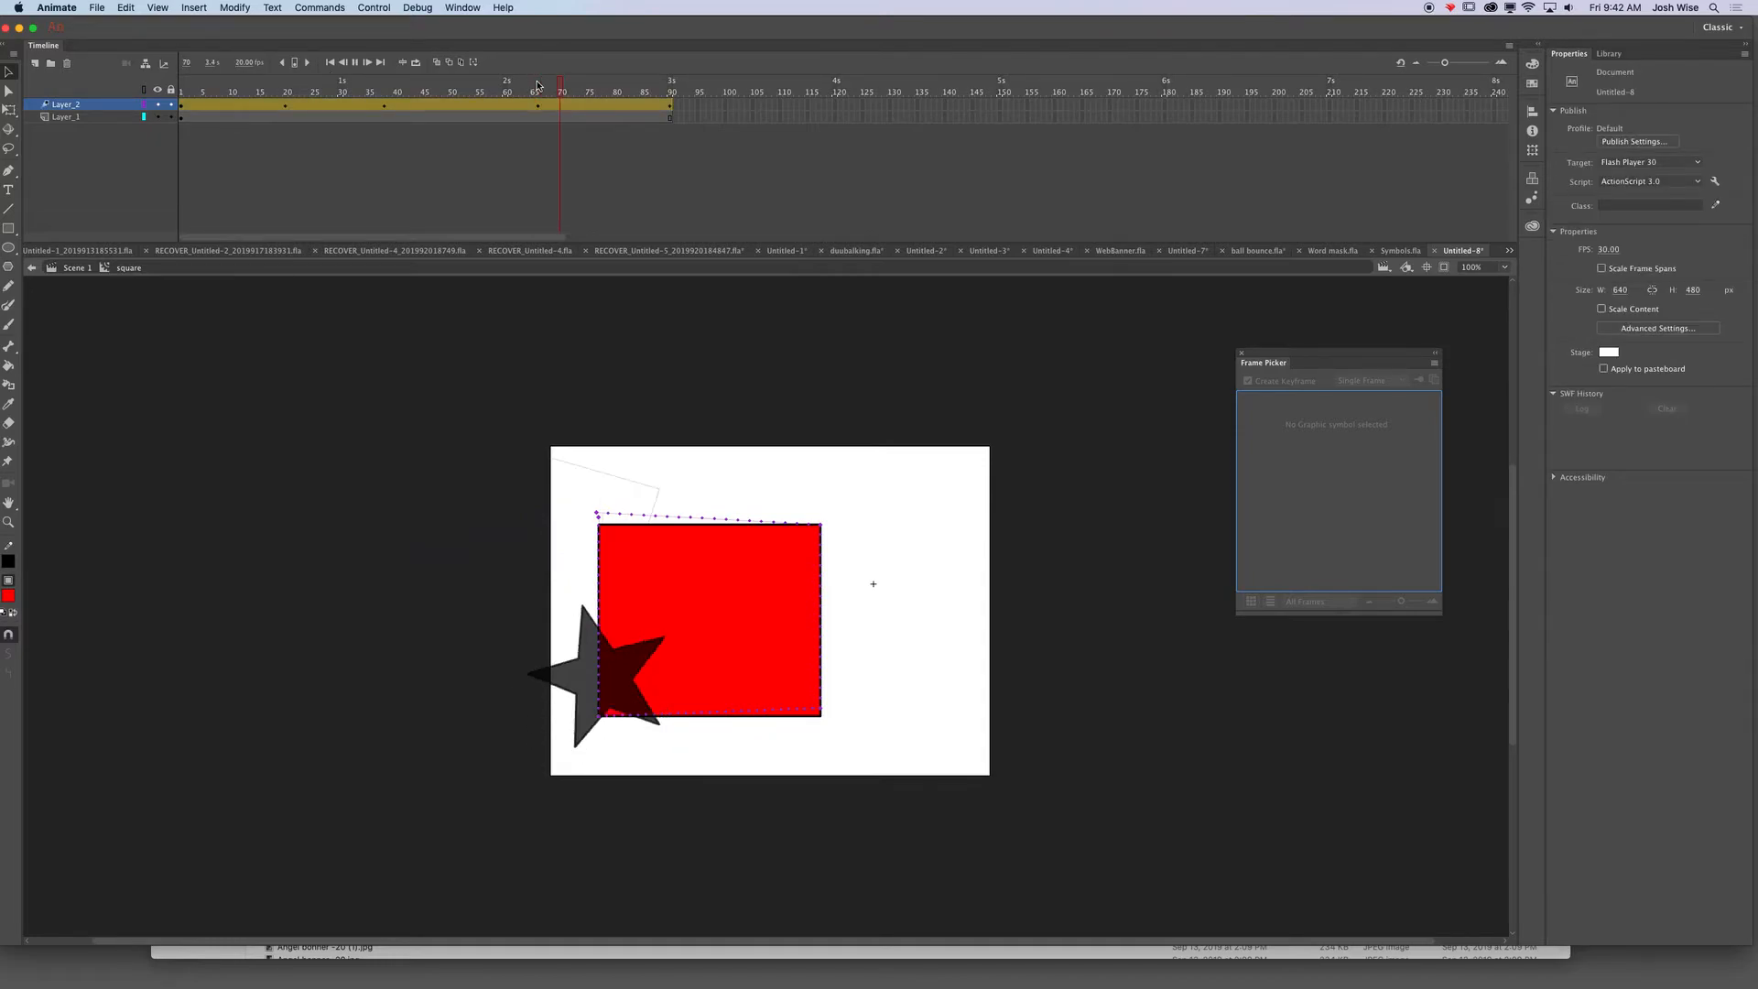
- Raise the star's alpha to 100% in its Advanced color effect at frame 90 and play the animation
key("Return")
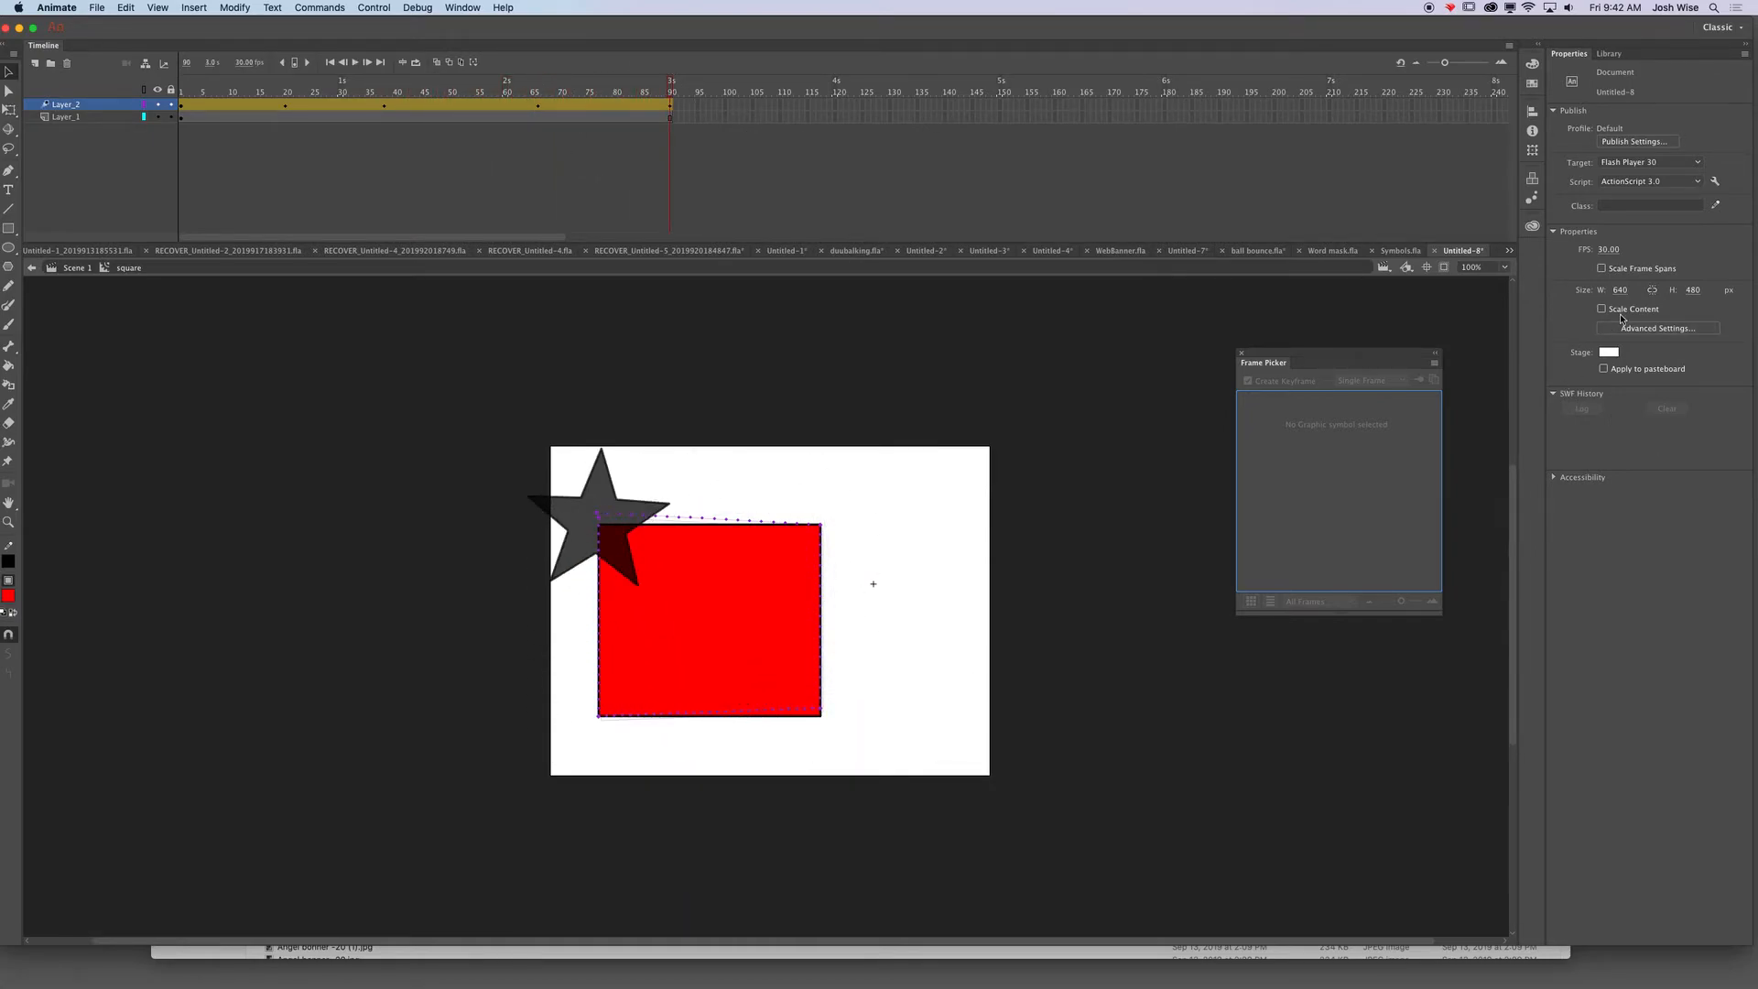
left_click(565, 519)
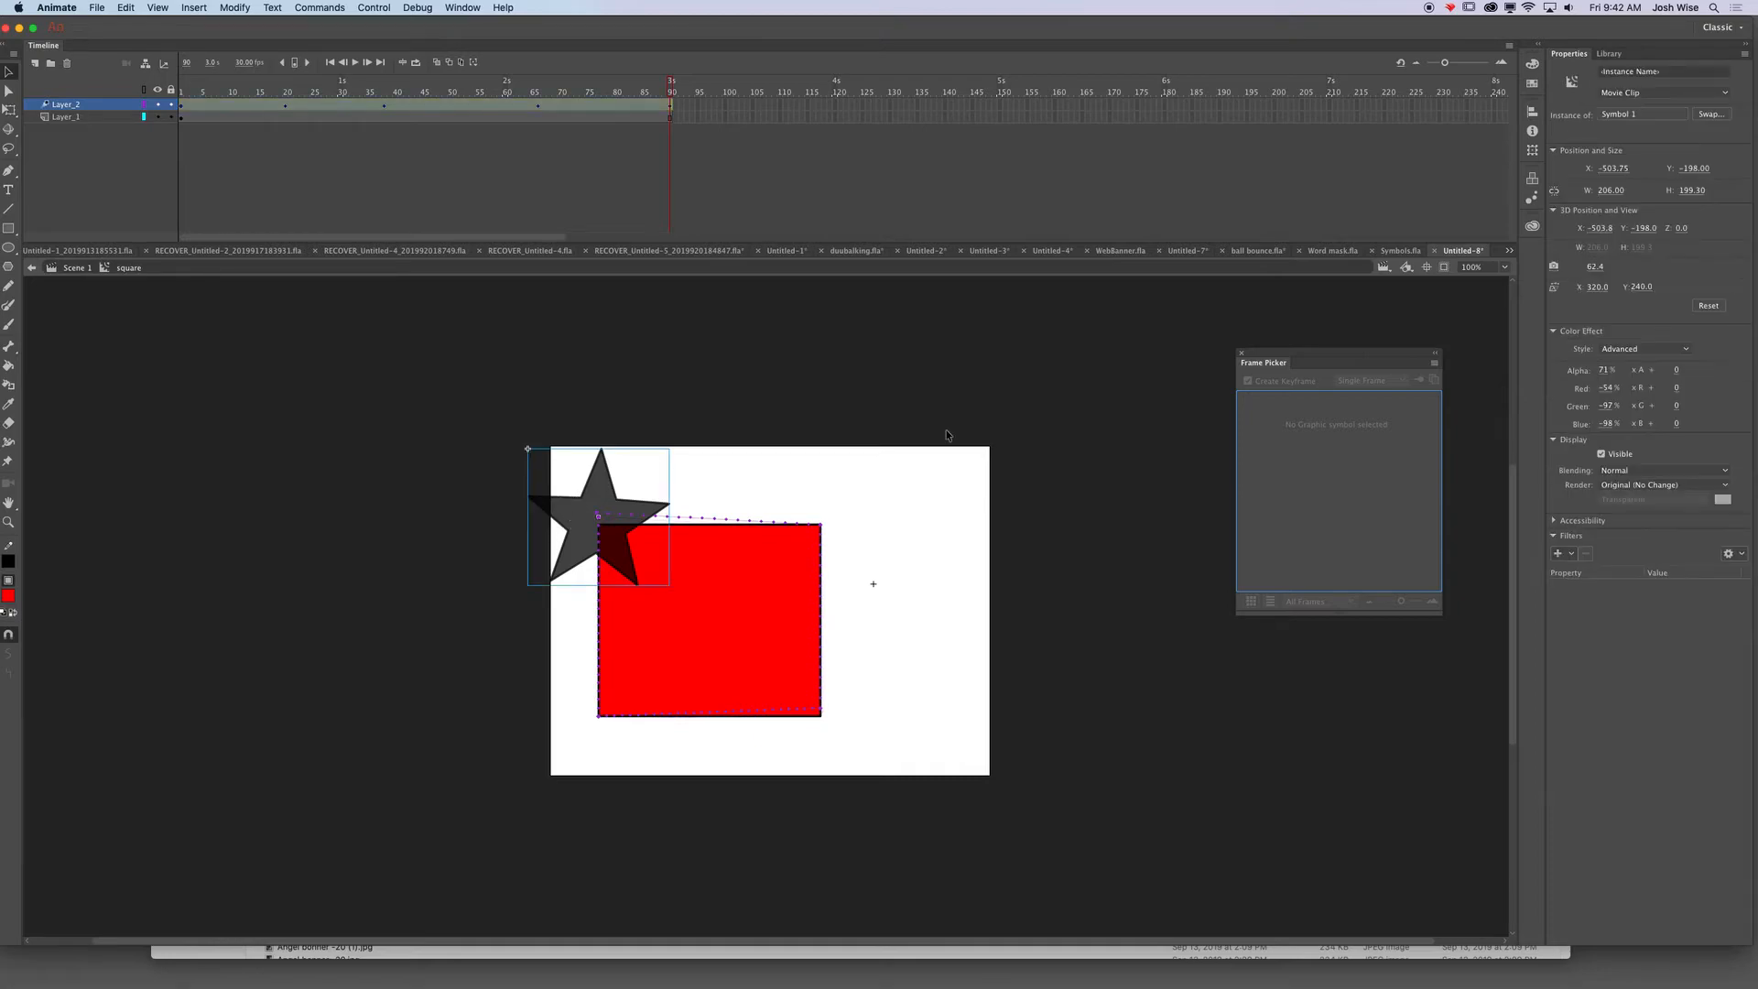
left_click_drag(1604, 372, 1755, 341)
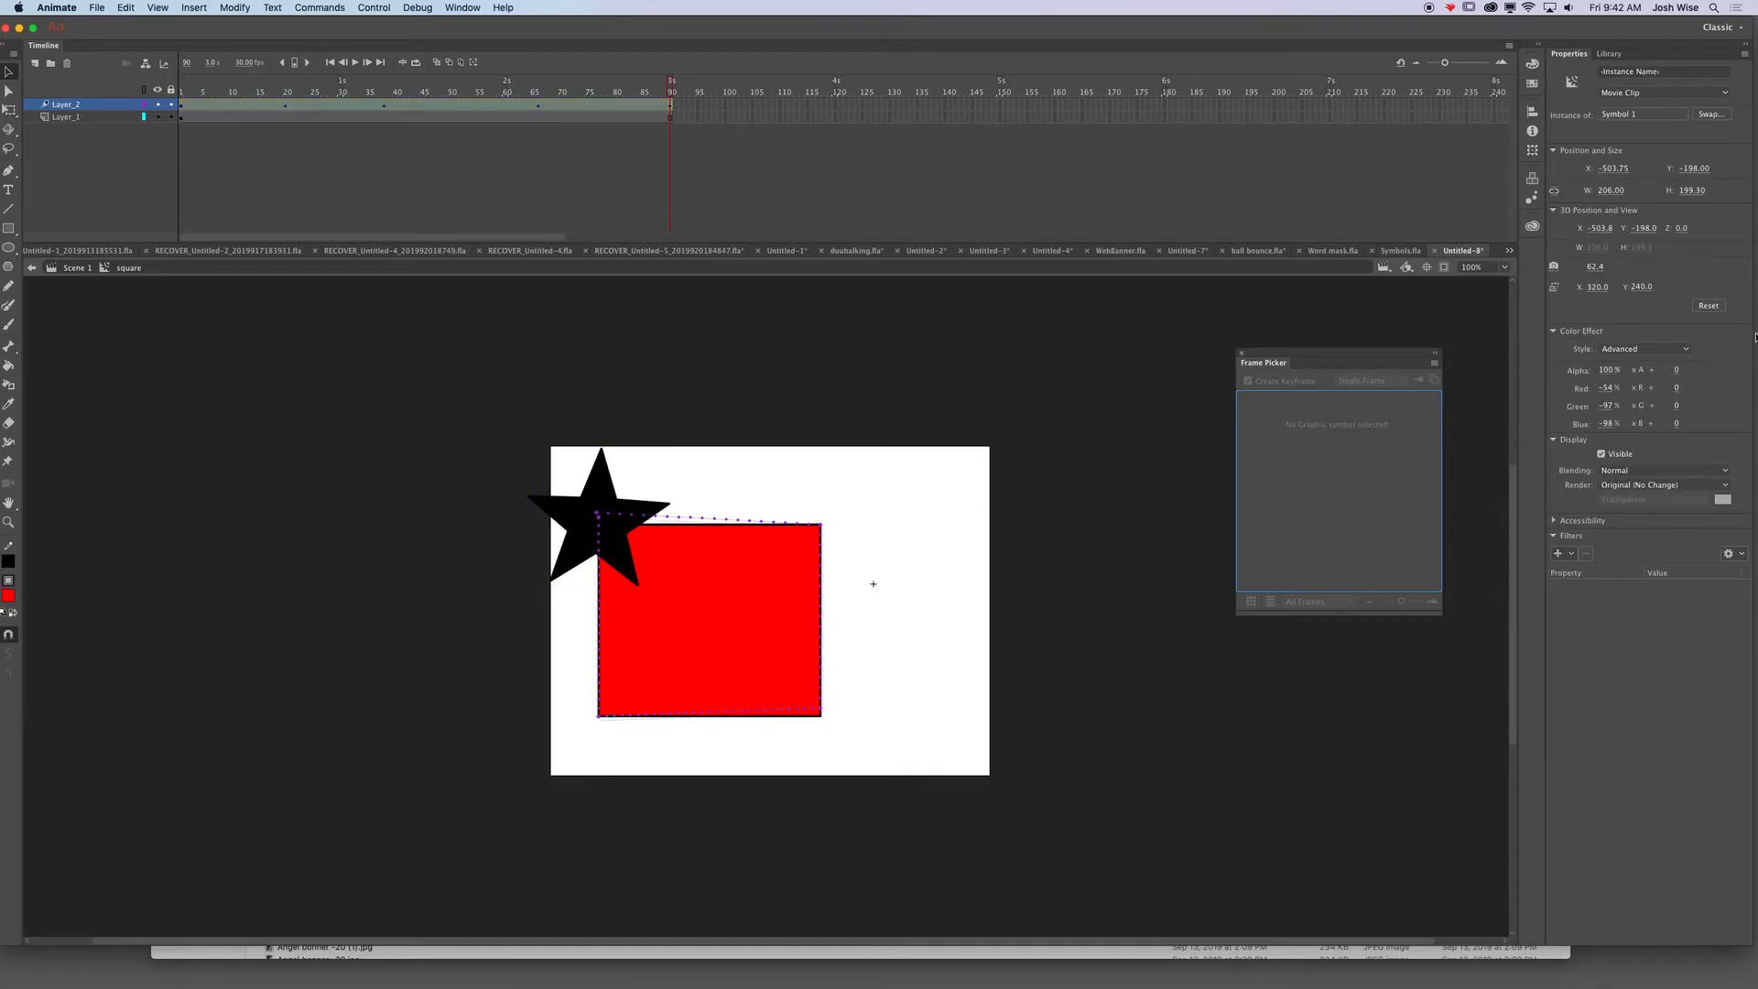
key("Return")
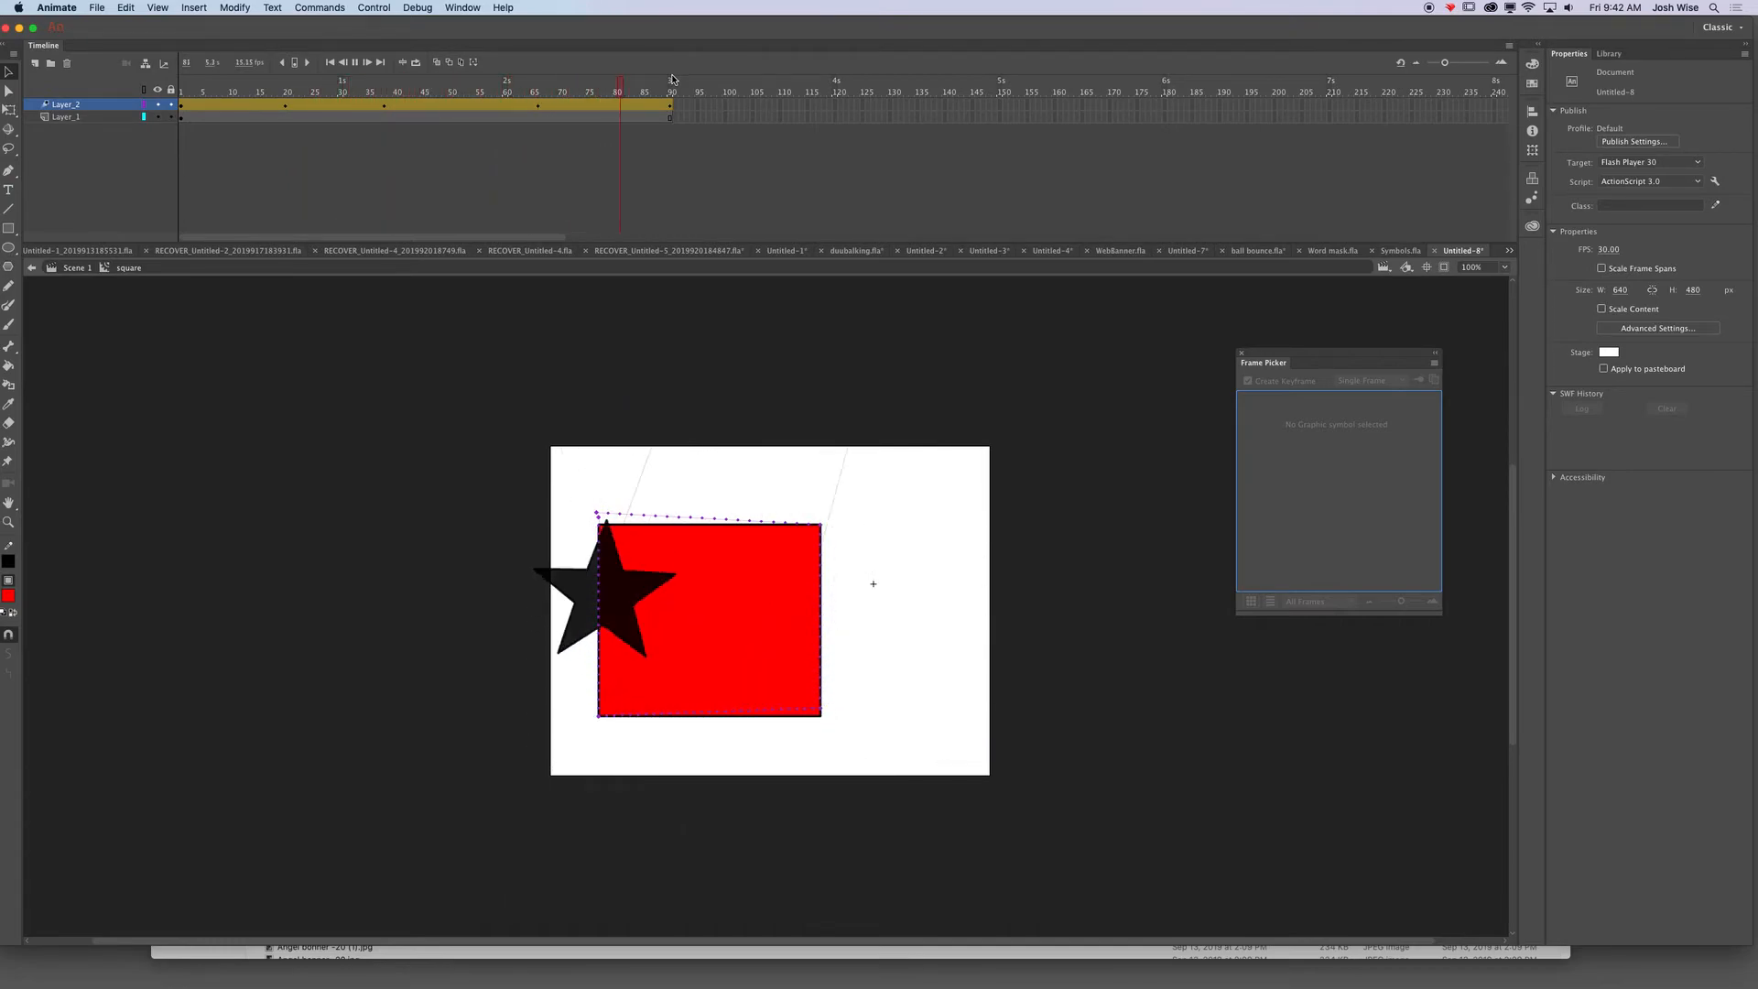
- Return to Scene 1, create a motion tween on the square movie clip's layer, and extend it to frame 95
left_click(32, 268)
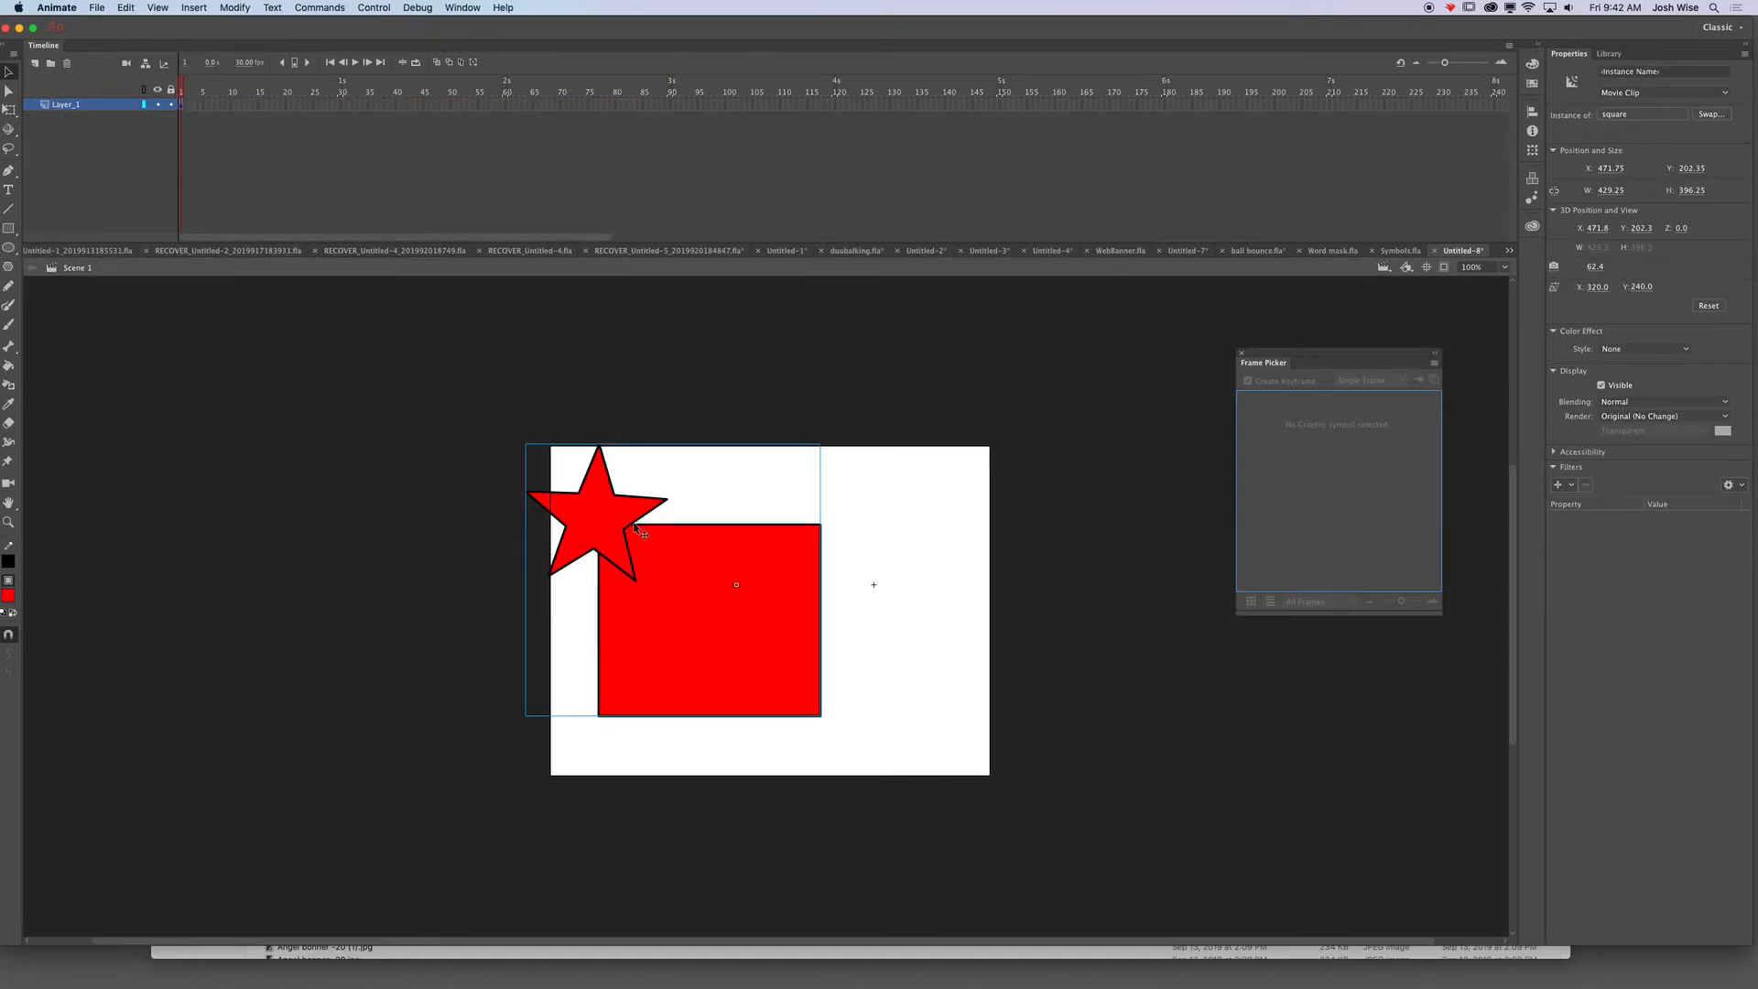
right_click(180, 107)
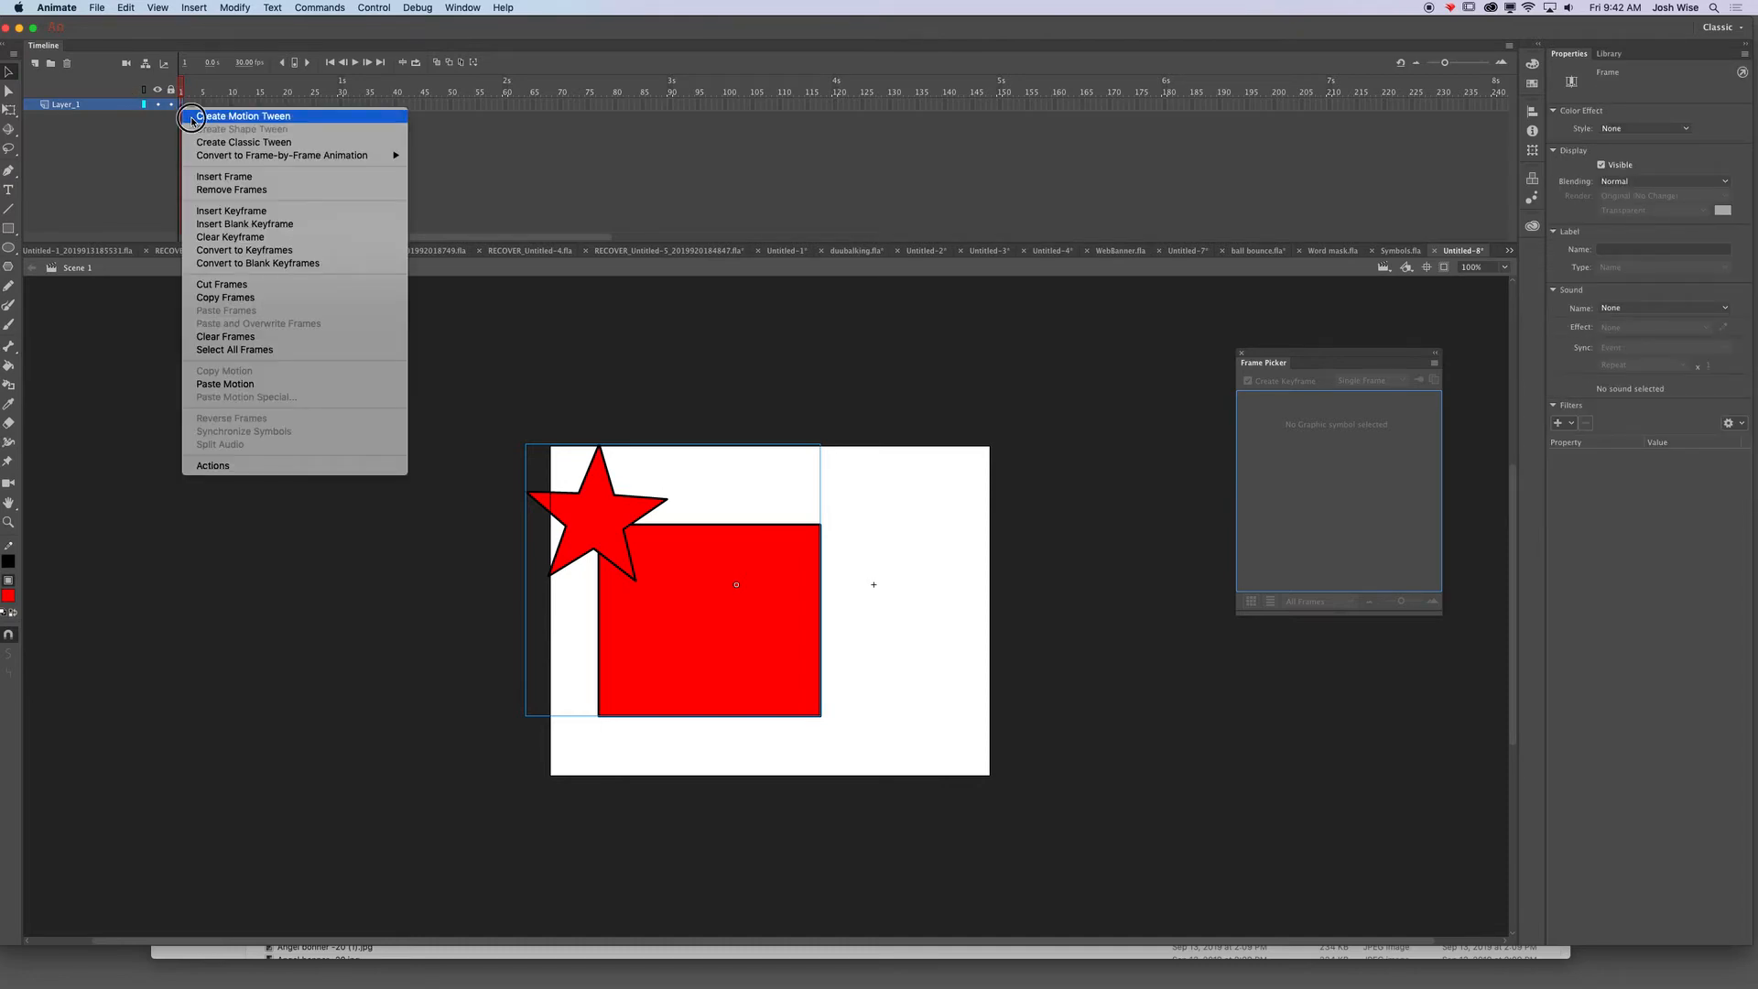
left_click(186, 111)
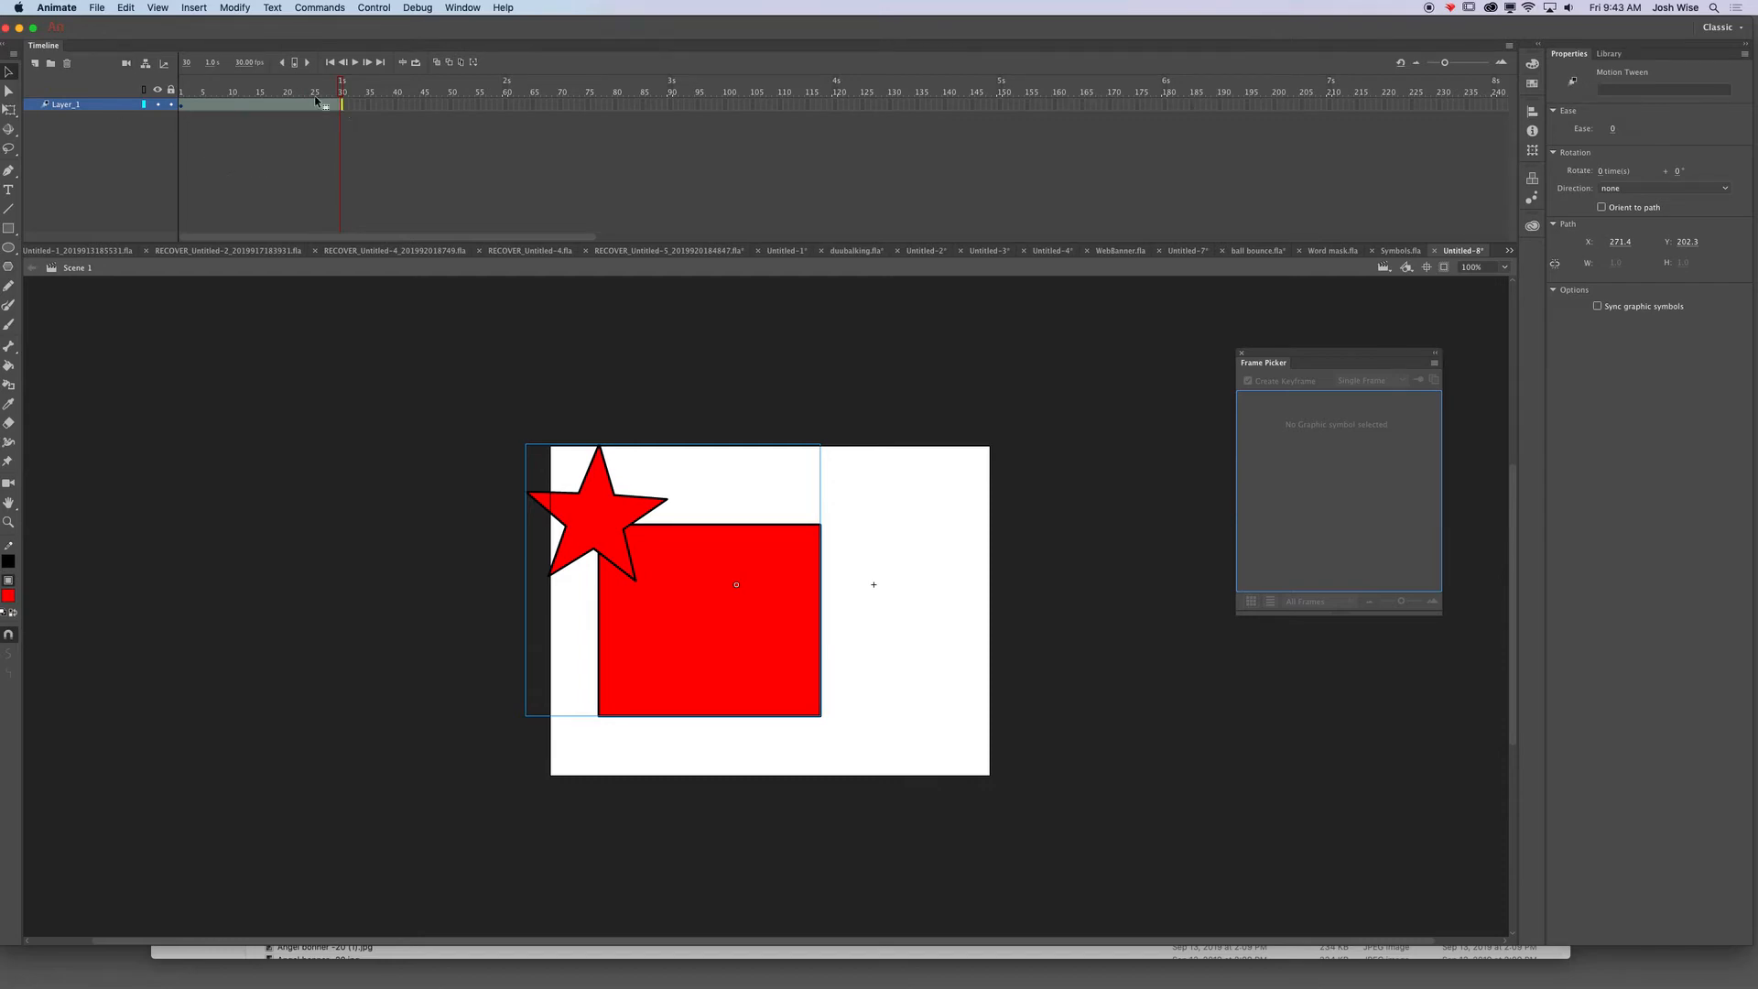
left_click(672, 105)
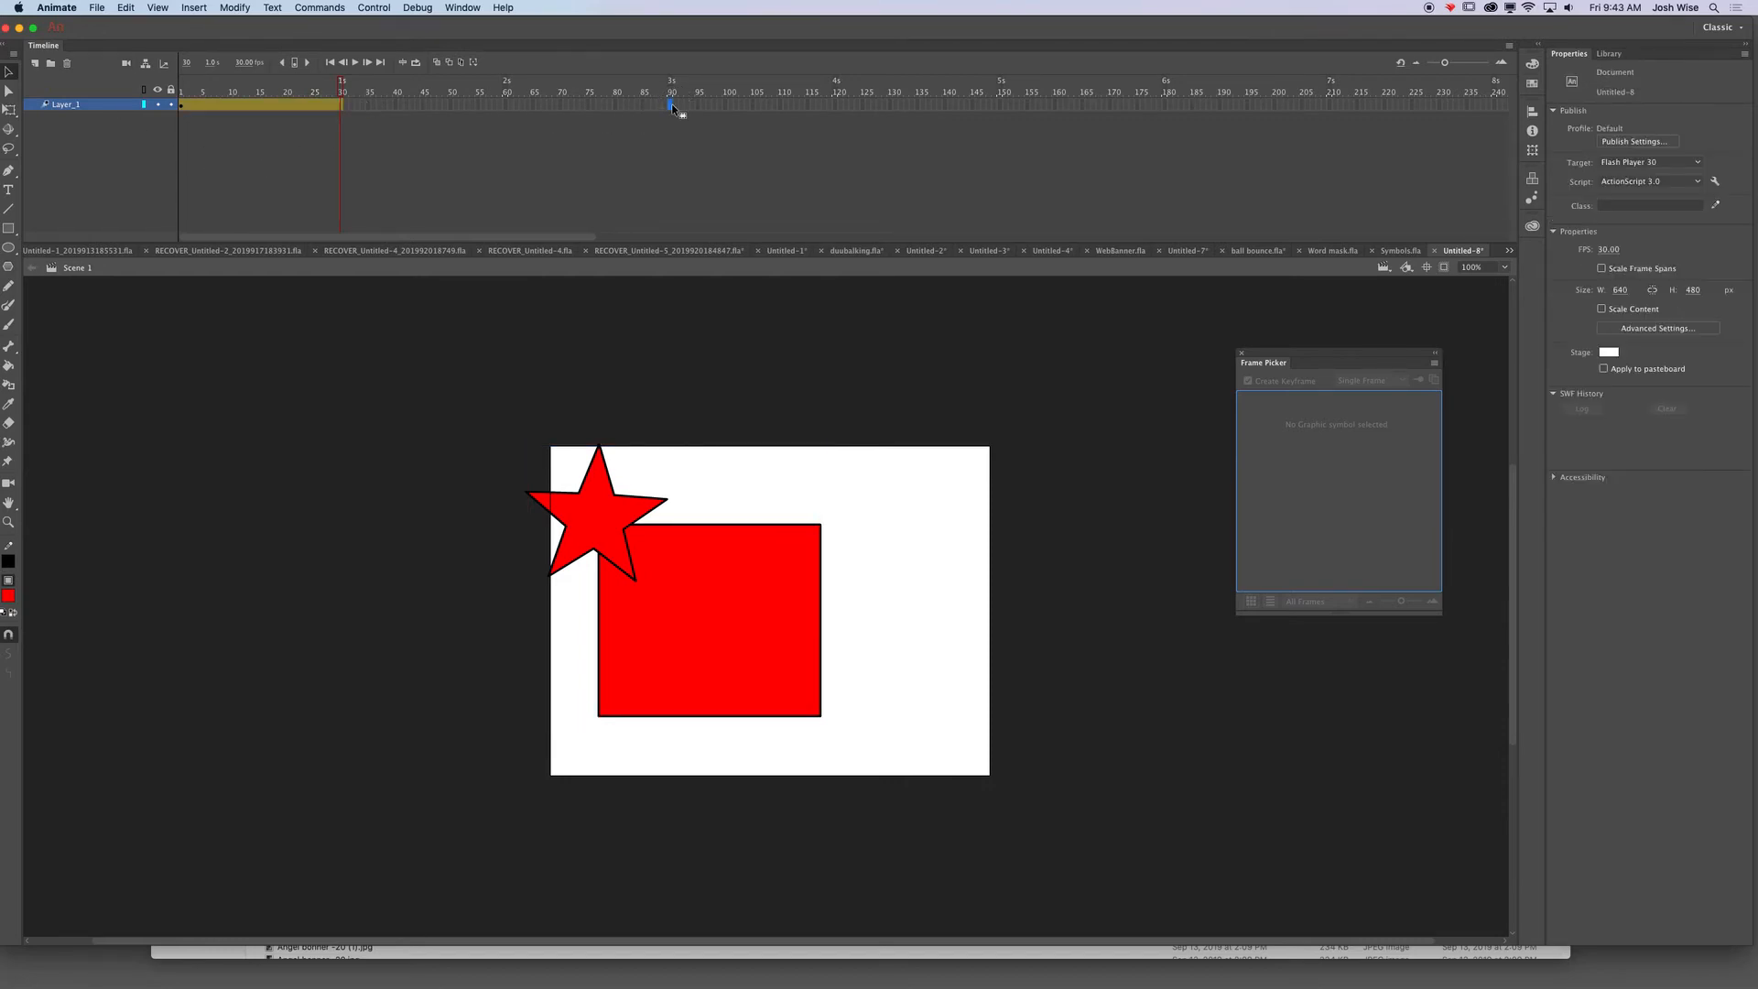
key("F5")
left_click_drag(672, 105, 698, 104)
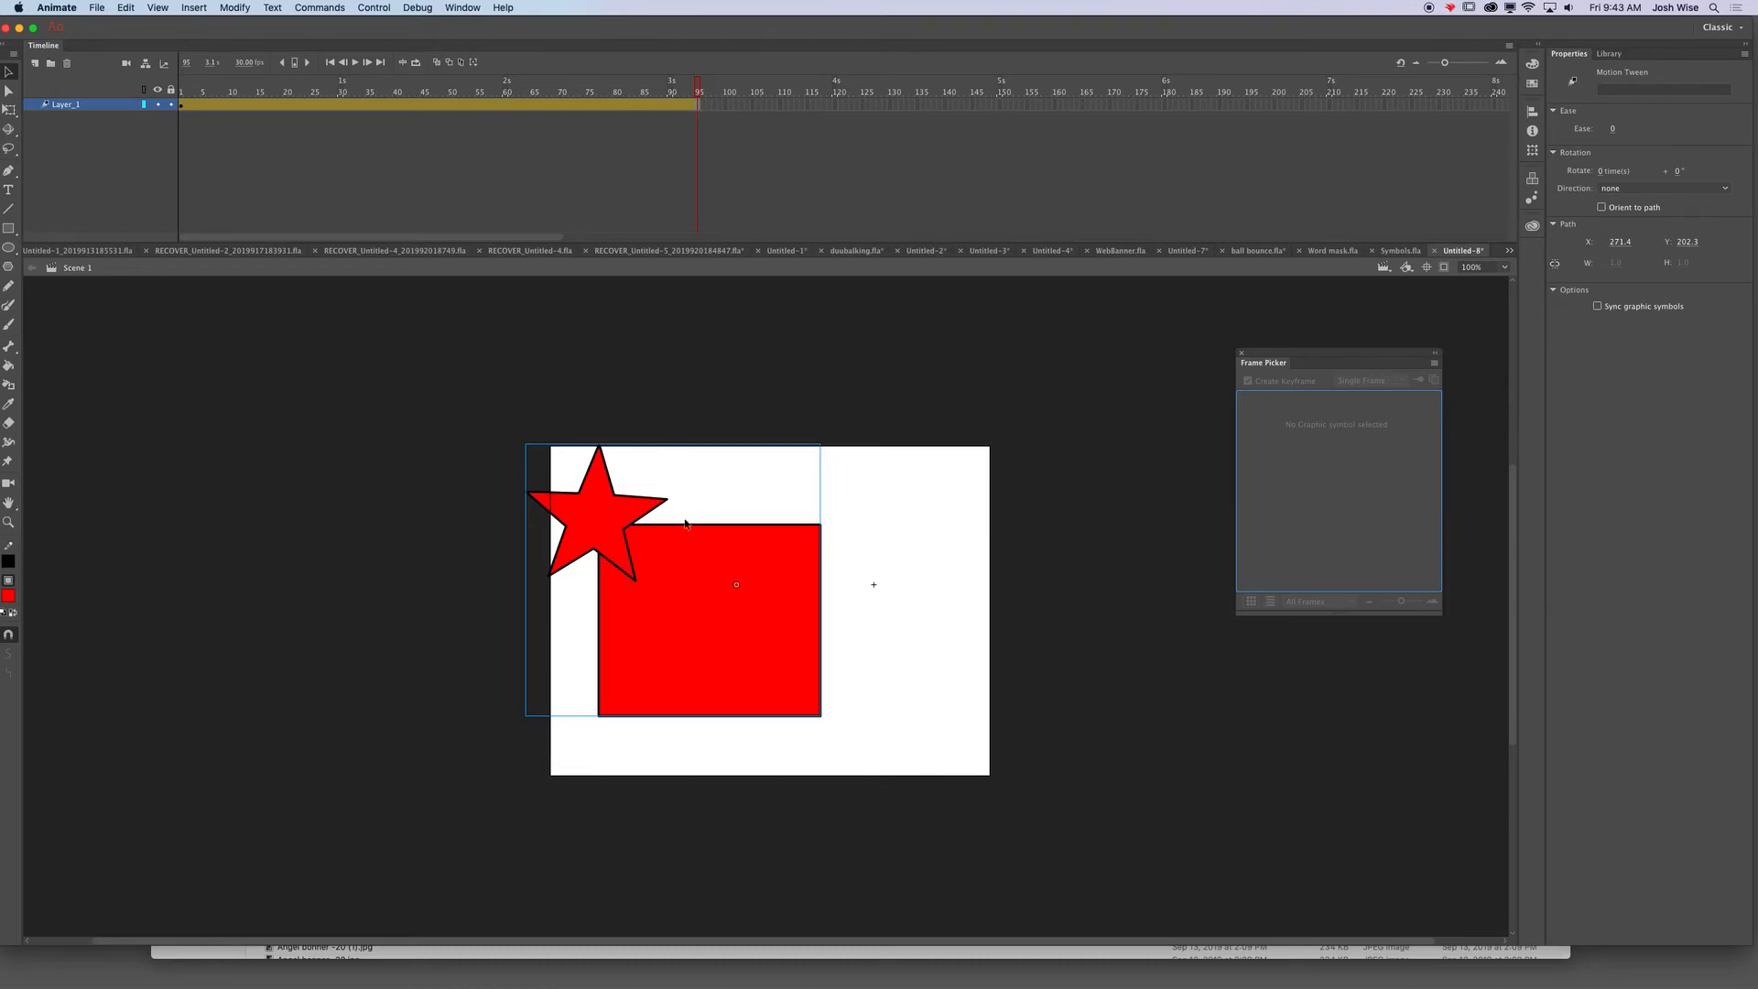
- Play the main timeline, test the movie to view the nested star animation, and close the test window
key("Return")
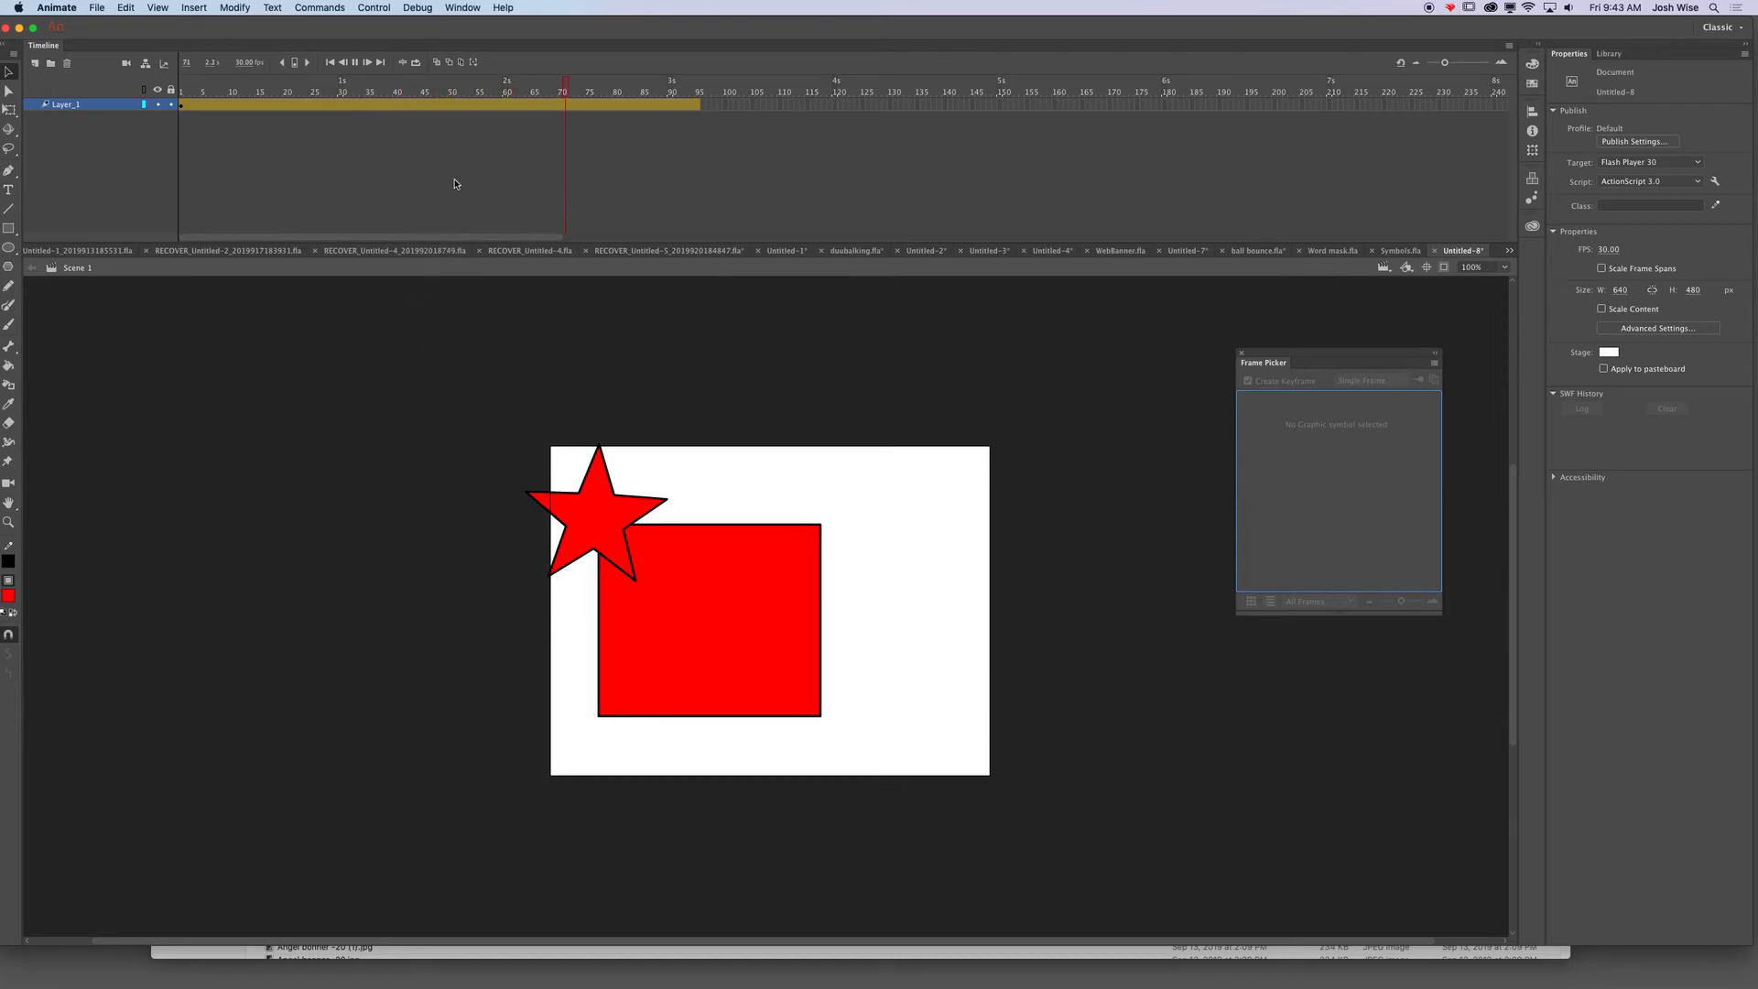
left_click(374, 5)
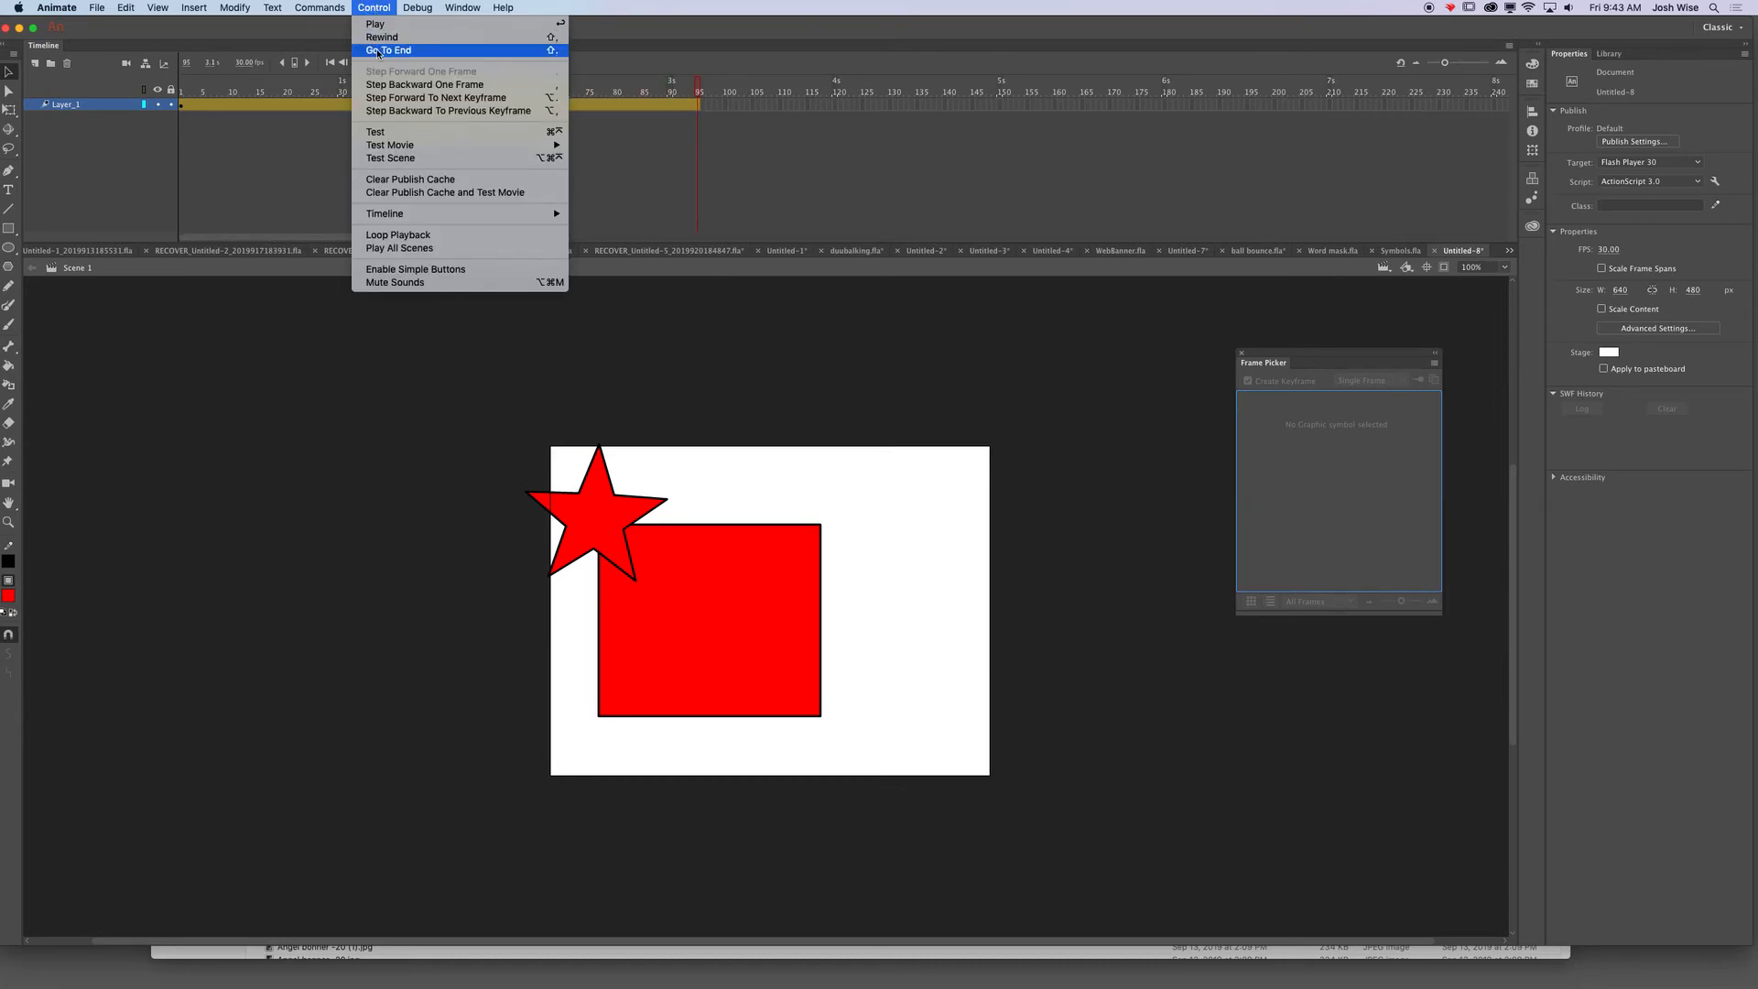
left_click(385, 132)
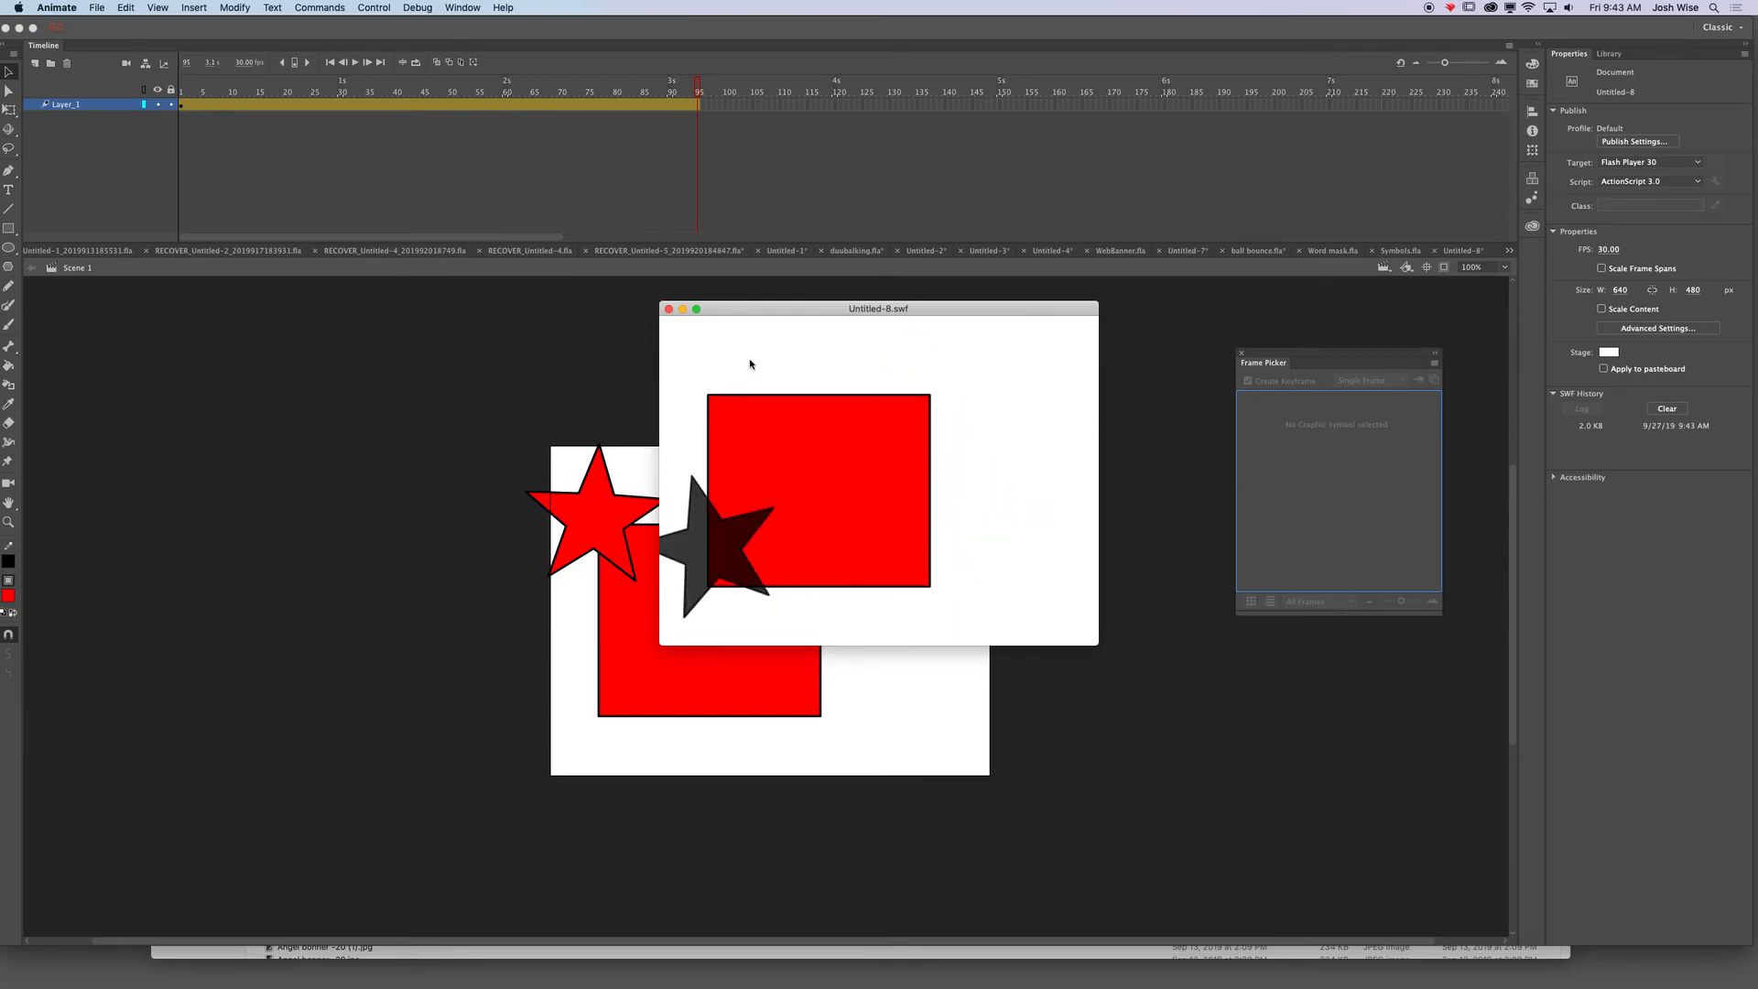
left_click(669, 311)
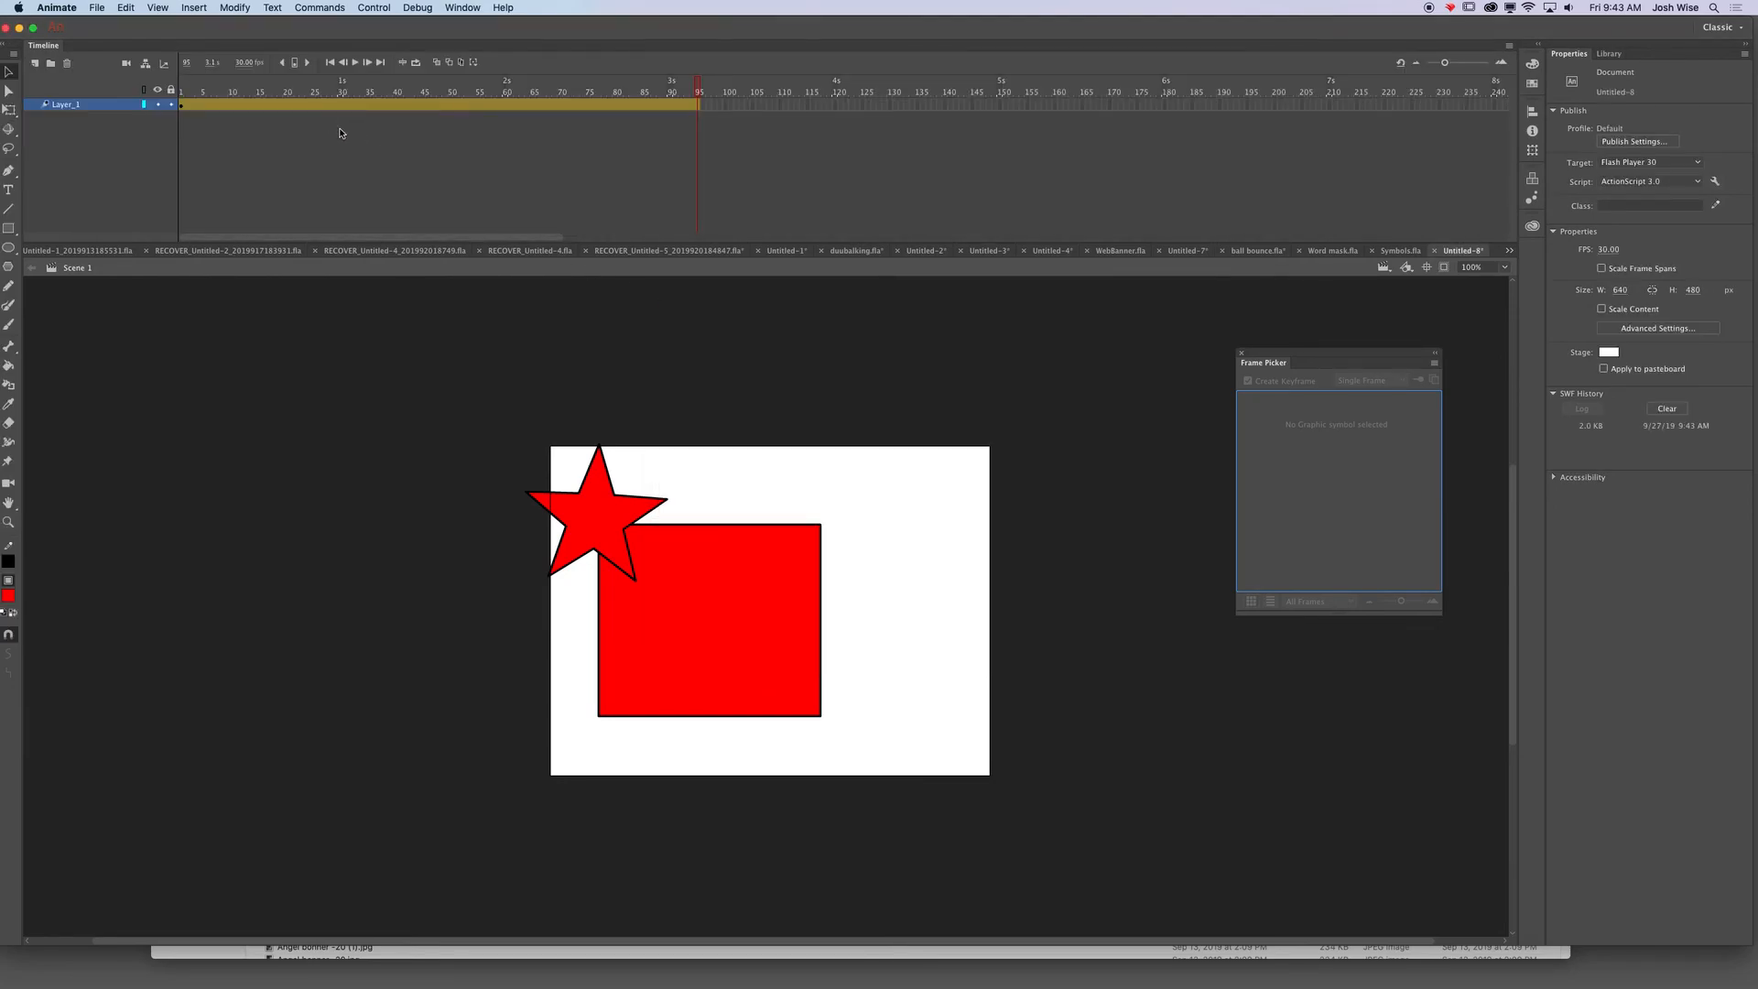
- Move the square clip to about X 784, Y 51 at frame 43 and about X 507, Y 360 at frame 95
right_click(391, 116)
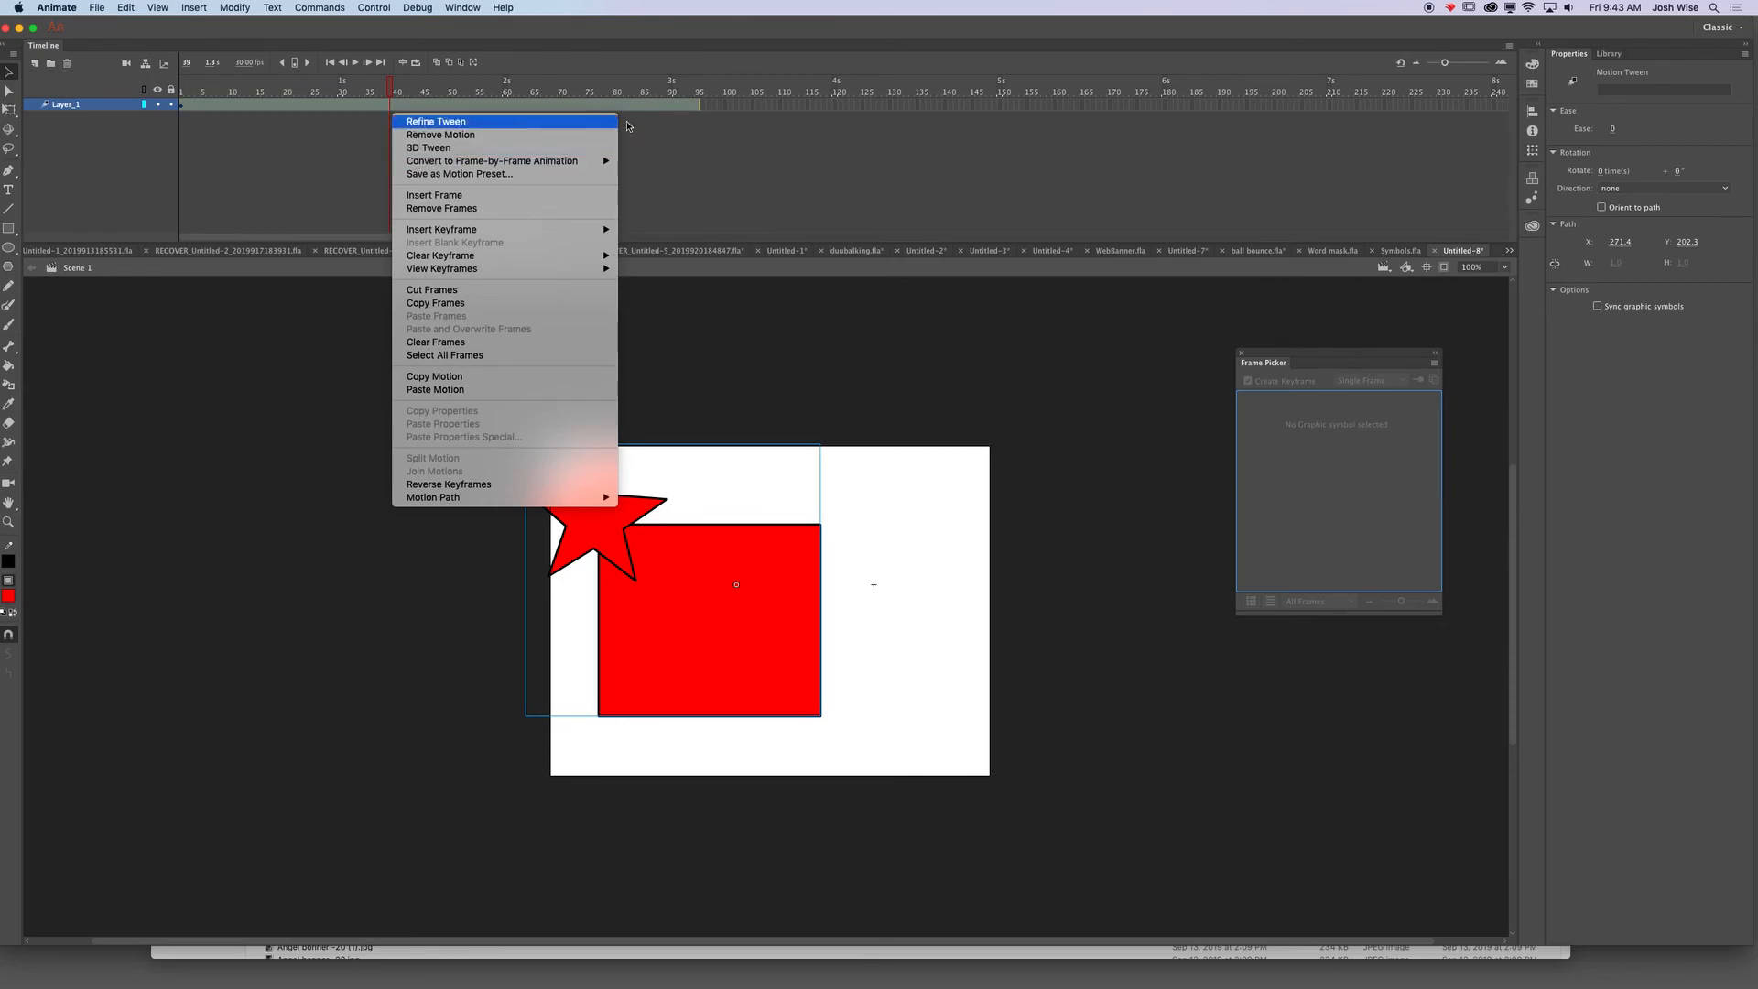
left_click(690, 89)
left_click(697, 89)
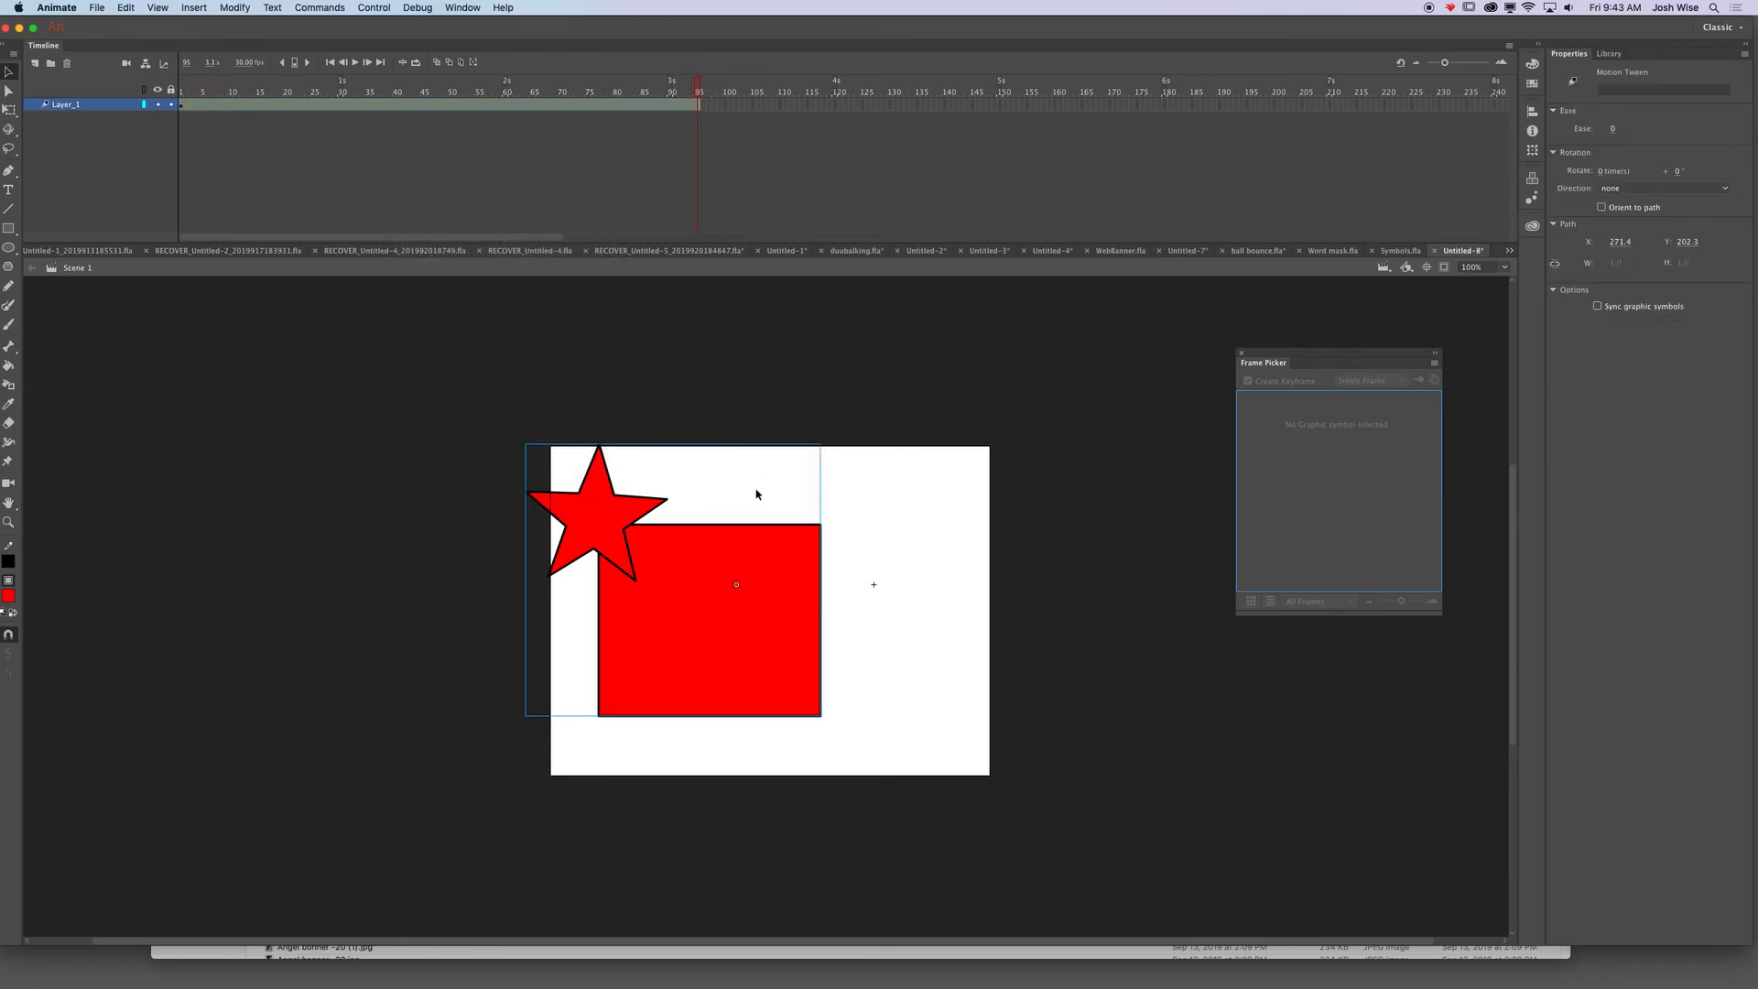
left_click_drag(715, 634, 767, 561)
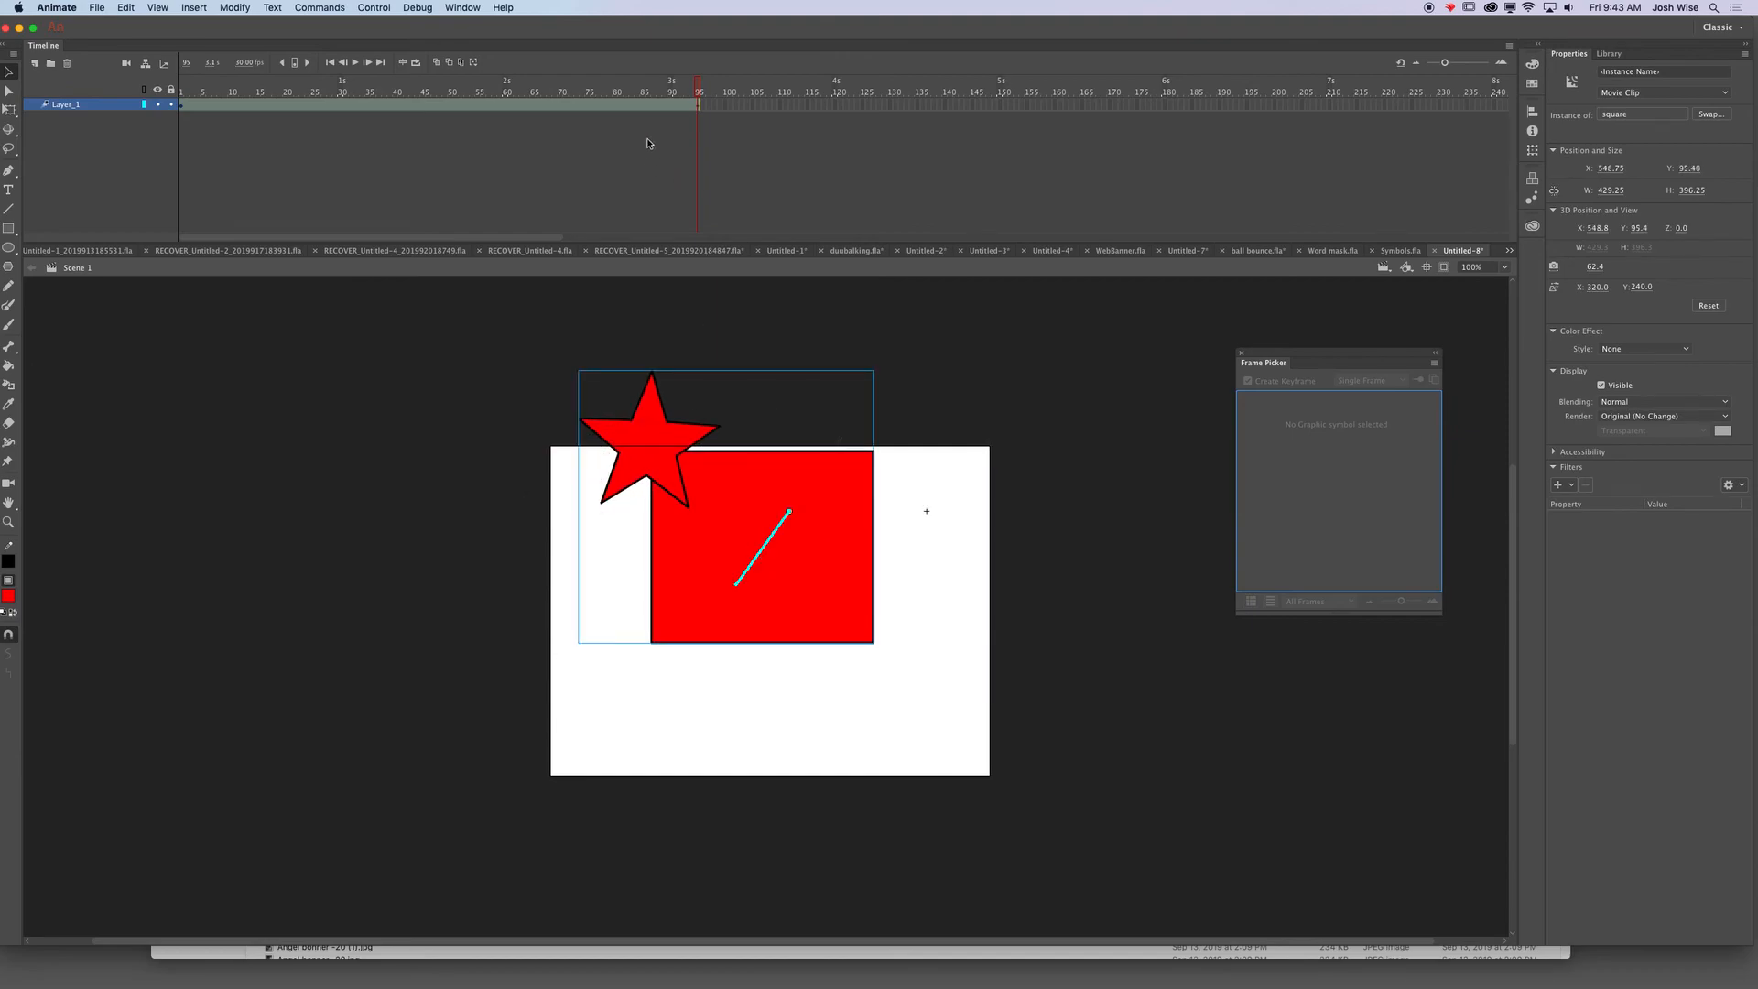
left_click(411, 101)
left_click_drag(863, 596, 1025, 566)
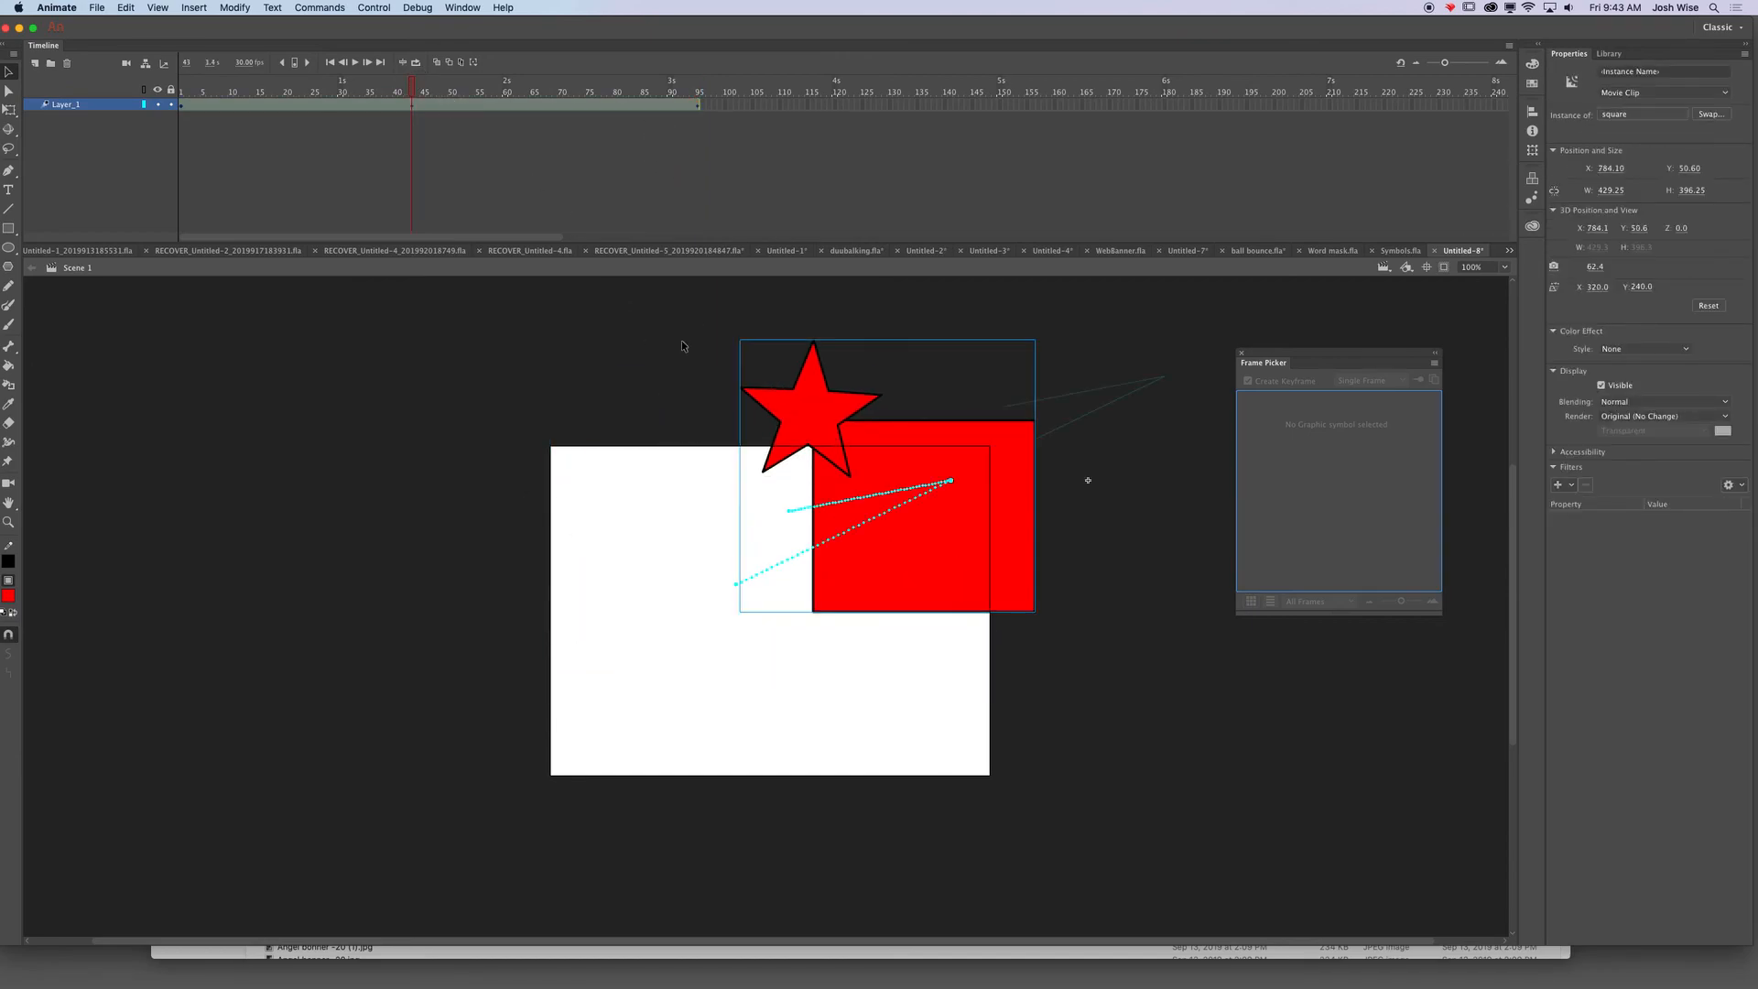
left_click(698, 88)
left_click_drag(813, 586, 785, 767)
- Test the movie again with the square clip moving across the stage, and close the test window
left_click(417, 7)
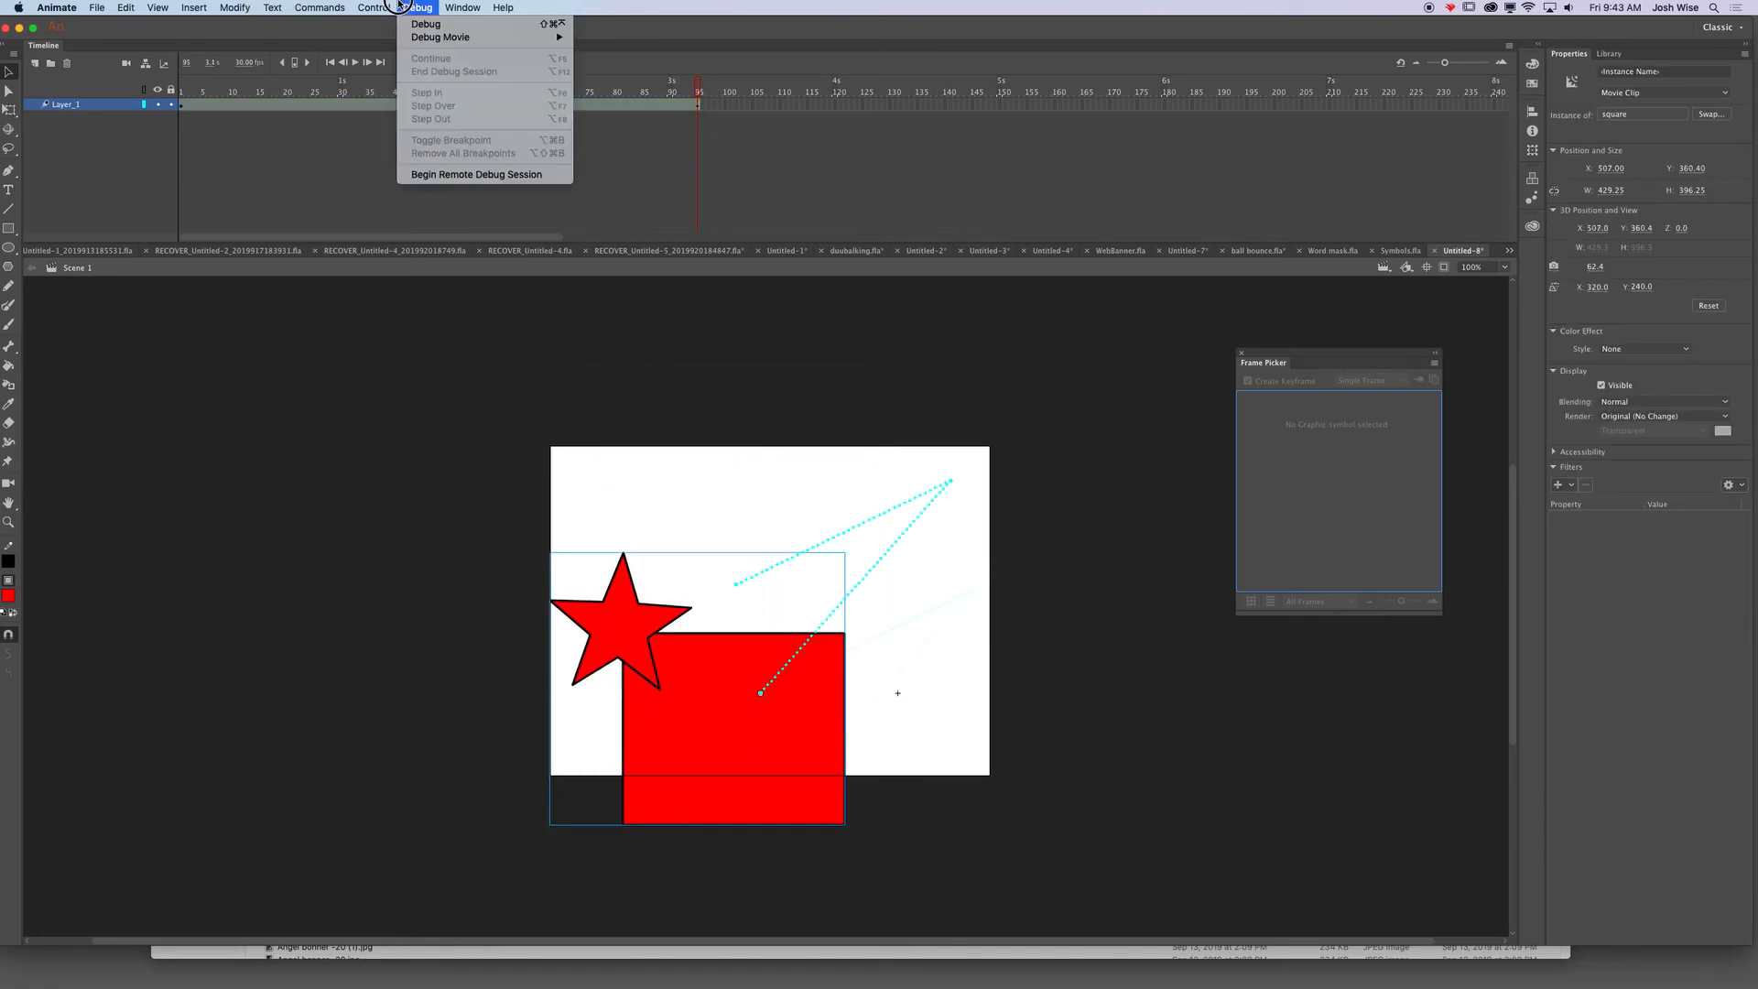
left_click(411, 133)
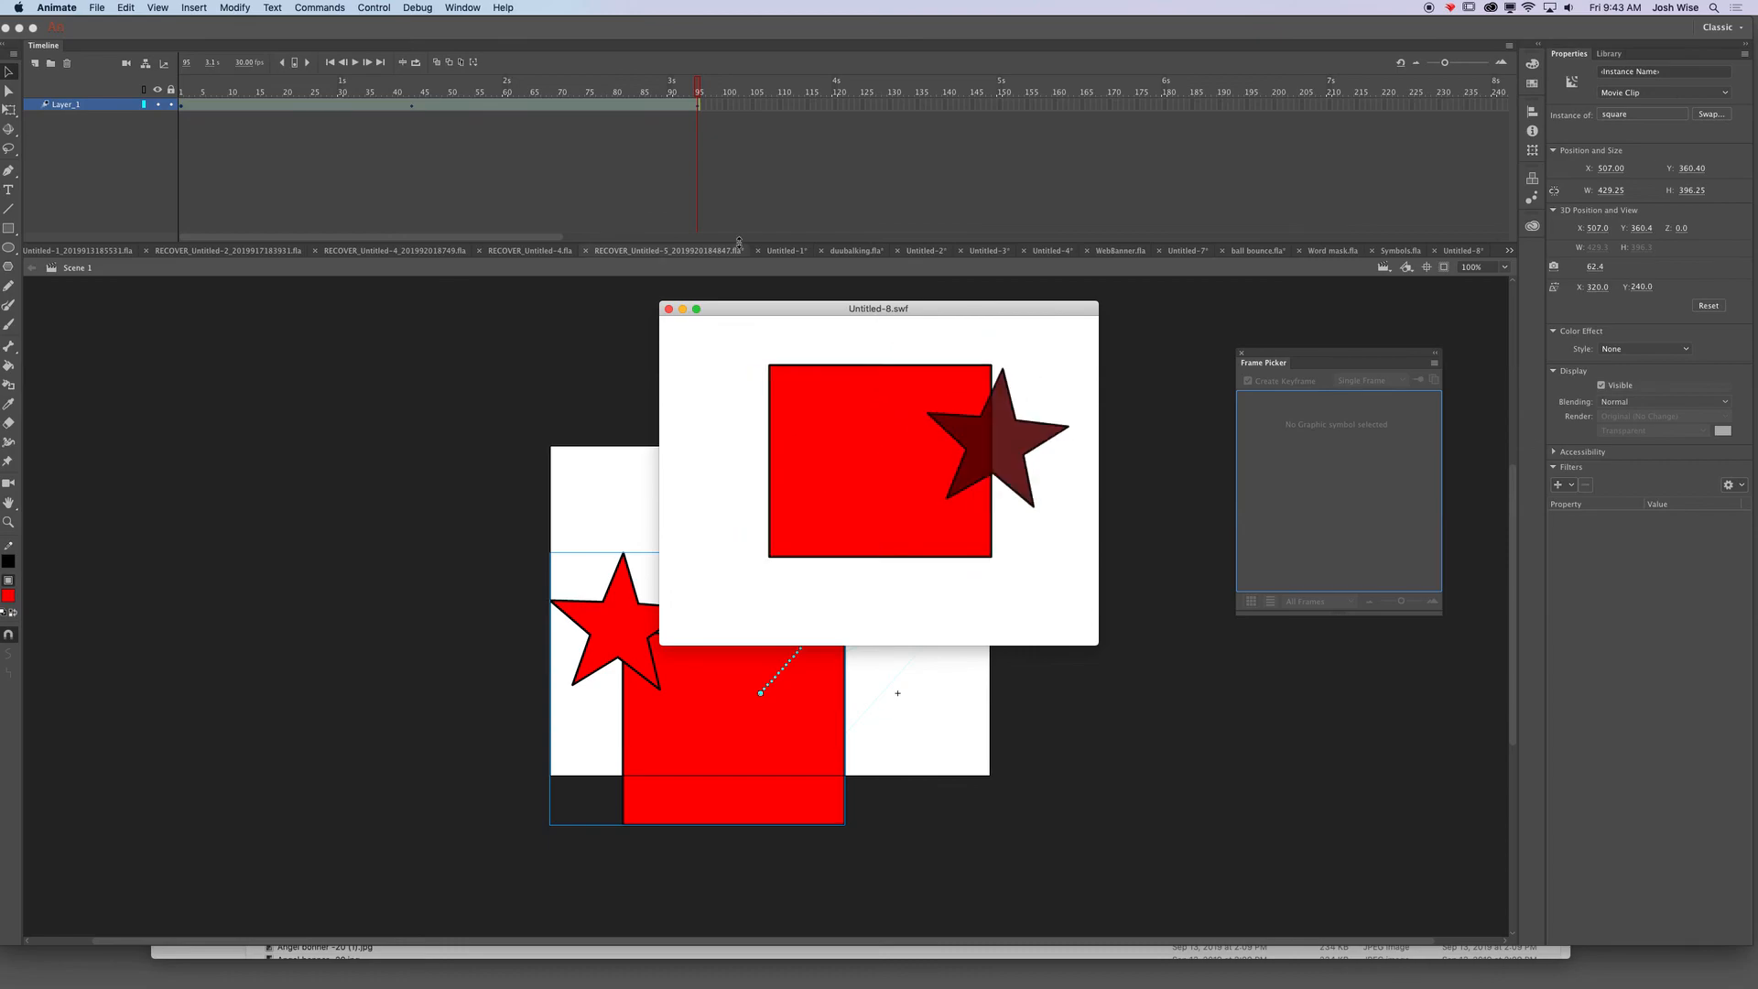
left_click(670, 310)
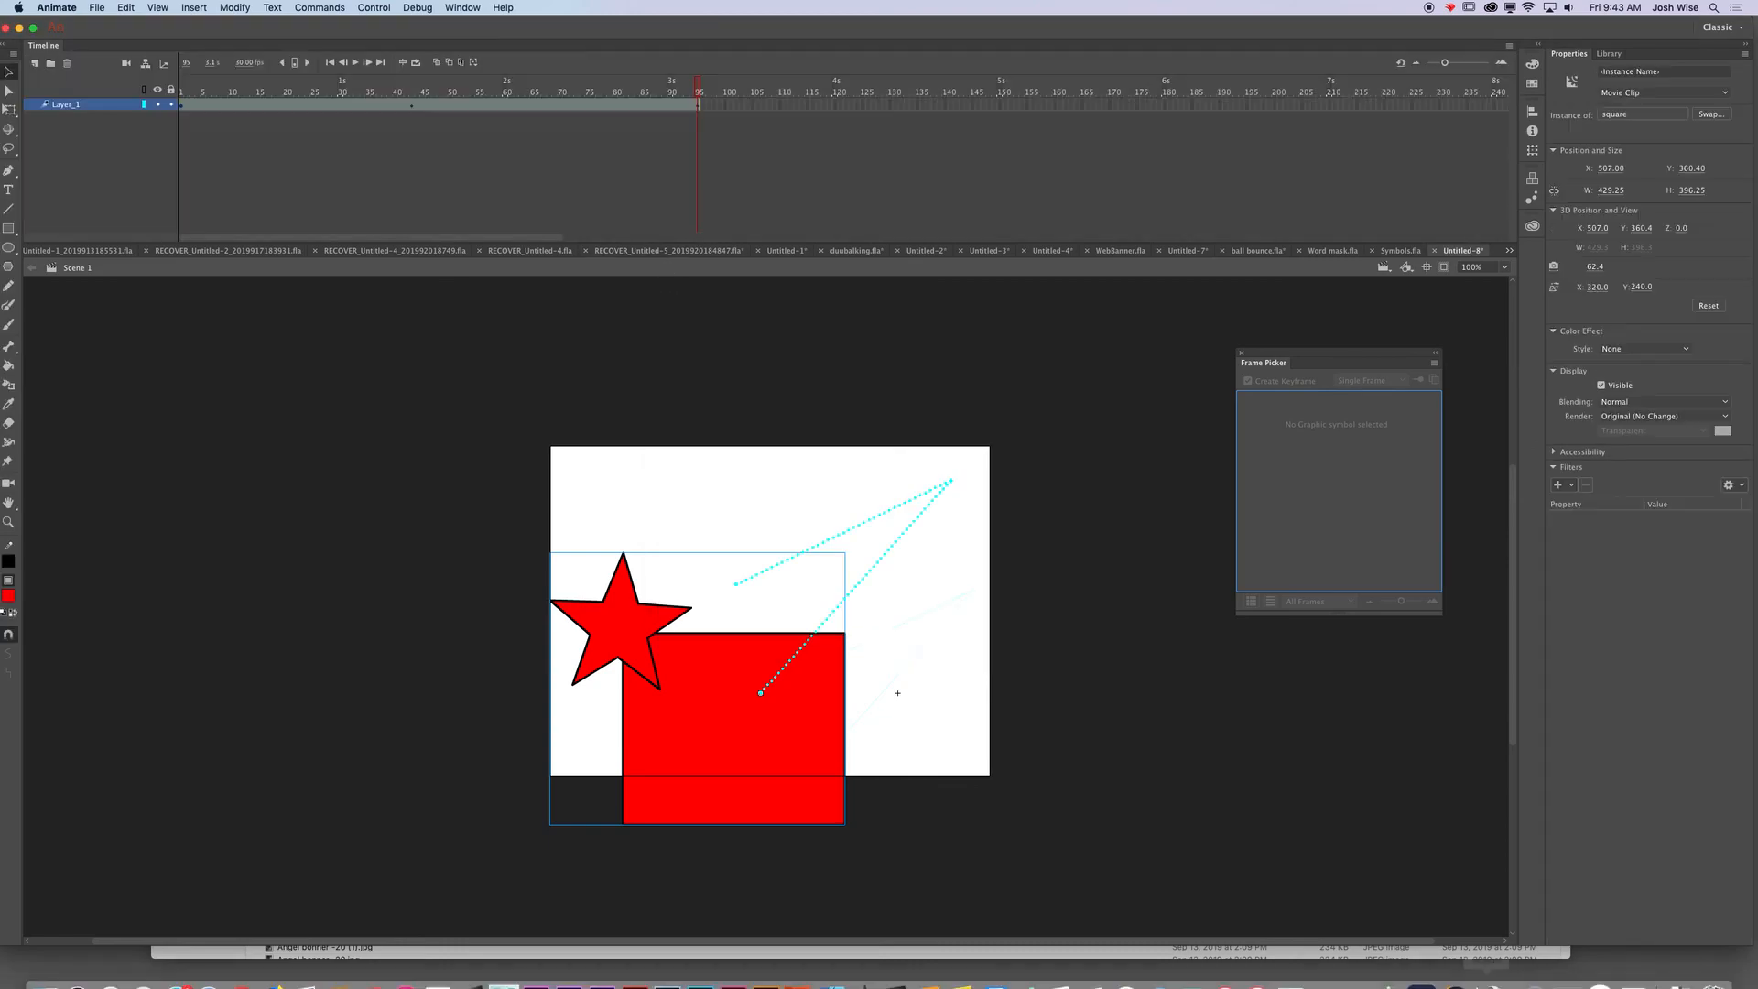
mouse_move(1597, 978)
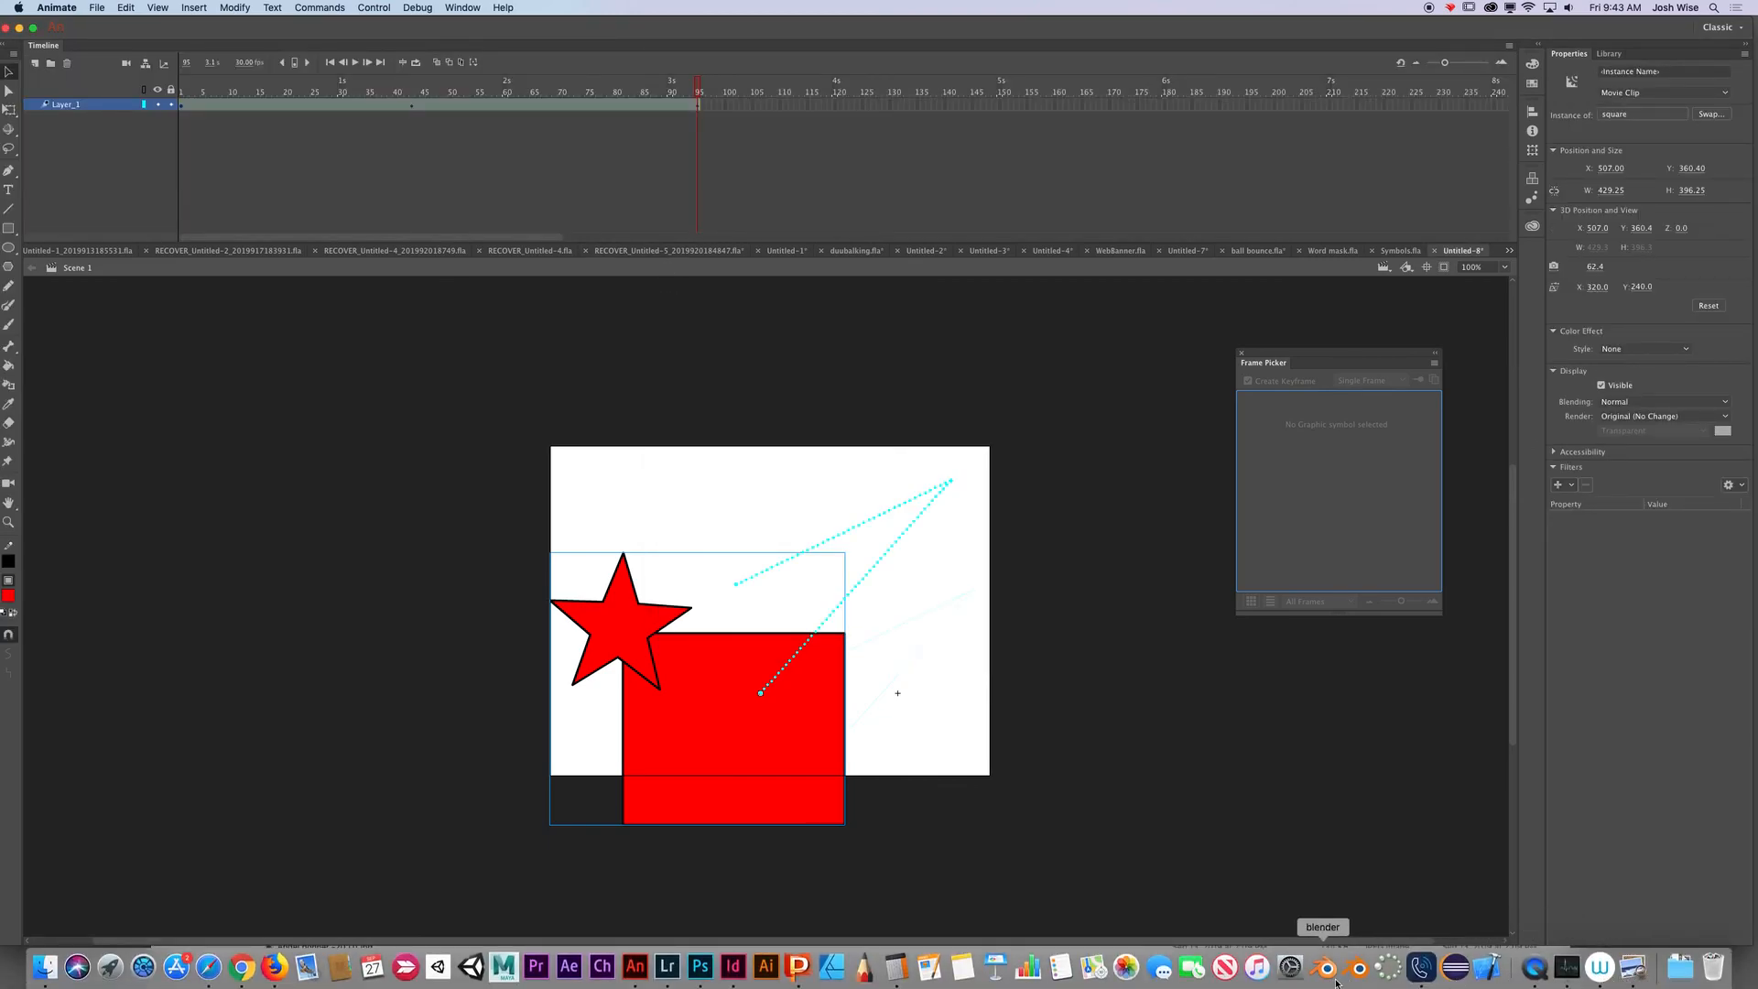
left_click(1538, 971)
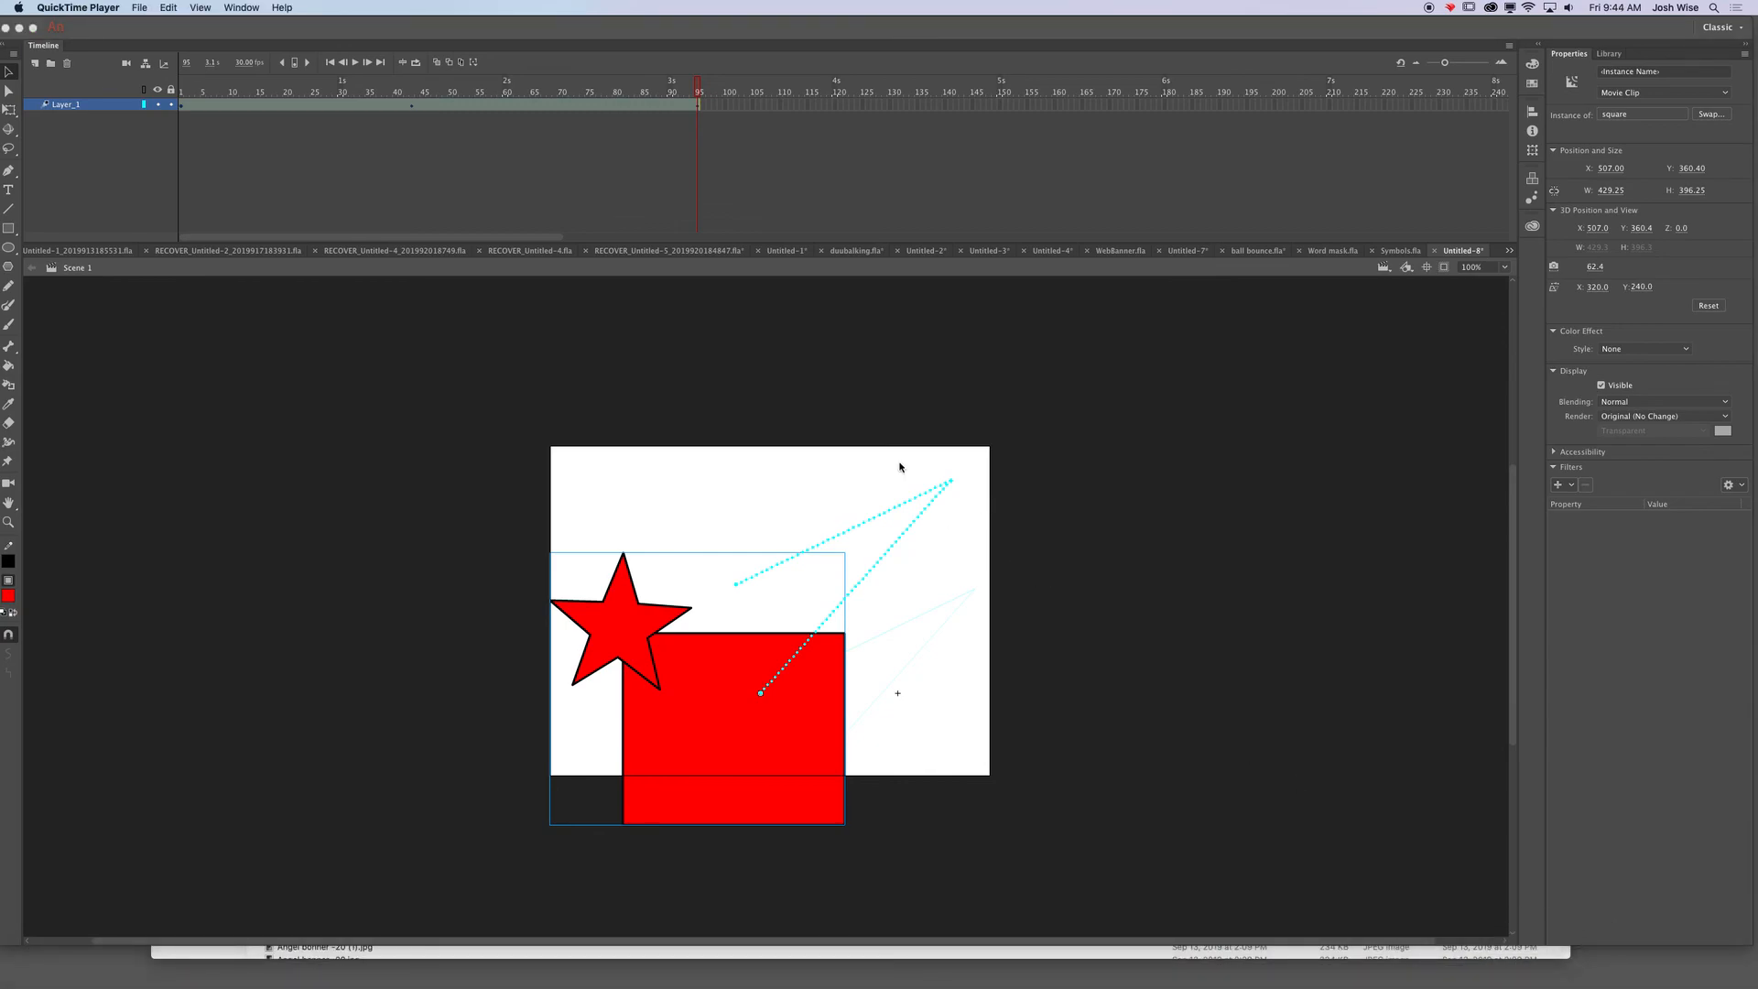